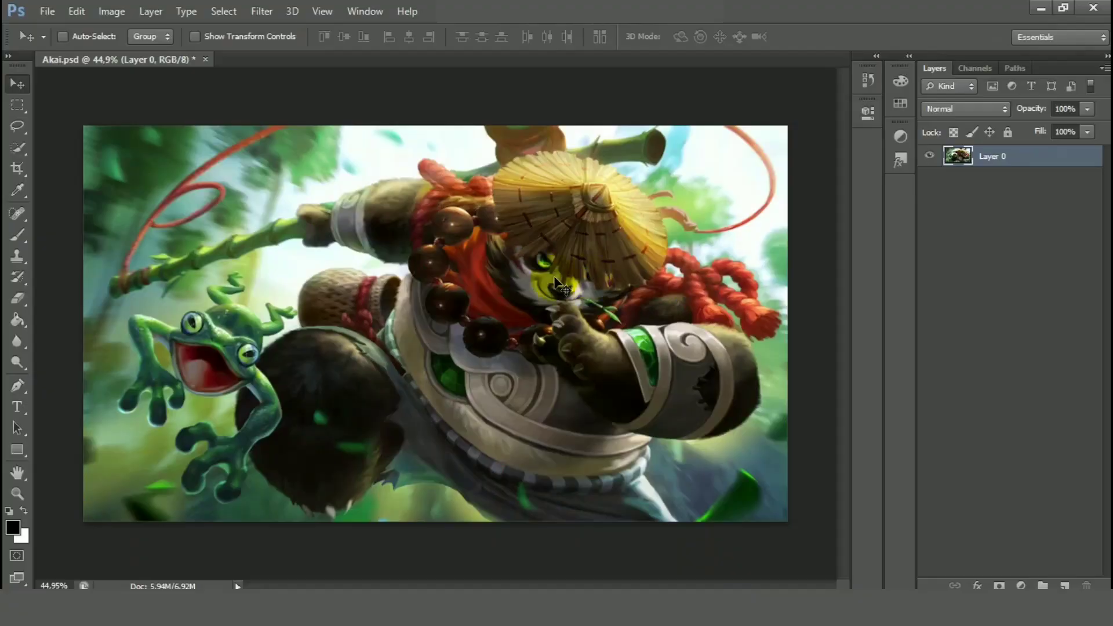
Start a Pen tool shape path on the panda's armored forearm, following its outer fur edge down from below the red rope tassel.
scroll(380, 313, up, 2)
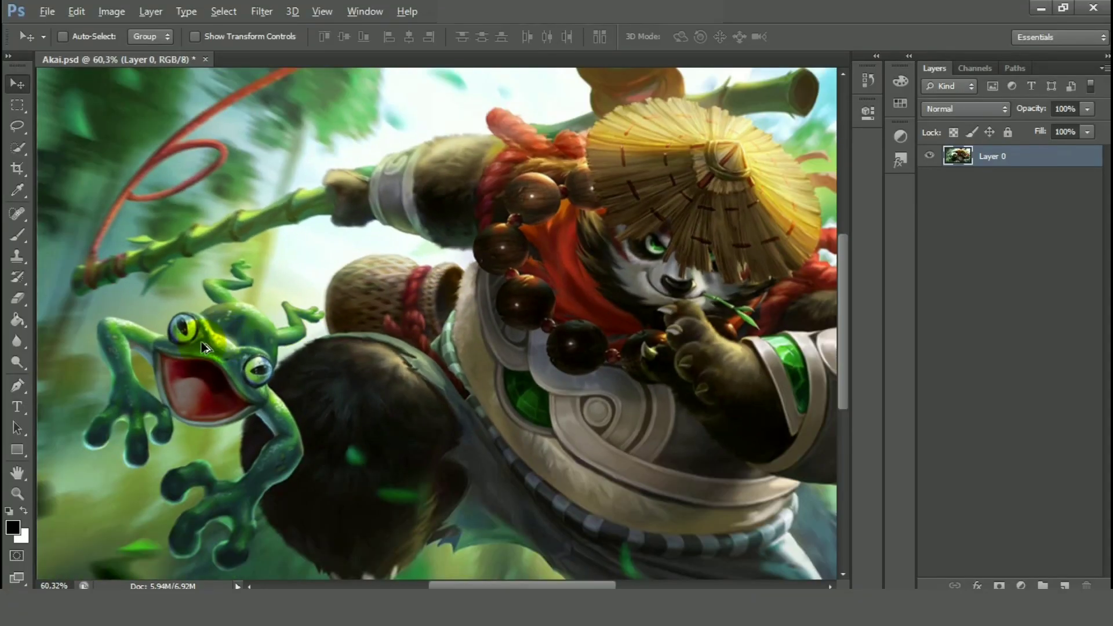
scroll(380, 313, down, 3)
scroll(170, 390, down, 1)
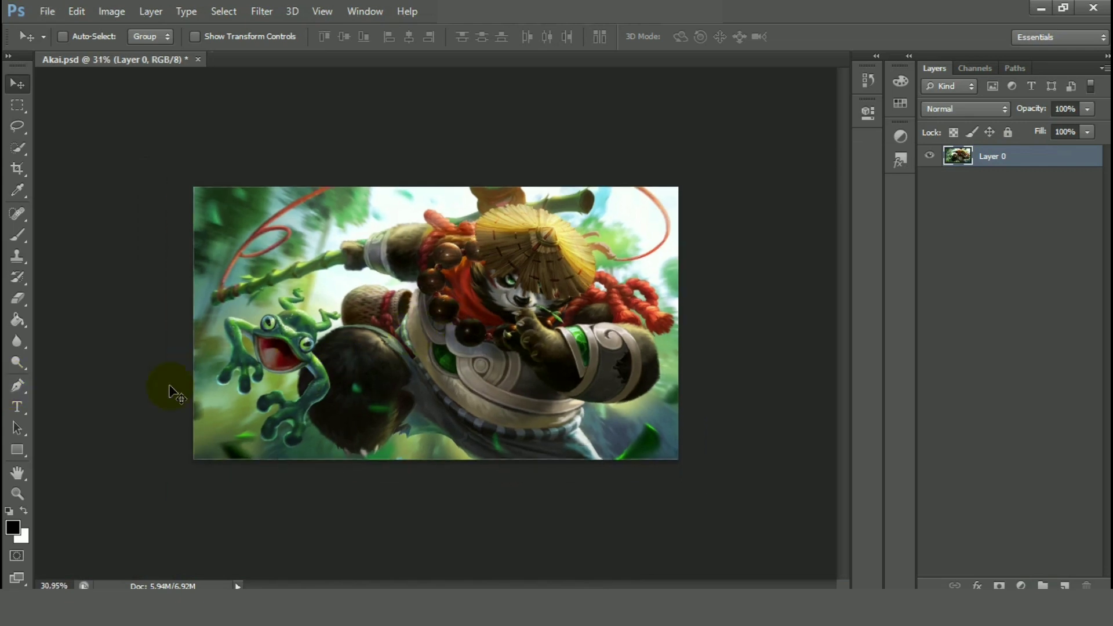
scroll(603, 171, up, 6)
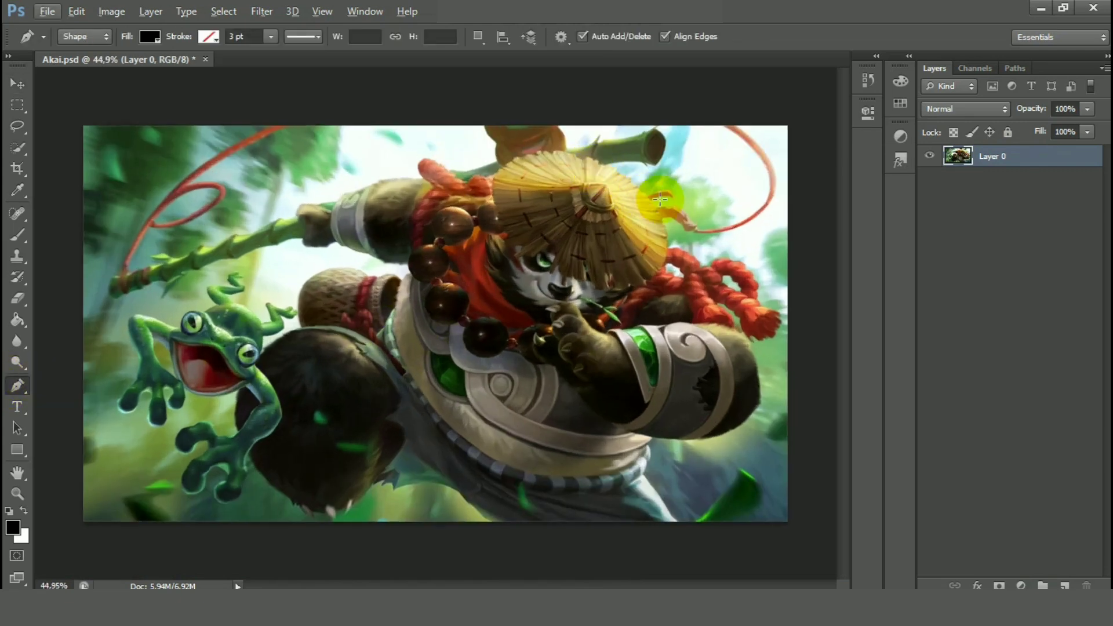
scroll(676, 148, down, 3)
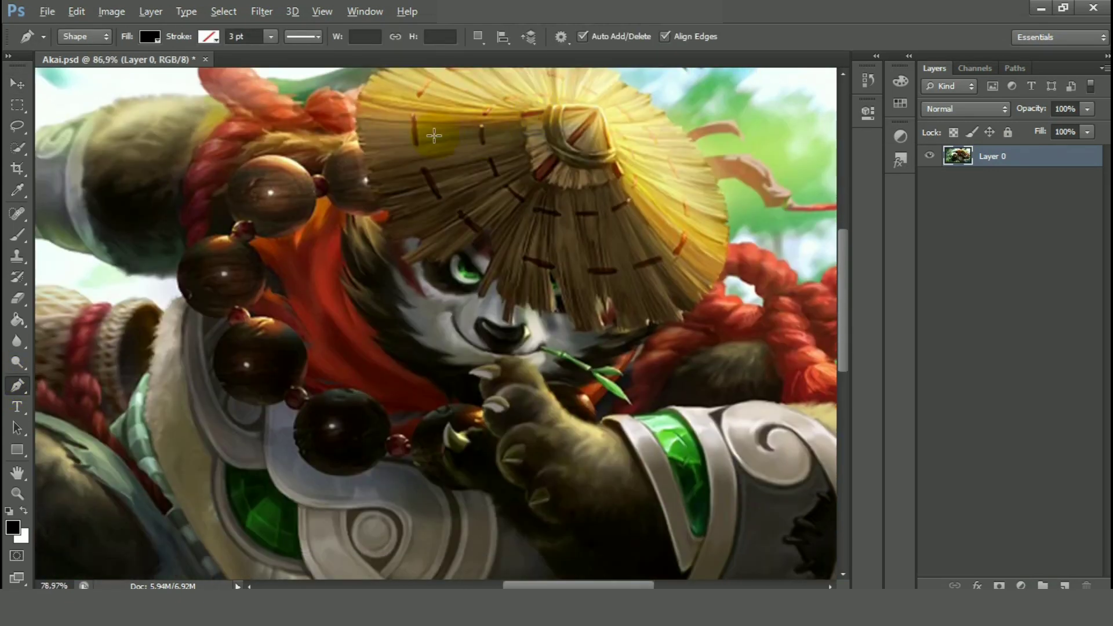
scroll(652, 558, up, 1)
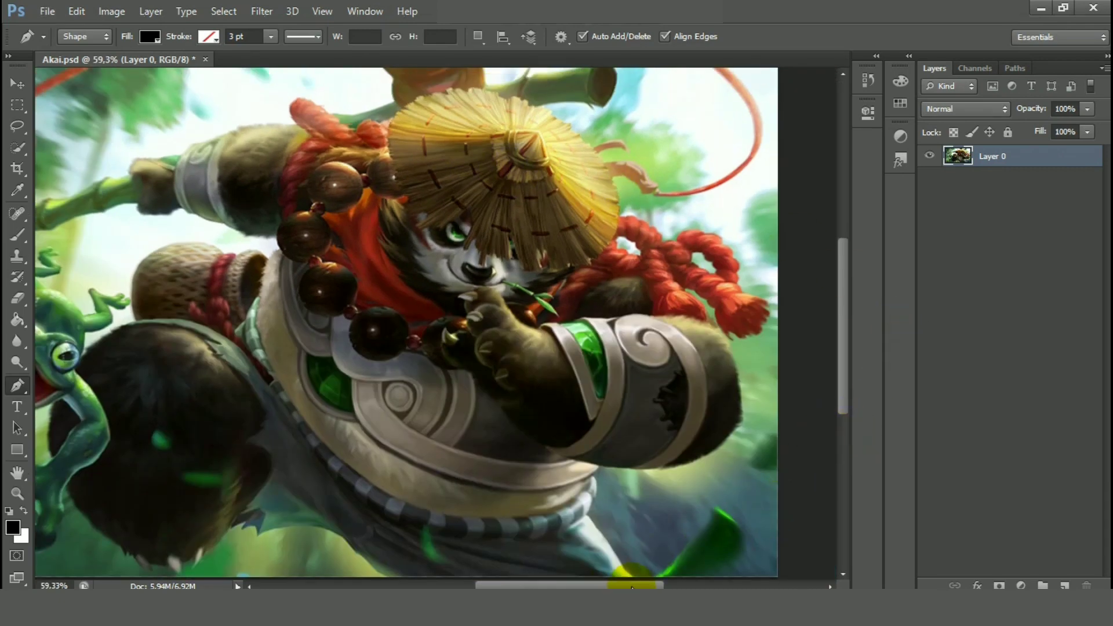
scroll(460, 346, up, 6)
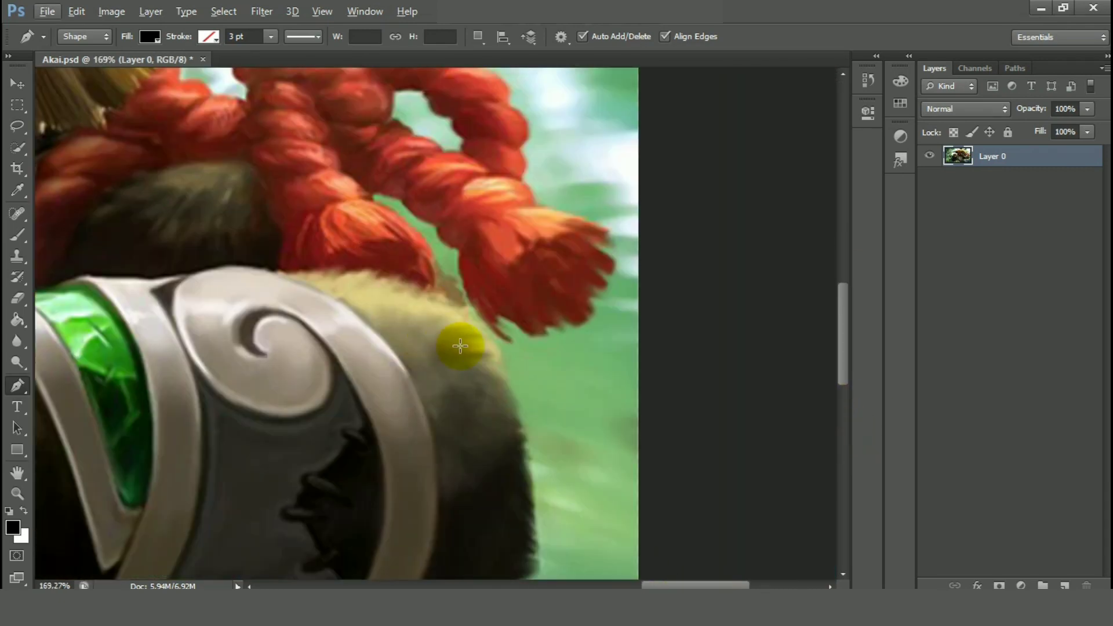
click(486, 334)
scroll(517, 280, down, 3)
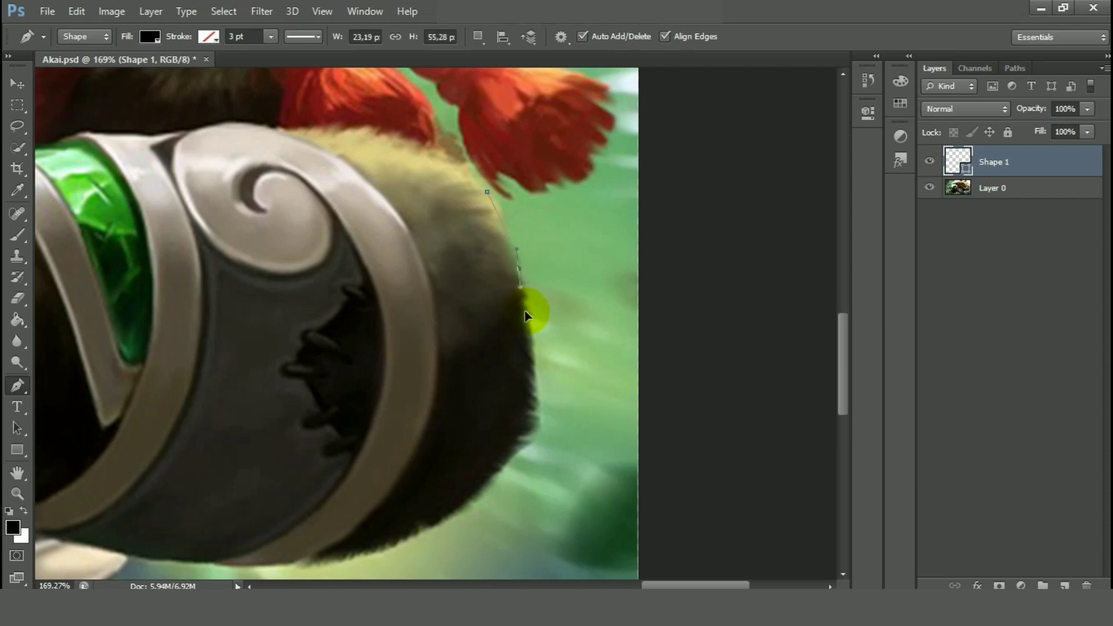
drag(538, 400, 539, 438)
drag(492, 476, 476, 508)
Set the shape's fill to none and continue the path along the underside of the forearm to the edge of the belly.
click(150, 36)
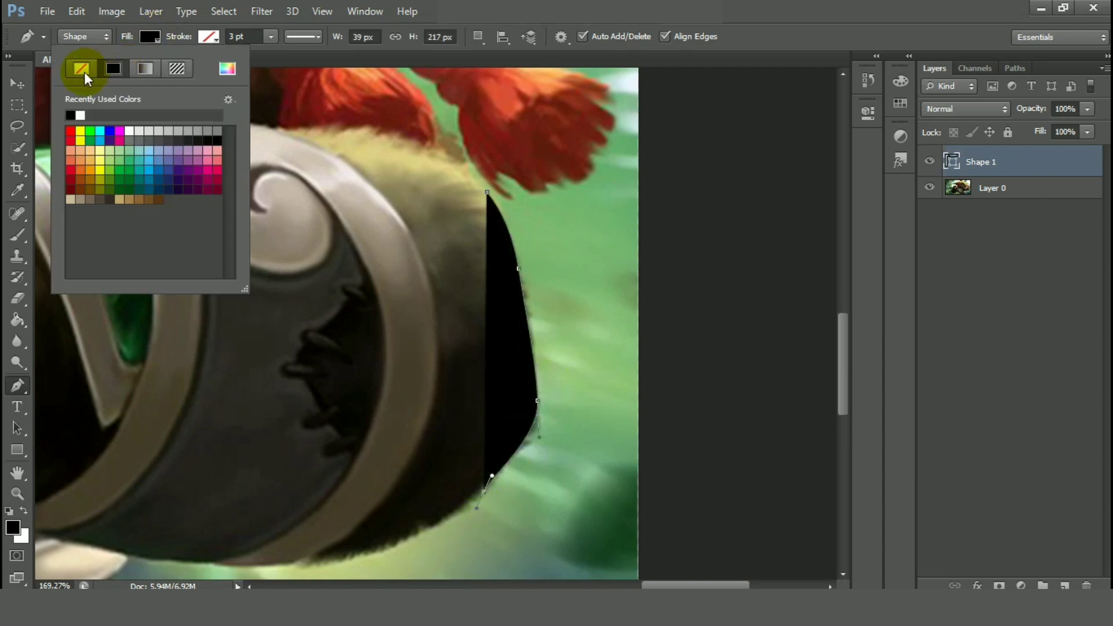
click(82, 68)
scroll(430, 466, down, 3)
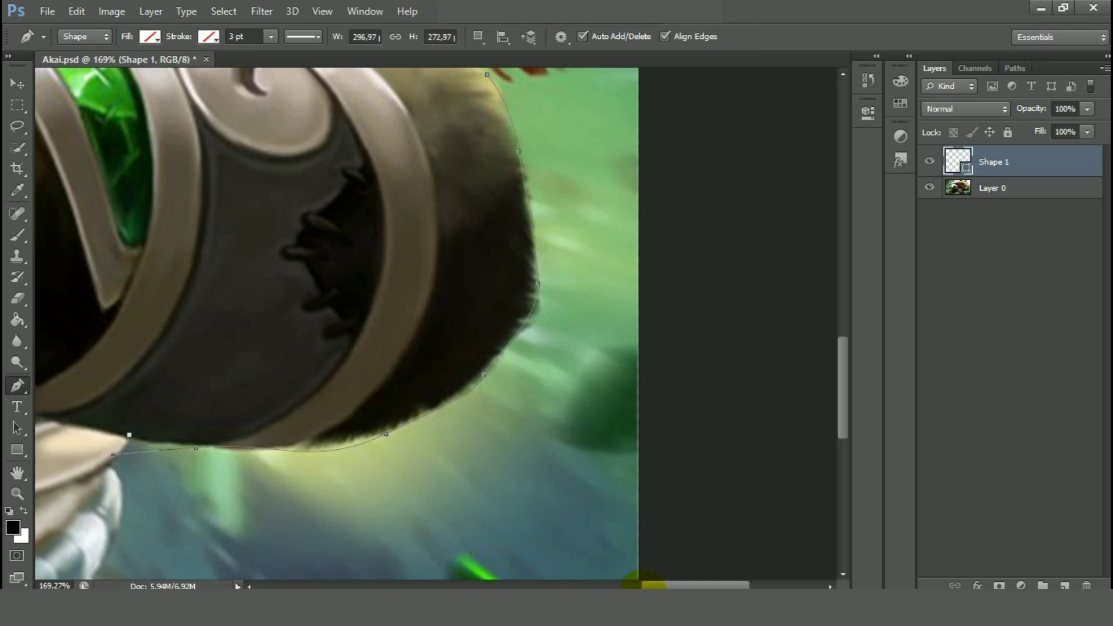
scroll(638, 441, down, 3)
click(630, 469)
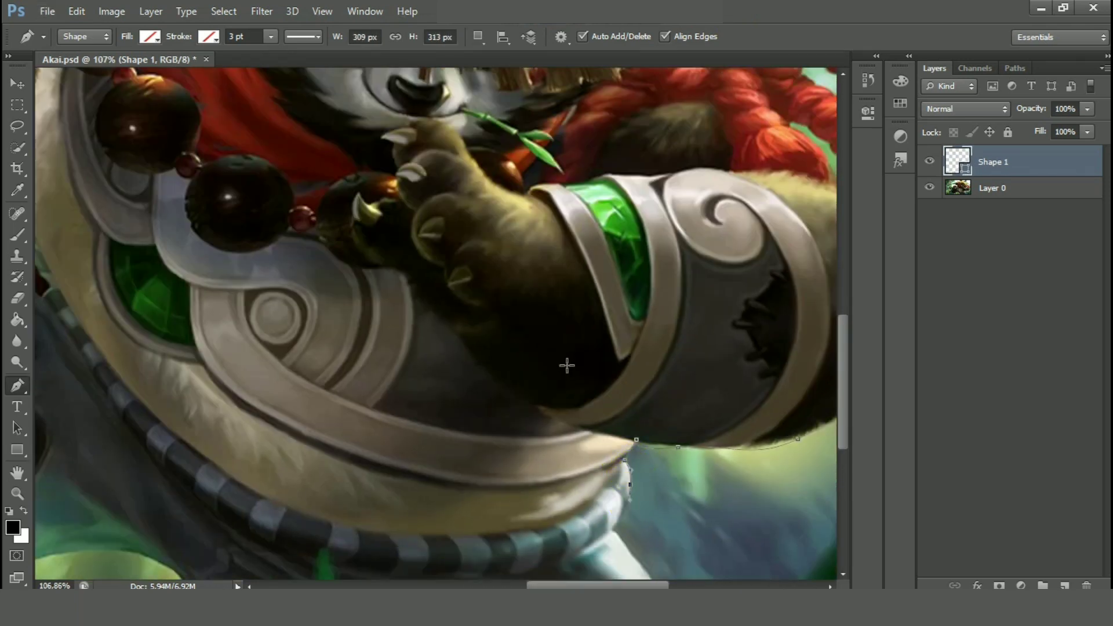
Trace the white trouser edge down to the canvas border and carry the path around below the image.
scroll(586, 348, down, 4)
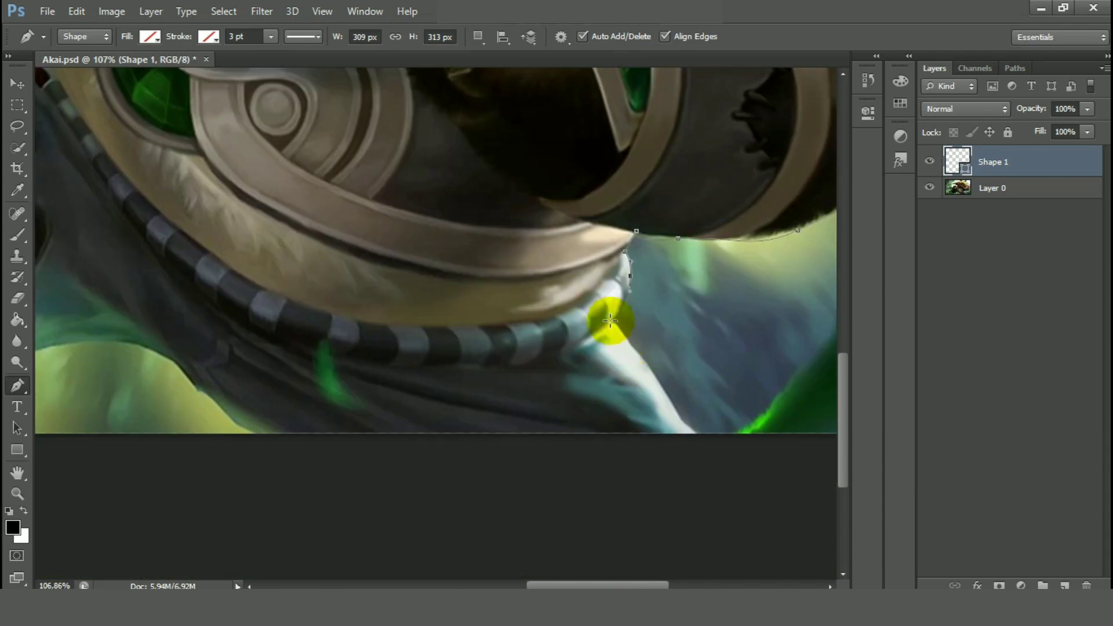
click(636, 348)
scroll(691, 516, down, 4)
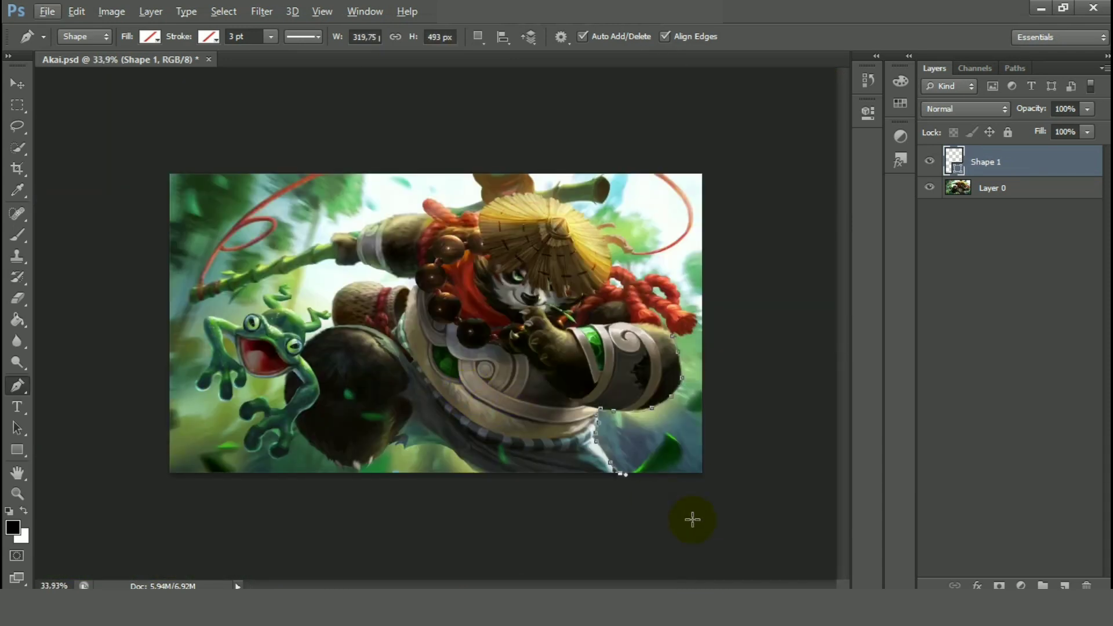
scroll(790, 559, up, 1)
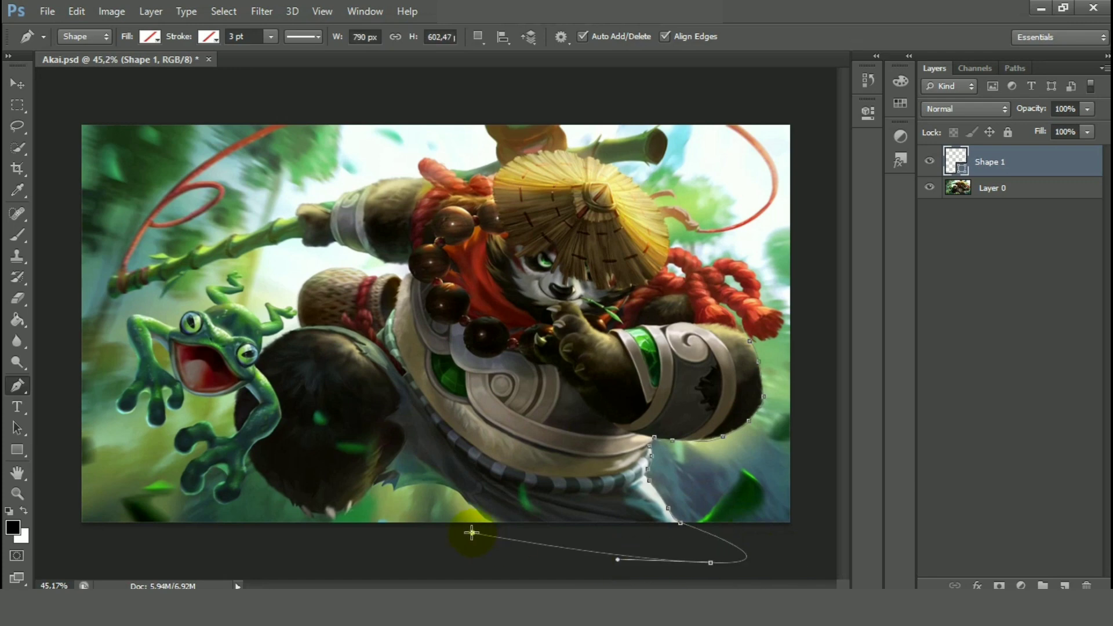
click(472, 533)
Continue the path along the lower edge of the robe and around the panda's clawed foot.
scroll(476, 528, up, 3)
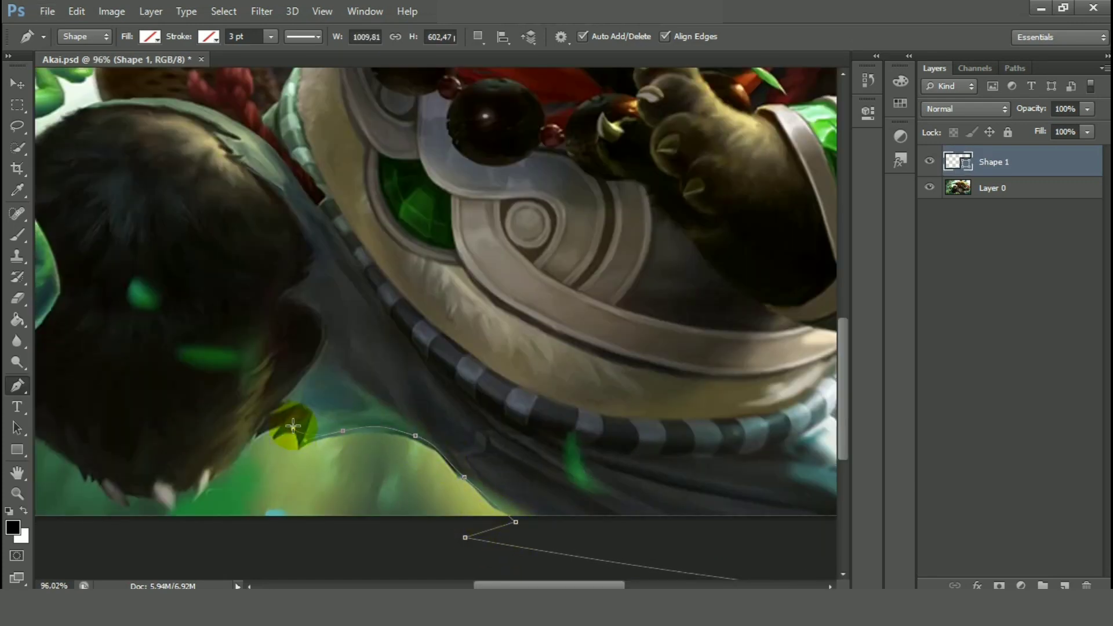
click(234, 458)
scroll(269, 487, down, 3)
scroll(596, 460, up, 5)
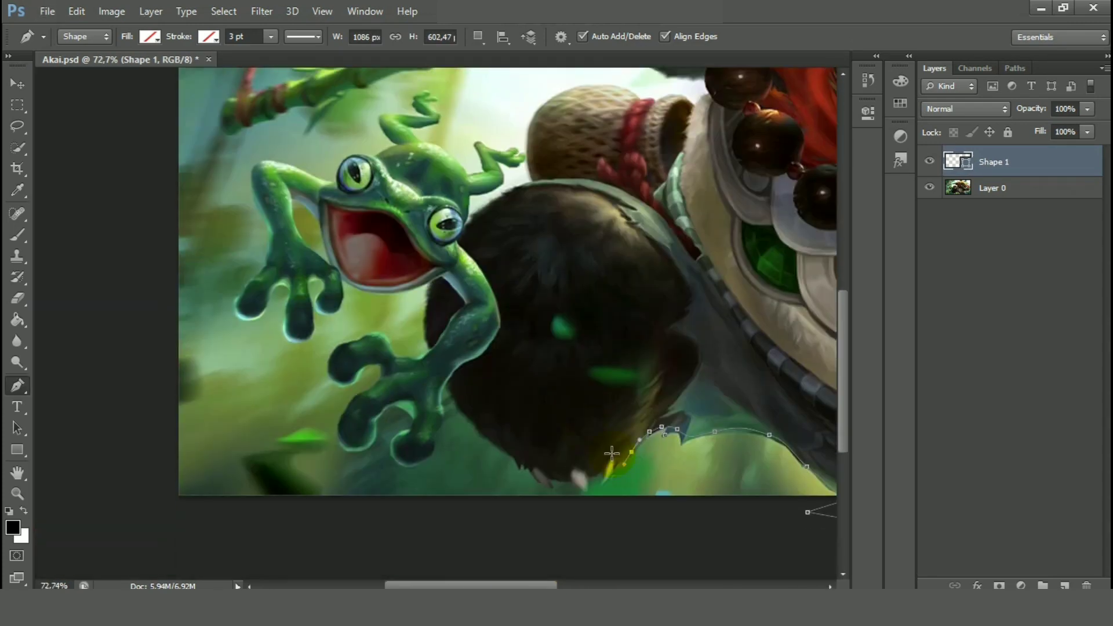
drag(223, 477, 207, 489)
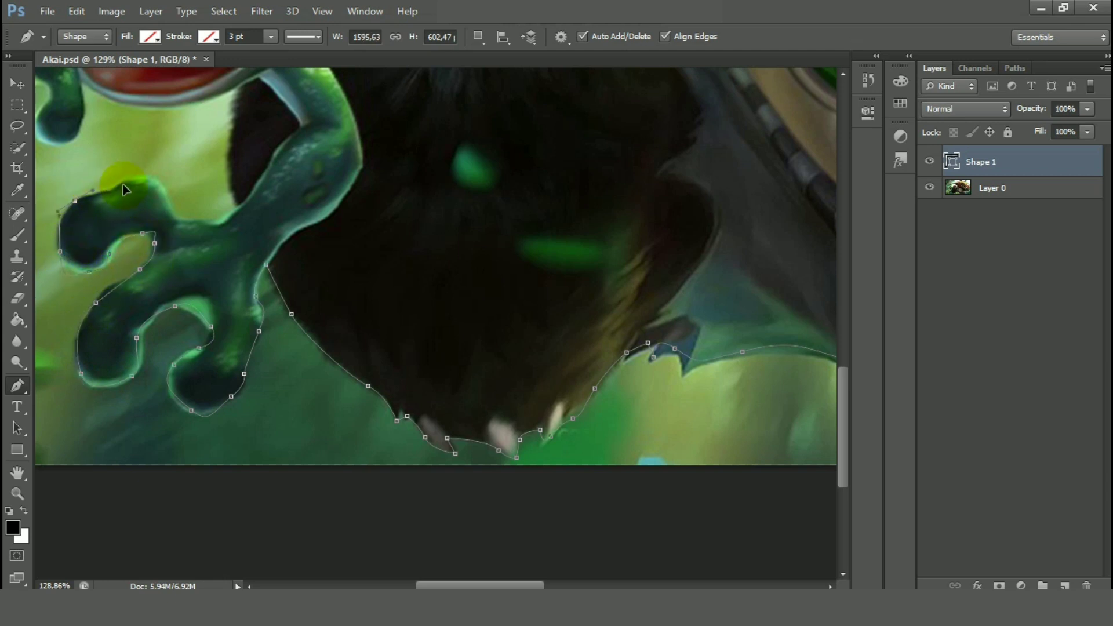
Trace from the frog's lower foot past the panda's dark leg and under the frog's mouth, then around its front fingers.
scroll(462, 259, down, 6)
scroll(206, 432, up, 7)
drag(318, 380, 320, 349)
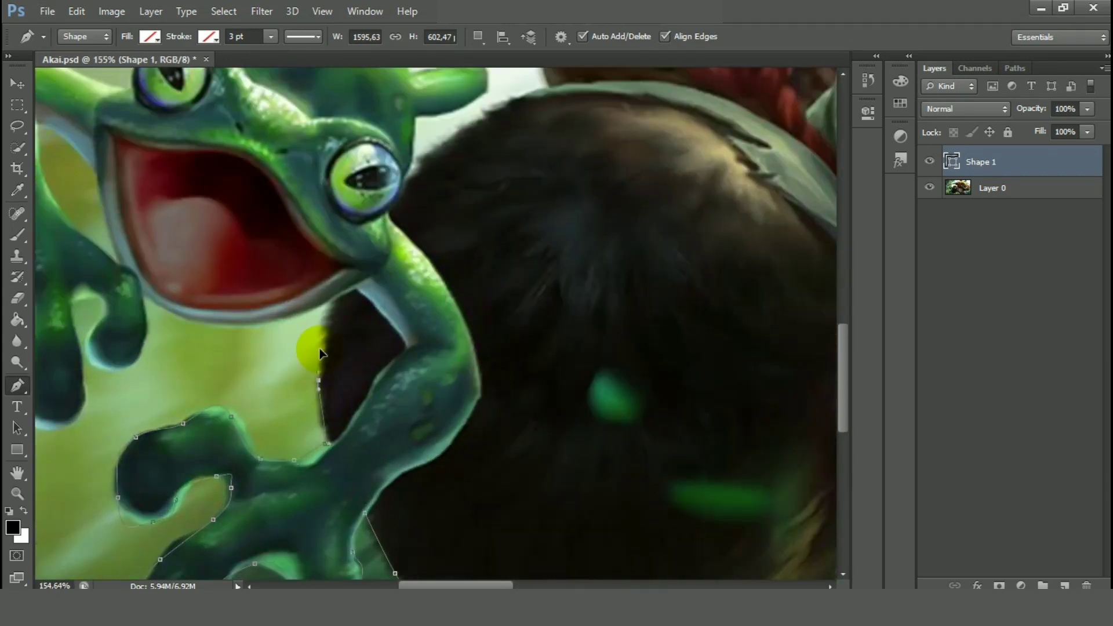
drag(488, 586, 420, 586)
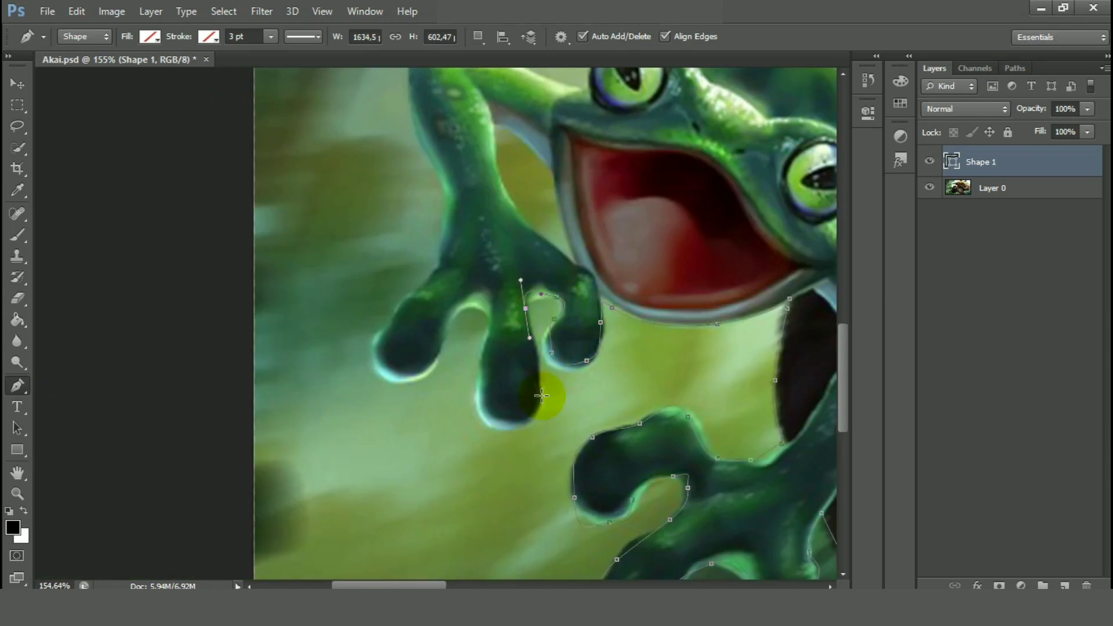
drag(377, 361, 379, 329)
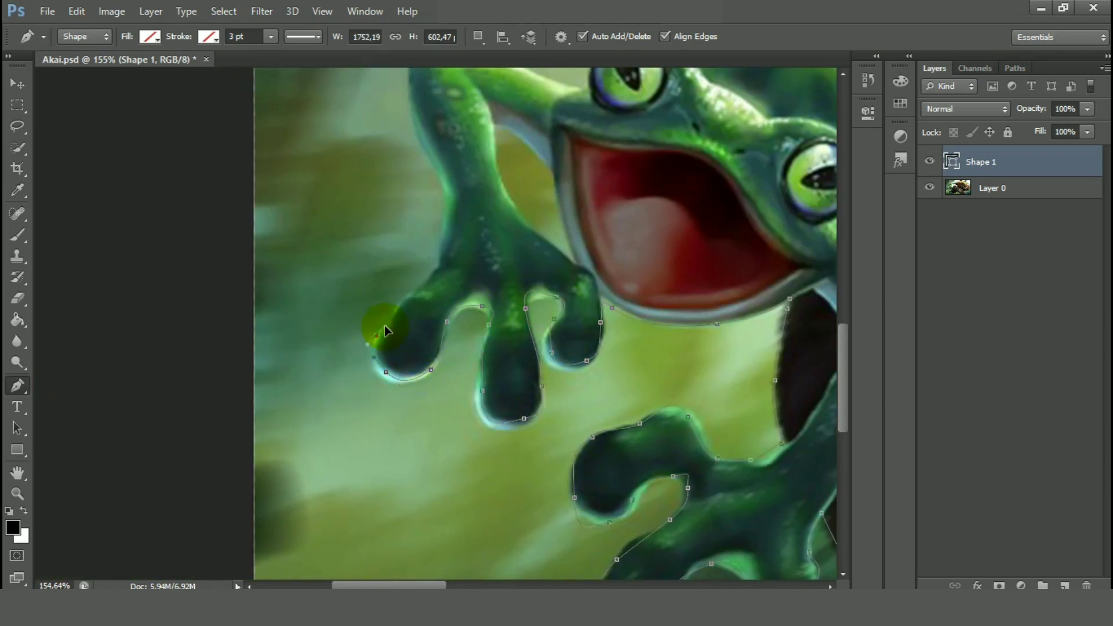
Trace the outer edge of the frog's front arm from the hand up and over the elbow.
scroll(421, 381, up, 3)
drag(436, 421, 438, 404)
drag(450, 352, 451, 341)
scroll(438, 412, up, 3)
drag(414, 423, 411, 408)
drag(411, 366, 505, 356)
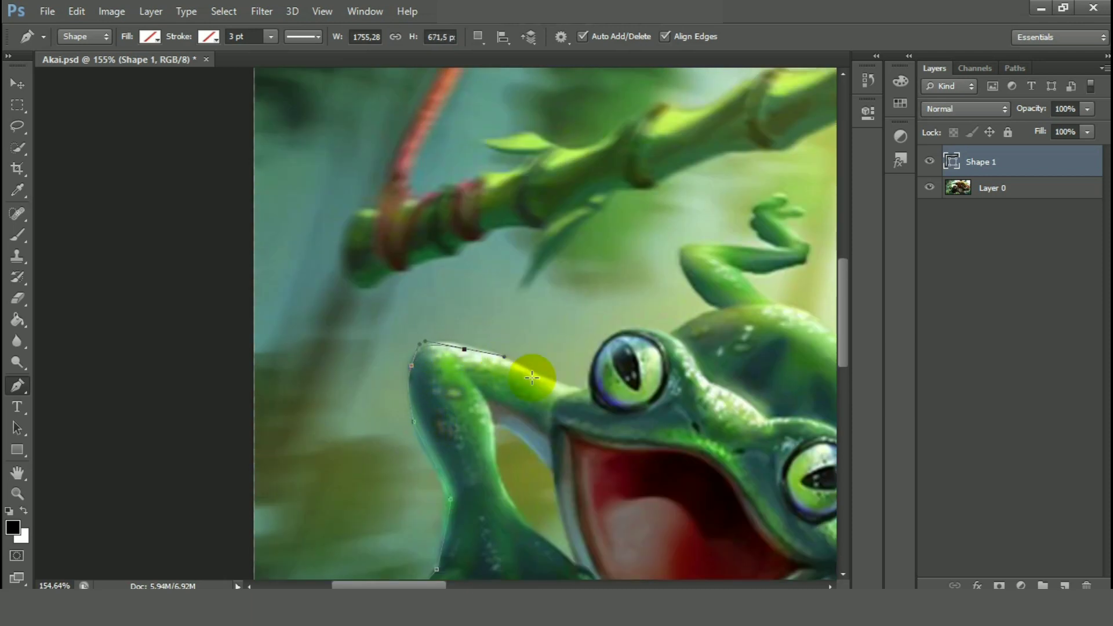
Continue the path over the frog's upper eye and around its first hind leg and small webbed foot.
drag(608, 341, 633, 323)
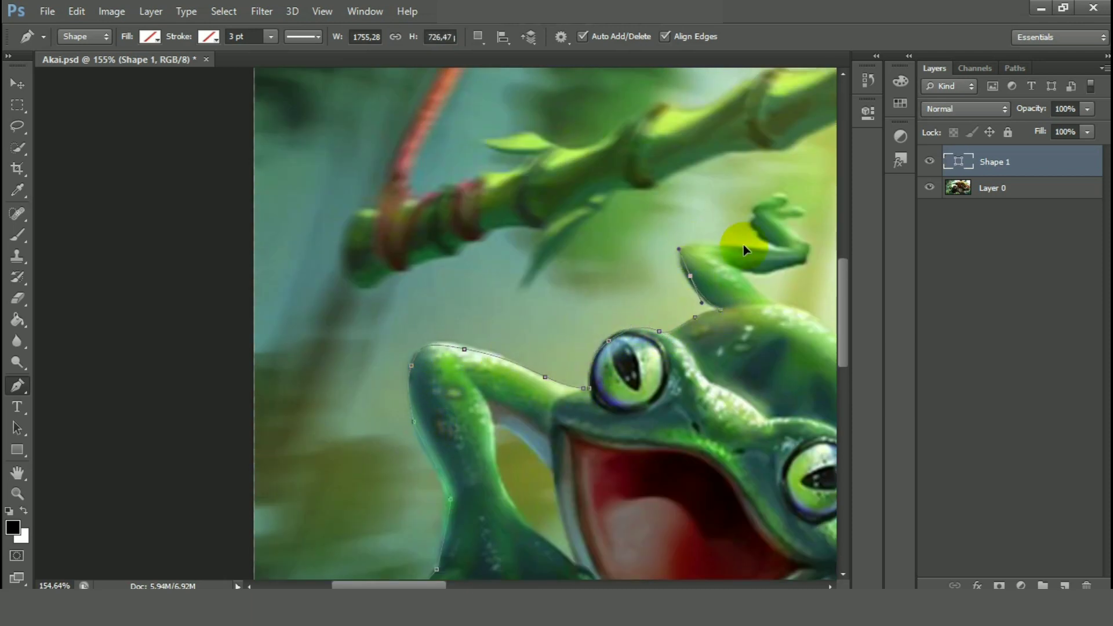
drag(754, 232, 750, 215)
scroll(737, 225, down, 8)
scroll(655, 226, up, 15)
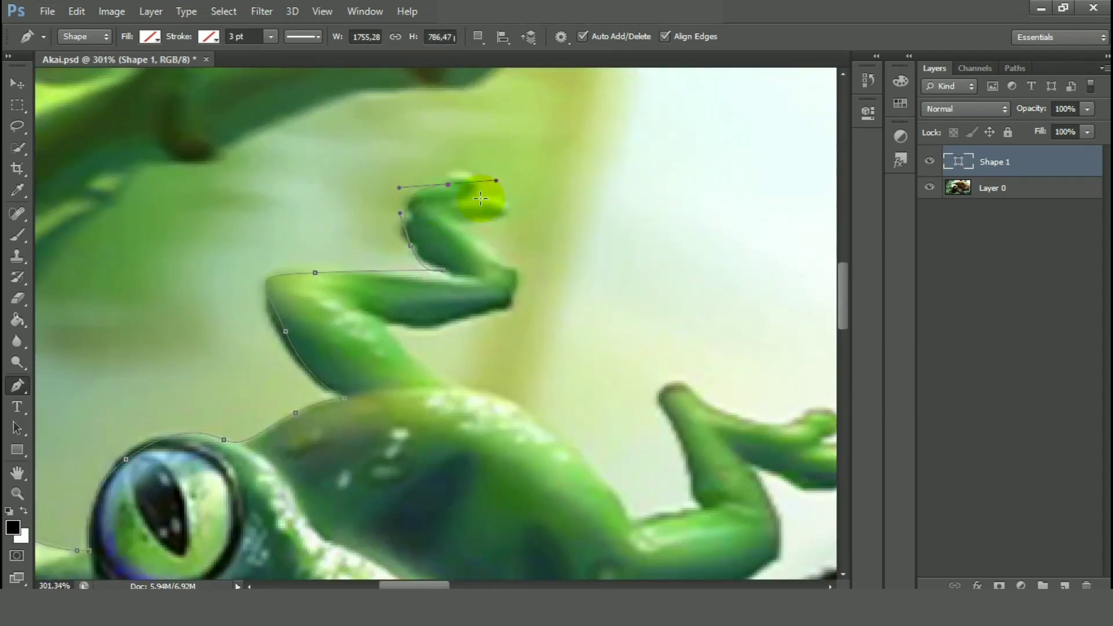
click(511, 297)
drag(461, 319, 426, 333)
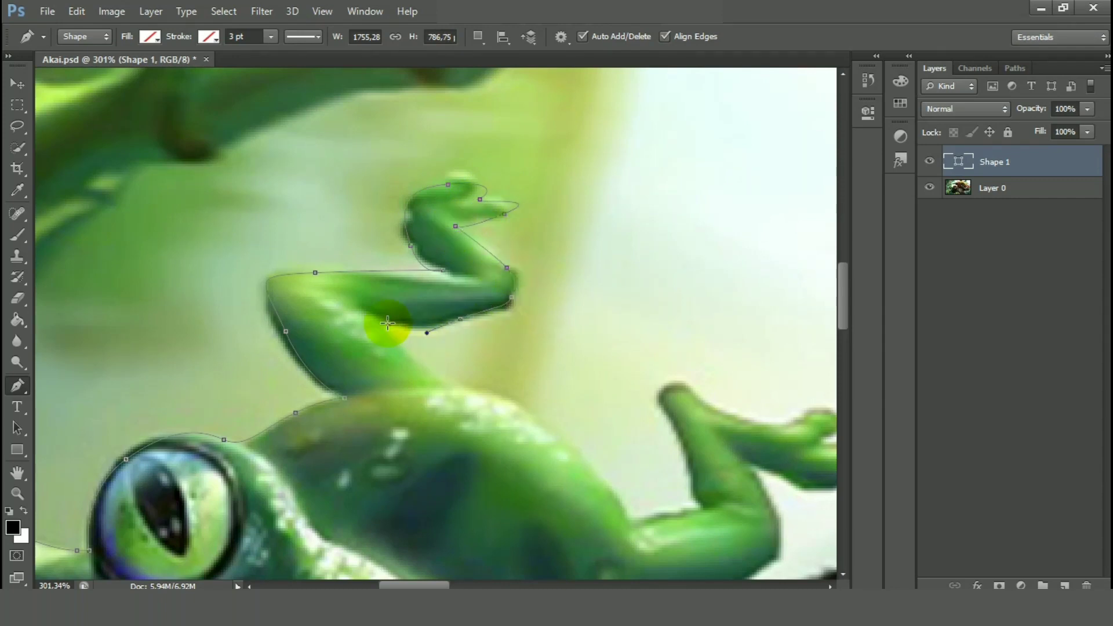
click(388, 324)
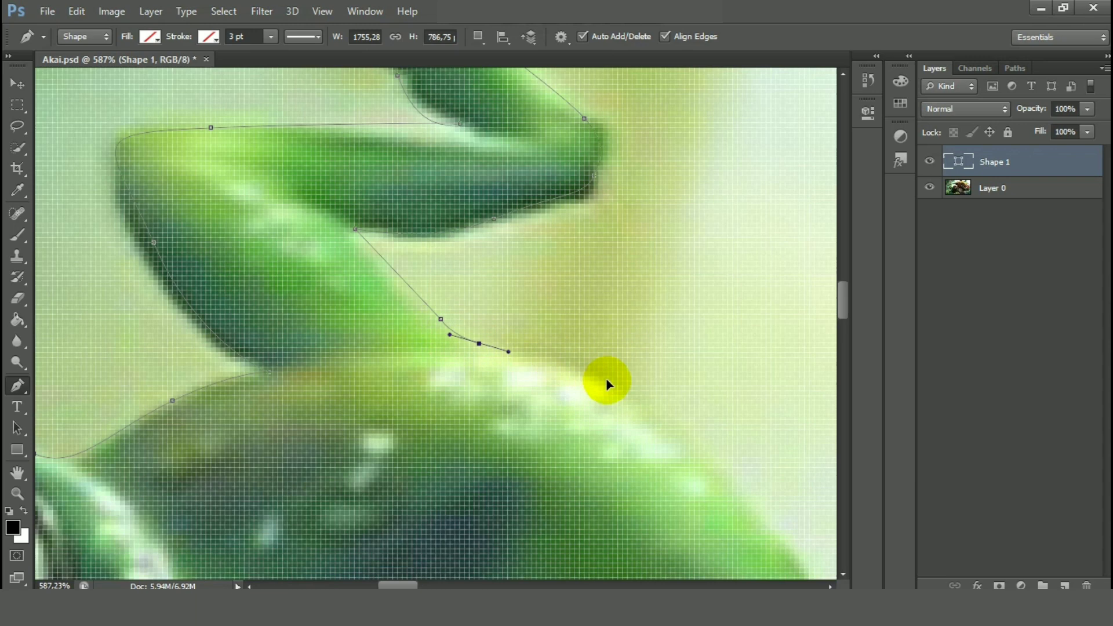
Trace the frog's back and outline its second hind leg, including the toes.
scroll(323, 331, down, 8)
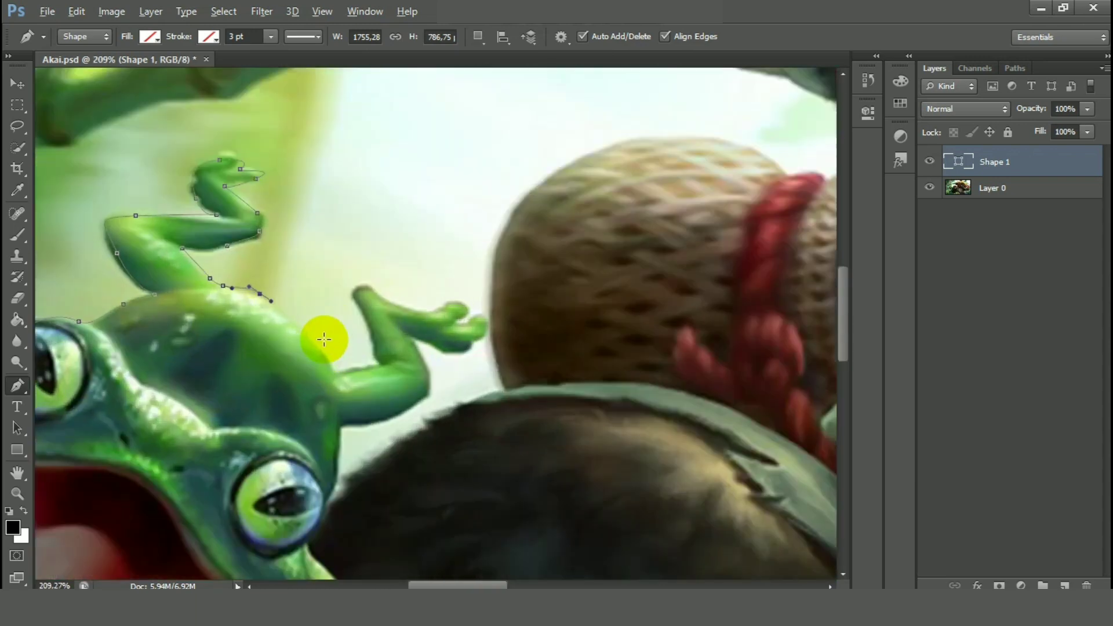
scroll(324, 331, up, 6)
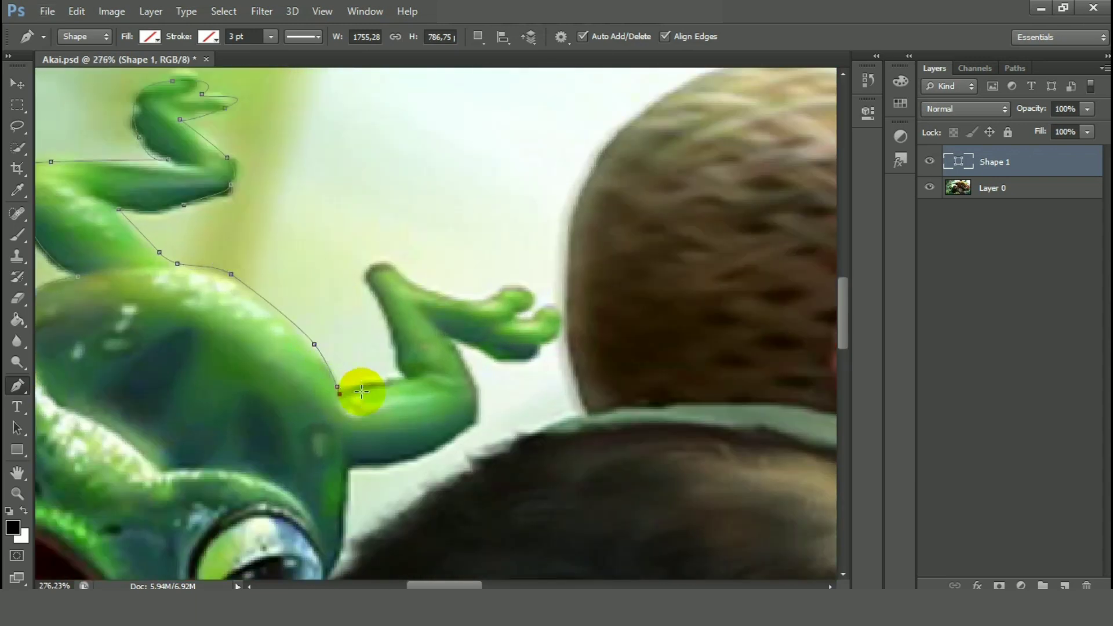
click(503, 292)
drag(533, 294, 532, 309)
drag(480, 408, 476, 426)
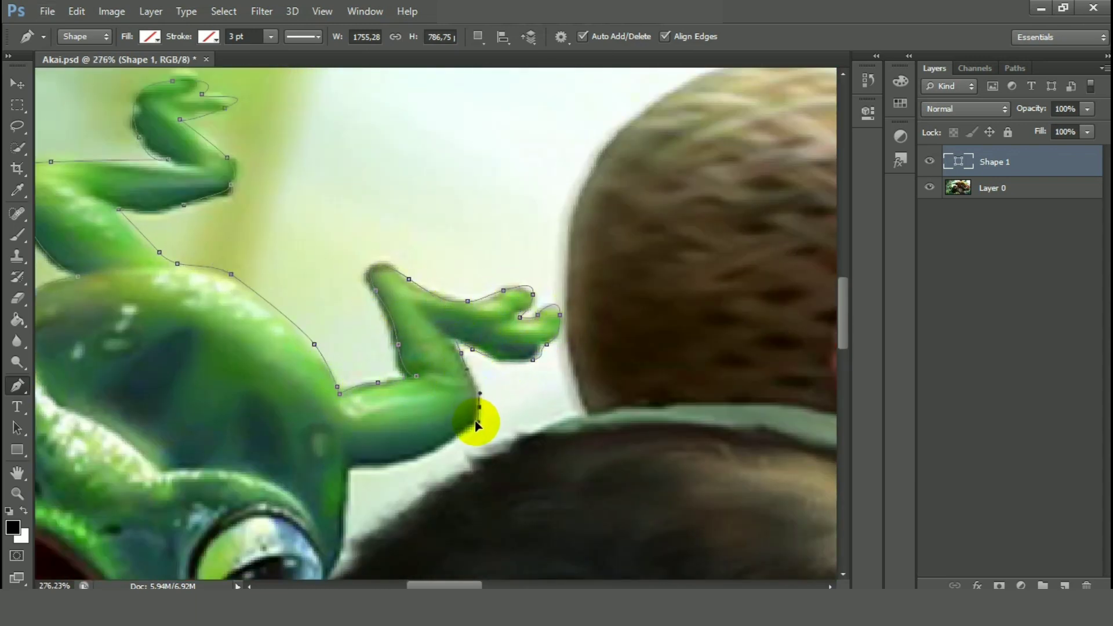
click(358, 465)
Continue the path down the frog's side to its lower eye and along the panda's furry knee to the woven basket.
scroll(355, 241, down, 5)
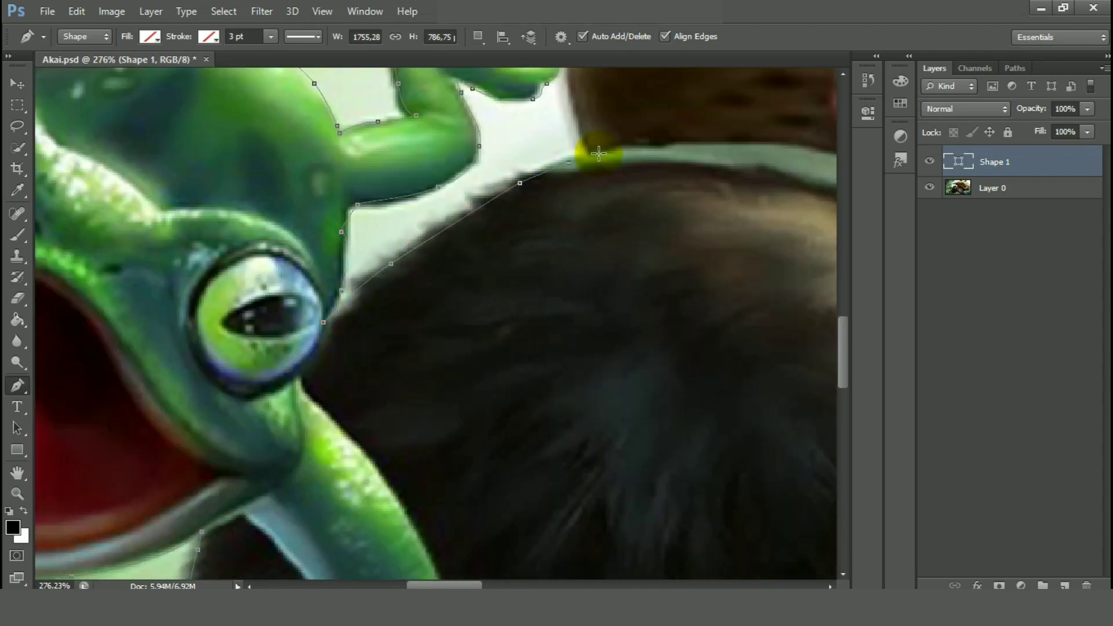
click(598, 153)
scroll(599, 153, down, 10)
scroll(440, 192, up, 10)
scroll(441, 148, down, 3)
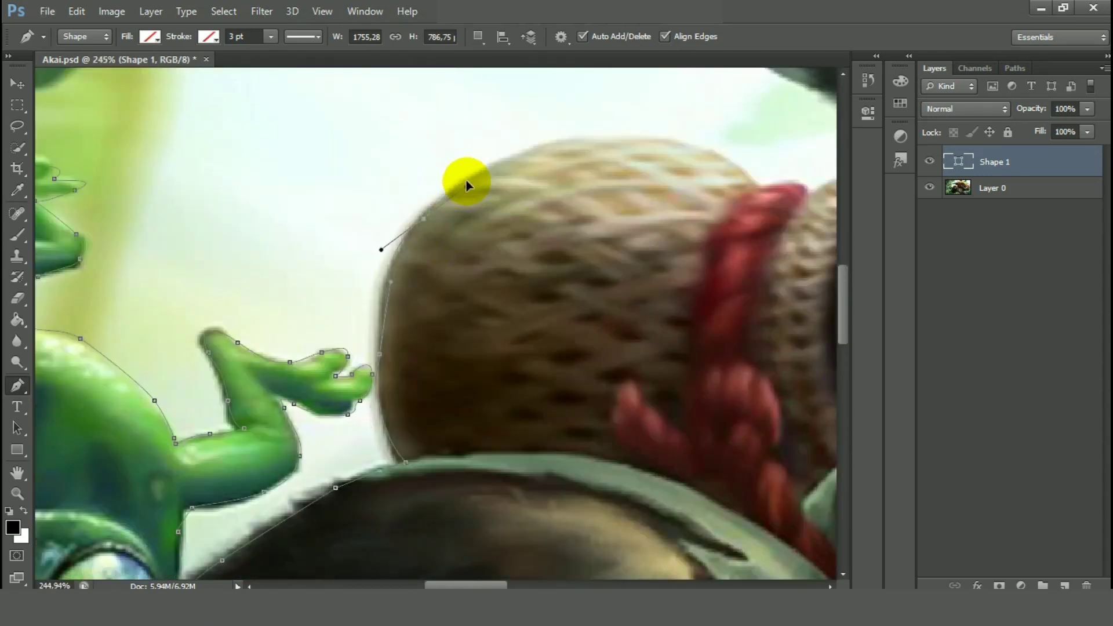
Trace over the top of the woven basket, past its red rope and rim, to the wooden beads.
click(517, 154)
click(586, 139)
click(646, 141)
click(708, 154)
scroll(604, 255, down, 5)
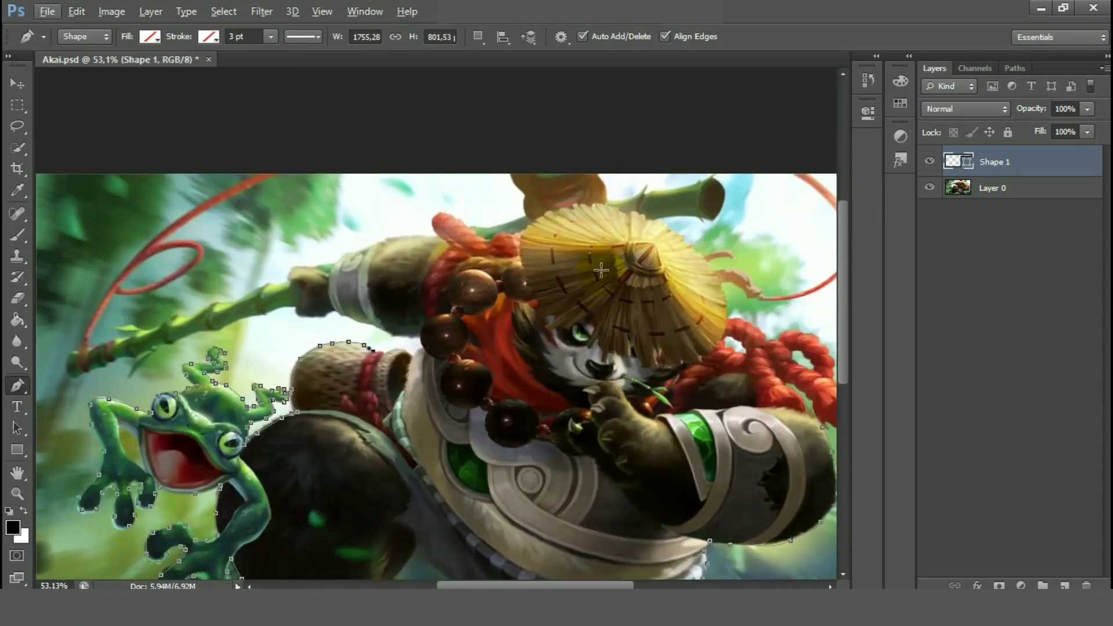
scroll(386, 221, up, 4)
click(337, 365)
drag(398, 348, 419, 355)
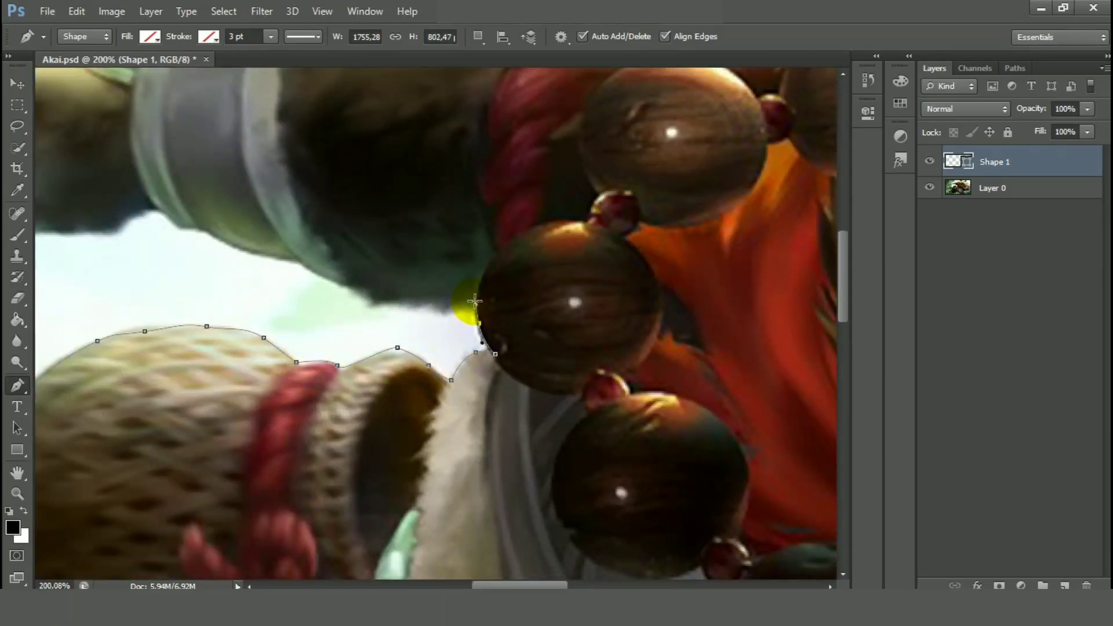
Trace the underside of the panda's raised arm from the beads past the wristband to the hand.
click(371, 294)
click(303, 262)
click(265, 254)
click(196, 227)
scroll(261, 279, down, 3)
scroll(489, 256, up, 3)
click(473, 253)
click(425, 269)
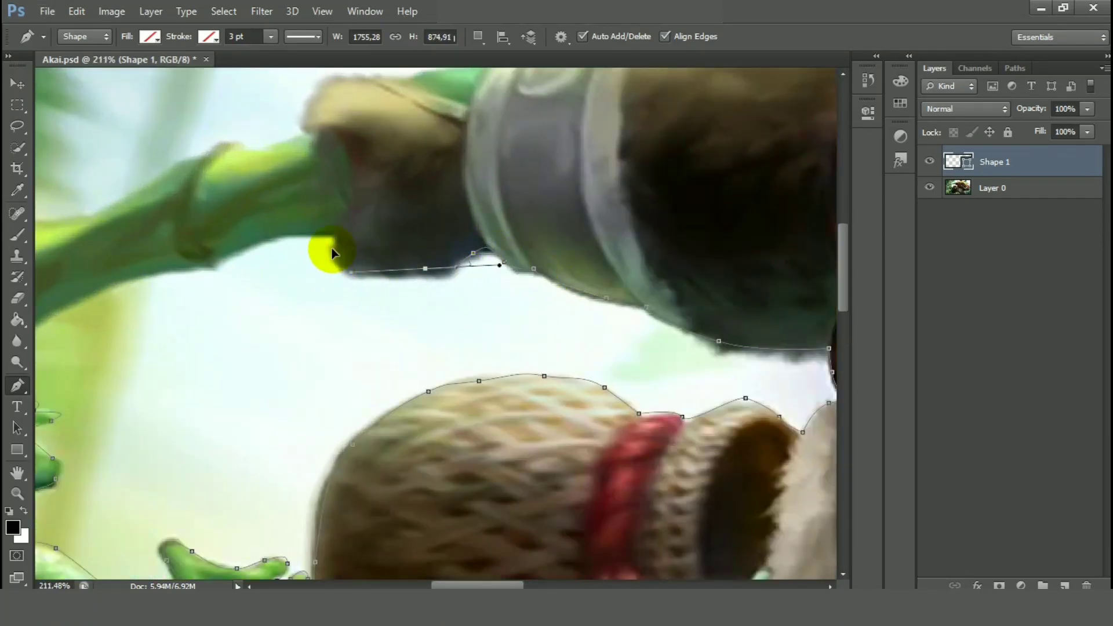
Trace the underside of the panda's hand and the lower edge of the bamboo pole towards its far end.
scroll(841, 562, down, 3)
scroll(450, 577, up, 3)
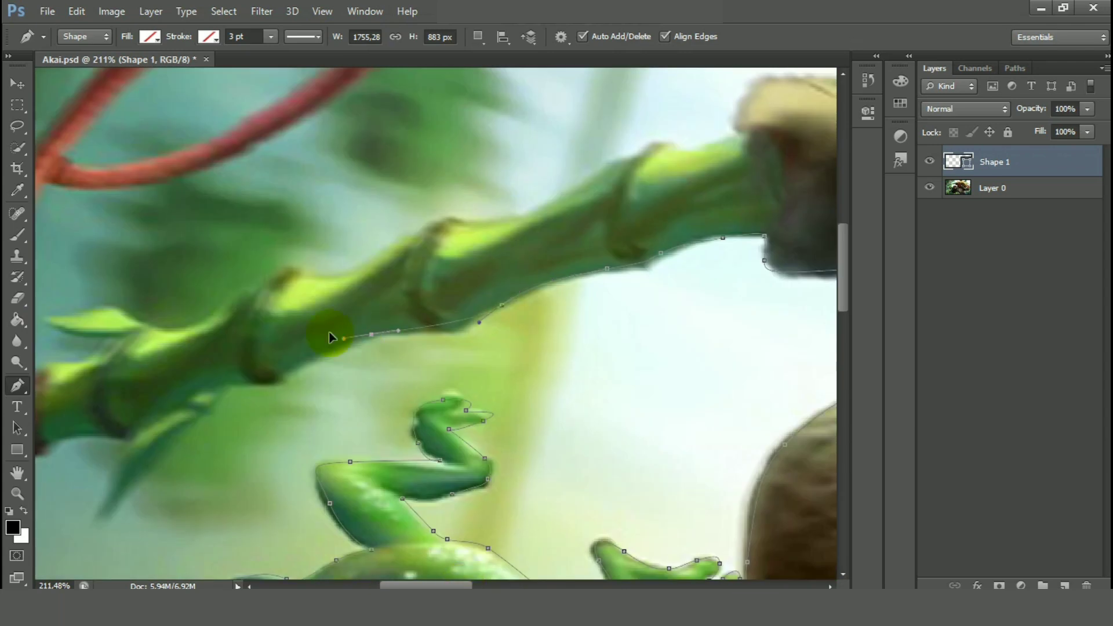
scroll(465, 494, down, 2)
scroll(531, 461, left, 5)
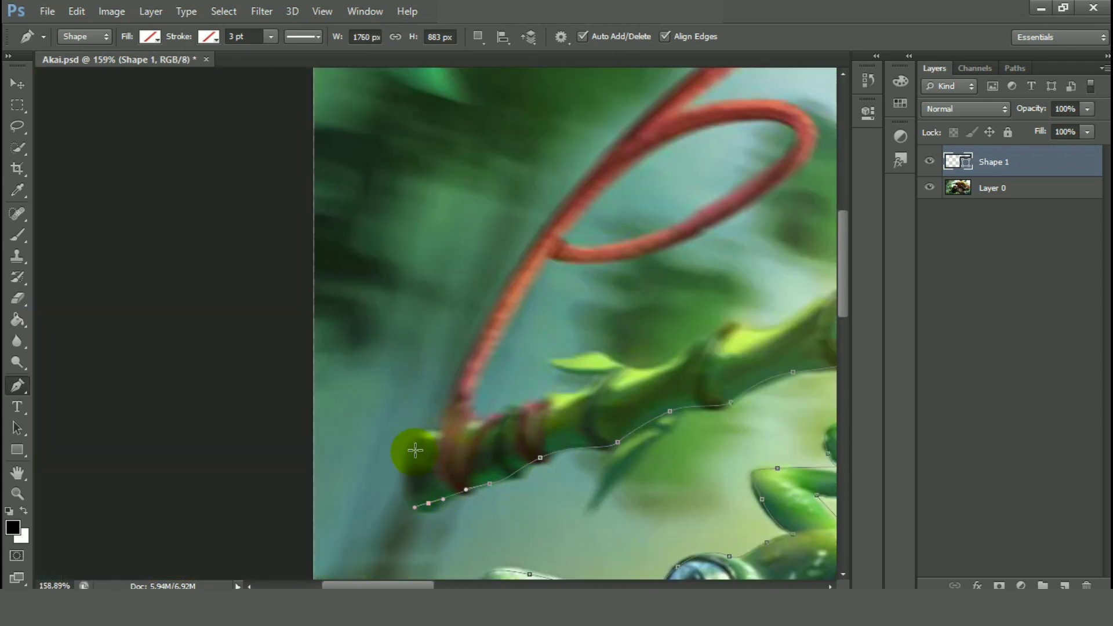
Trace around the bamboo pole's tied end and up the red cord's outer edge to the canvas's upper edge.
scroll(497, 373, down, 5)
scroll(495, 399, up, 5)
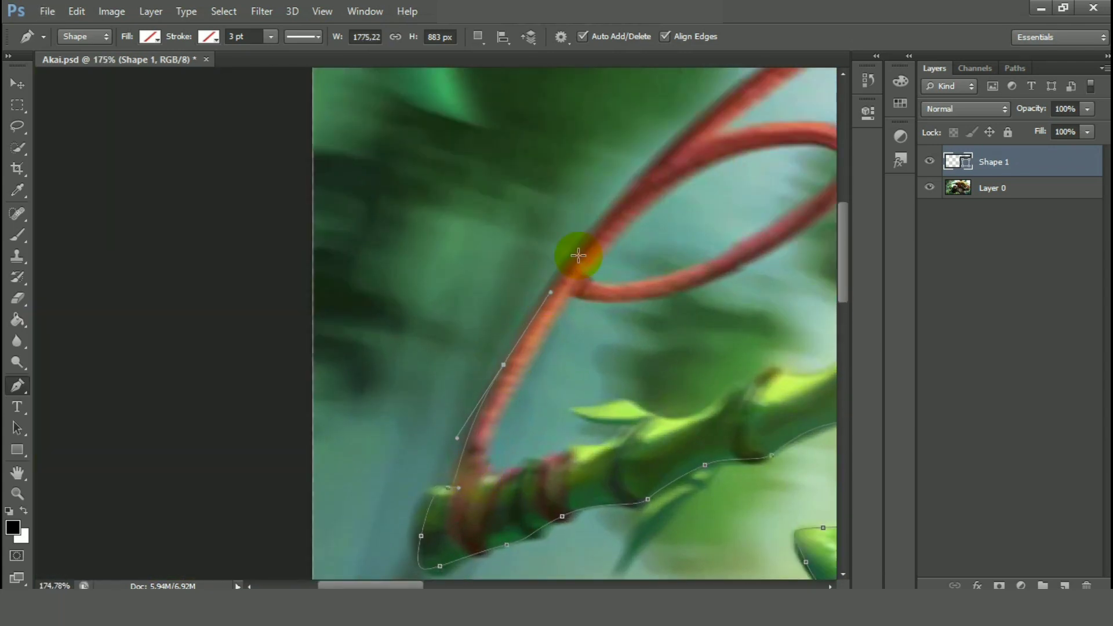
scroll(795, 204, up, 3)
drag(743, 222, 766, 207)
scroll(392, 210, down, 5)
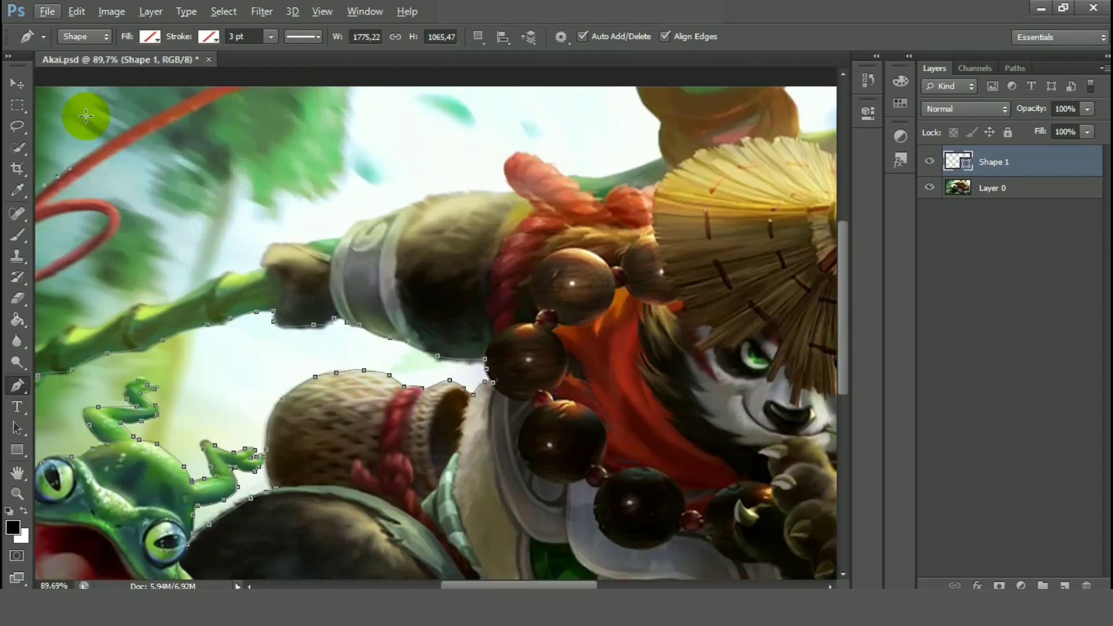
scroll(126, 252, up, 5)
click(380, 120)
Carry the path above the canvas and down the side of the orange gourd to the bamboo pole.
scroll(381, 120, down, 3)
scroll(621, 174, up, 4)
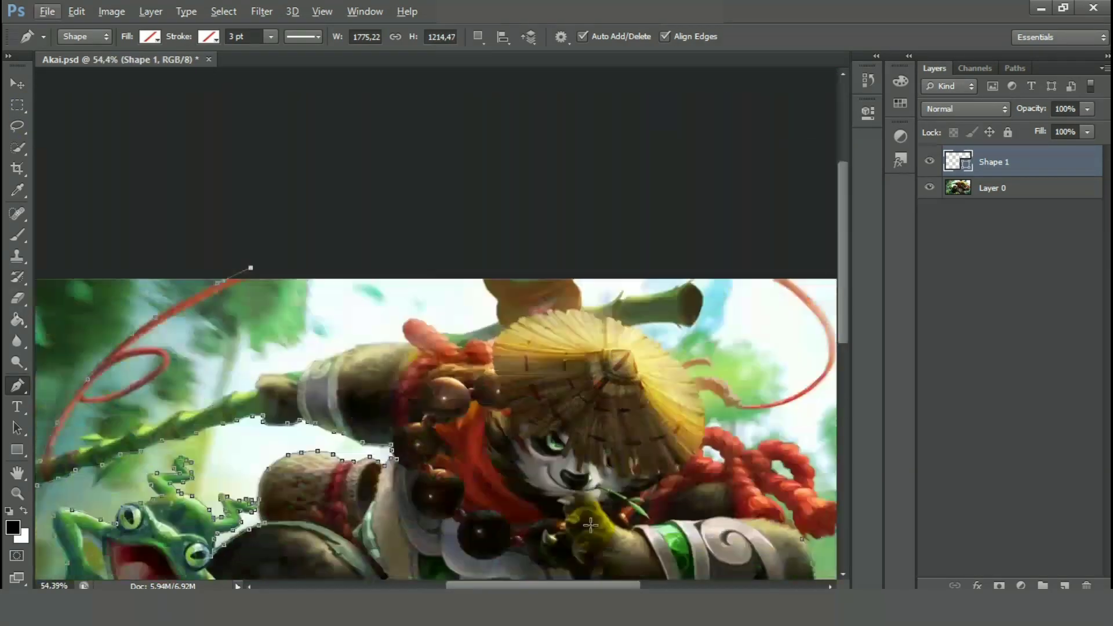
click(375, 254)
click(418, 427)
drag(465, 427, 485, 423)
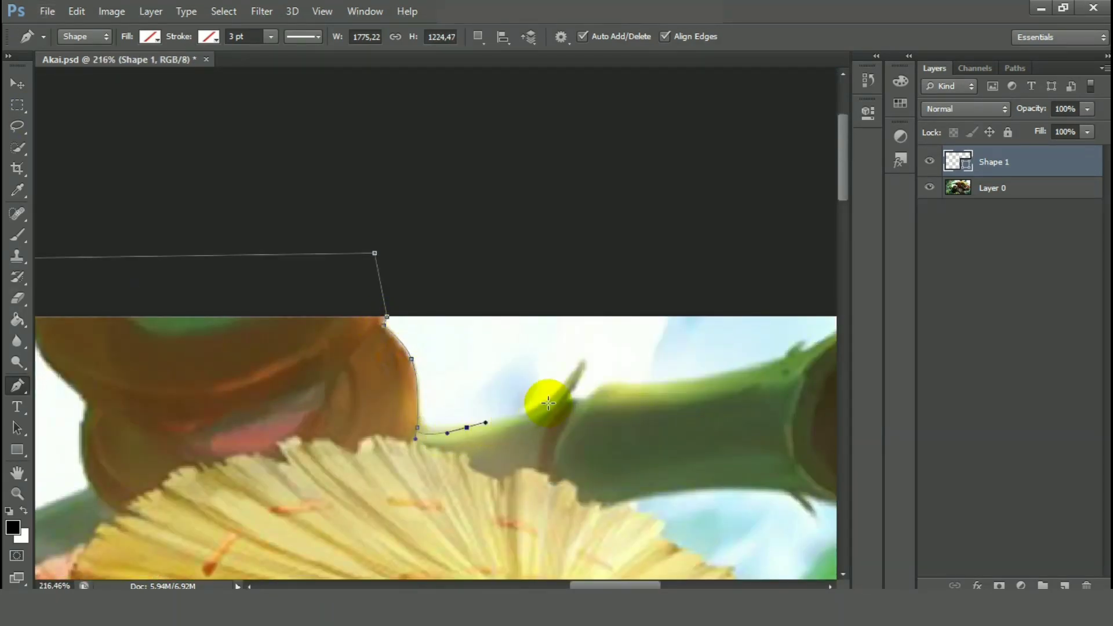
Trace the bamboo pole's upper edge beside the gourd, including its small twig, towards the cut end.
click(584, 363)
click(566, 403)
drag(550, 401, 618, 385)
click(580, 399)
drag(728, 375, 765, 362)
scroll(469, 352, down, 3)
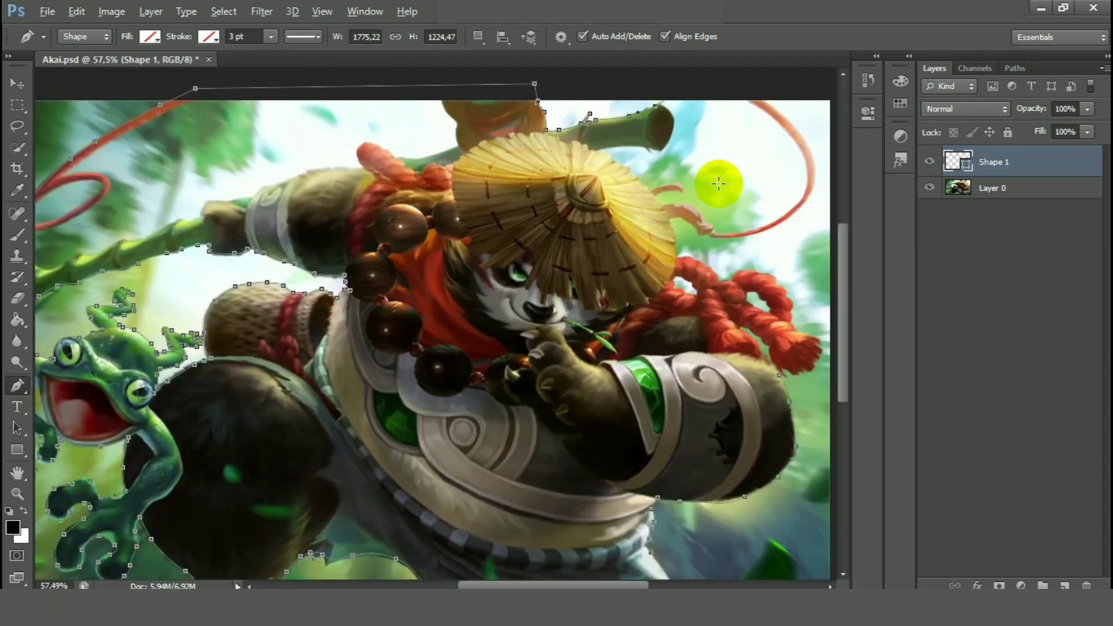
Trace around the pole's cut end and underside, then down the edge of the straw hat.
scroll(626, 199, up, 3)
click(625, 212)
click(634, 286)
click(599, 352)
drag(535, 348, 489, 345)
click(406, 390)
click(522, 480)
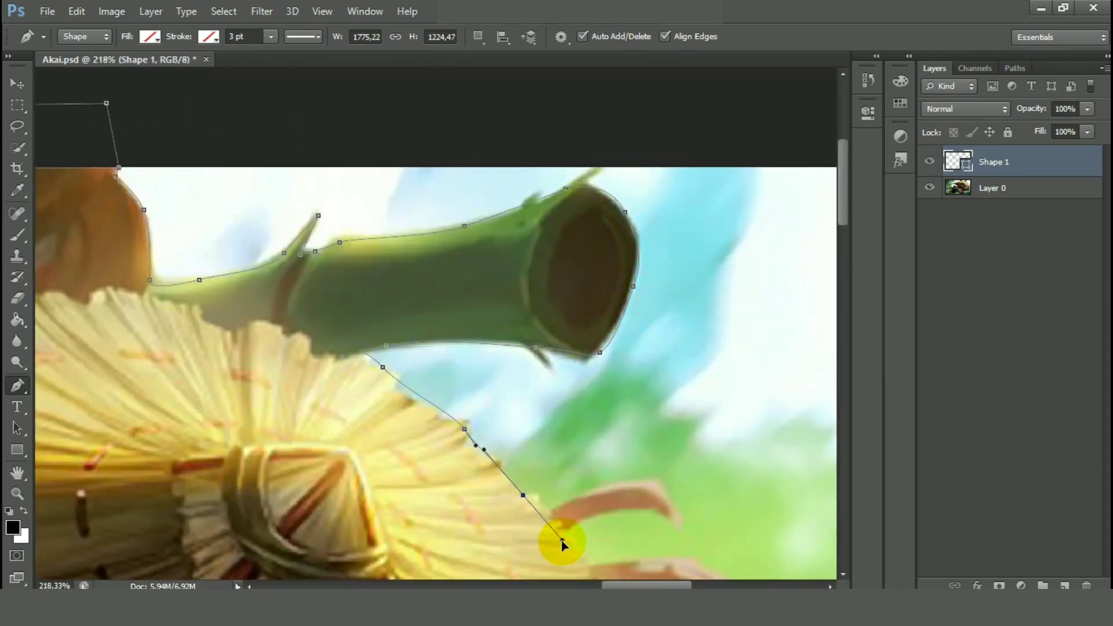
Outline the upper ribbon sticking out behind the straw hat and return to the hat's edge.
click(653, 472)
click(676, 508)
click(637, 495)
drag(573, 517, 585, 545)
scroll(585, 551, down, 3)
scroll(535, 173, up, 3)
Trace the upper edge of the lower ribbon from the hat to where the thin red cord begins.
click(542, 176)
click(588, 165)
click(662, 192)
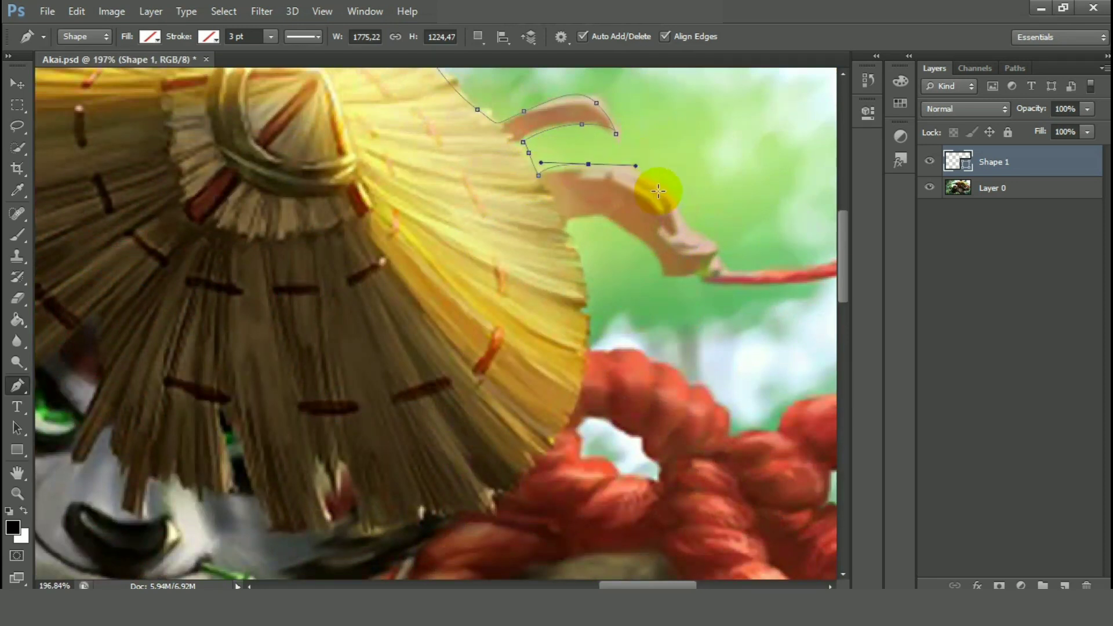
click(688, 229)
click(721, 251)
click(716, 261)
Trace the inner edge of the curved red cord from the lower ribbon up towards the canvas's upper edge.
scroll(423, 249, up, 3)
drag(423, 243, 512, 211)
click(637, 118)
scroll(690, 167, up, 3)
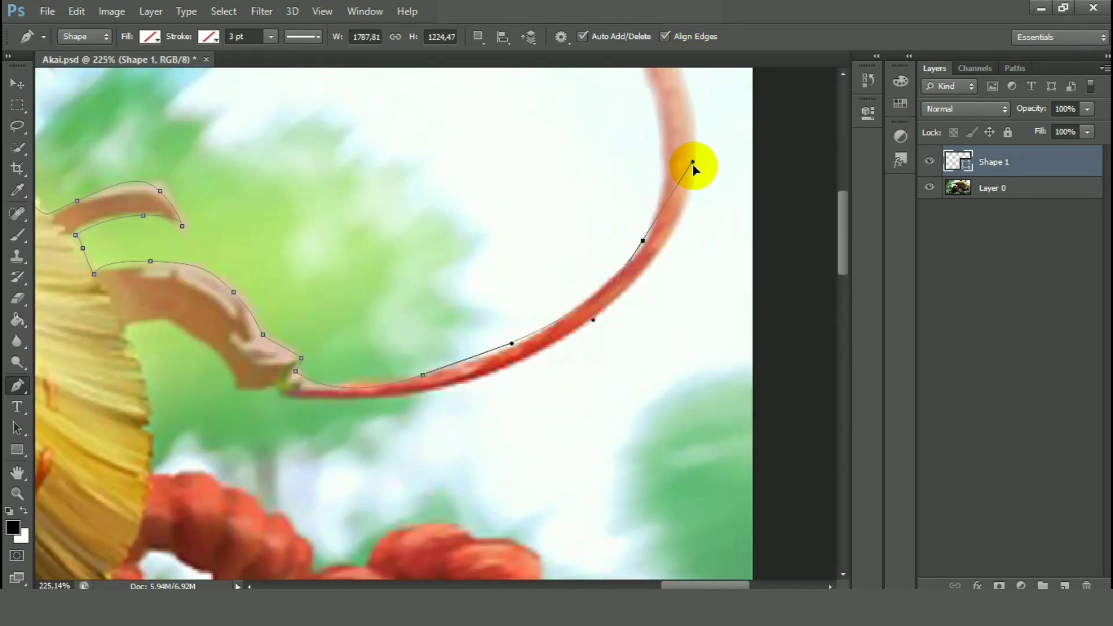
scroll(641, 368, up, 3)
drag(652, 219, 621, 110)
scroll(621, 107, up, 3)
drag(575, 252, 543, 211)
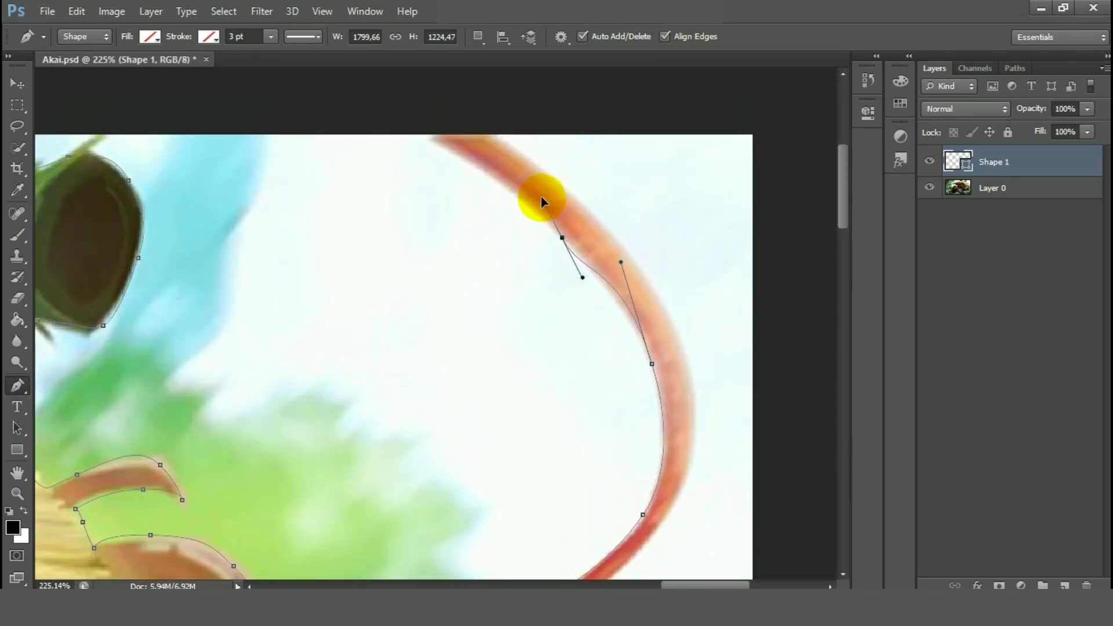
Carry the path past the canvas edge and back along the red cord's outer edge to the ribbon and hat.
click(452, 155)
click(391, 119)
click(467, 113)
click(513, 148)
drag(653, 287, 673, 339)
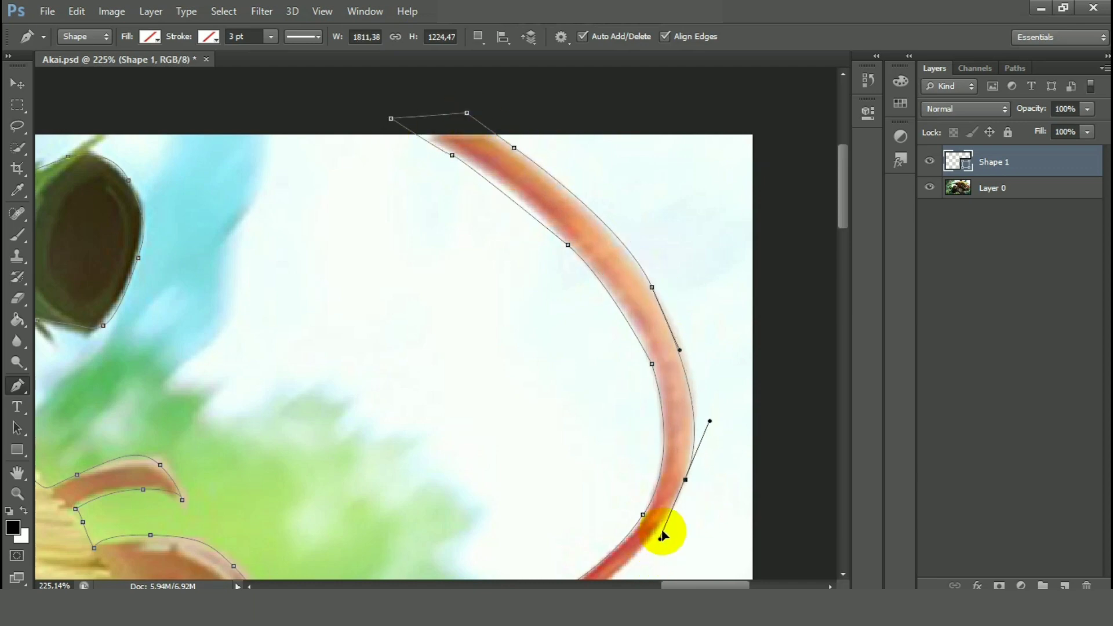
scroll(663, 537, down, 5)
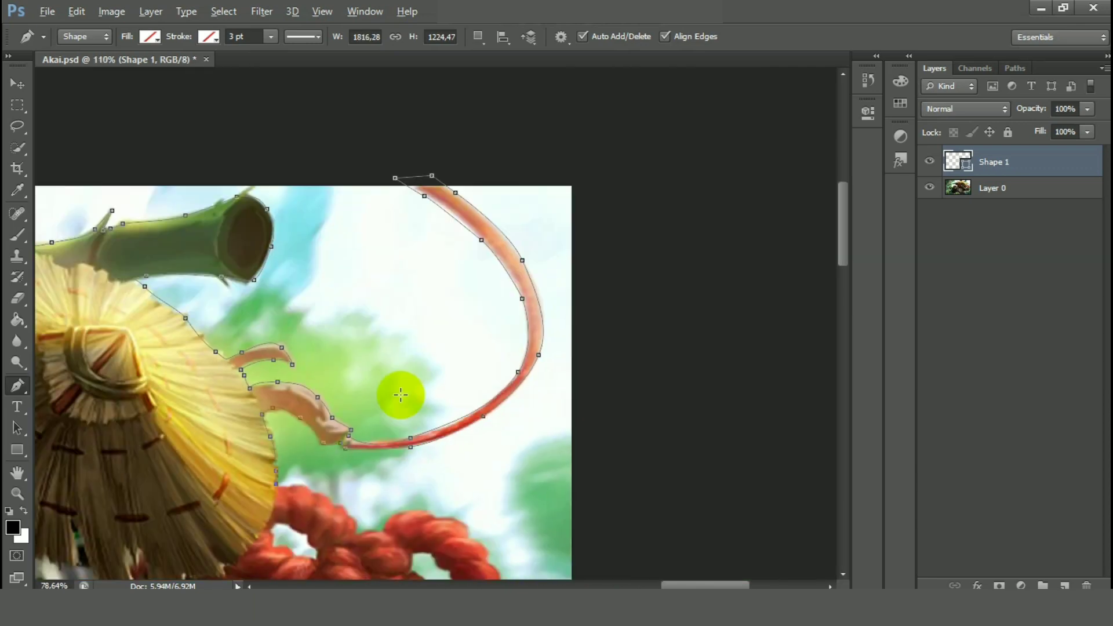
Trace the top of the braided red rope, its loop and frayed tassel, and close the path at the panda's arm.
scroll(401, 395, up, 5)
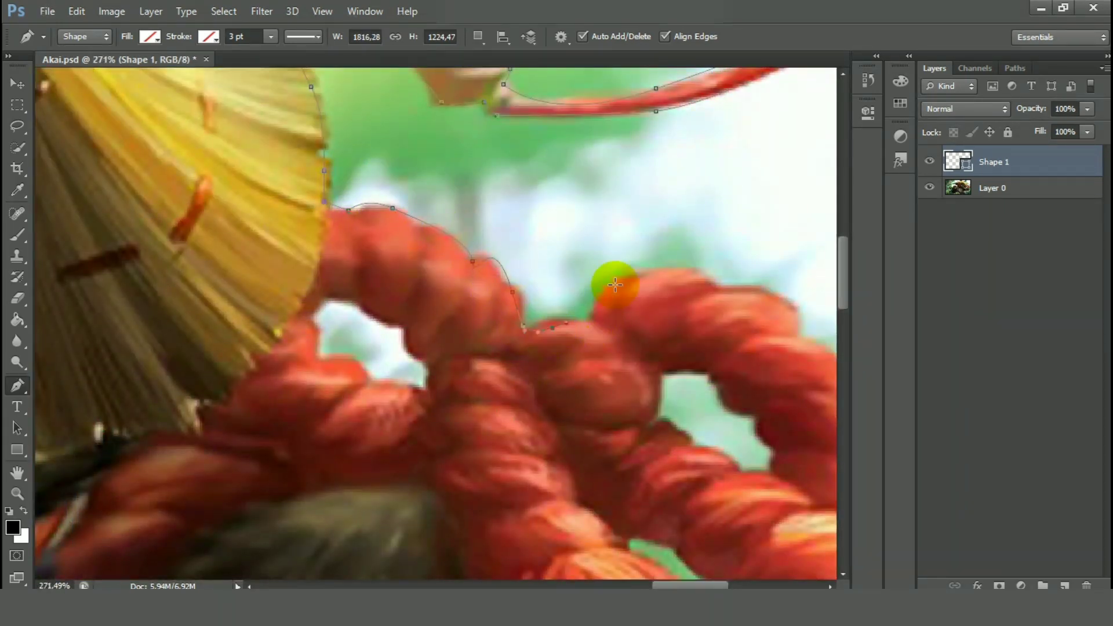
scroll(799, 368, down, 5)
scroll(530, 238, up, 5)
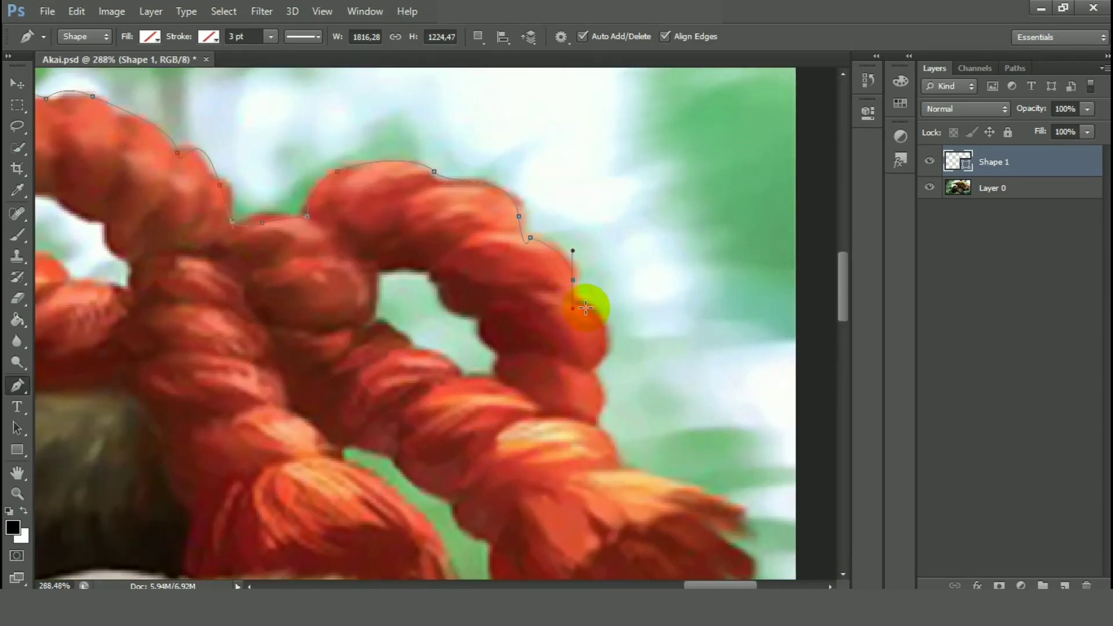
scroll(715, 275, down, 4)
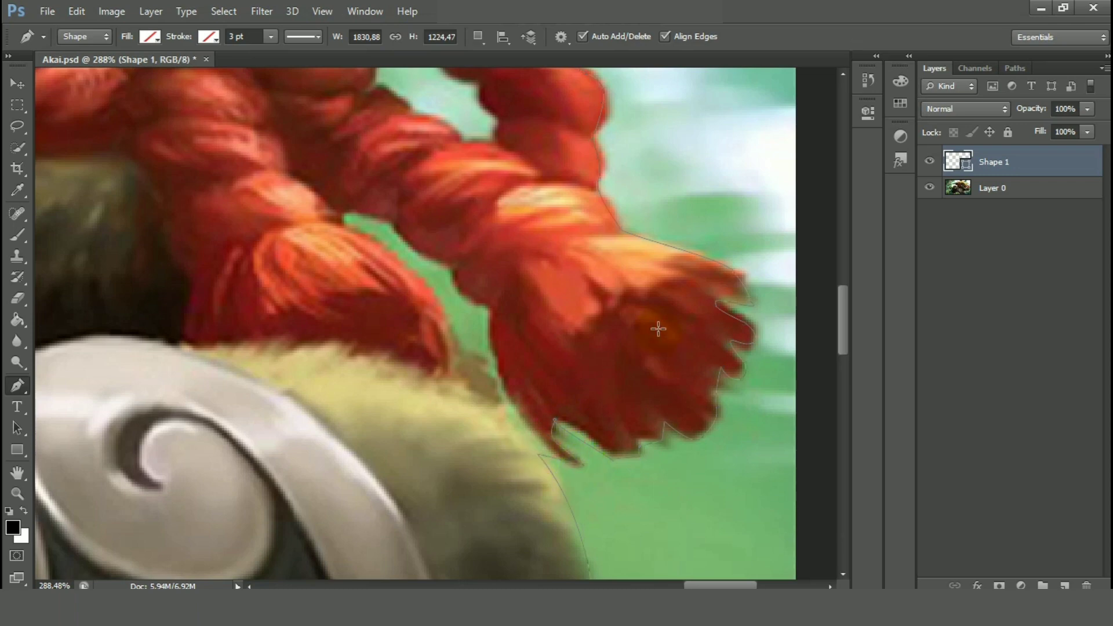
Convert the closed path around the characters into a selection.
scroll(658, 328, down, 6)
right_click(475, 210)
click(534, 294)
key(Return)
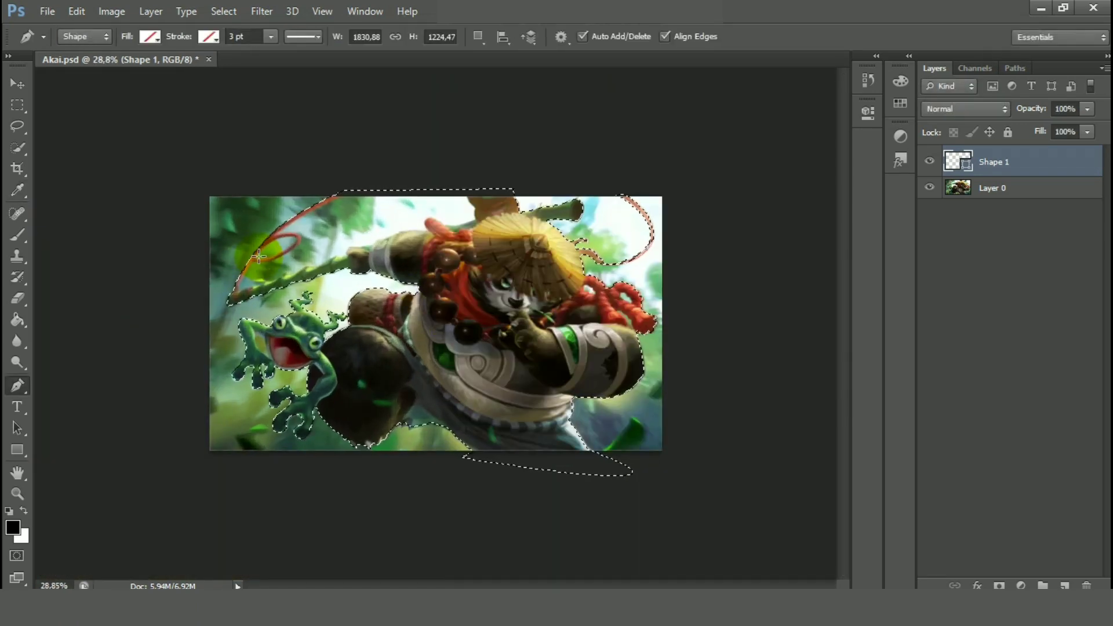
Invert the selection and delete the surrounding background from Layer 0.
key(ctrl+shift+i)
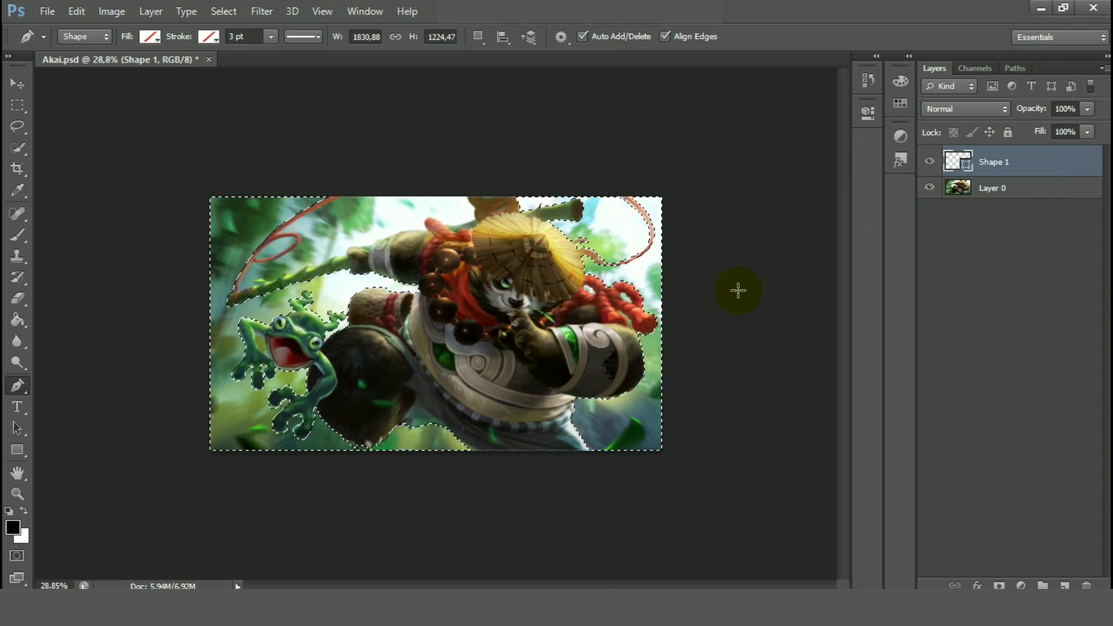
click(1015, 193)
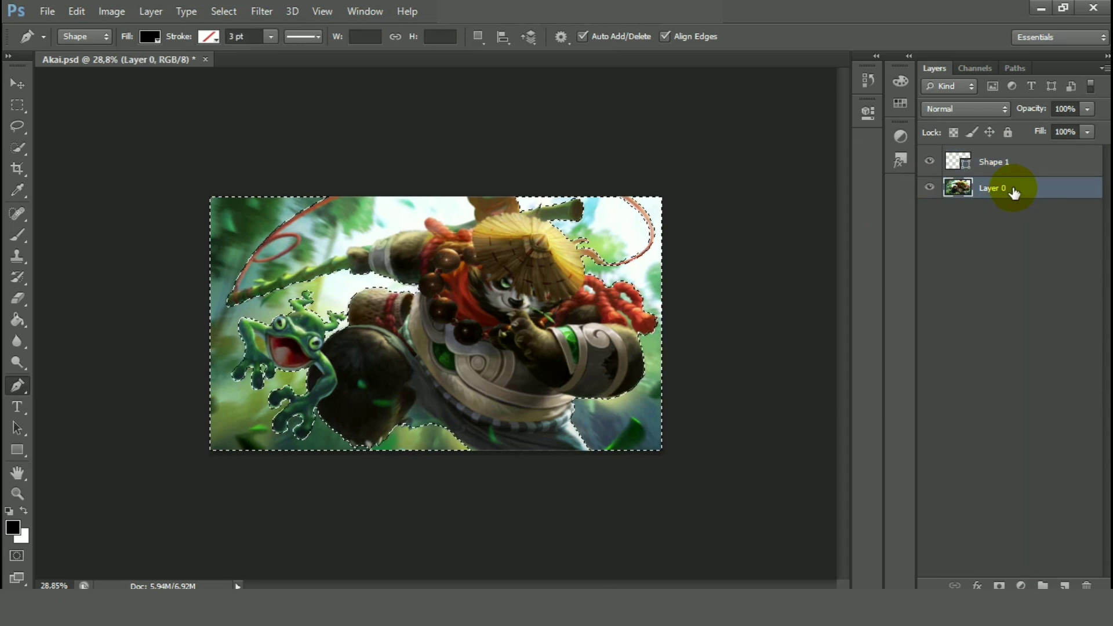
key(Delete)
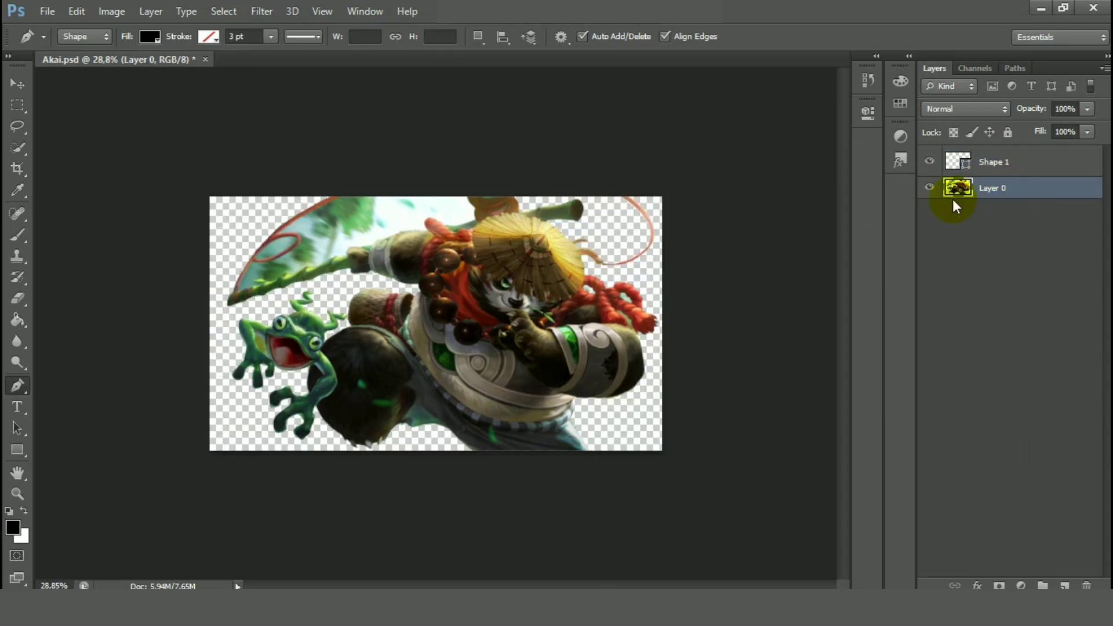
click(18, 85)
scroll(518, 256, up, 5)
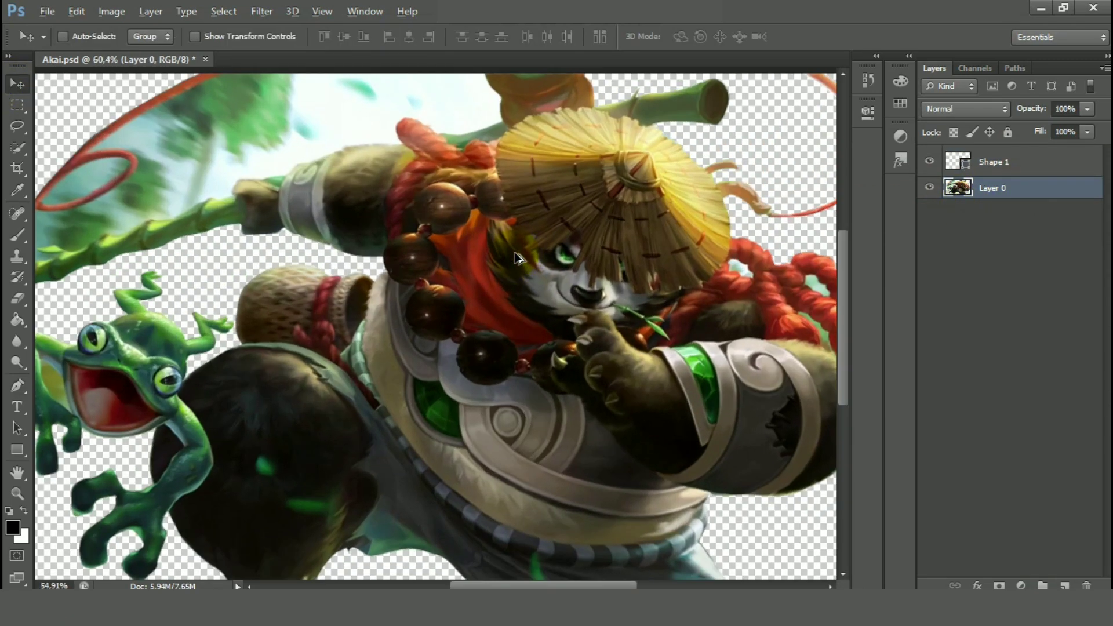
scroll(518, 256, down, 3)
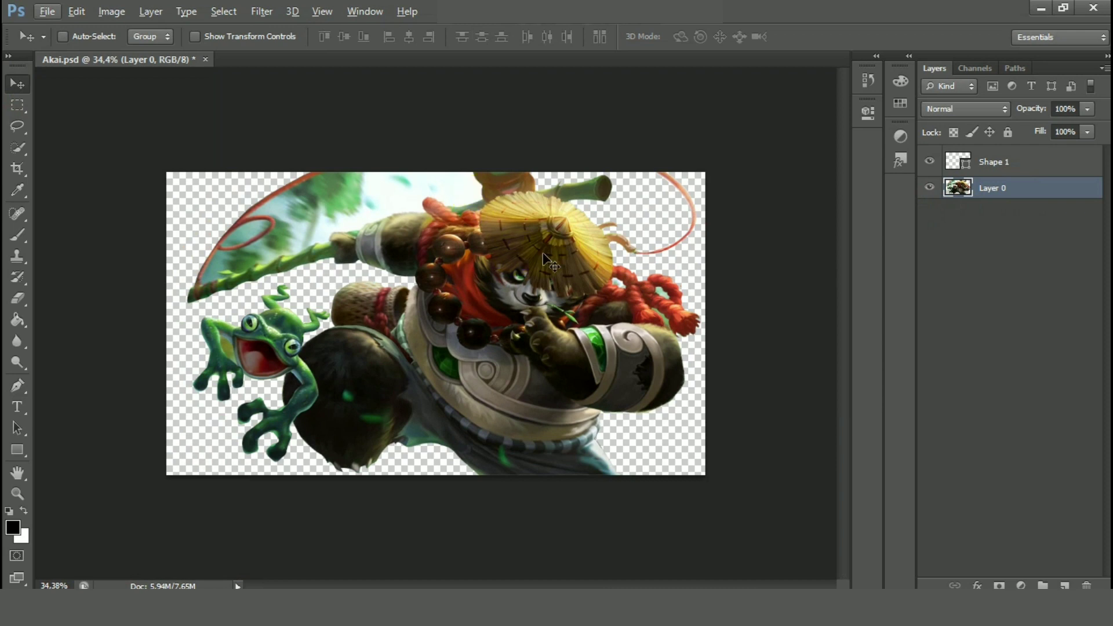
Start a new Pen path above the canvas and trace the long red cord's inner edge down to its loop.
scroll(313, 201, up, 3)
click(17, 386)
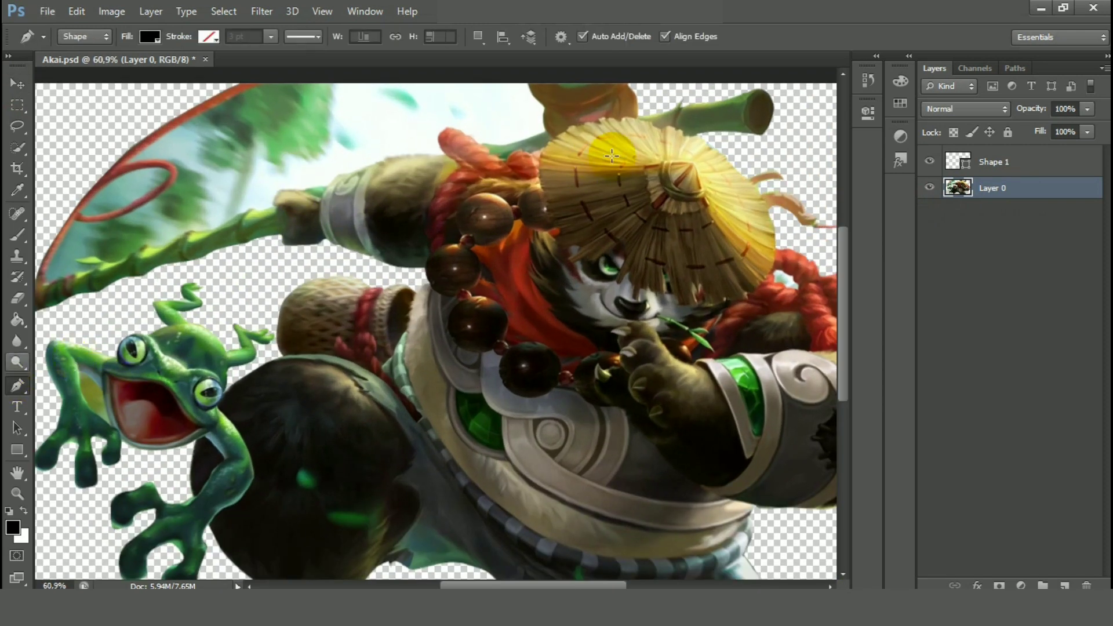
scroll(261, 99, down, 3)
scroll(307, 126, up, 3)
click(307, 127)
scroll(307, 126, up, 4)
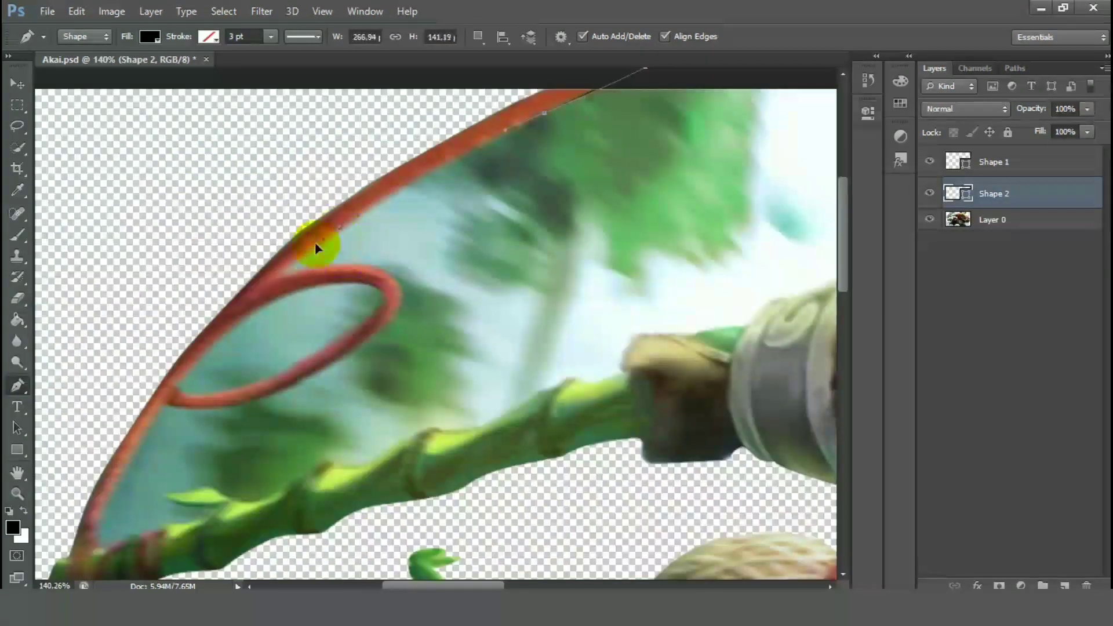
click(281, 273)
Set the new shape's fill to none and trace the outer edge of the cord's loop.
click(149, 36)
click(137, 54)
drag(272, 393, 249, 401)
click(182, 406)
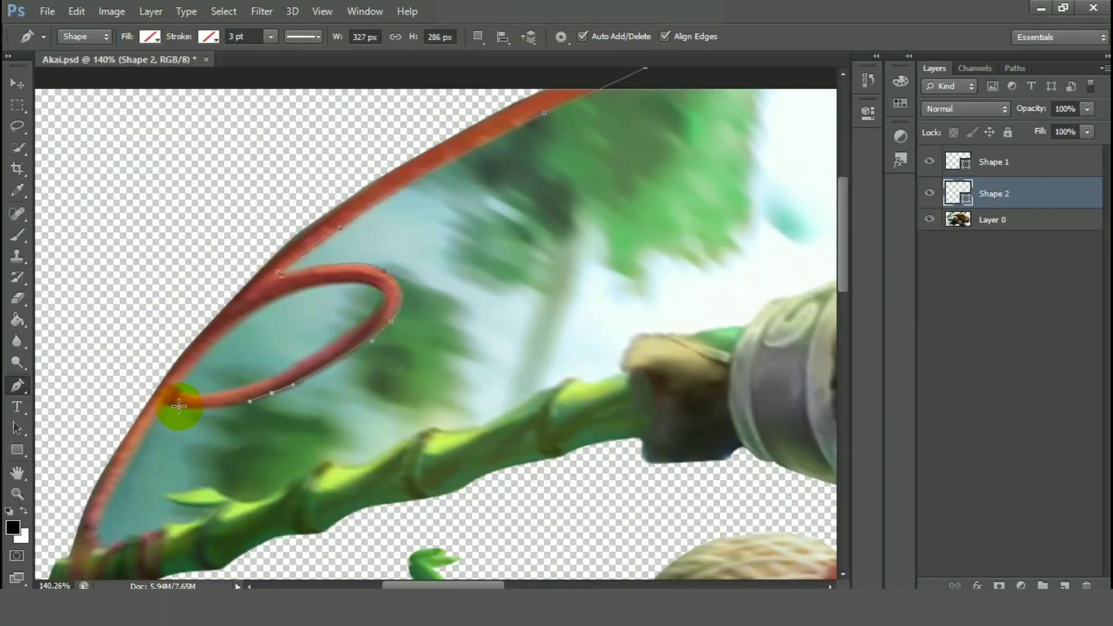
Trace the cord's lower inner edge down to the bamboo pole and continue around the pole's small leaf.
click(164, 402)
mouse_move(111, 492)
mouse_down()
mouse_move(103, 512)
mouse_move(155, 527)
mouse_up()
click(104, 543)
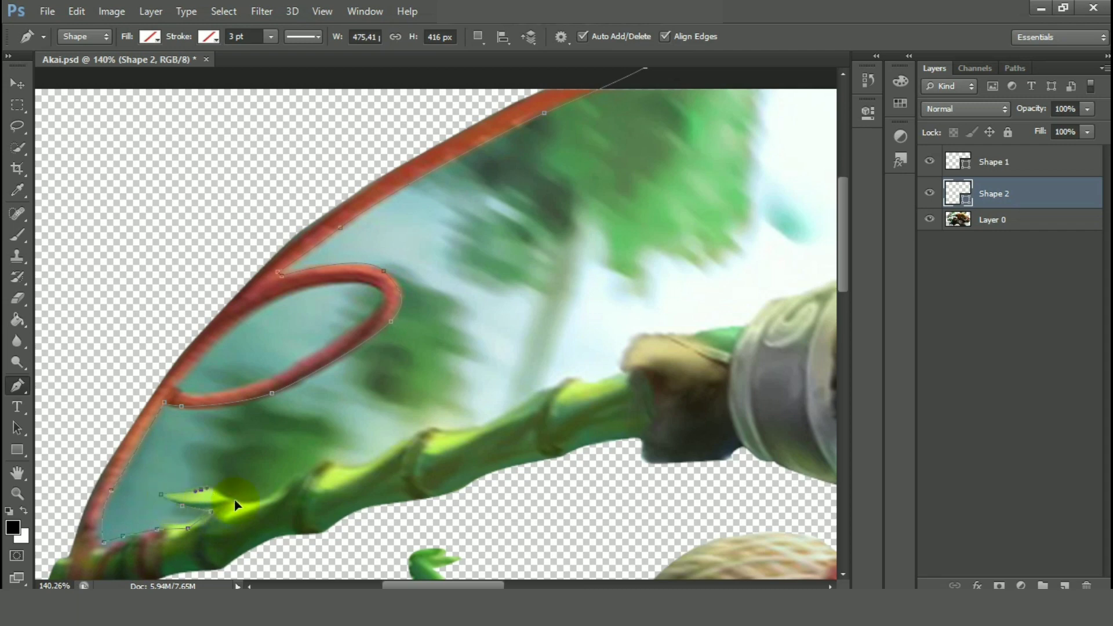
Trace the bamboo pole's upper edge from the leaf to the panda's gripping hand.
click(451, 429)
click(526, 402)
click(577, 379)
click(622, 379)
click(638, 336)
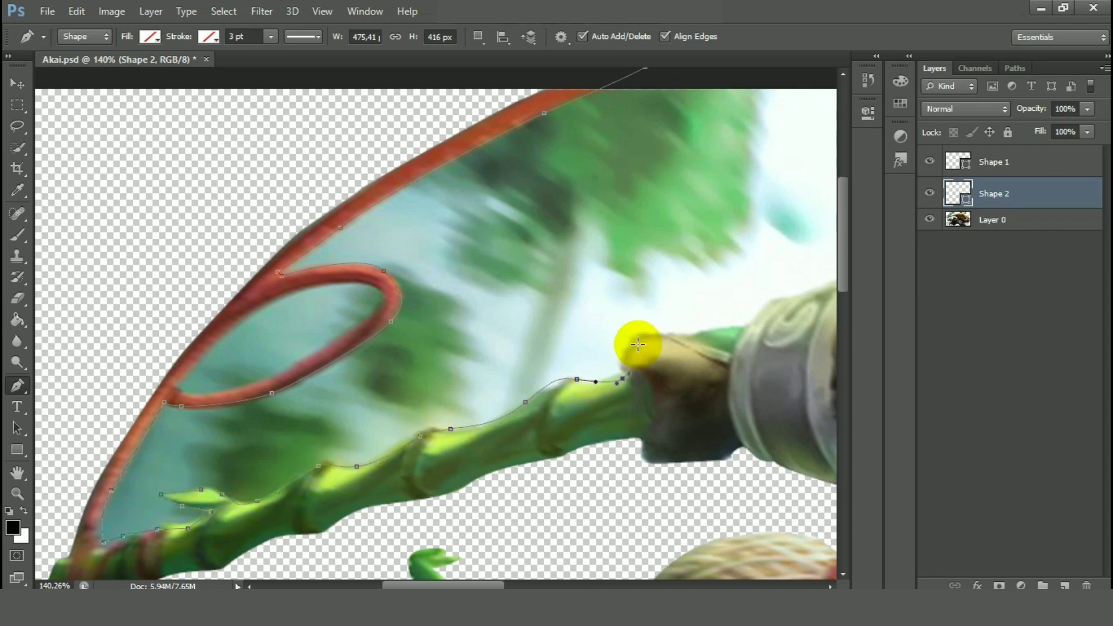
Trace over the top of the panda's hand and wristband and along the furry upper arm.
drag(690, 334, 752, 324)
scroll(249, 348, up, 4)
click(324, 396)
click(355, 353)
click(410, 332)
click(499, 302)
click(559, 284)
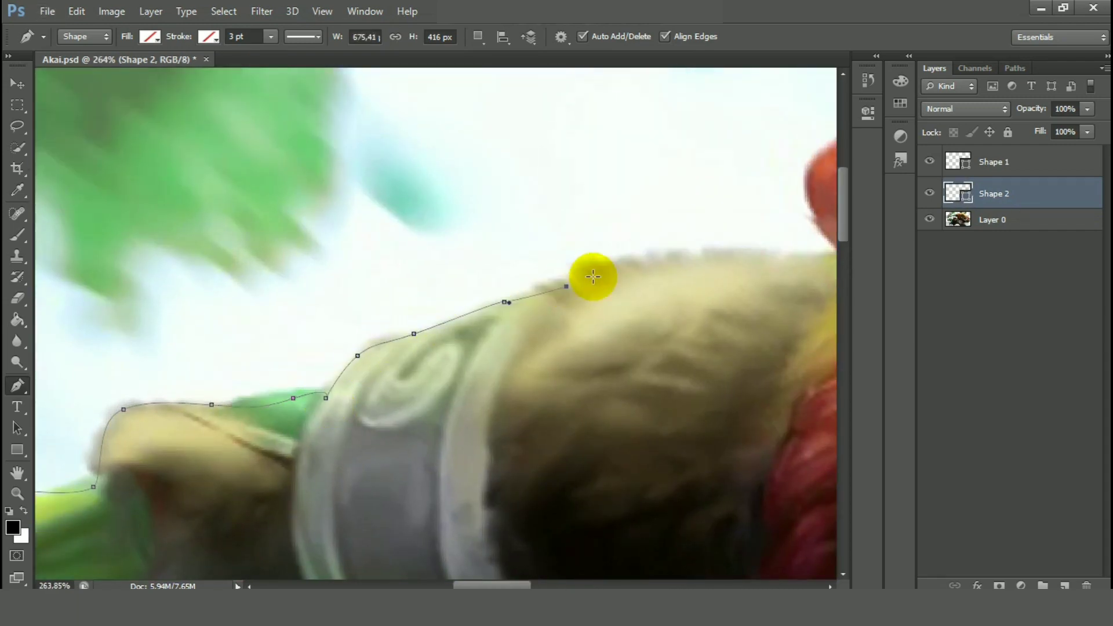
drag(613, 263, 671, 251)
Trace around the red rope at the shoulder and along the bamboo pole to the orange gourd.
scroll(551, 258, up, 5)
click(377, 301)
drag(365, 267, 349, 233)
drag(390, 204, 410, 199)
click(455, 227)
drag(661, 238, 688, 236)
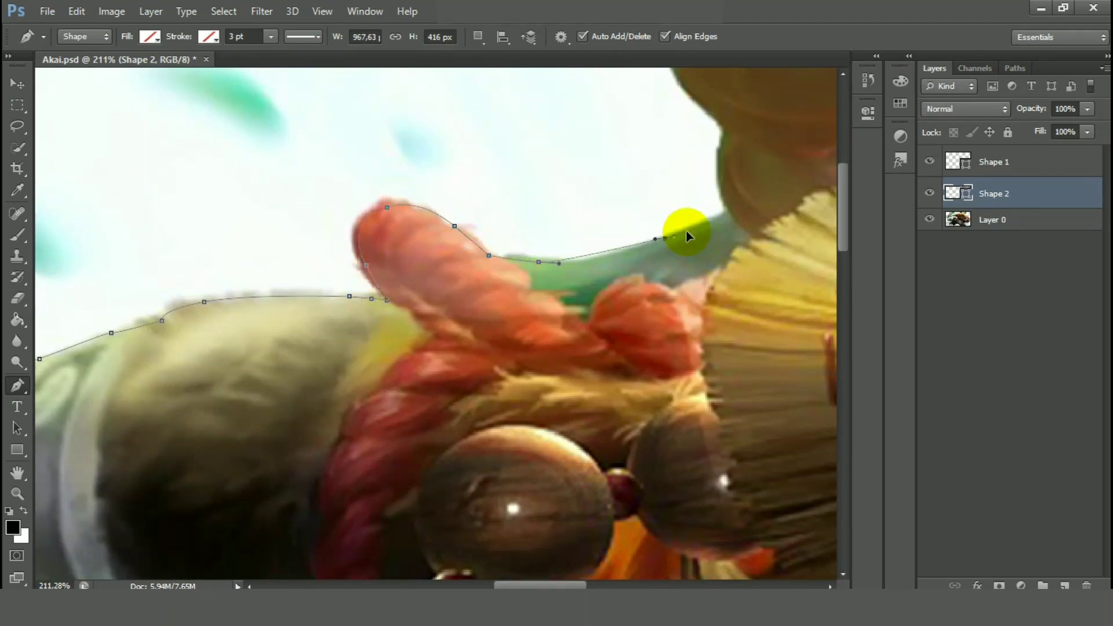
click(731, 211)
Trace up the gourd's side and close the path above the canvas.
scroll(472, 352, down, 5)
scroll(471, 352, up, 5)
scroll(426, 238, down, 4)
click(363, 205)
click(264, 247)
Convert the closed path to a selection and delete the enclosed background above the pole from Layer 0.
right_click(348, 284)
click(418, 297)
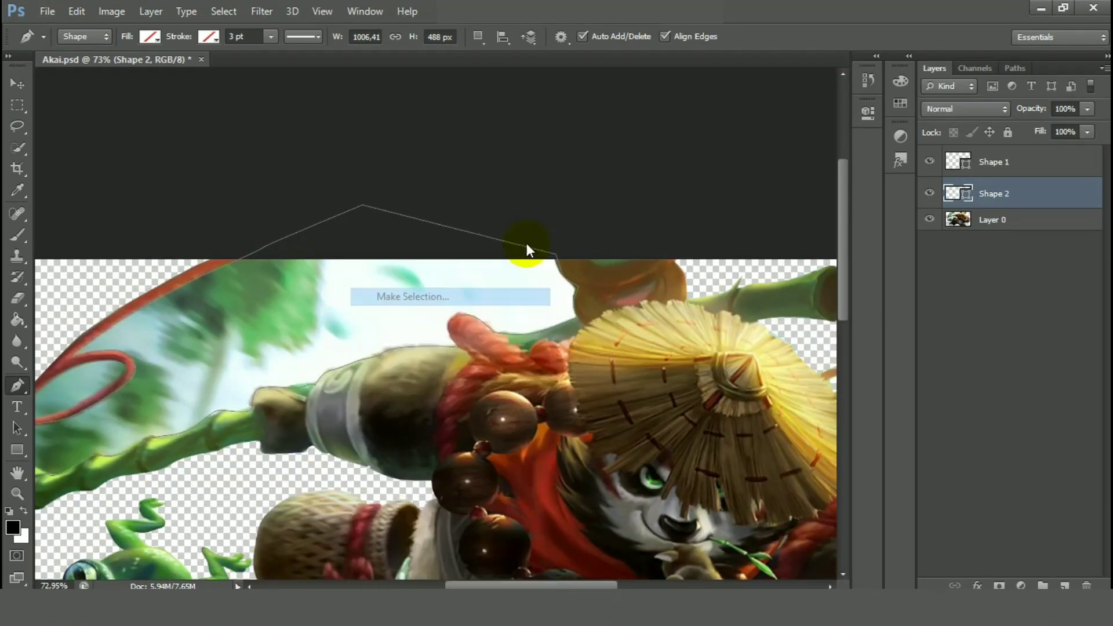
click(526, 244)
click(992, 219)
key(Delete)
scroll(612, 228, down, 4)
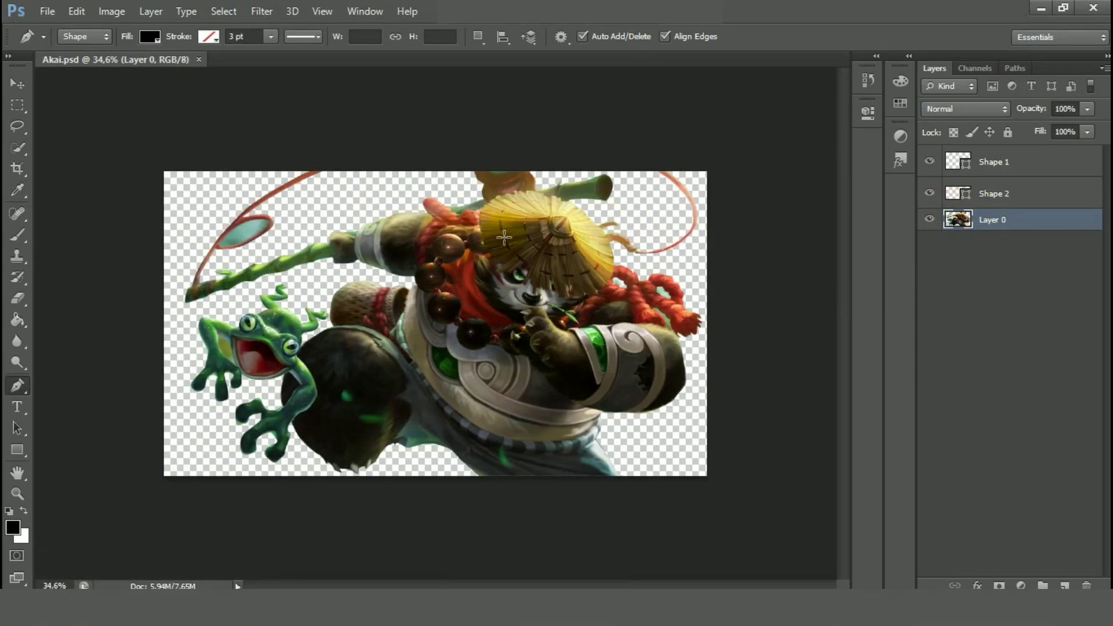
Outline the background patch inside the red cord's loop with a closed Pen path and set its fill to none.
scroll(255, 232, up, 8)
click(420, 231)
click(558, 219)
drag(553, 252, 533, 272)
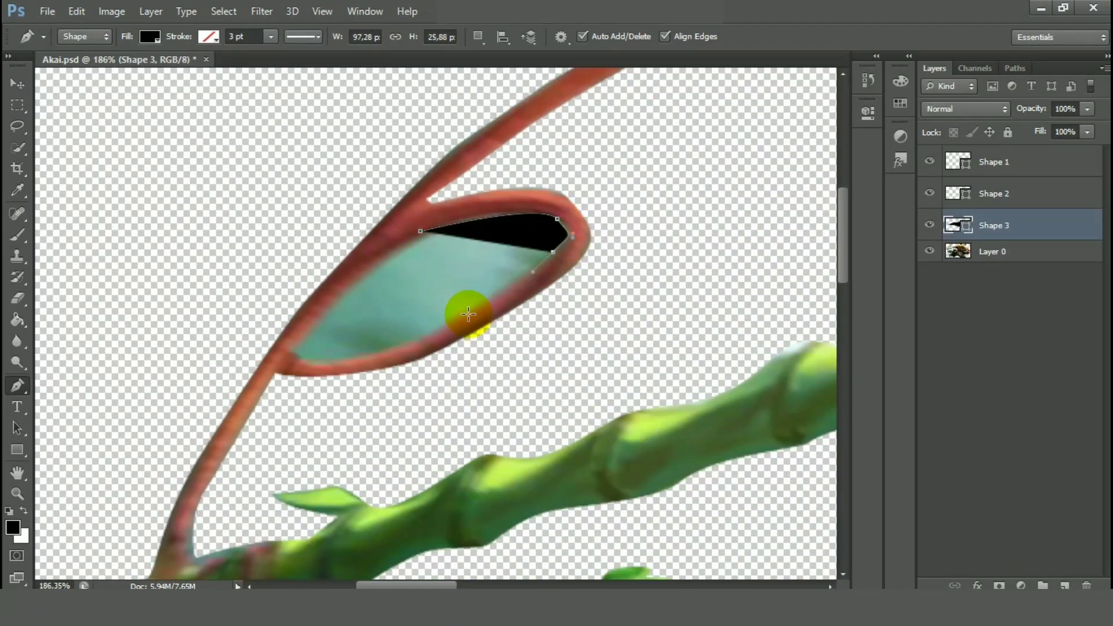
click(466, 313)
click(411, 344)
click(150, 36)
click(57, 48)
click(318, 363)
click(421, 231)
Turn the loop path into a selection and delete the enclosed background from Layer 0.
scroll(406, 255, down, 5)
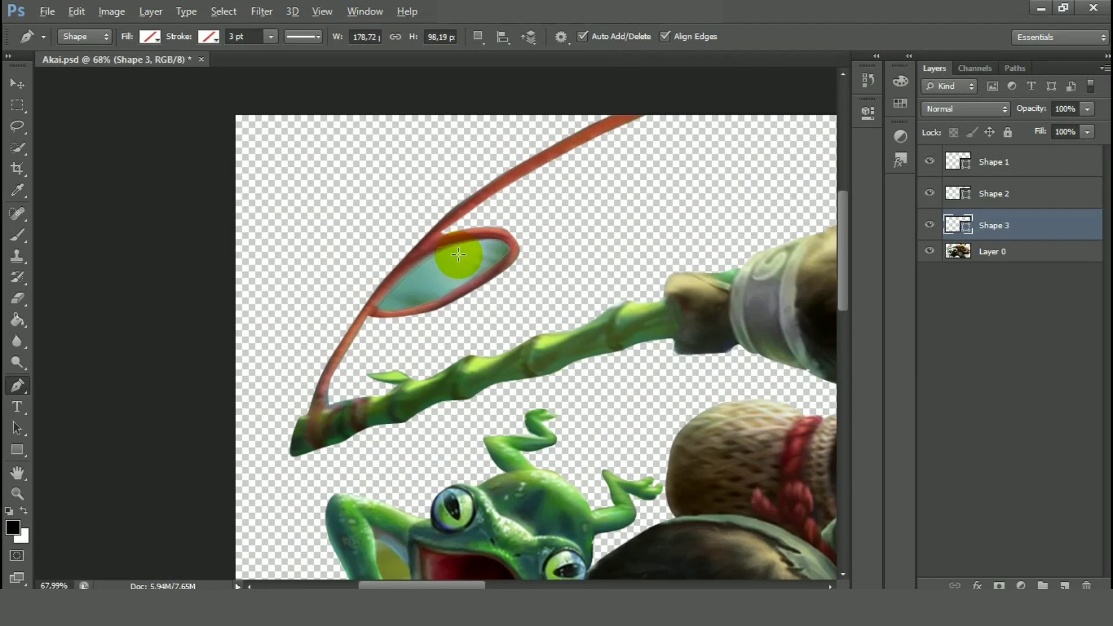
click(994, 250)
scroll(586, 331, down, 2)
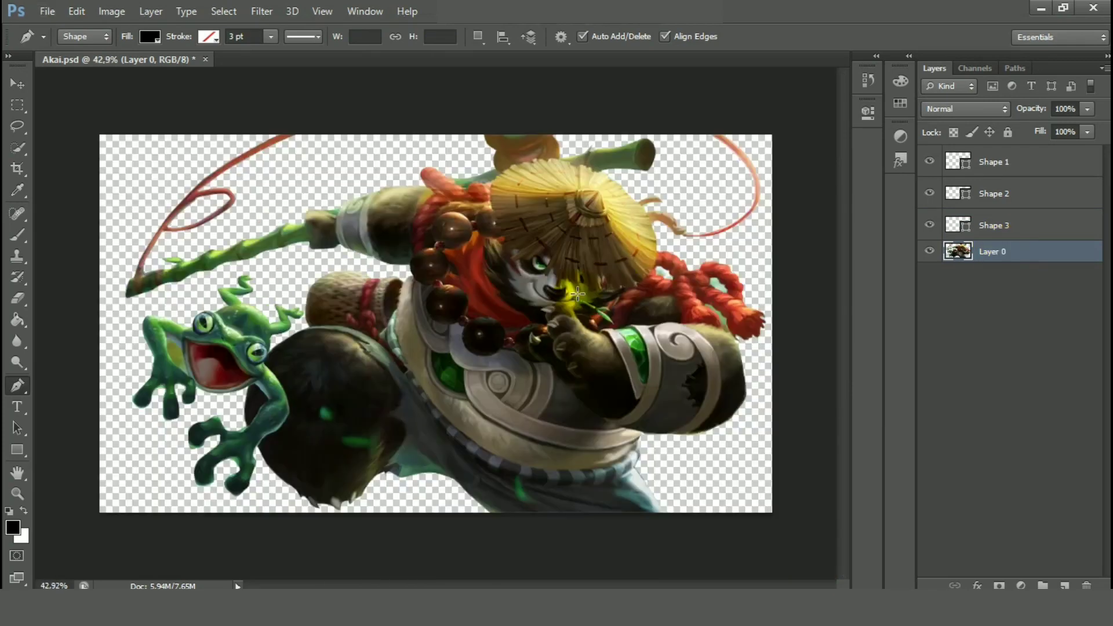
Outline the background gap between the frog's arm and chin with an unfilled closed Pen path and delete that area from Layer 0.
scroll(100, 341, up, 8)
click(186, 256)
click(239, 284)
click(287, 338)
click(301, 396)
drag(331, 509, 297, 497)
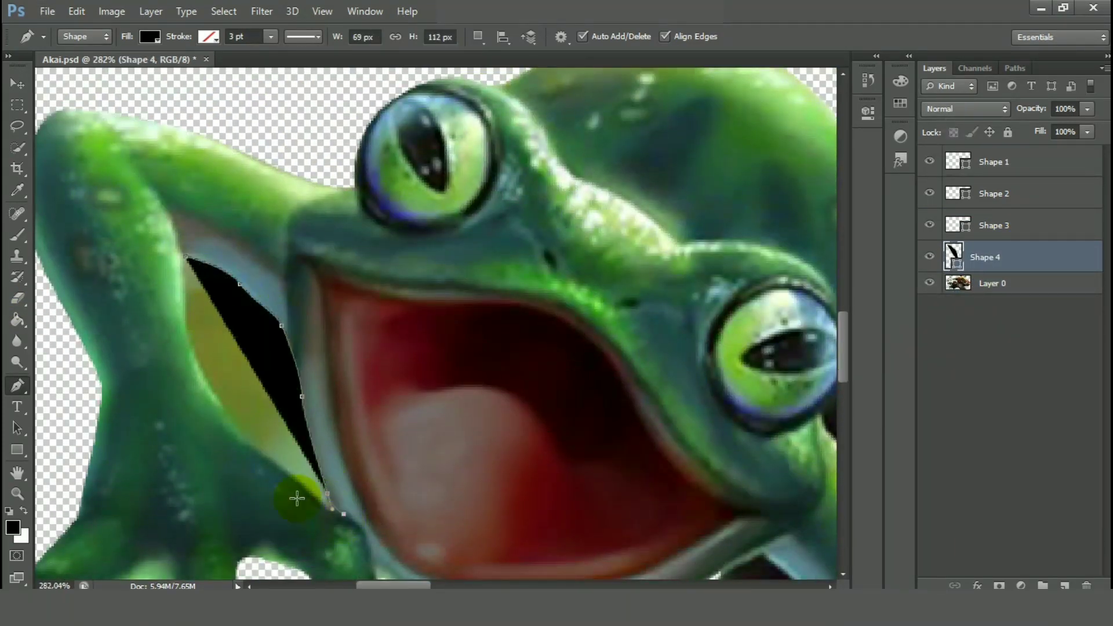
drag(185, 255, 174, 192)
click(150, 36)
click(120, 60)
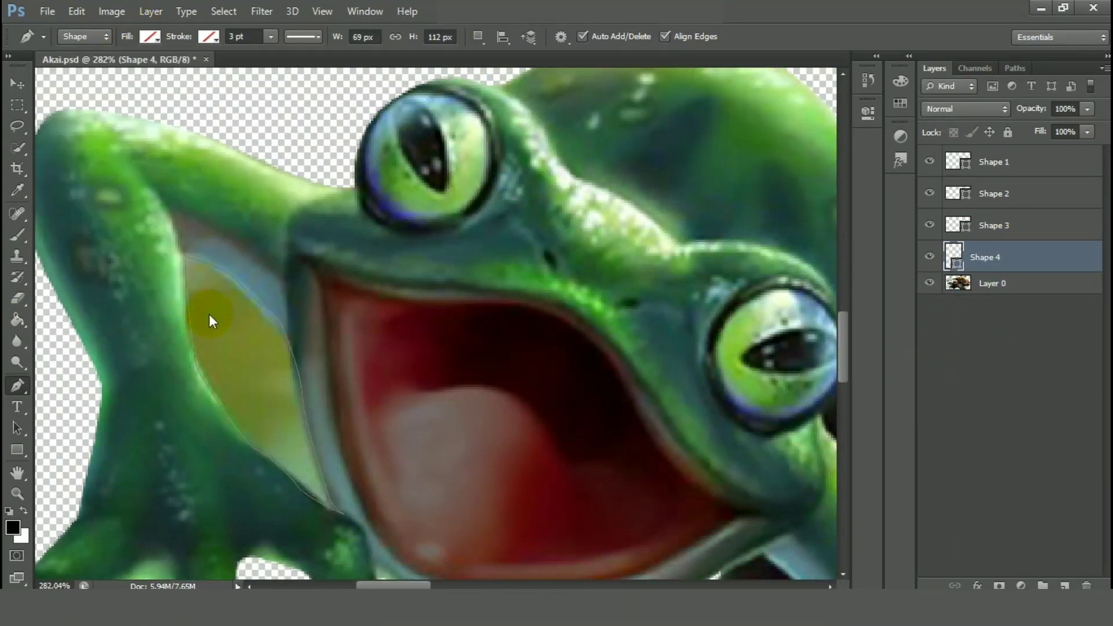
key(alt+bracketleft)
key(ctrl+0)
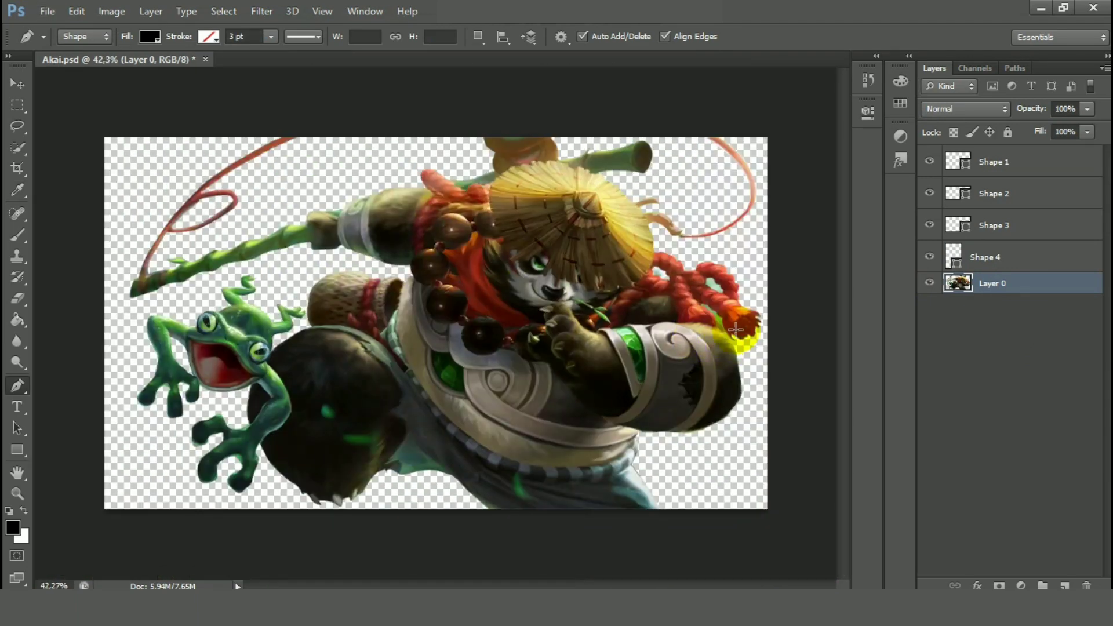
Outline the background gap inside the red rope loop beside the hat with the Pen tool and set its fill to none.
scroll(736, 329, up, 6)
click(438, 209)
click(474, 213)
click(545, 246)
click(551, 270)
click(572, 294)
click(575, 334)
click(149, 36)
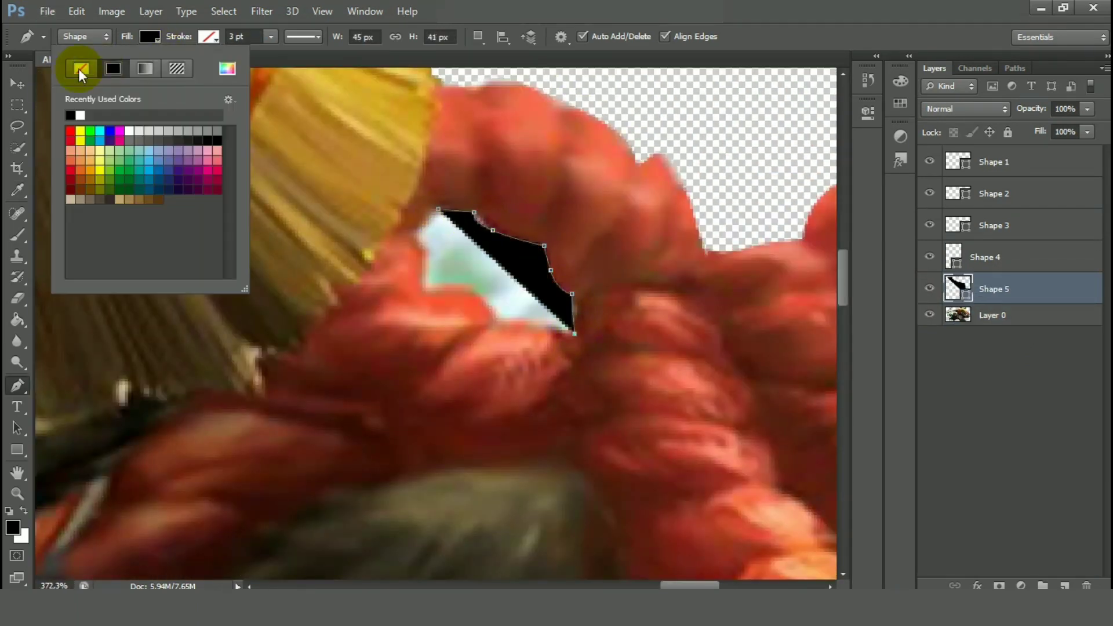
click(81, 69)
Convert the path beside the hat to a selection and delete the enclosed background from Layer 0.
right_click(462, 220)
key(Escape)
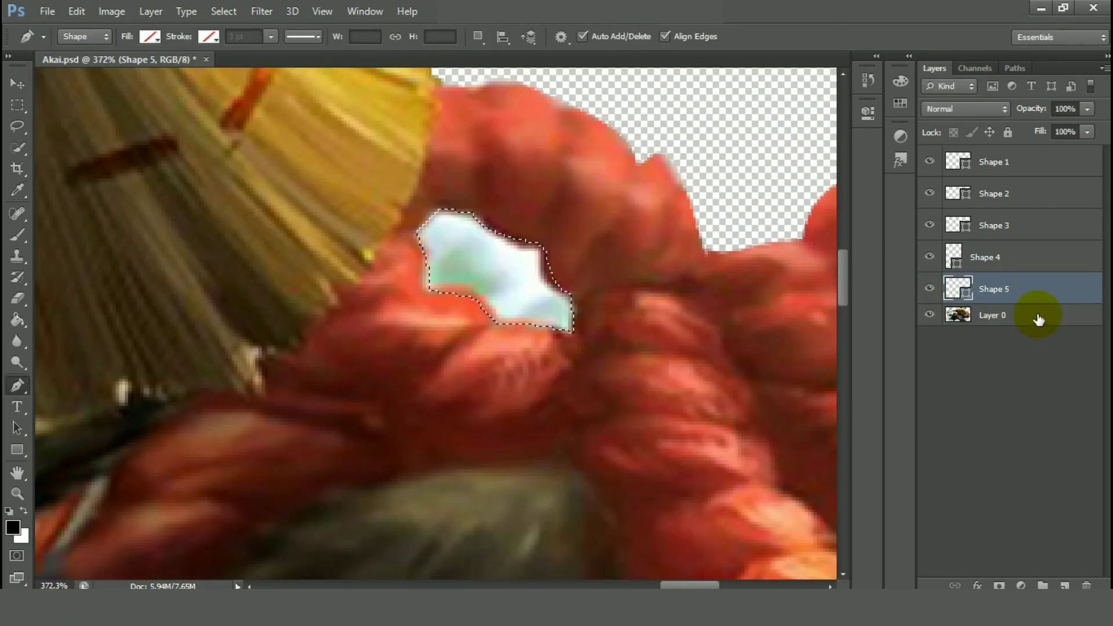
click(1039, 314)
Trace the upper and outer edges of the background gap inside the second red rope loop with the Pen tool.
scroll(440, 290, down, 3)
scroll(439, 290, up, 3)
click(443, 335)
click(452, 287)
click(515, 287)
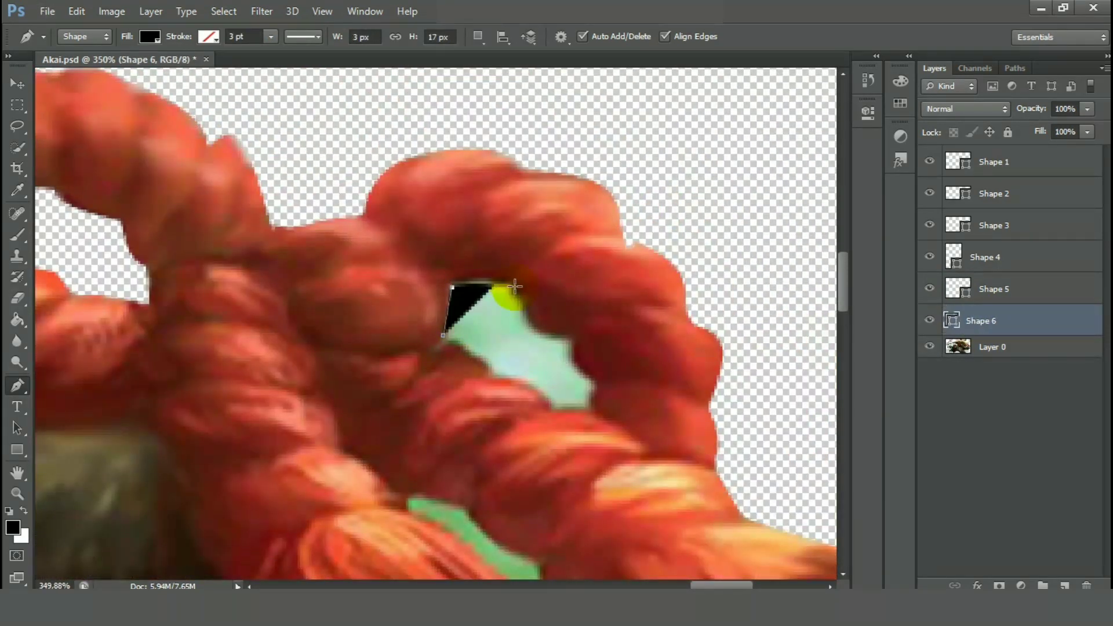
click(526, 312)
click(560, 335)
click(578, 342)
click(580, 358)
click(592, 404)
click(563, 413)
click(534, 392)
Set the second loop's path fill to none and close the path along the lower rope.
click(149, 36)
click(81, 69)
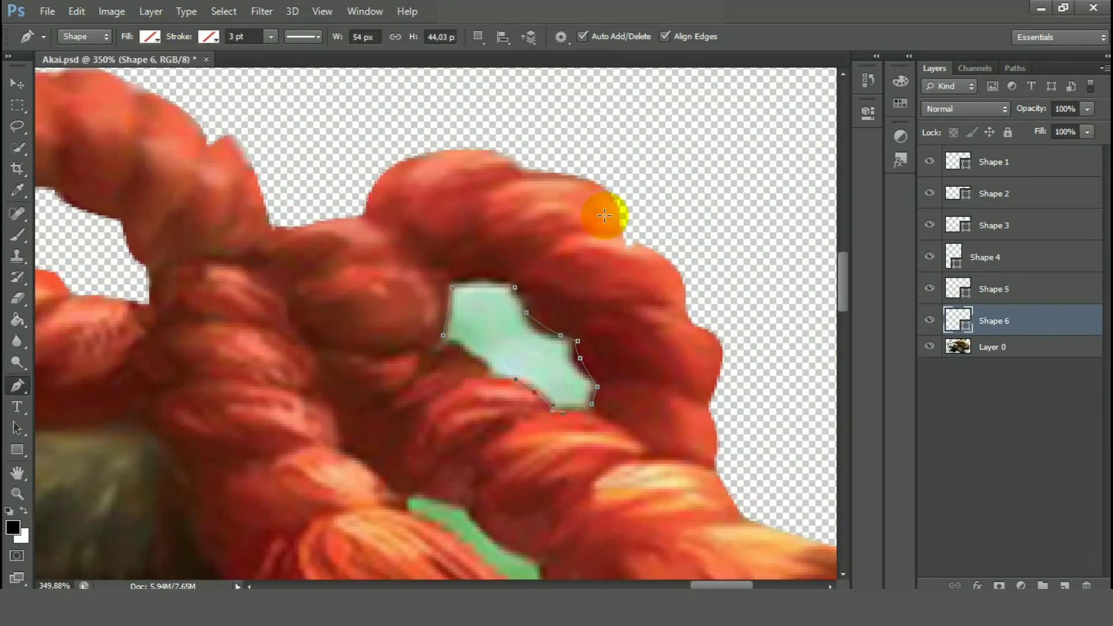
drag(491, 361, 479, 351)
click(445, 339)
Delete the background enclosed by the second loop's path from Layer 0 and remove the leftover shape layers.
right_click(502, 348)
click(632, 294)
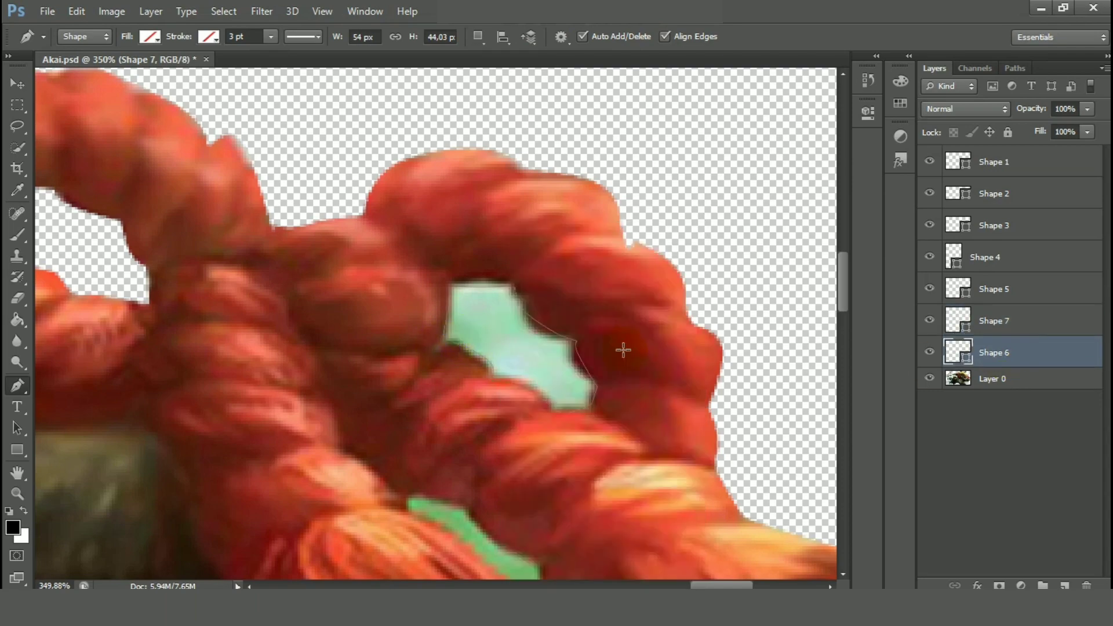
click(649, 174)
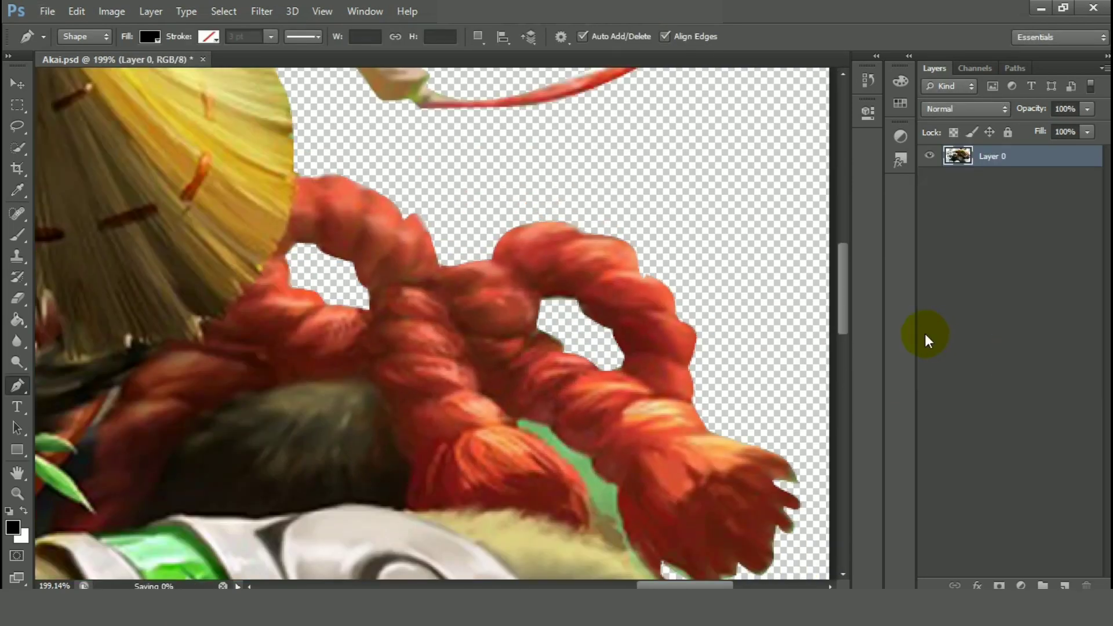
Trace the upper edge of the green gap between the two rope tassels with the Pen tool and set its fill to none.
scroll(783, 288, down, 5)
scroll(796, 298, up, 8)
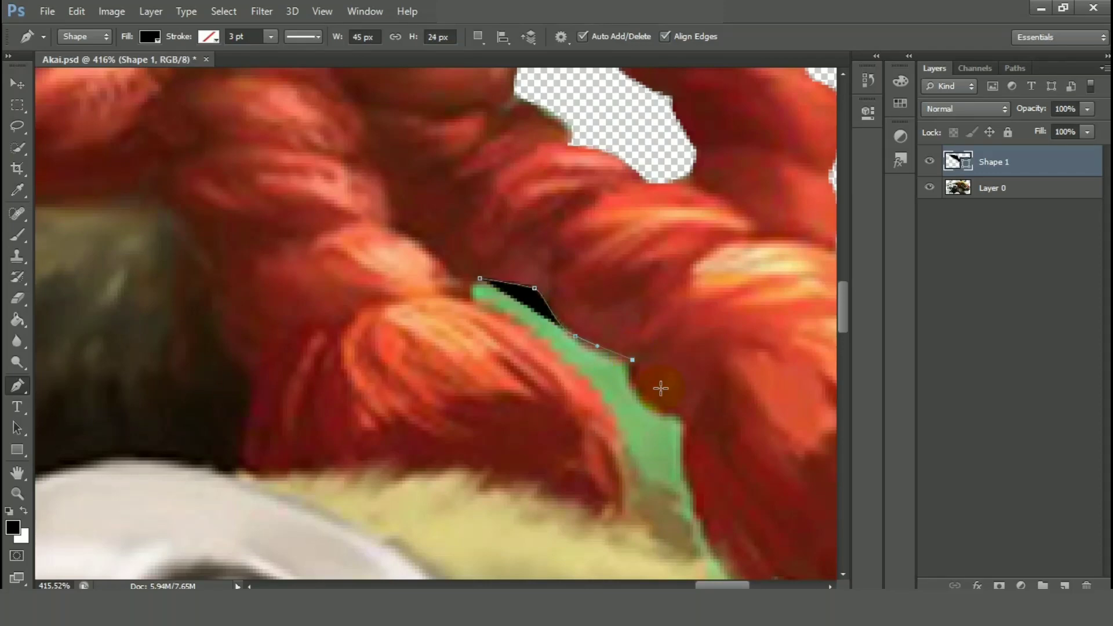
click(662, 388)
click(696, 413)
click(150, 37)
click(77, 69)
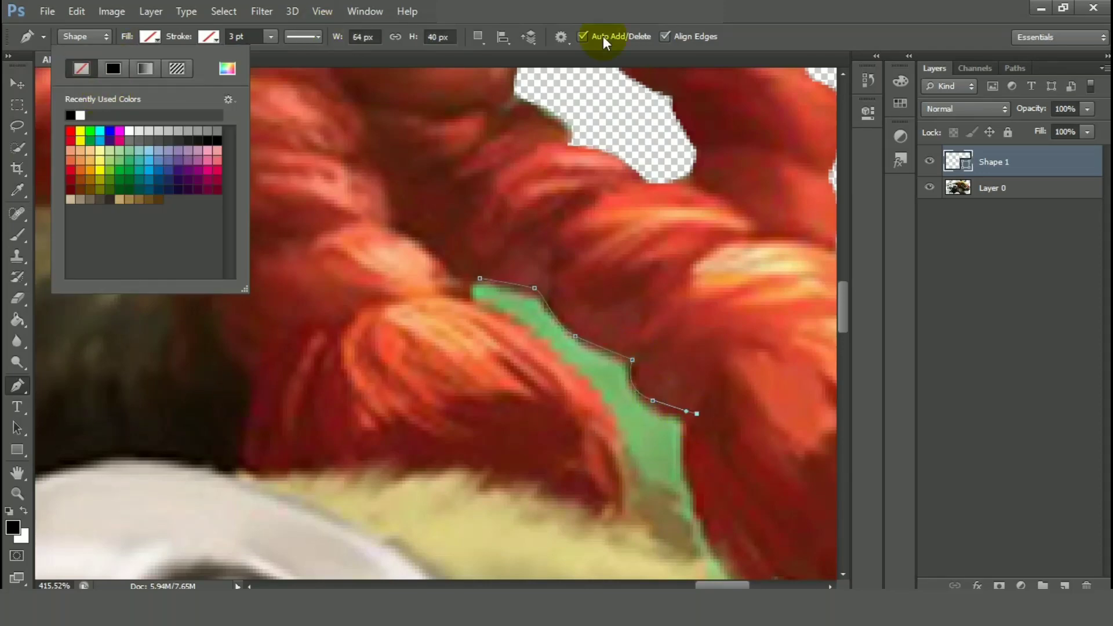
key(Return)
Continue the path down along the tassel to the fur cuff and close it around the green gap.
scroll(676, 337, down, 3)
scroll(675, 337, up, 3)
drag(659, 342, 666, 398)
drag(700, 452, 682, 435)
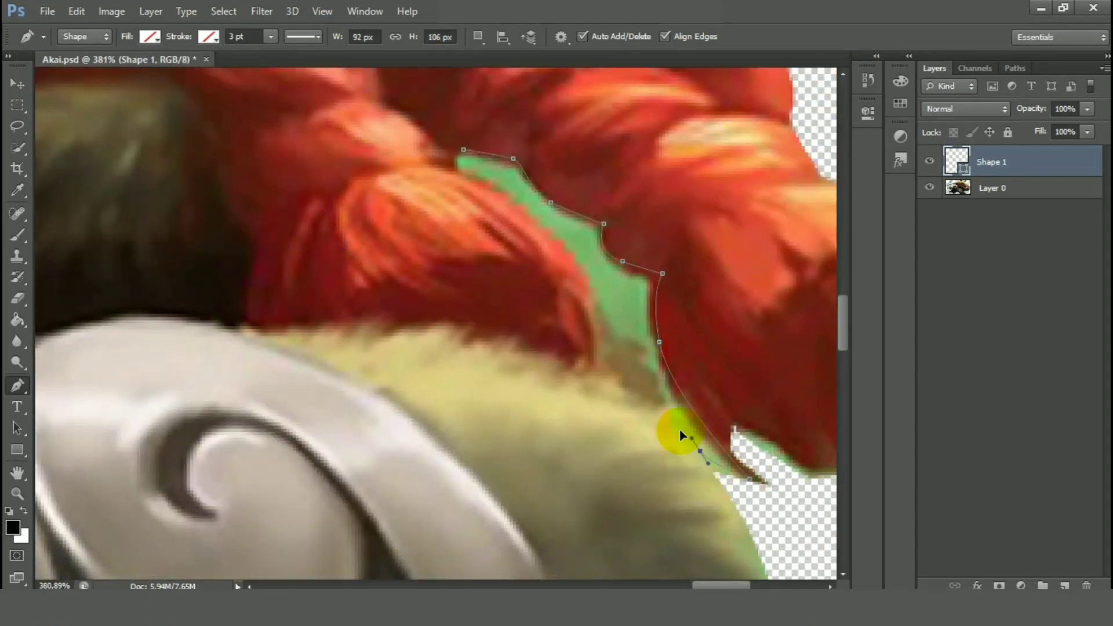
click(454, 158)
Turn the tassel path into a selection, delete the green background from Layer 0, and remove the Shape 1 layer.
right_click(490, 168)
click(589, 242)
key(Return)
click(989, 186)
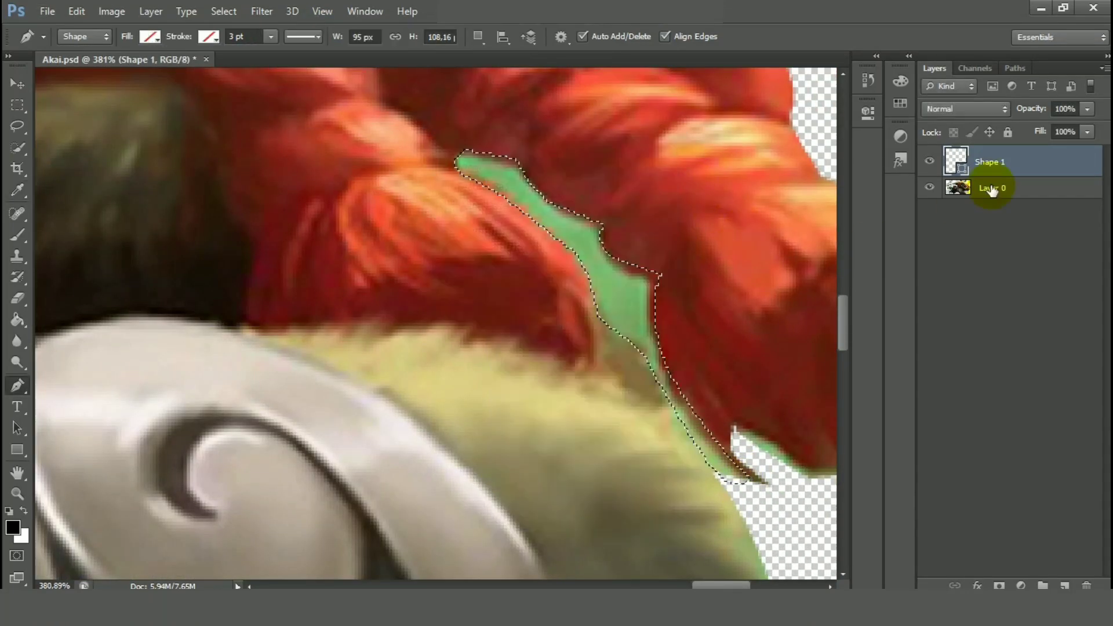
key(Delete)
click(1007, 164)
key(Delete)
scroll(615, 313, down, 6)
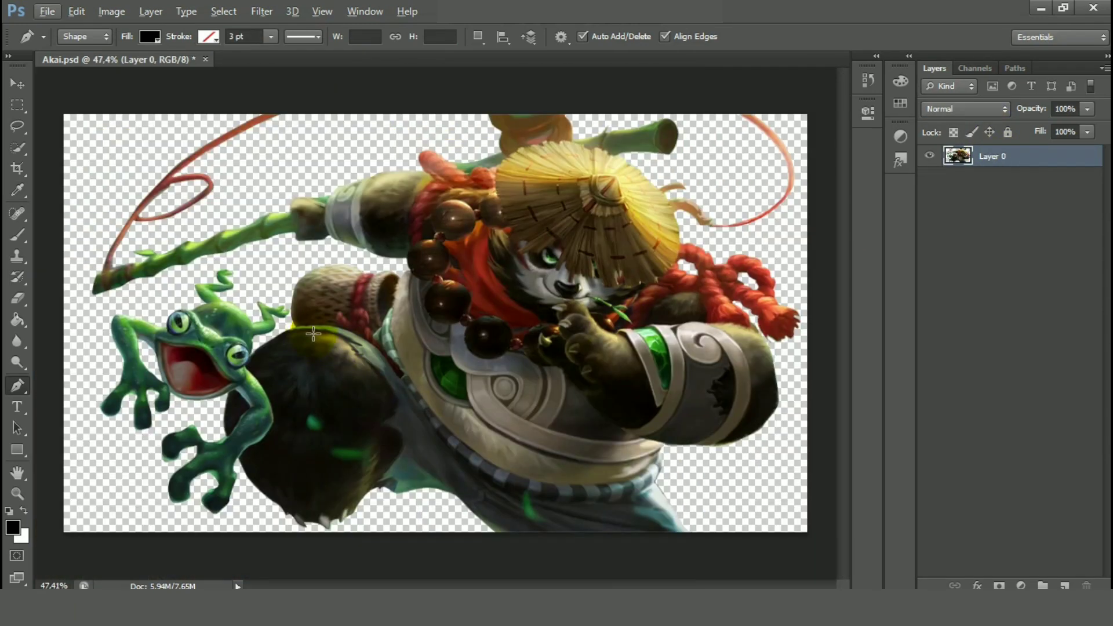
scroll(342, 348, up, 2)
scroll(342, 316, down, 1)
scroll(545, 158, up, 6)
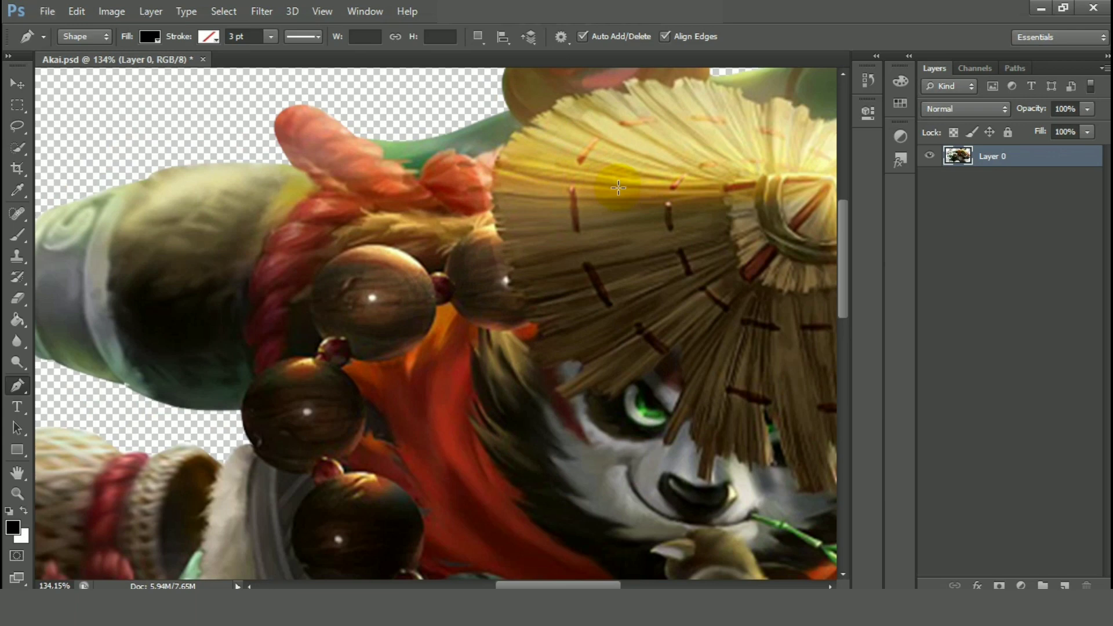
scroll(617, 190, down, 7)
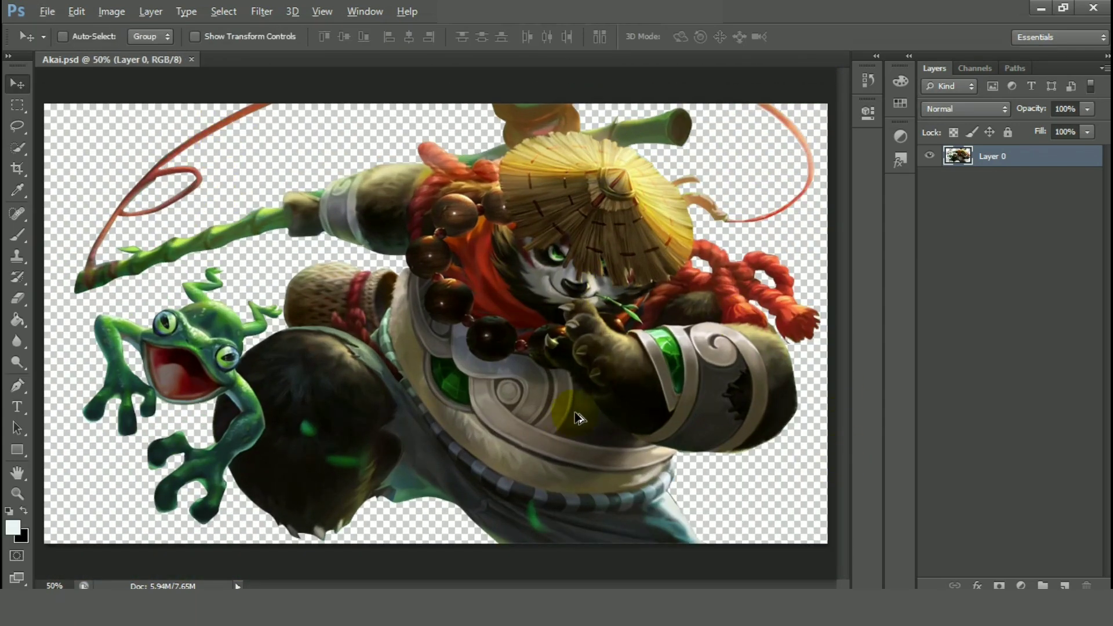
Add a Gradient Map adjustment layer above Layer 0 and clip it to Layer 0.
scroll(585, 417, down, 1)
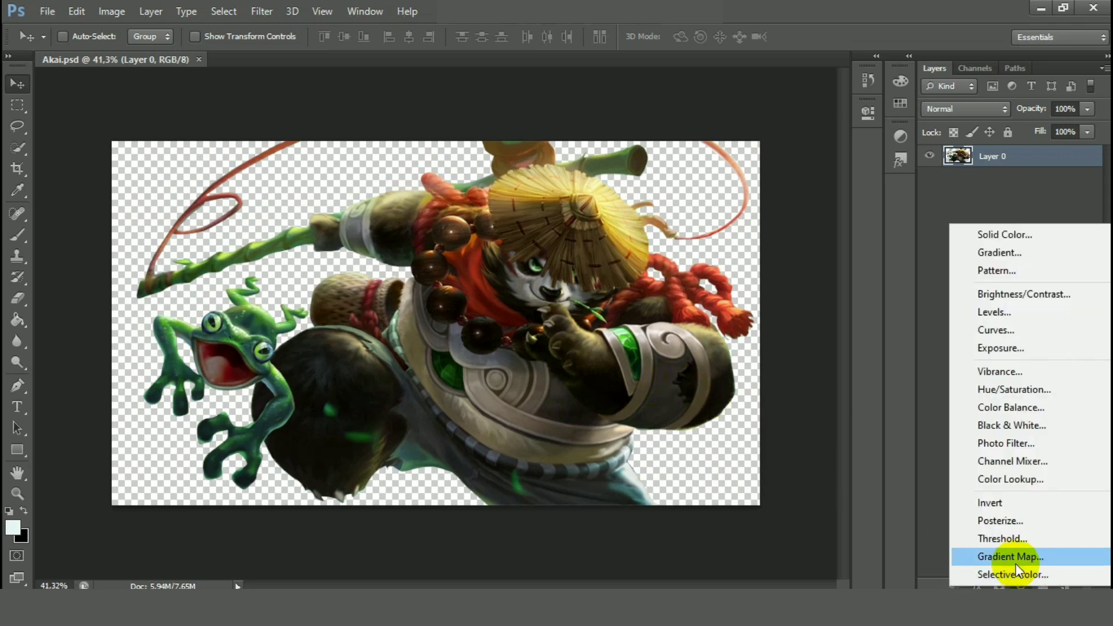
click(1015, 557)
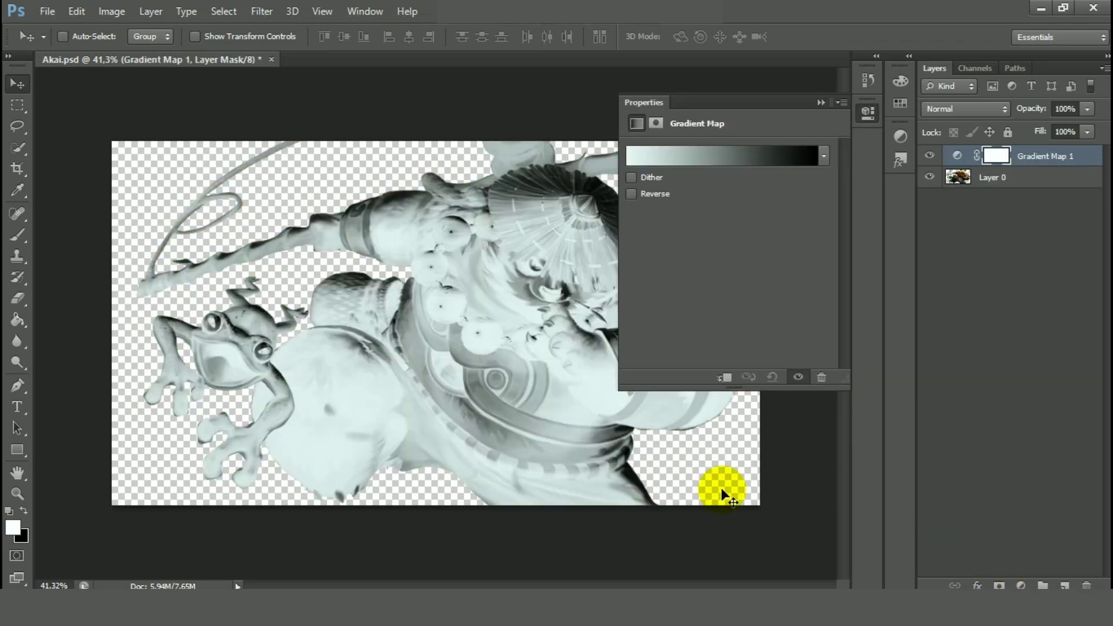
drag(959, 166, 960, 176)
alt+click(960, 166)
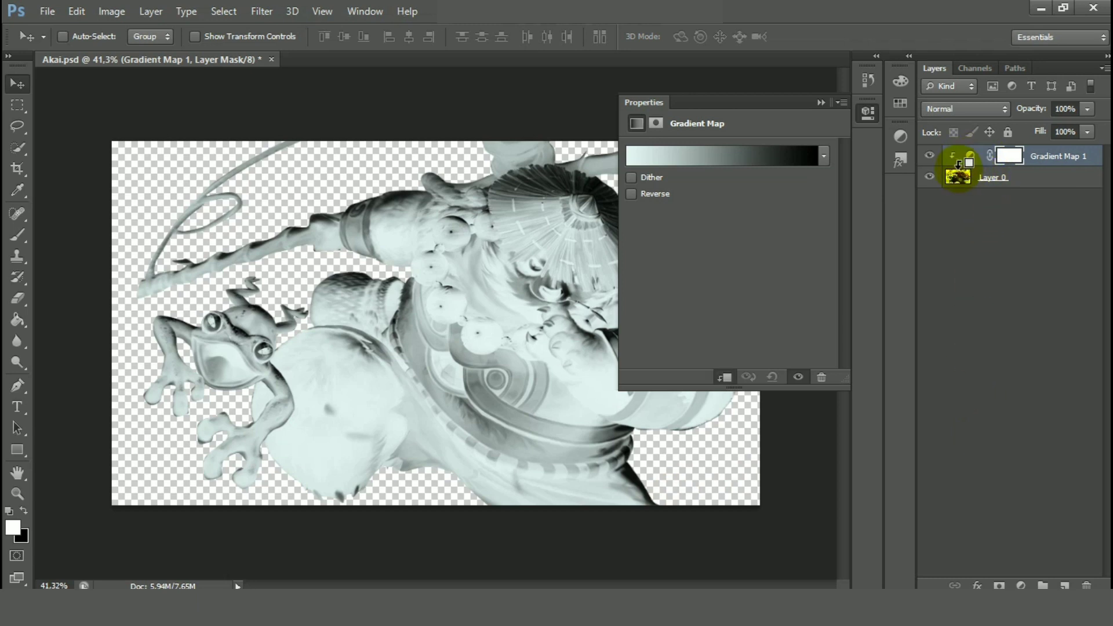
Open the gradient map's gradient for editing and set its starting colour stop to #021011.
click(774, 154)
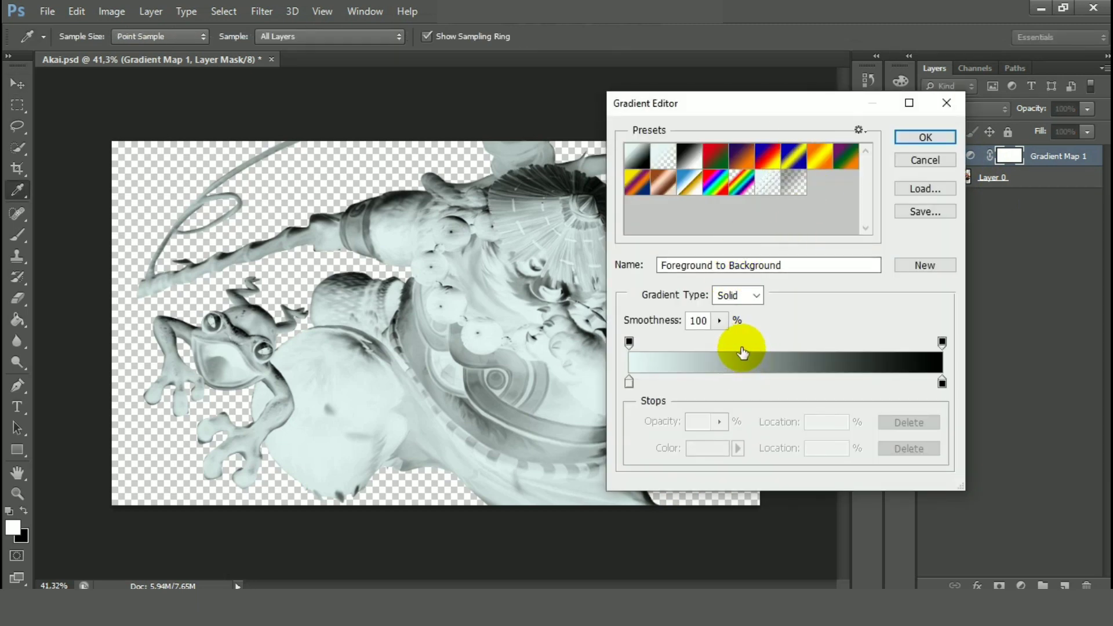
click(629, 382)
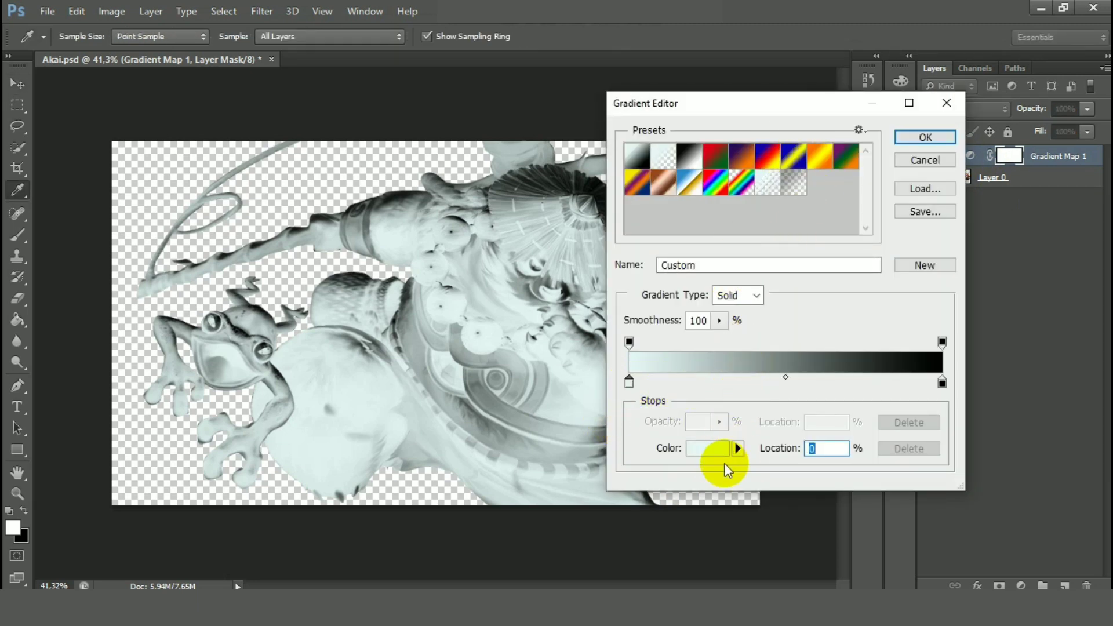
click(714, 450)
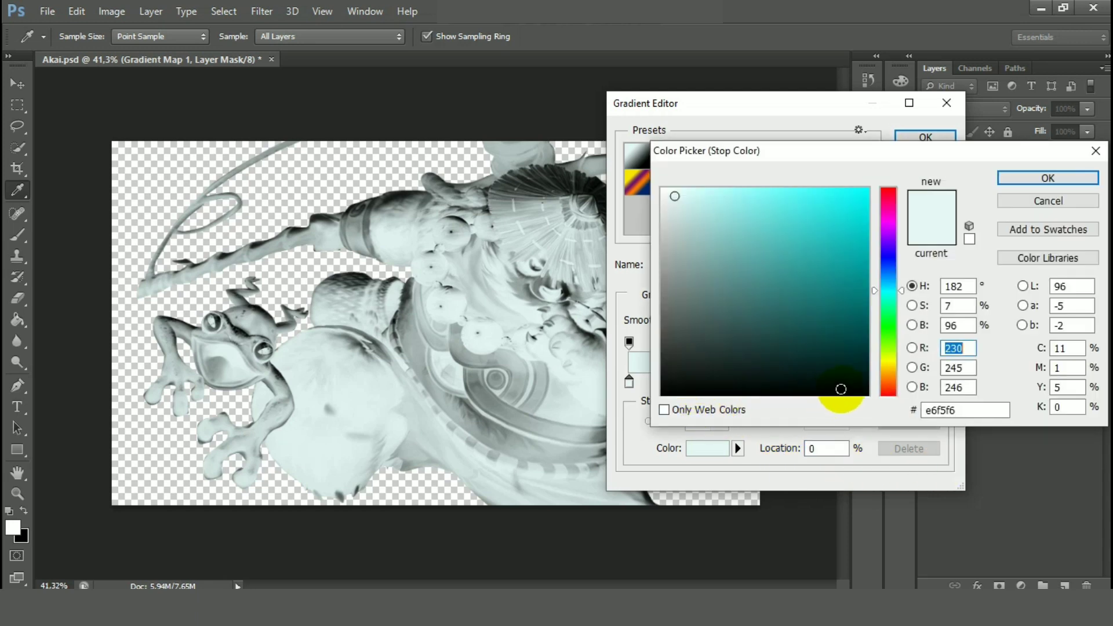
click(851, 382)
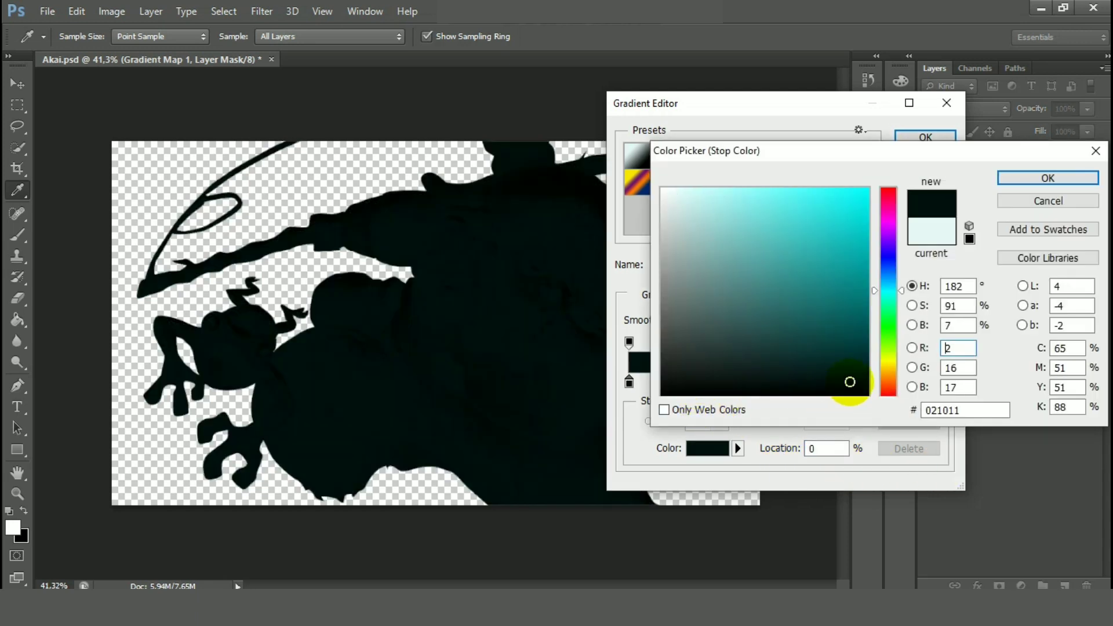
click(1062, 180)
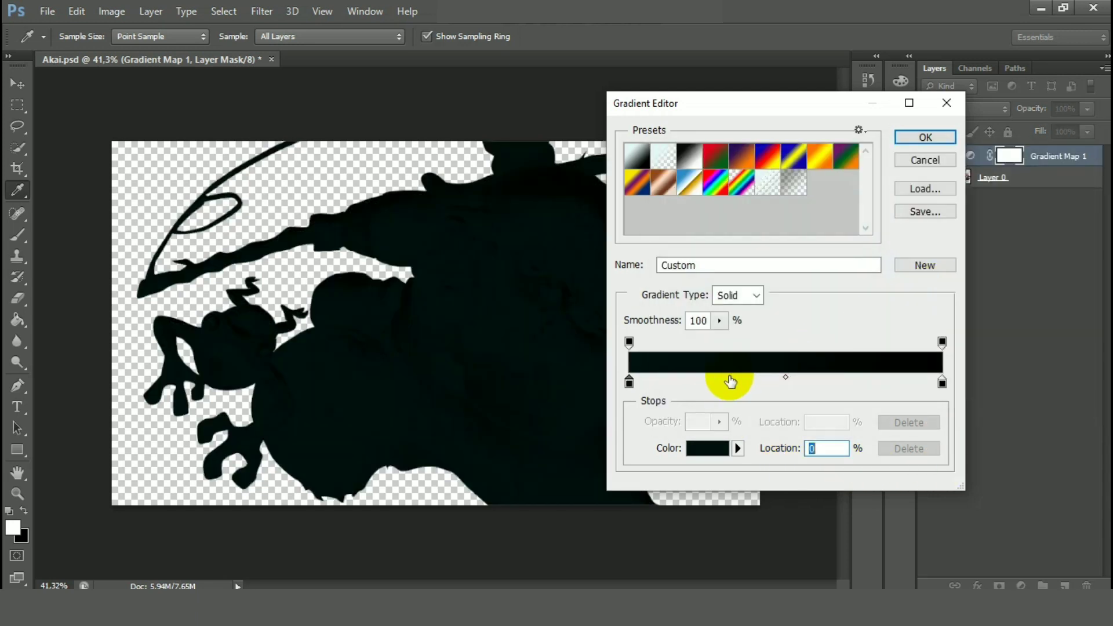
Add a colour stop roughly a fifth of the way along the gradient and set its colour to #063f4d.
click(699, 382)
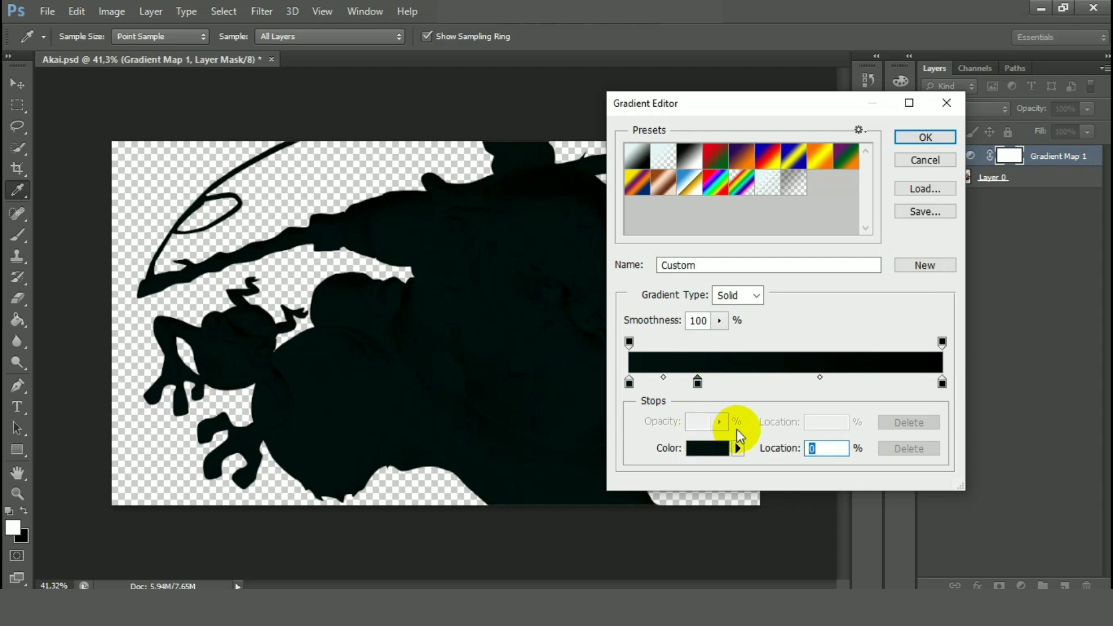
click(708, 448)
click(846, 347)
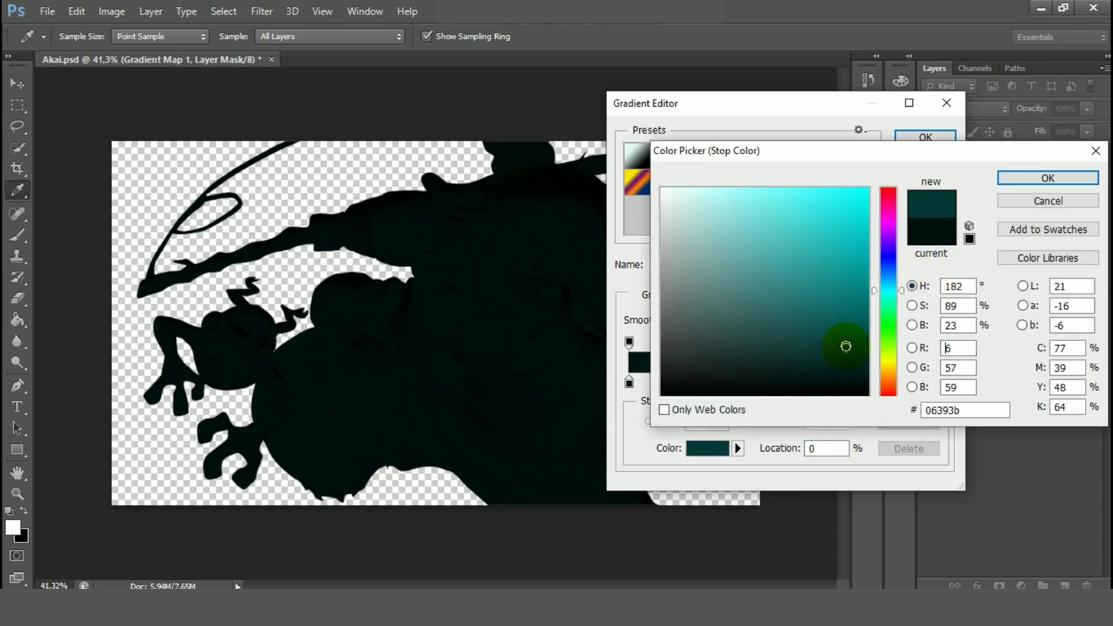
click(855, 338)
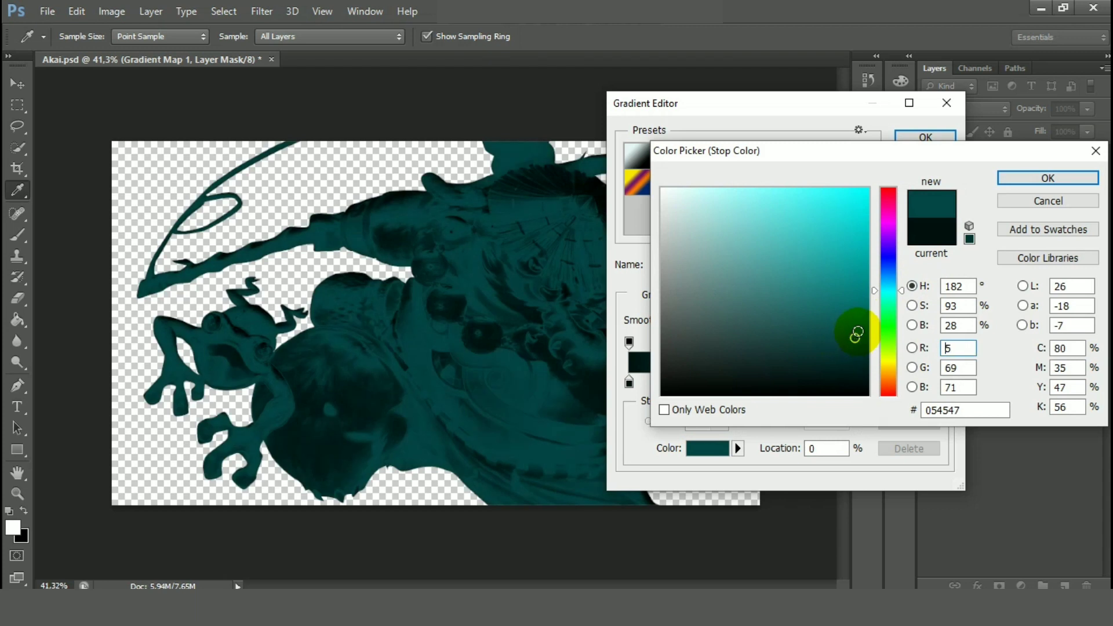
drag(891, 290, 891, 284)
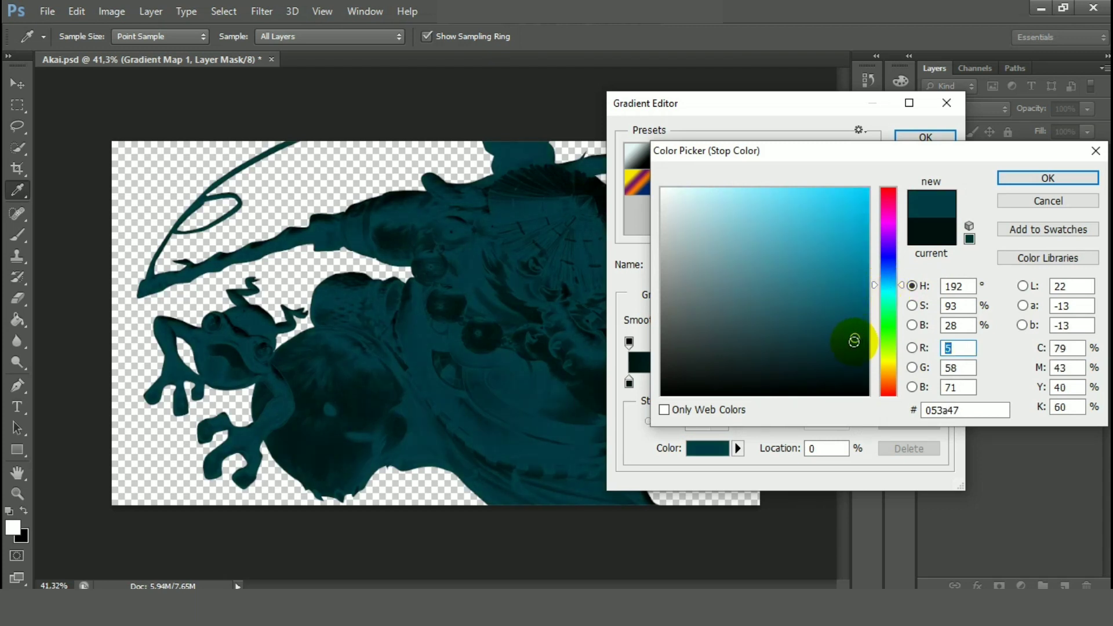
click(853, 331)
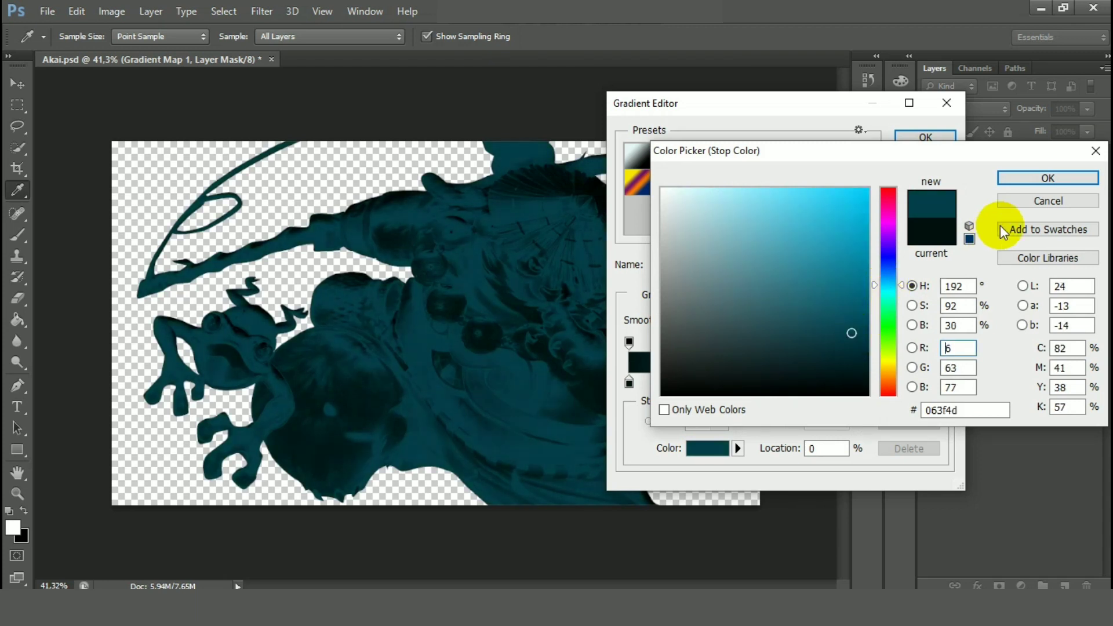
click(1030, 178)
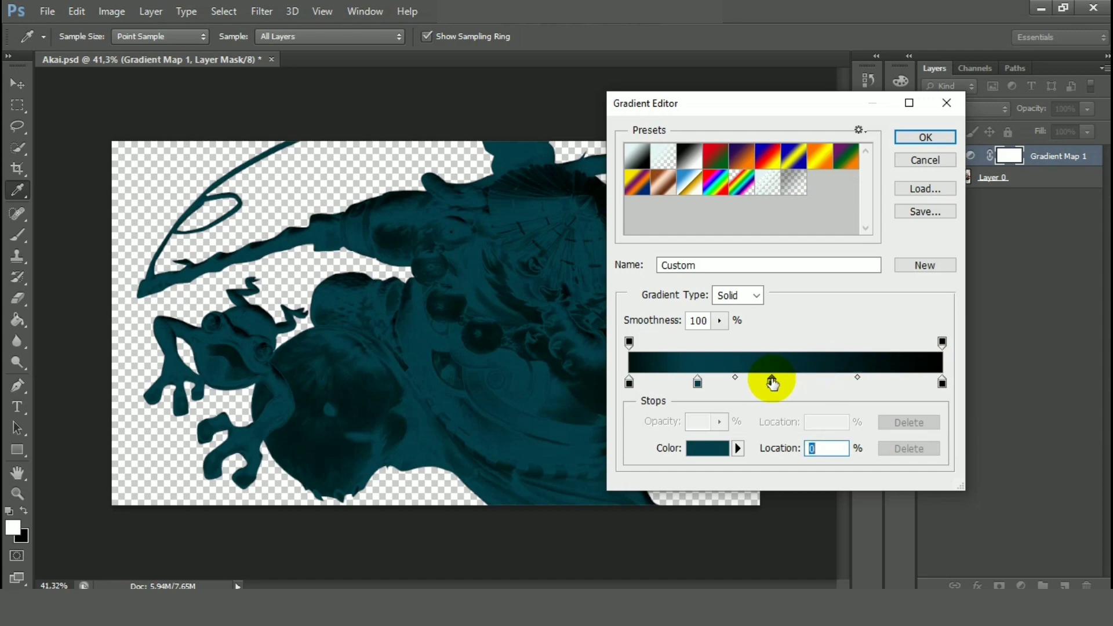
Add a colour stop just before the middle of the gradient and set its colour to #1c778e.
click(708, 448)
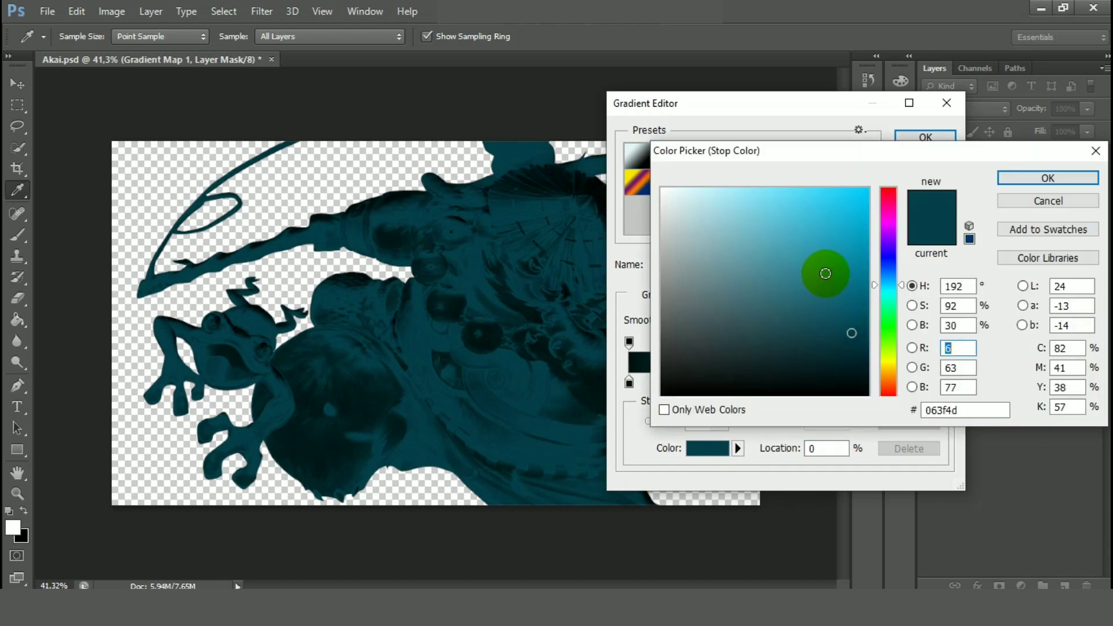
drag(826, 273, 828, 280)
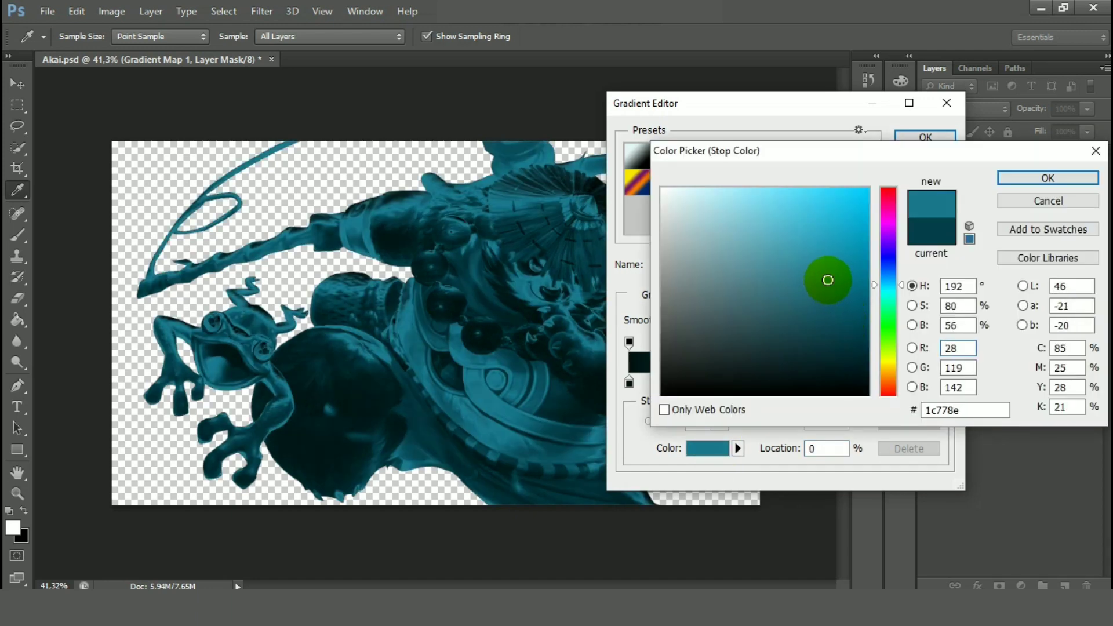
click(1059, 179)
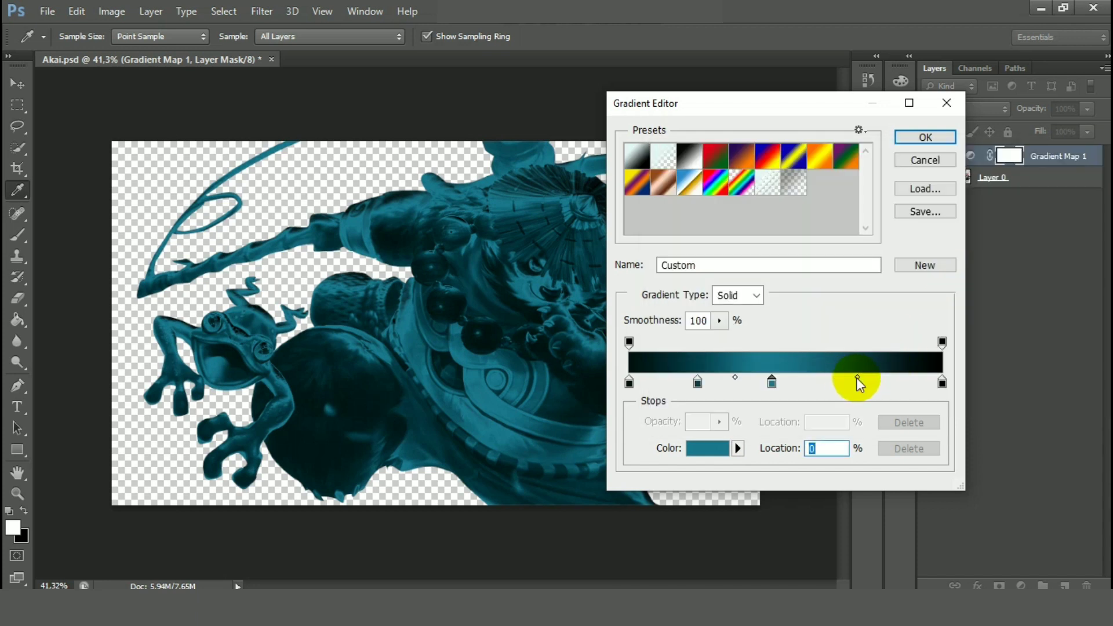
Add a colour stop at 72% of the gradient and set its colour to #6fbccf.
click(857, 377)
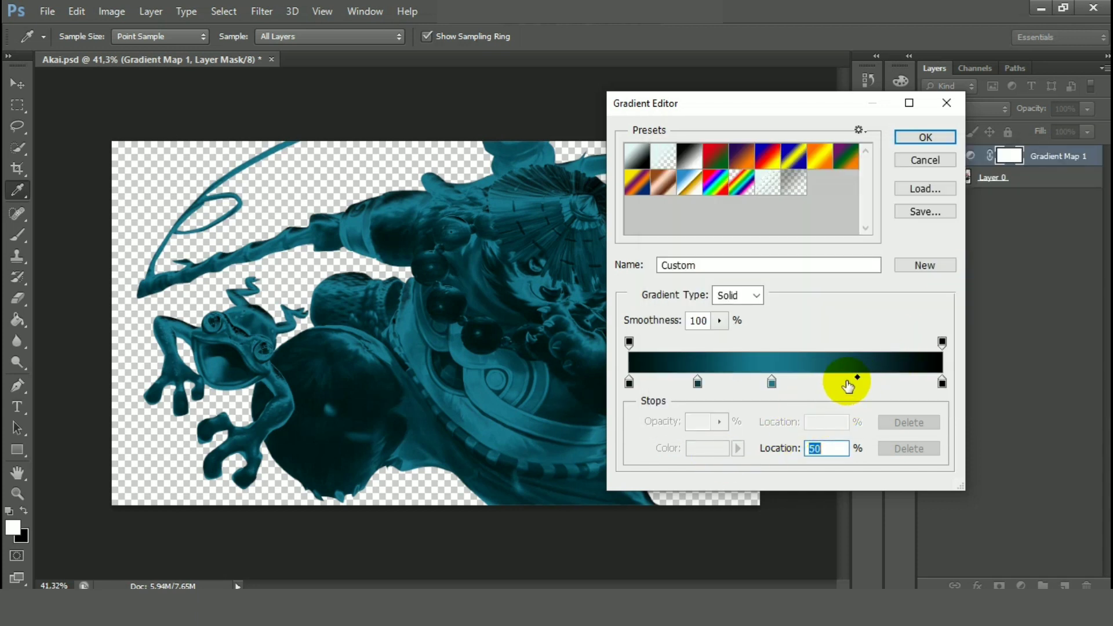
click(855, 383)
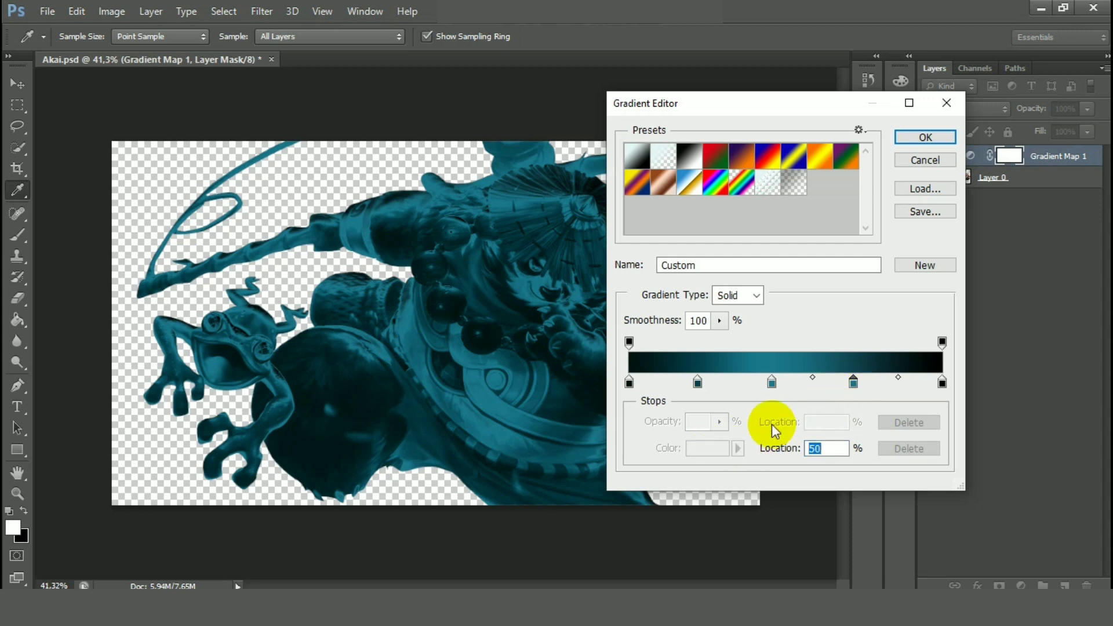
click(771, 383)
click(853, 382)
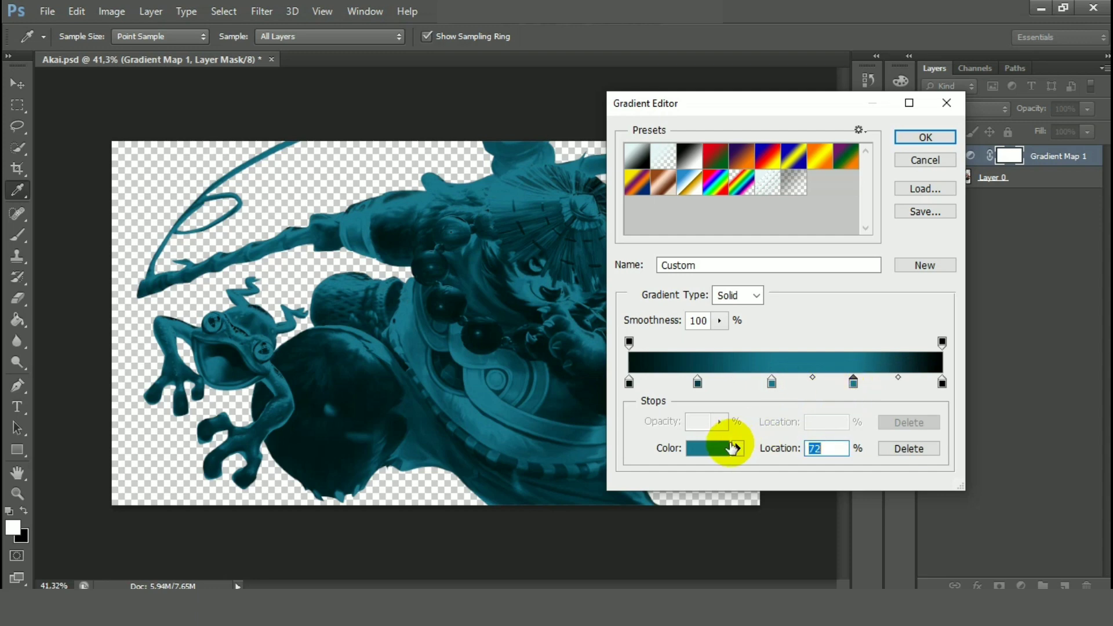
click(708, 447)
drag(792, 240, 758, 227)
click(1044, 178)
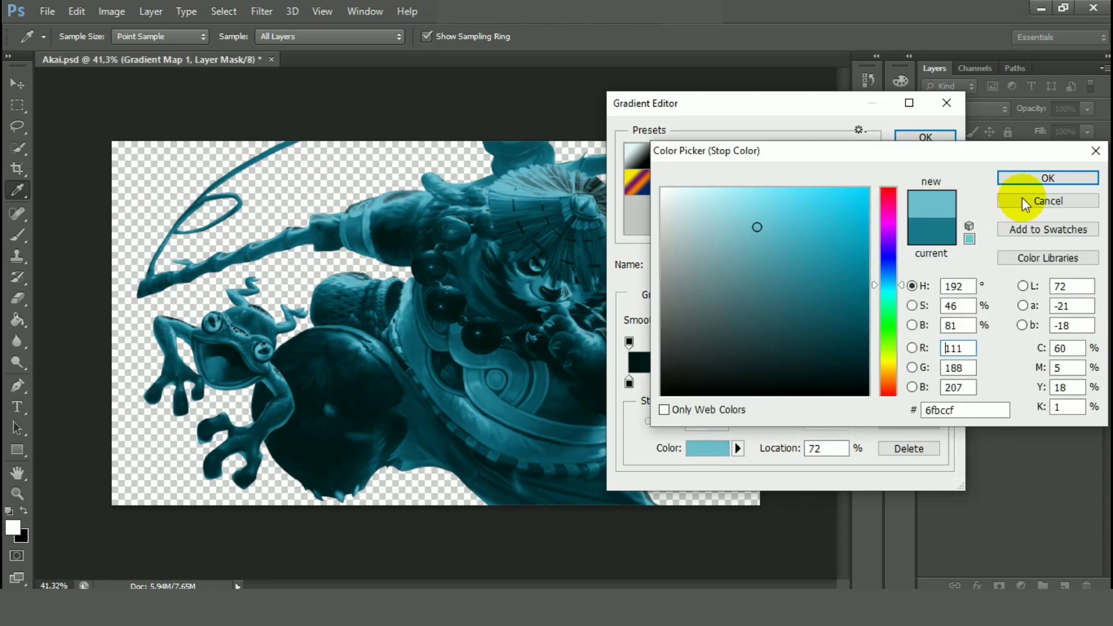
Set the gradient's end colour stop to the near-white #f7fafd.
click(943, 382)
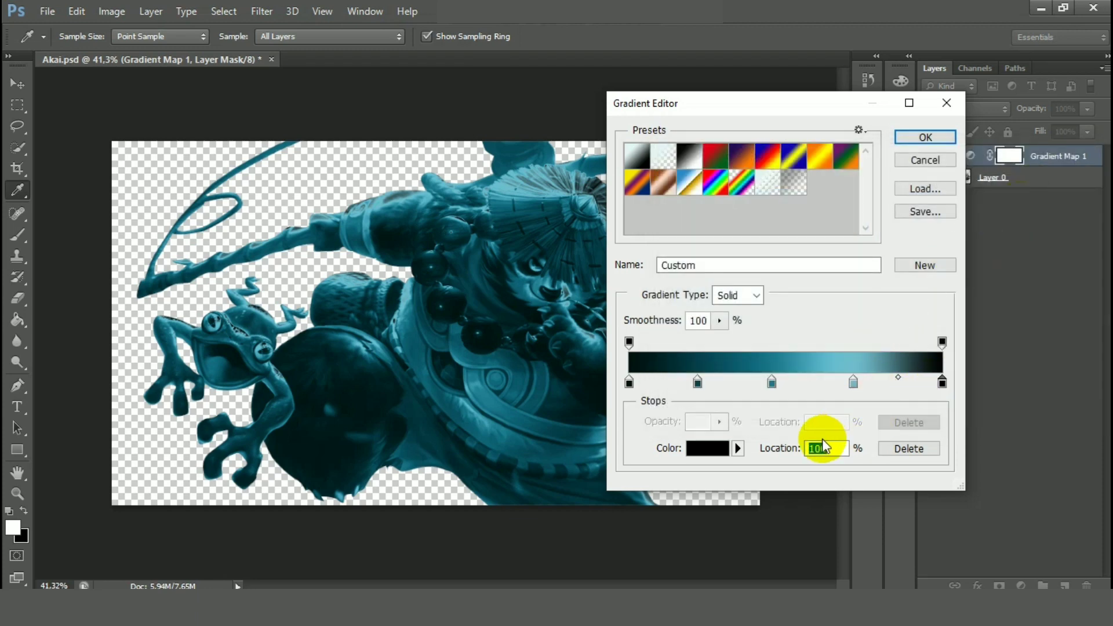
click(708, 449)
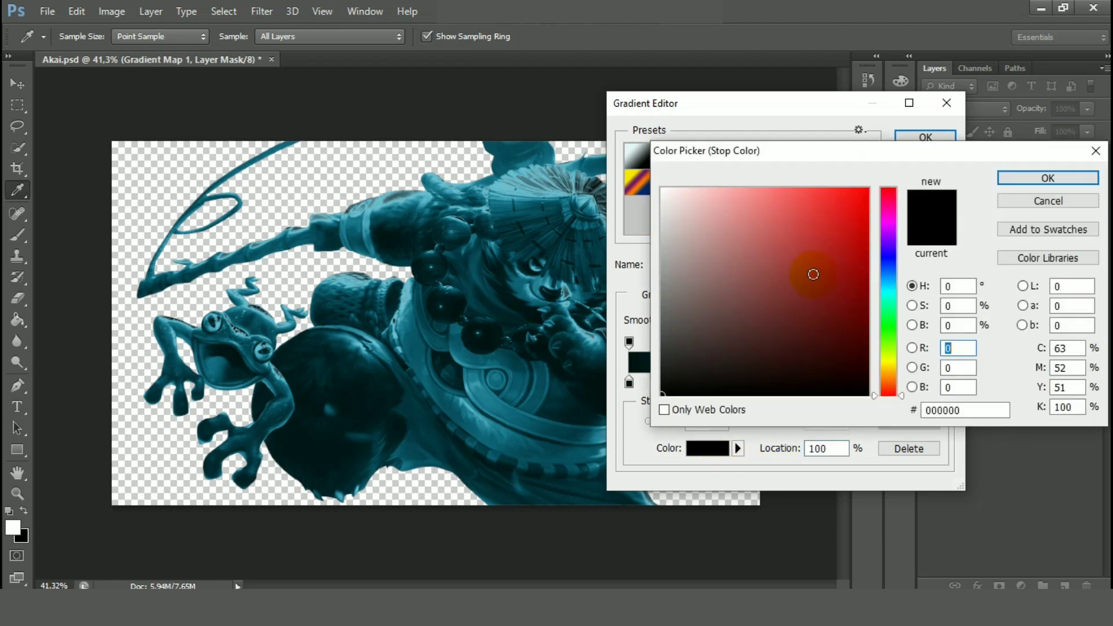
click(1049, 200)
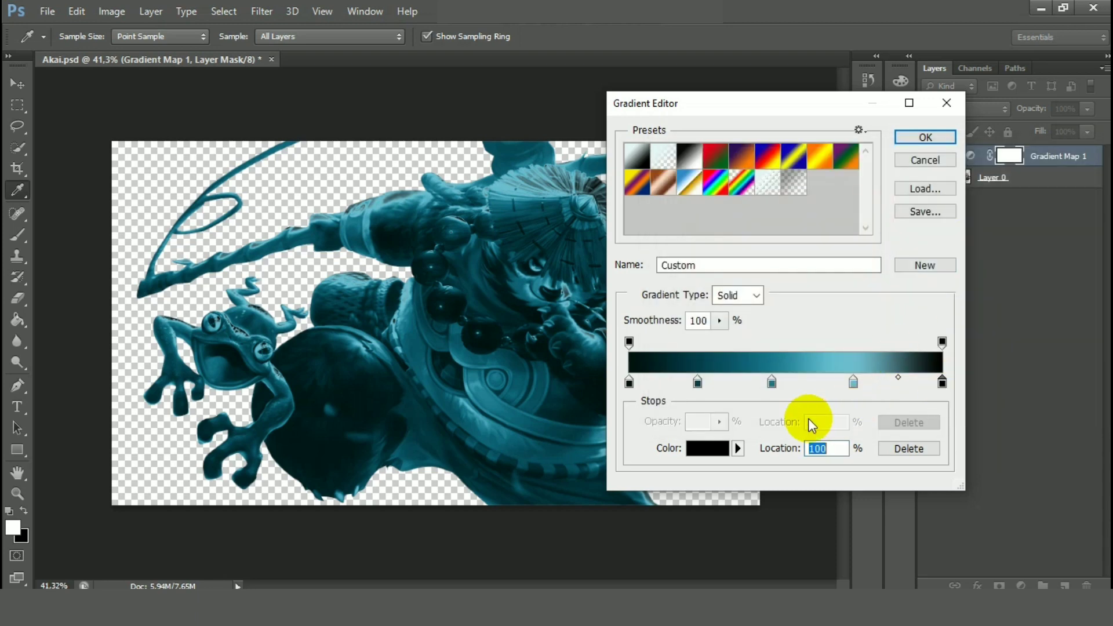
click(708, 448)
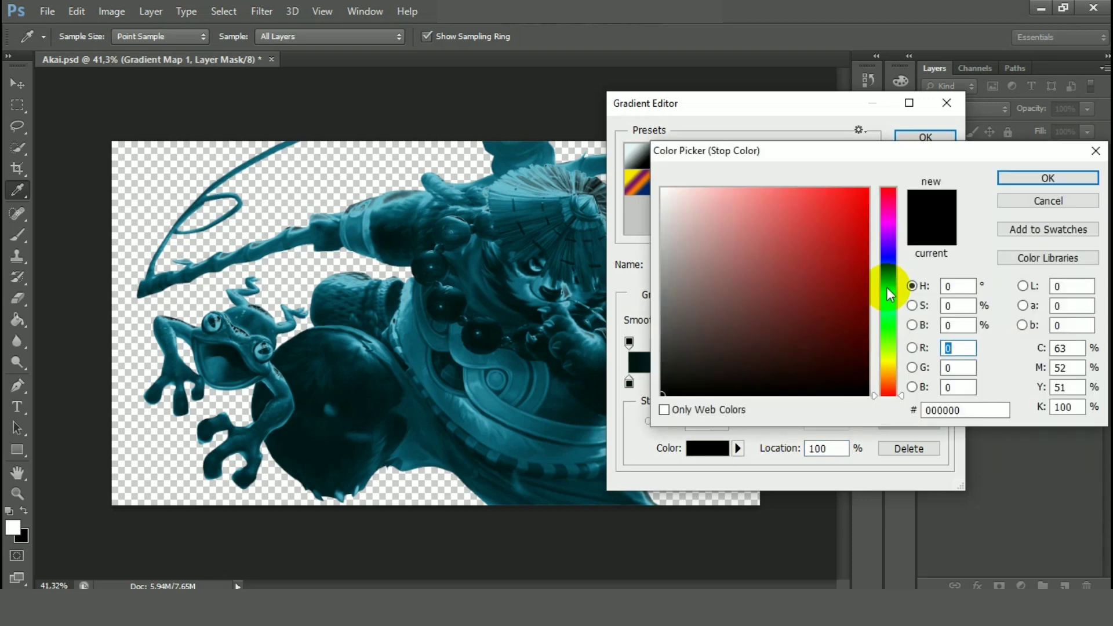
click(888, 274)
click(663, 189)
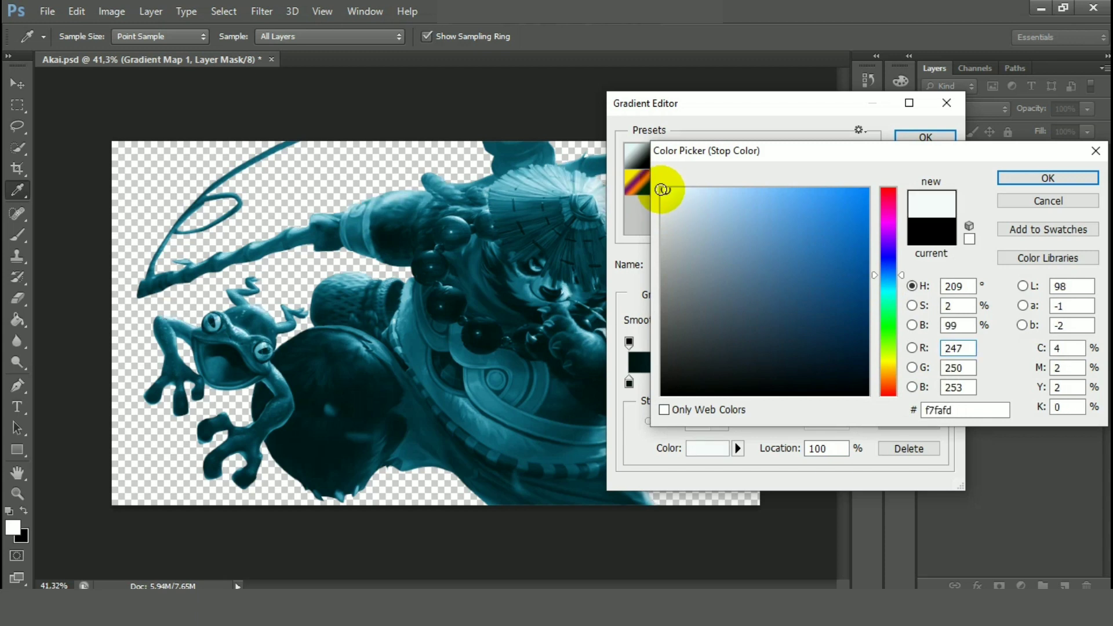
click(1055, 179)
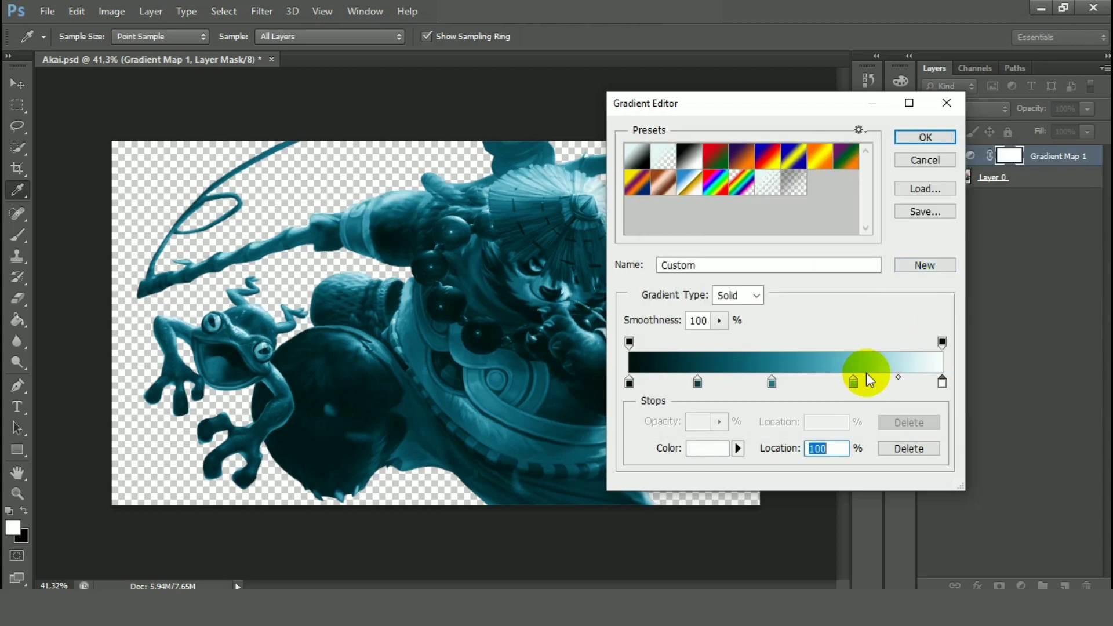
Space the three middle colour stops evenly at 25%, 50% and 75%, and accept the gradient.
click(699, 388)
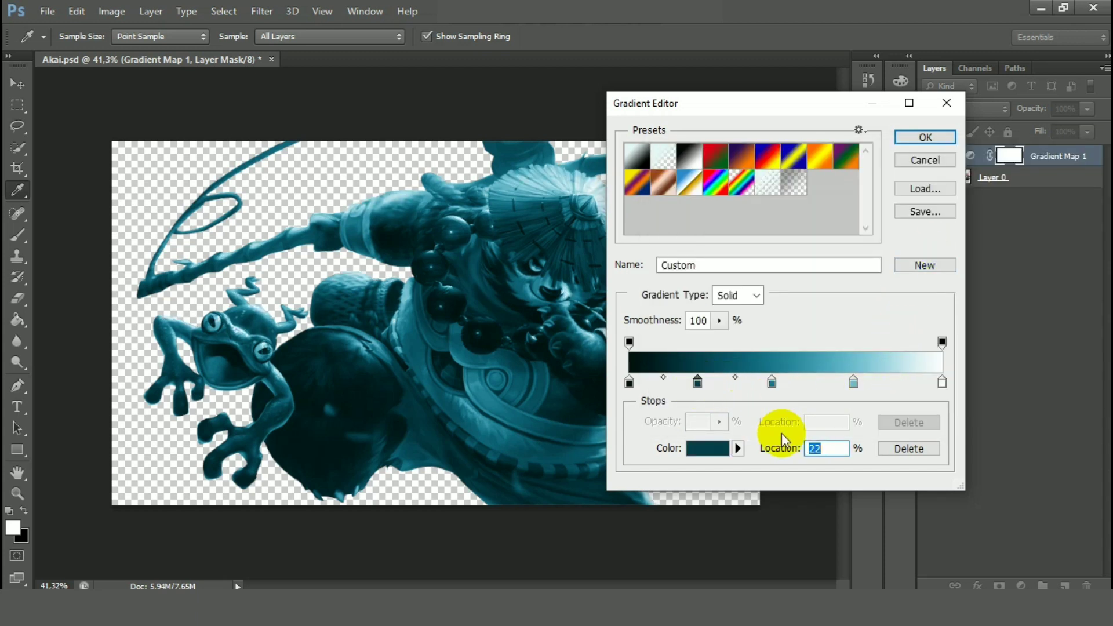
text(25)
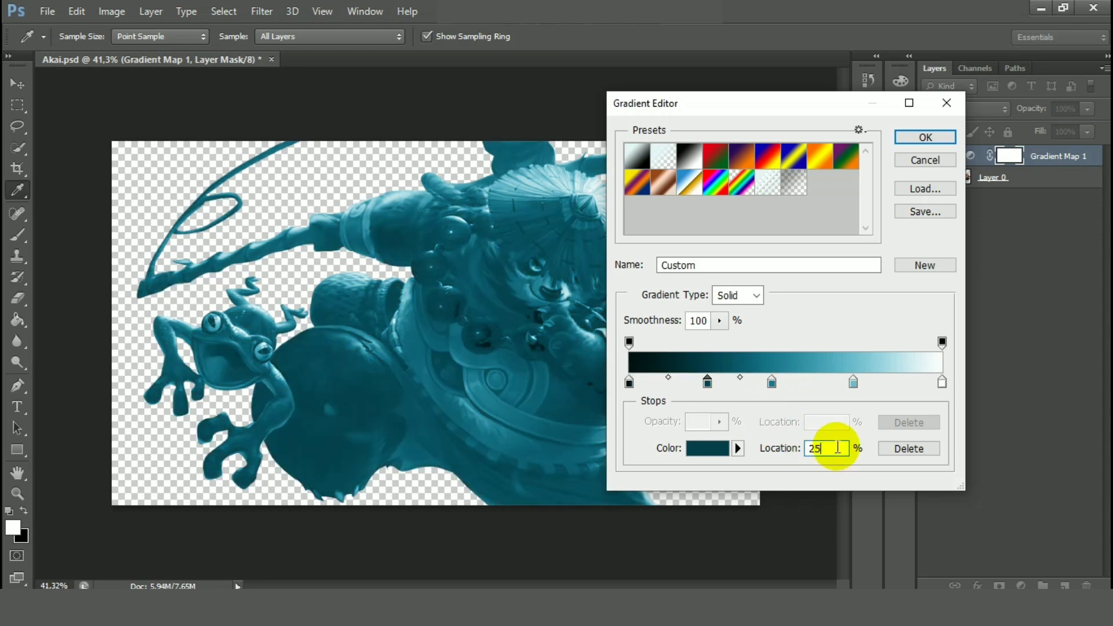
click(772, 383)
drag(773, 385, 787, 384)
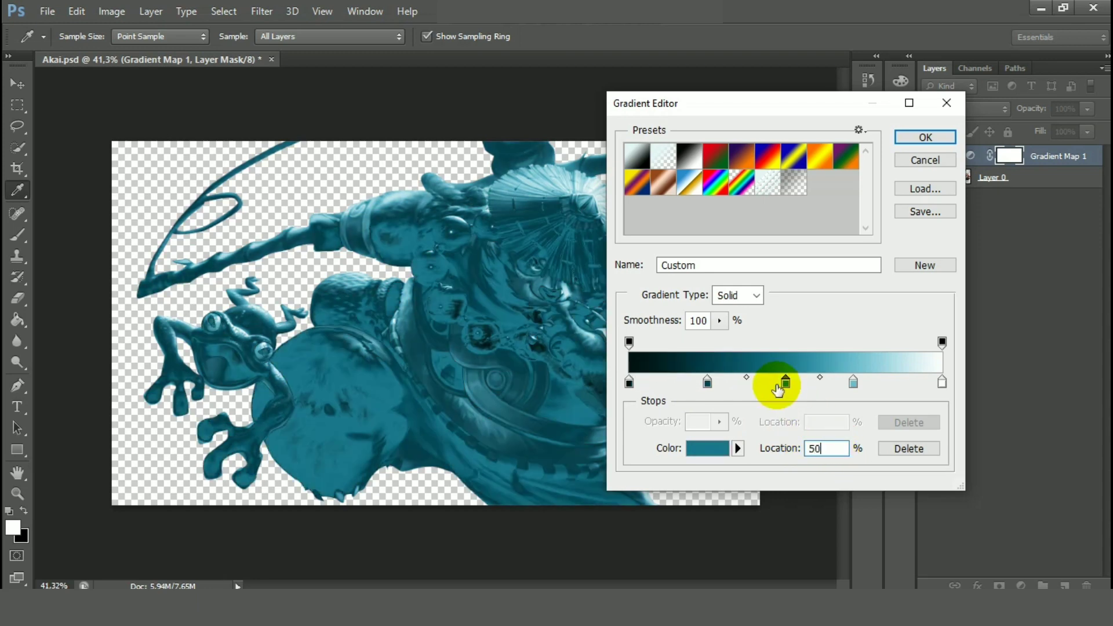
click(853, 384)
text(75)
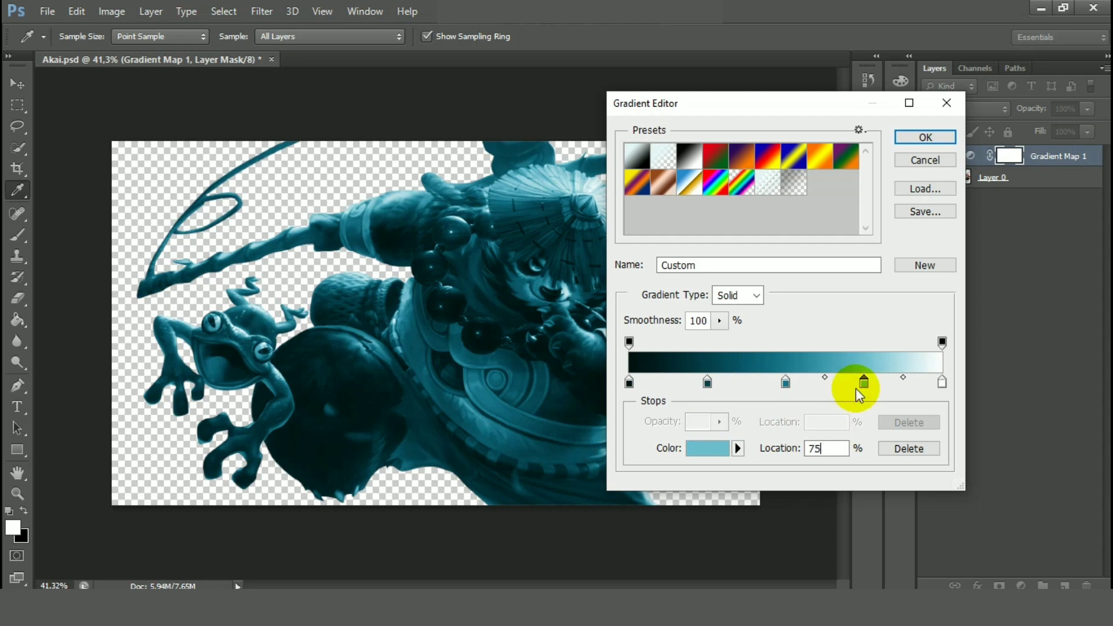
click(927, 136)
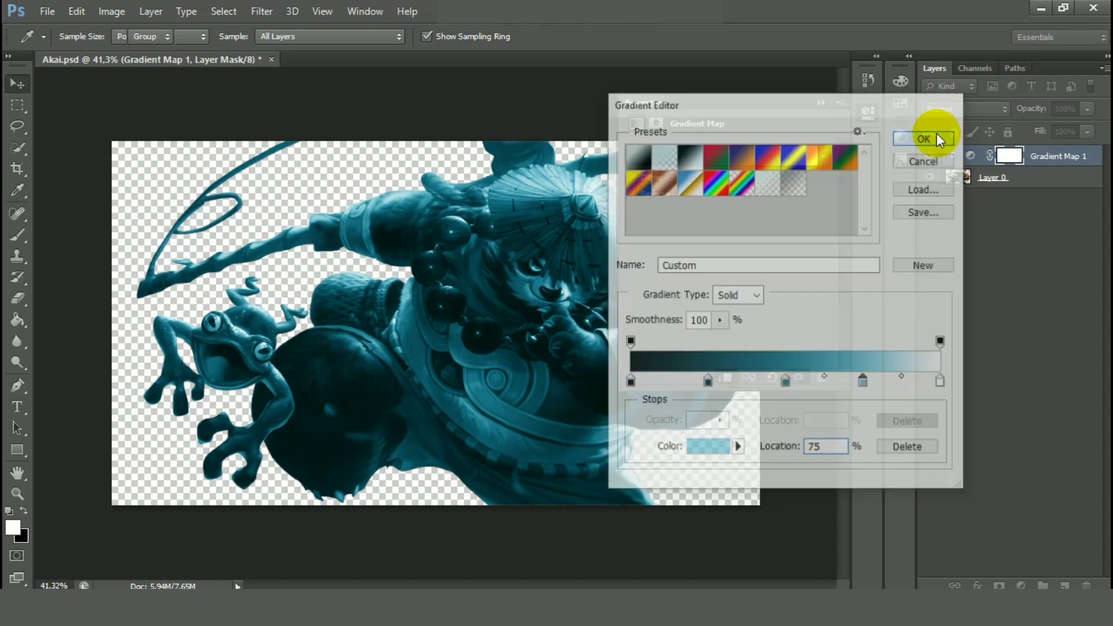
click(1022, 586)
click(1033, 548)
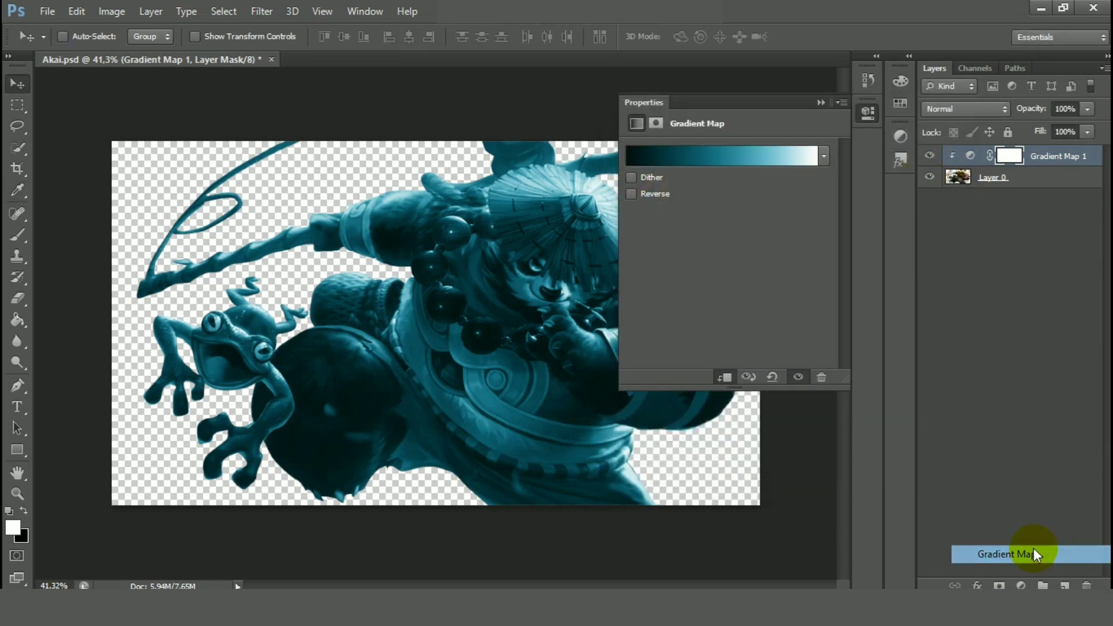
key(ctrl+z)
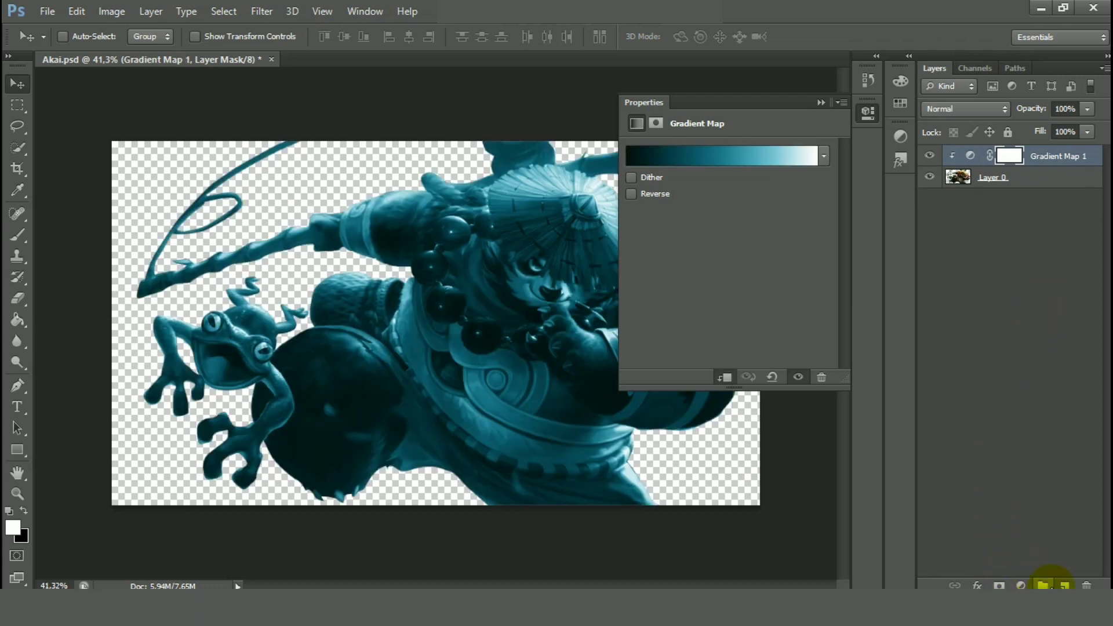
Create a new layer beneath Layer 0 and fill it with the pale foreground colour using the Paint Bucket.
click(1065, 584)
drag(1012, 156, 1012, 308)
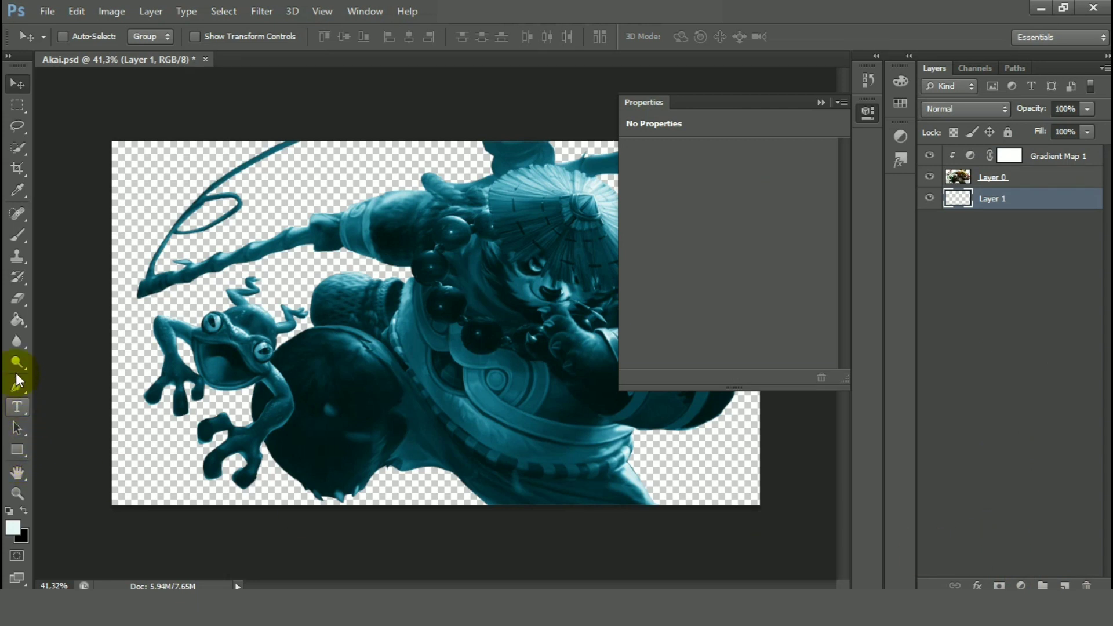
click(17, 320)
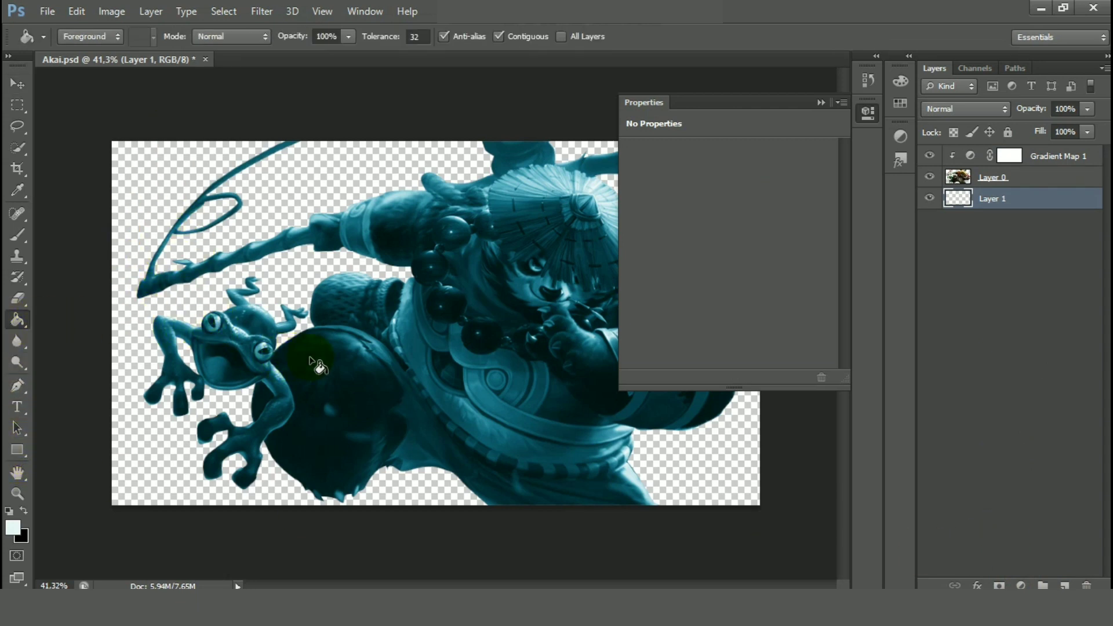
click(711, 429)
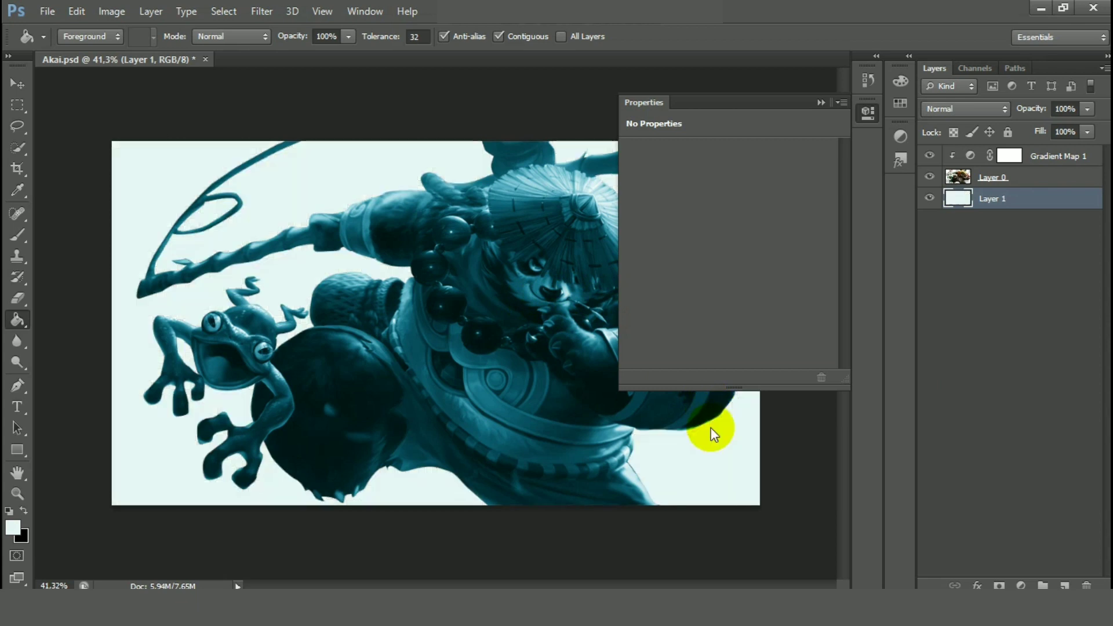
click(821, 102)
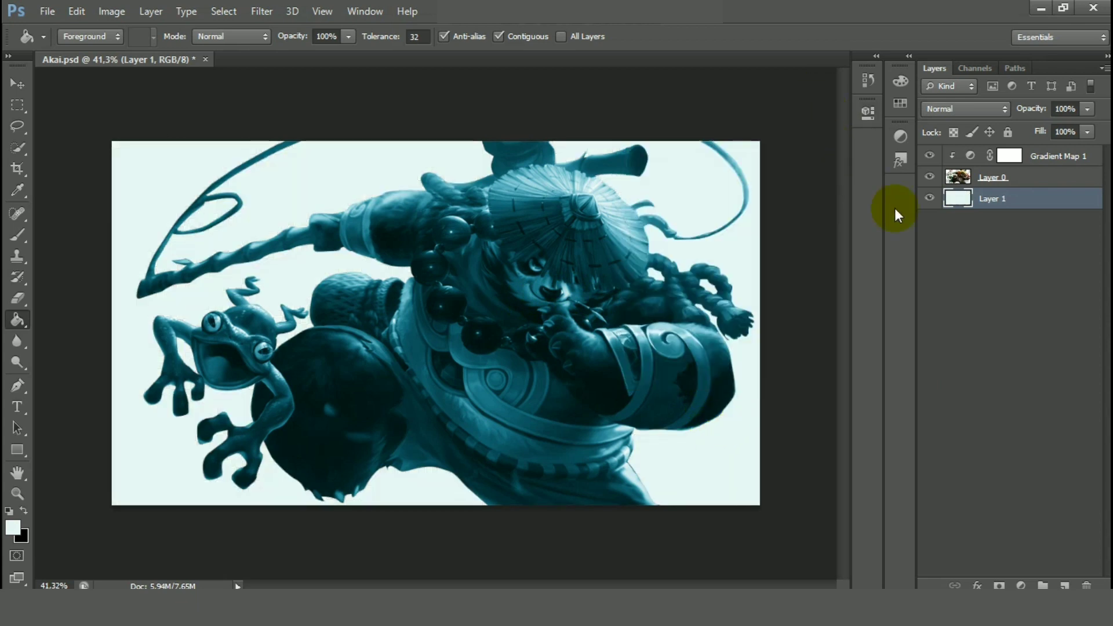
Apply a Color Overlay style to Layer 1 with the overlay colour set to black, #000000.
double_click(958, 199)
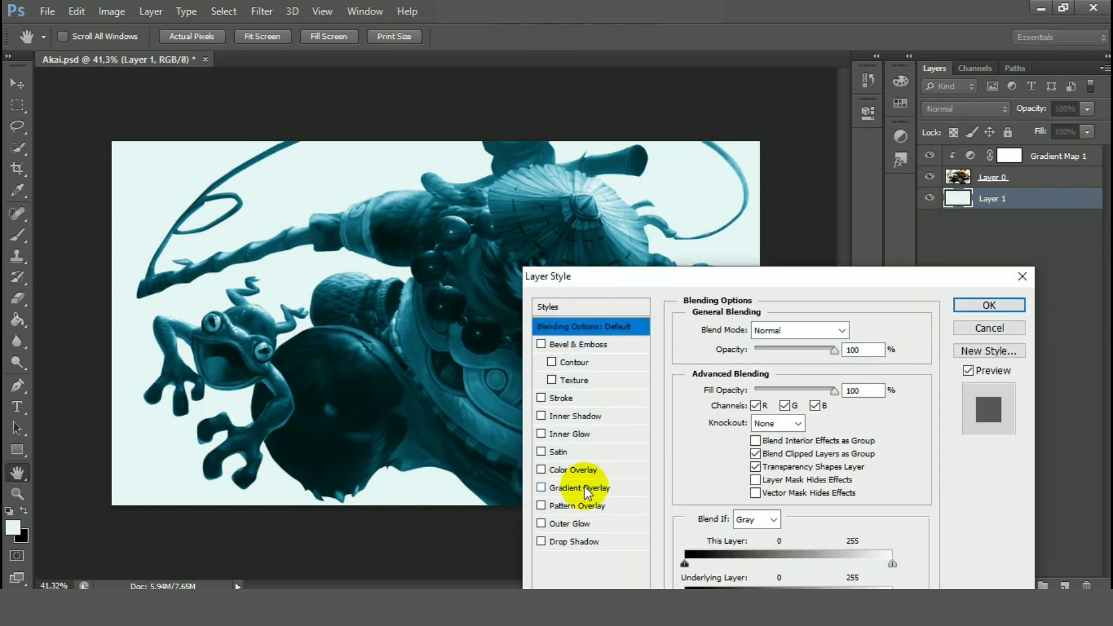
click(582, 472)
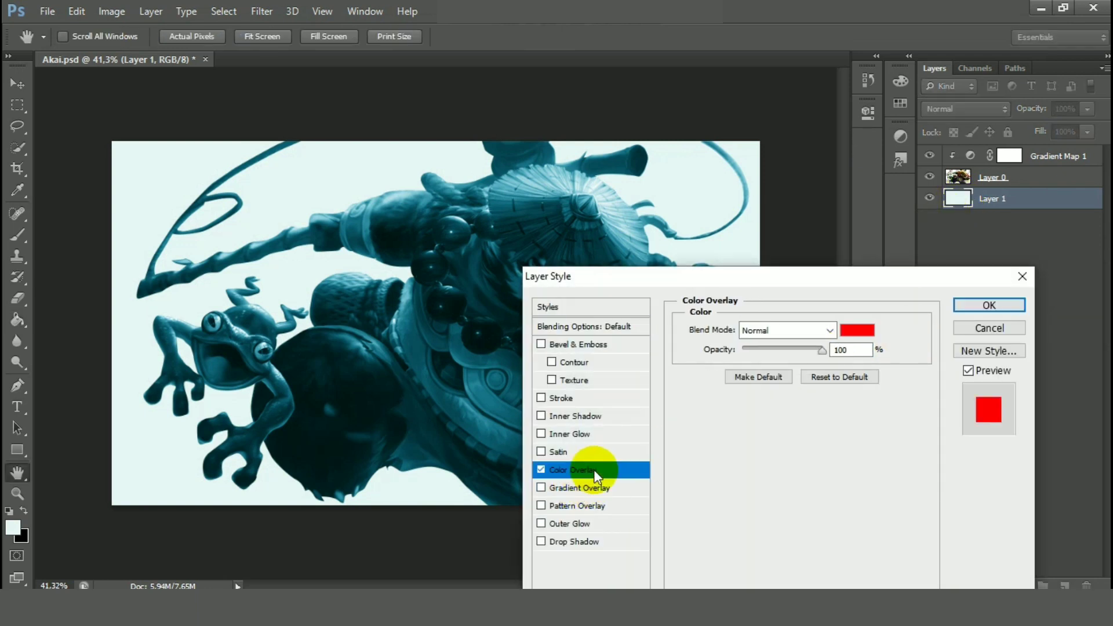
click(857, 330)
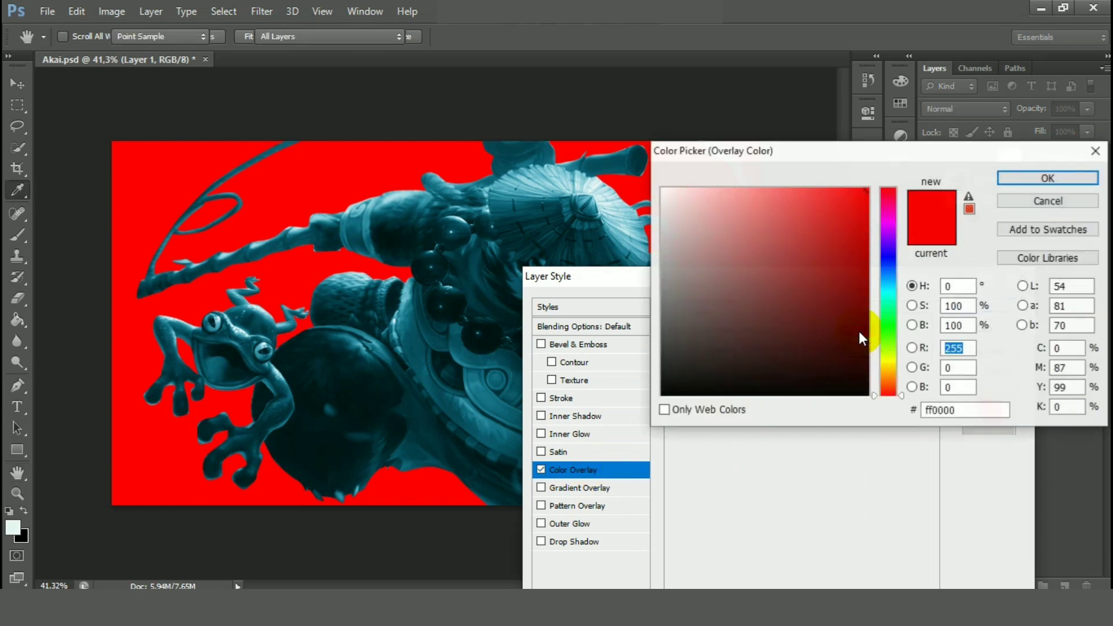
drag(836, 379, 878, 418)
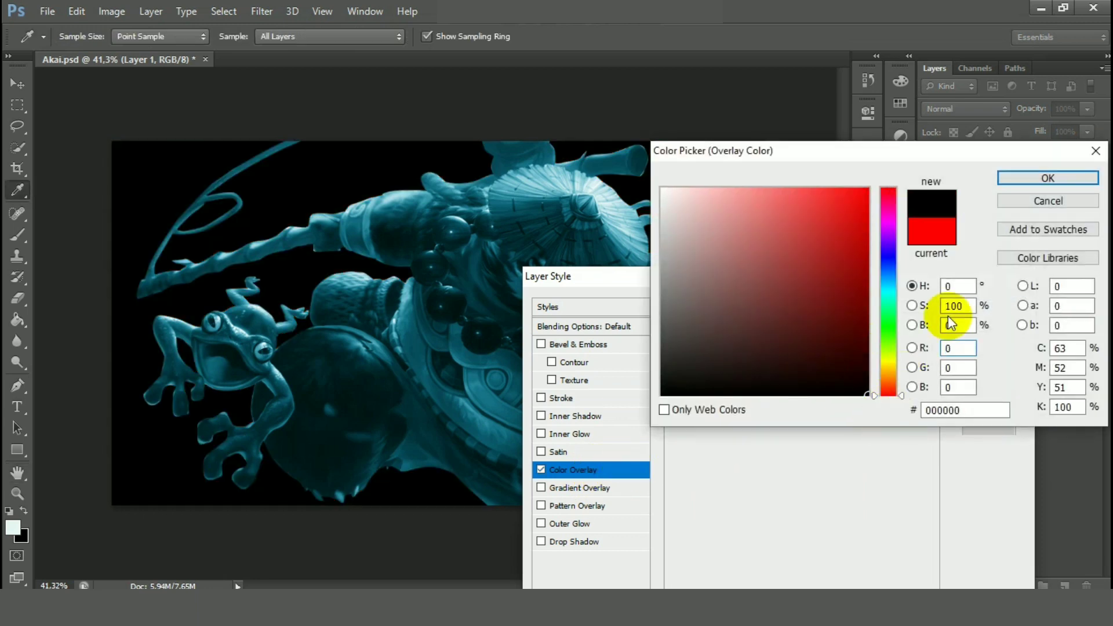
click(1064, 180)
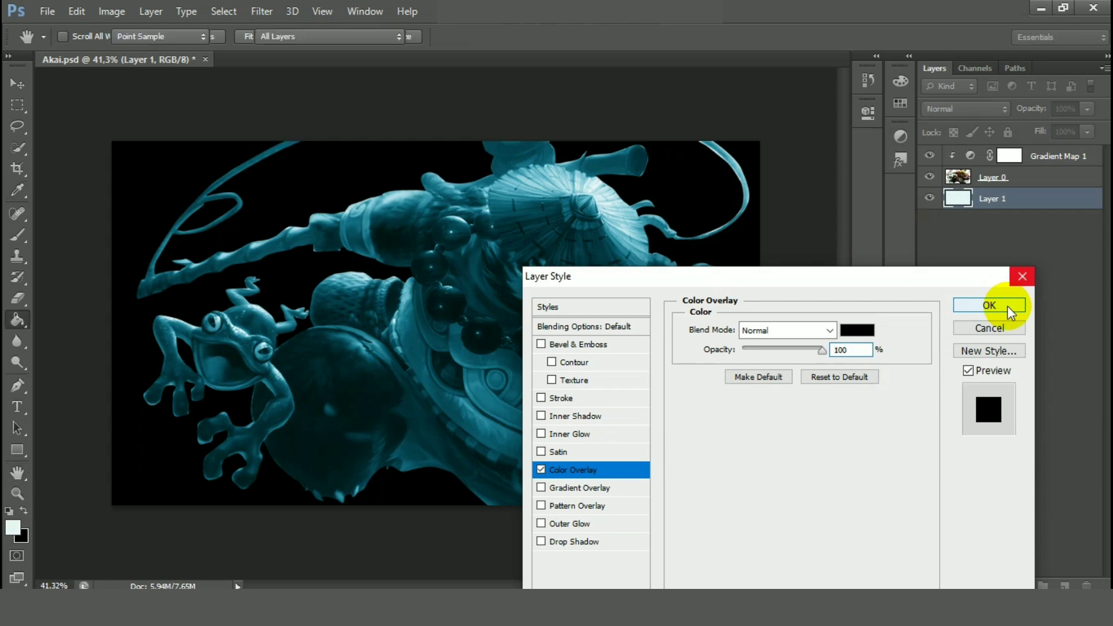
click(1012, 305)
Add a Gradient Fill layer directly above Layer 1 with the Diamond style and a scale of 120%.
scroll(541, 310, down, 1)
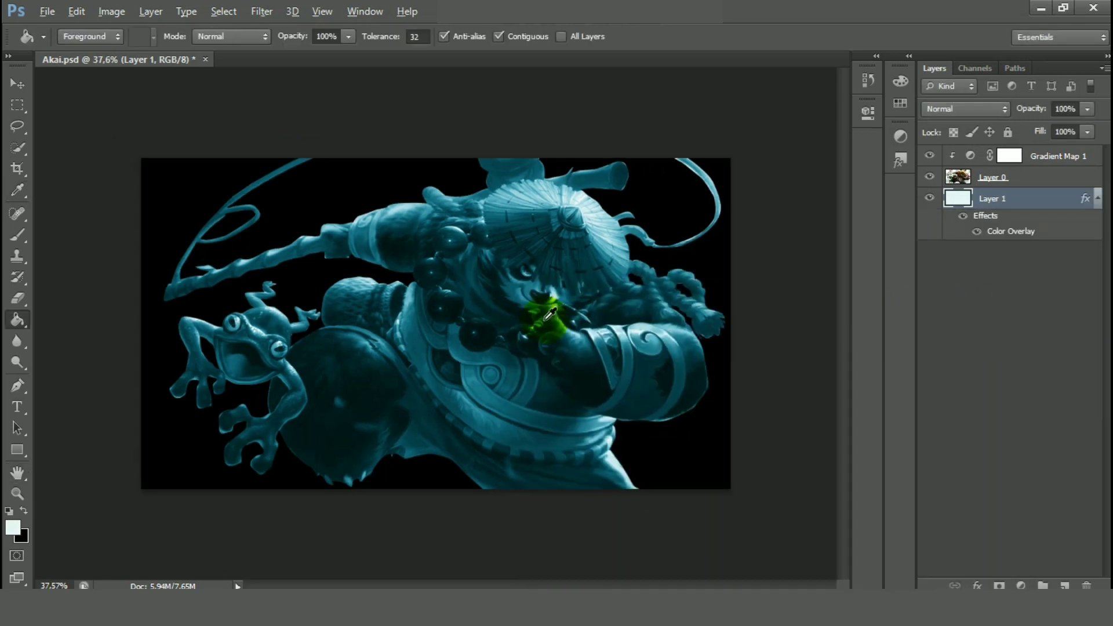
scroll(508, 303, up, 2)
scroll(508, 304, down, 1)
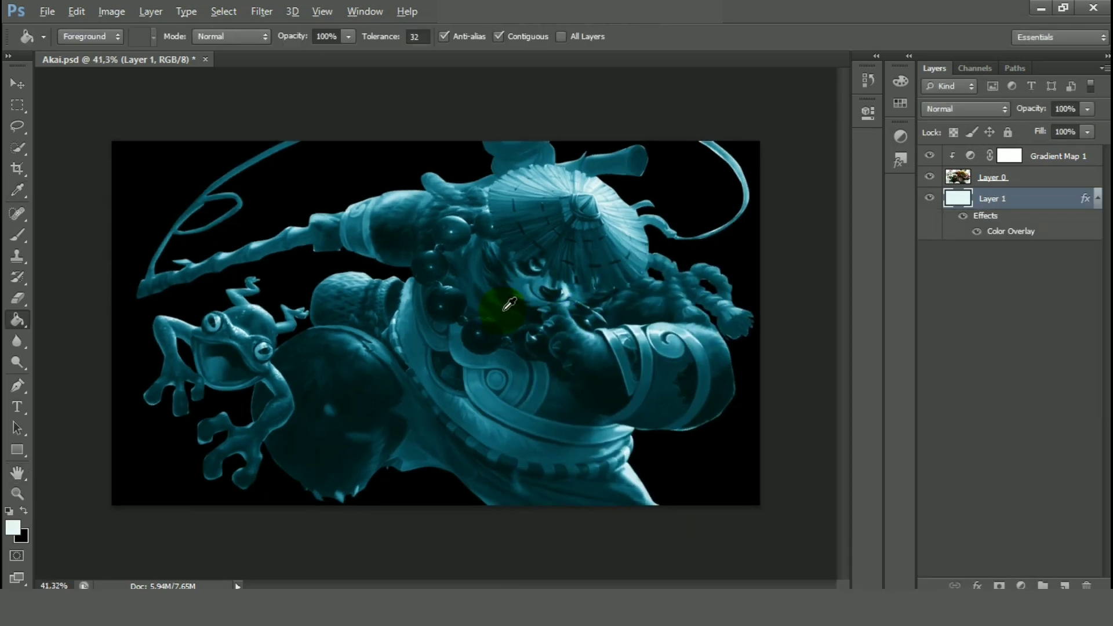
click(1021, 585)
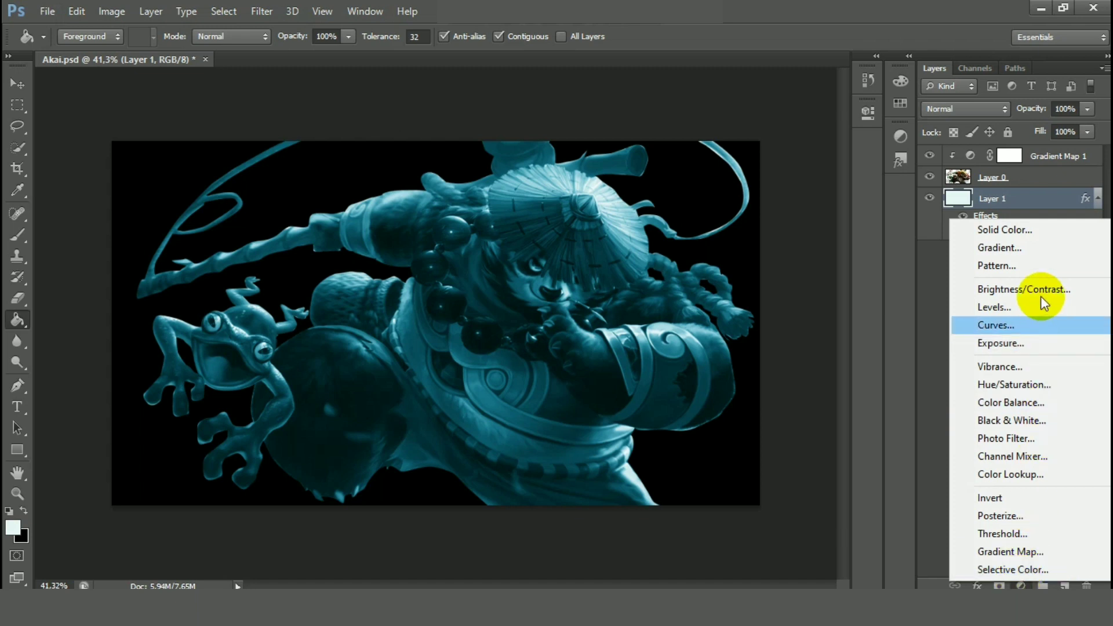
click(1031, 247)
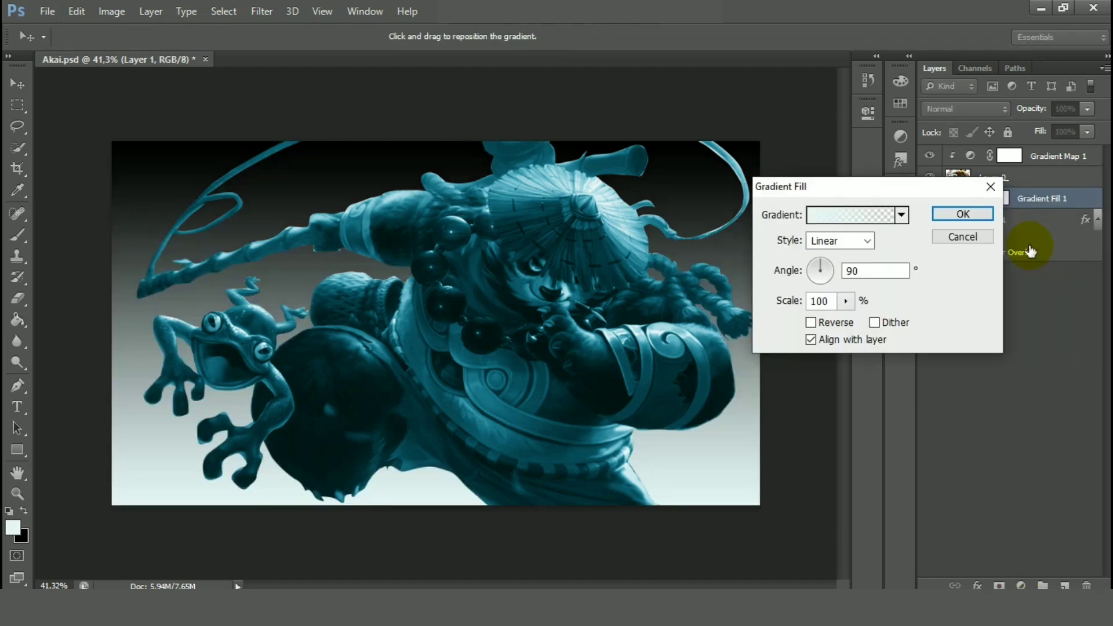
click(857, 245)
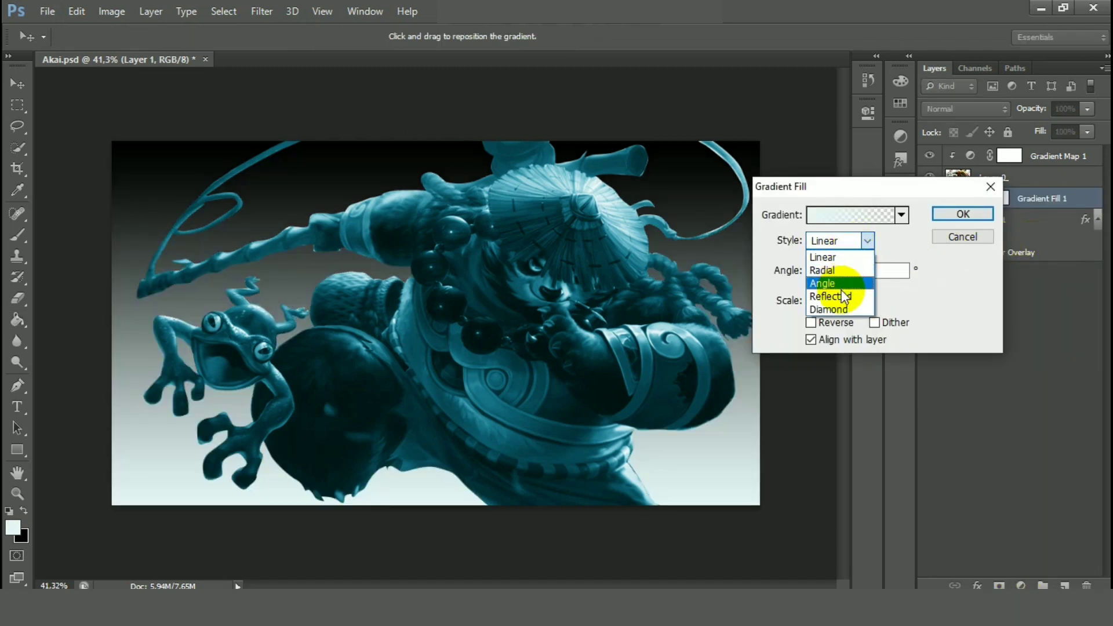
click(846, 310)
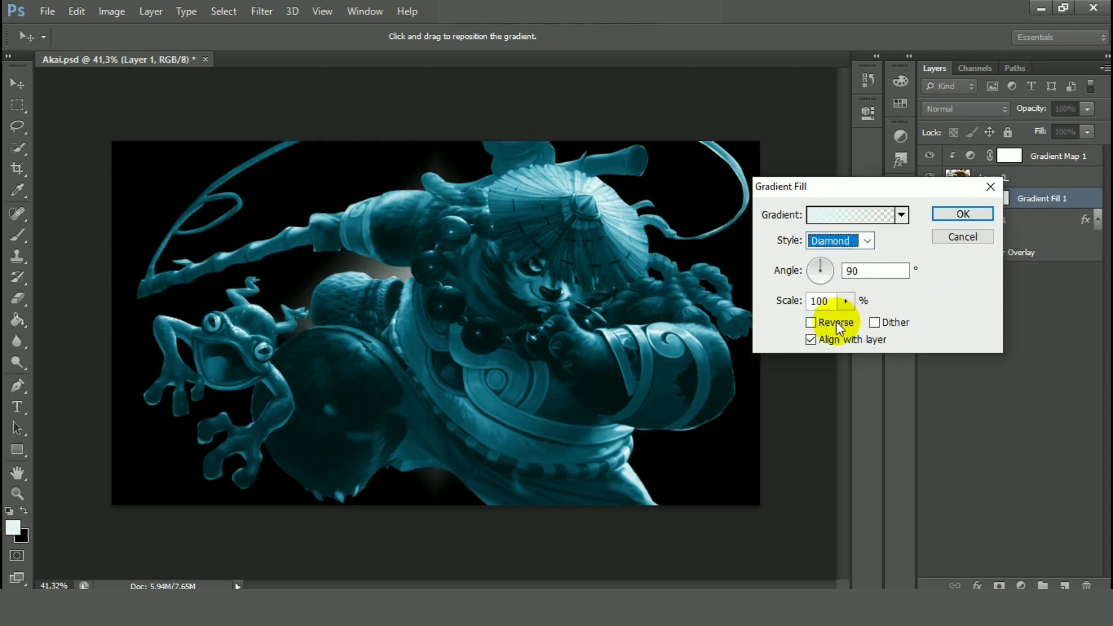
click(836, 321)
click(836, 321)
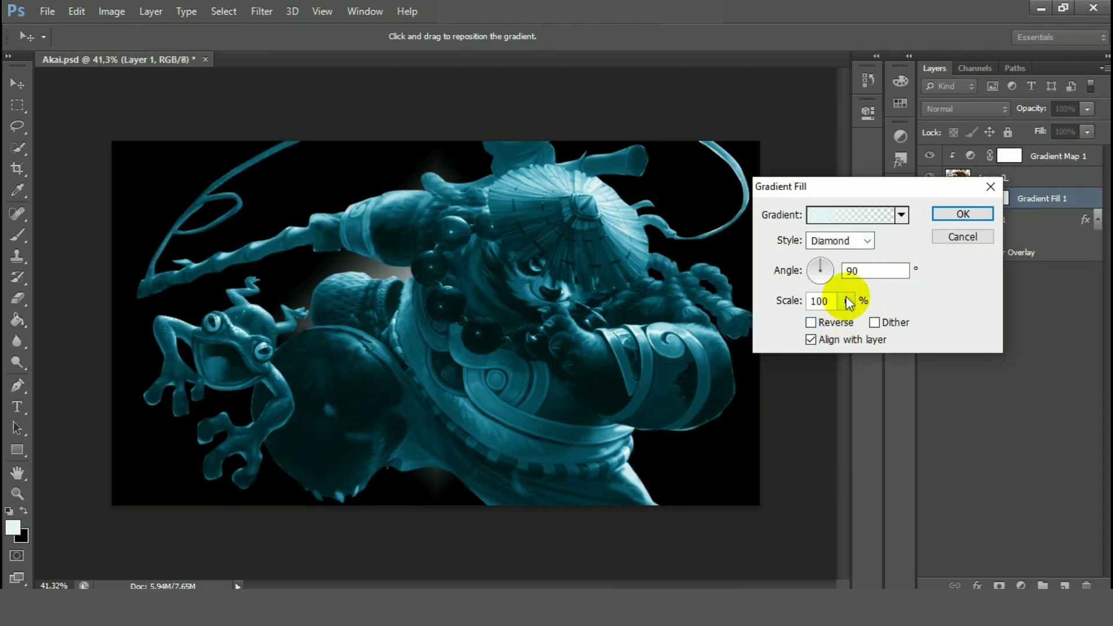
click(847, 301)
drag(857, 319, 848, 319)
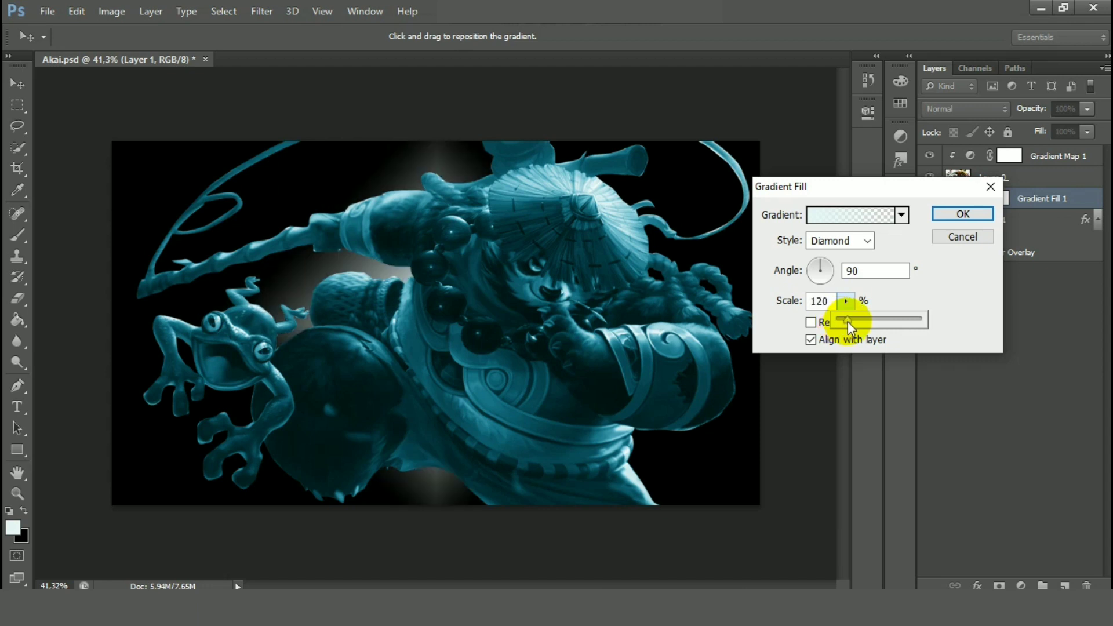
click(958, 214)
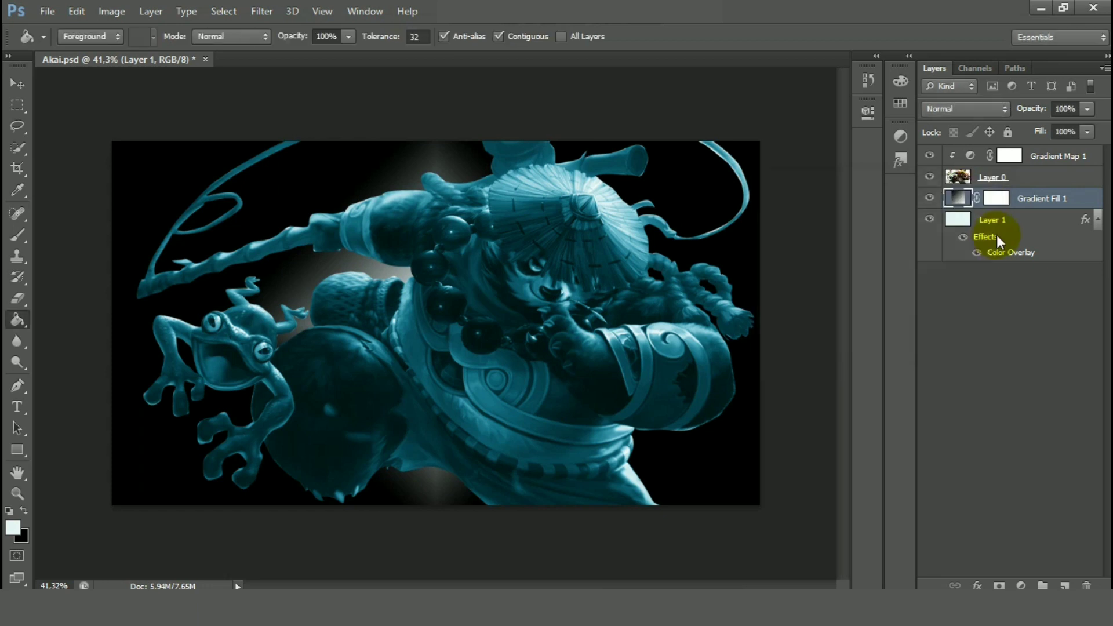
In Gradient Map 1's gradient, darken the colour stop at 25% to #06313c.
click(961, 218)
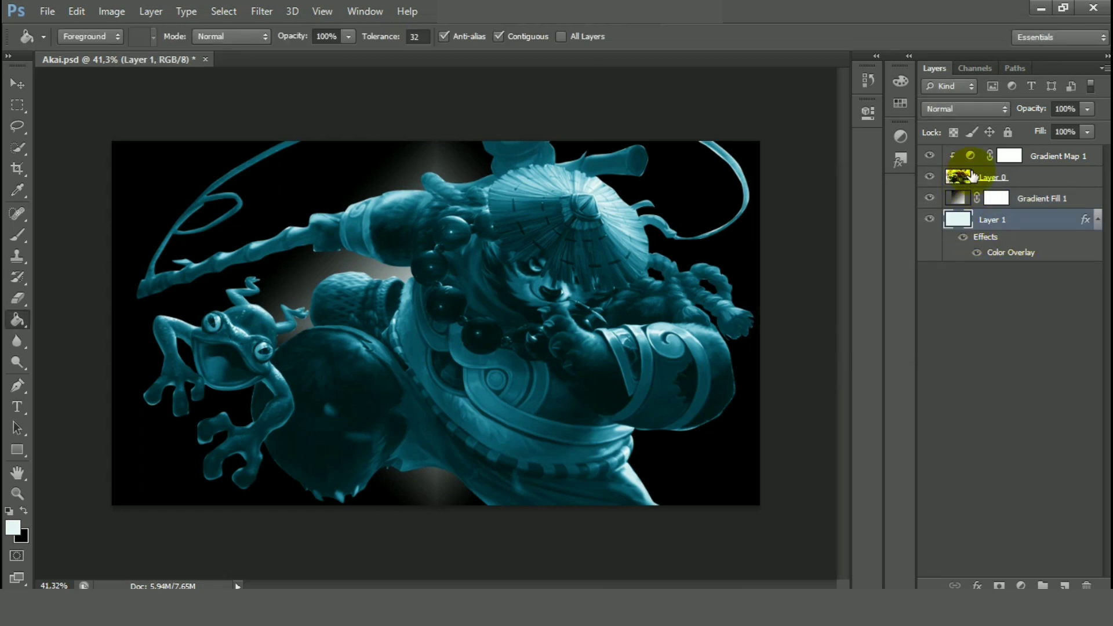
click(971, 157)
double_click(971, 158)
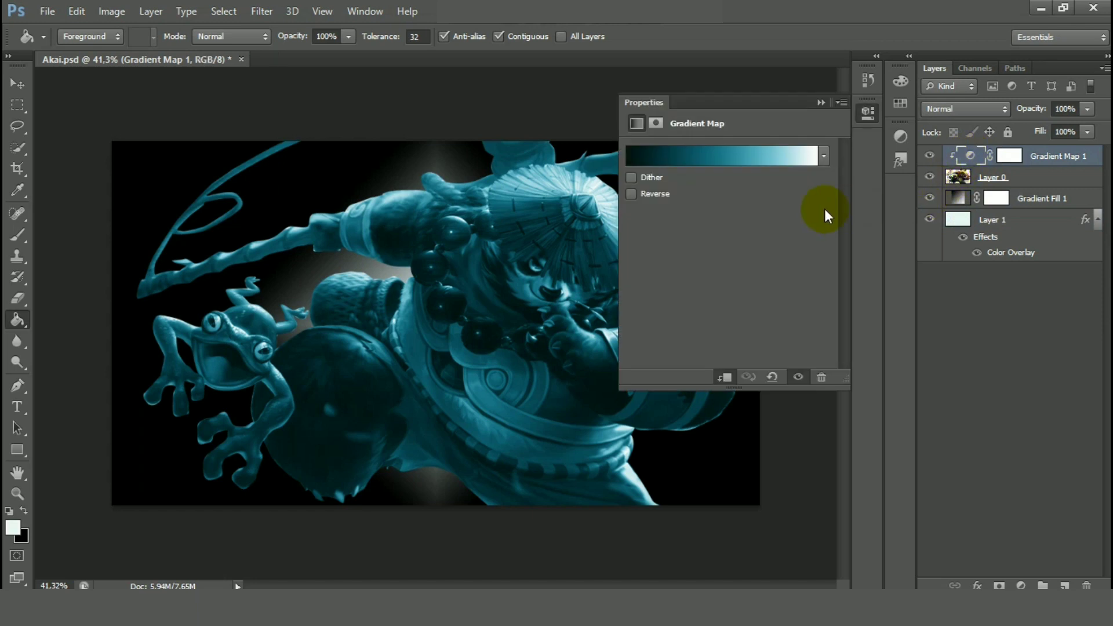
click(693, 156)
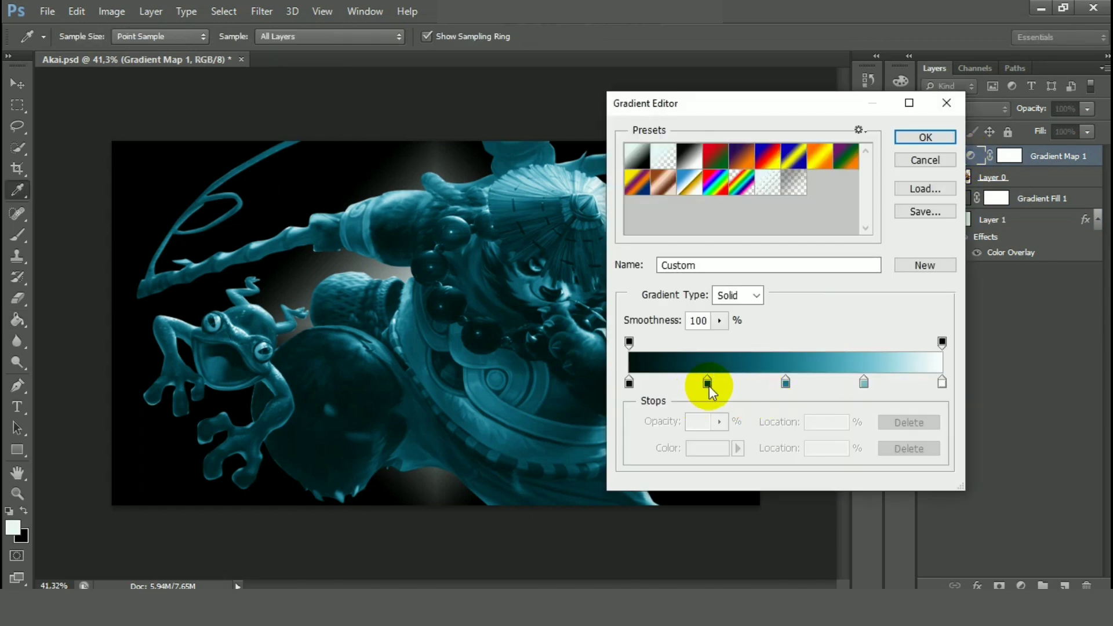
click(708, 382)
click(709, 448)
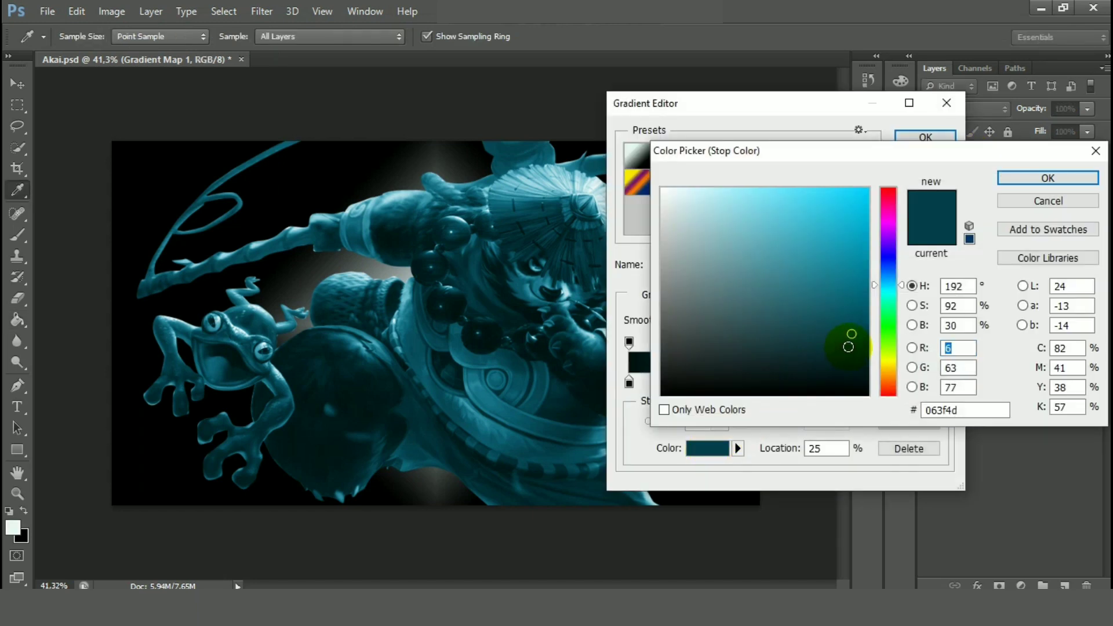
click(849, 347)
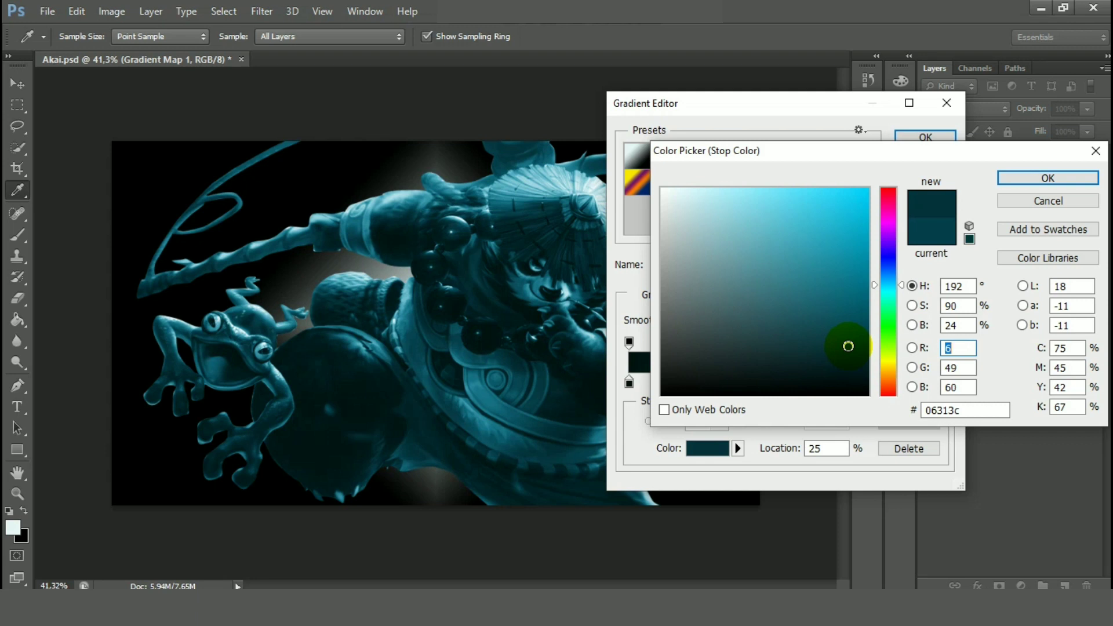
click(1063, 178)
Set the gradient map's 50% colour stop to #1b768d and accept the gradient.
click(787, 382)
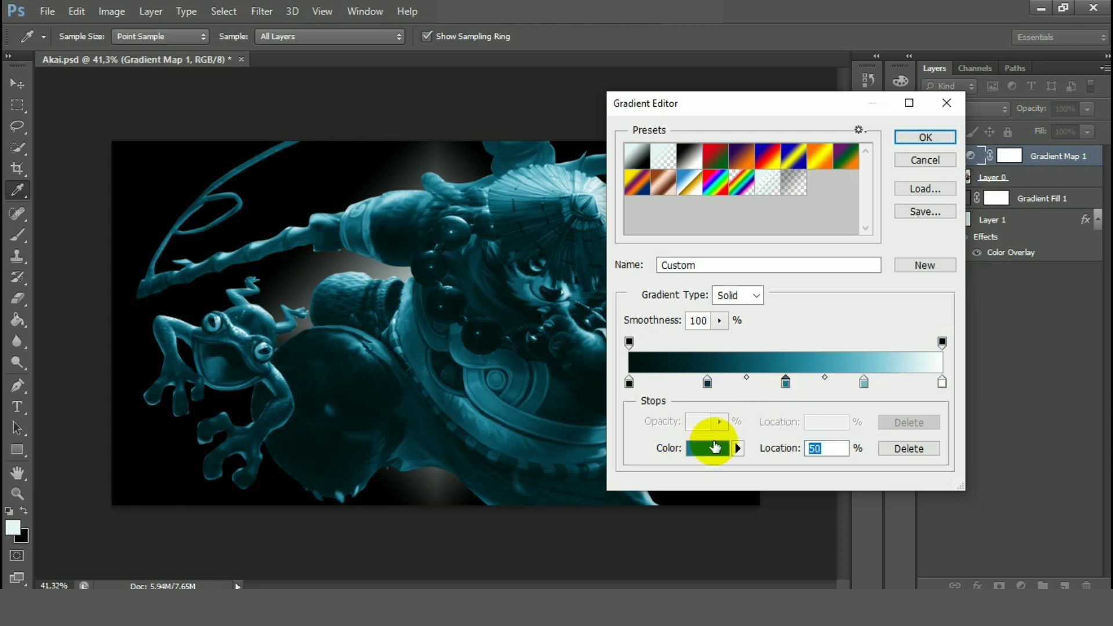
double_click(788, 382)
mouse_move(823, 285)
mouse_down()
mouse_move(828, 267)
mouse_move(829, 280)
mouse_up()
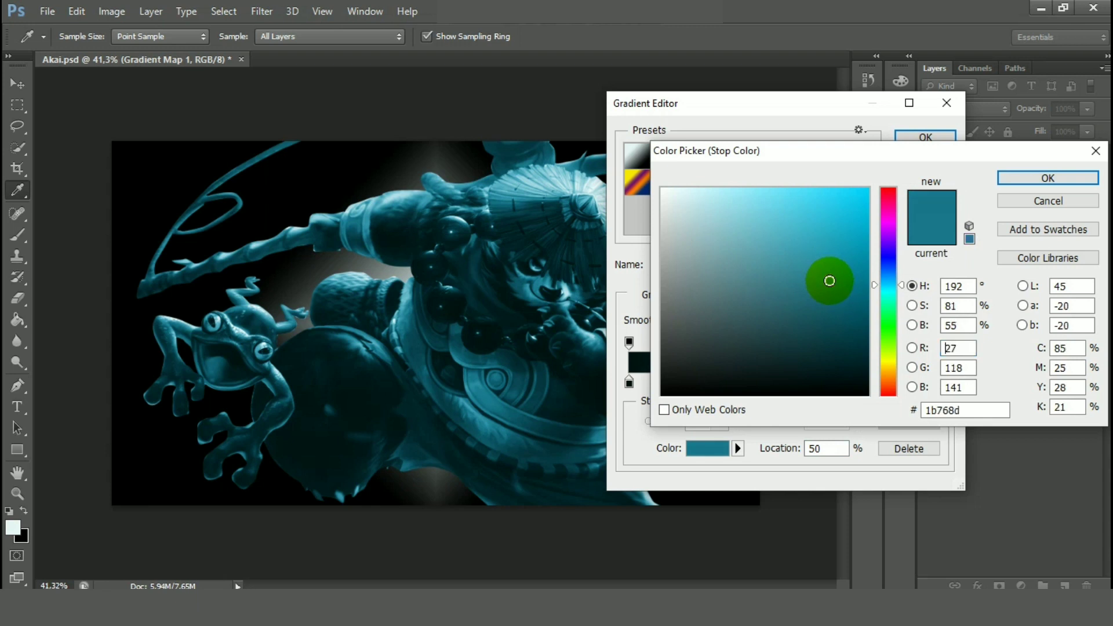
click(1035, 183)
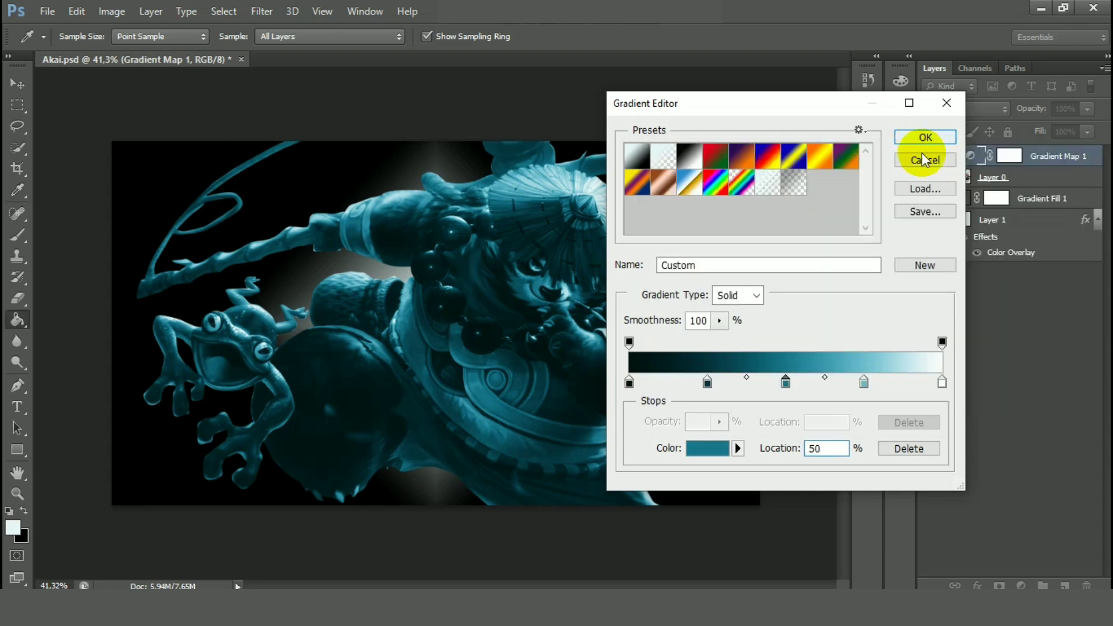
click(925, 139)
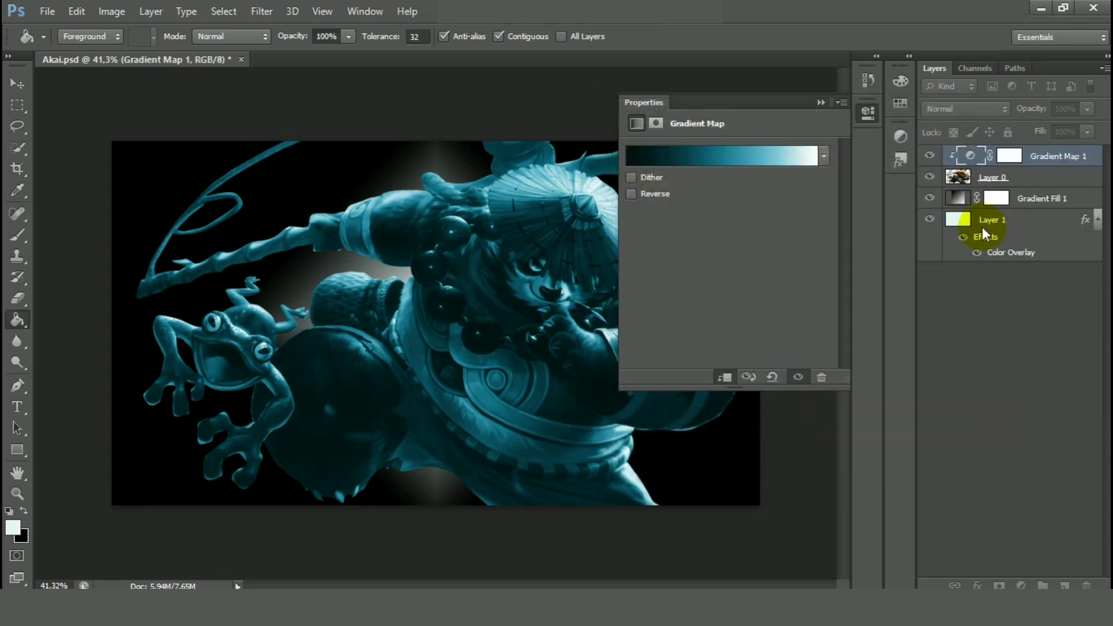
Change Gradient Fill 1 to the Black, White preset and reverse the gradient.
double_click(961, 201)
click(872, 218)
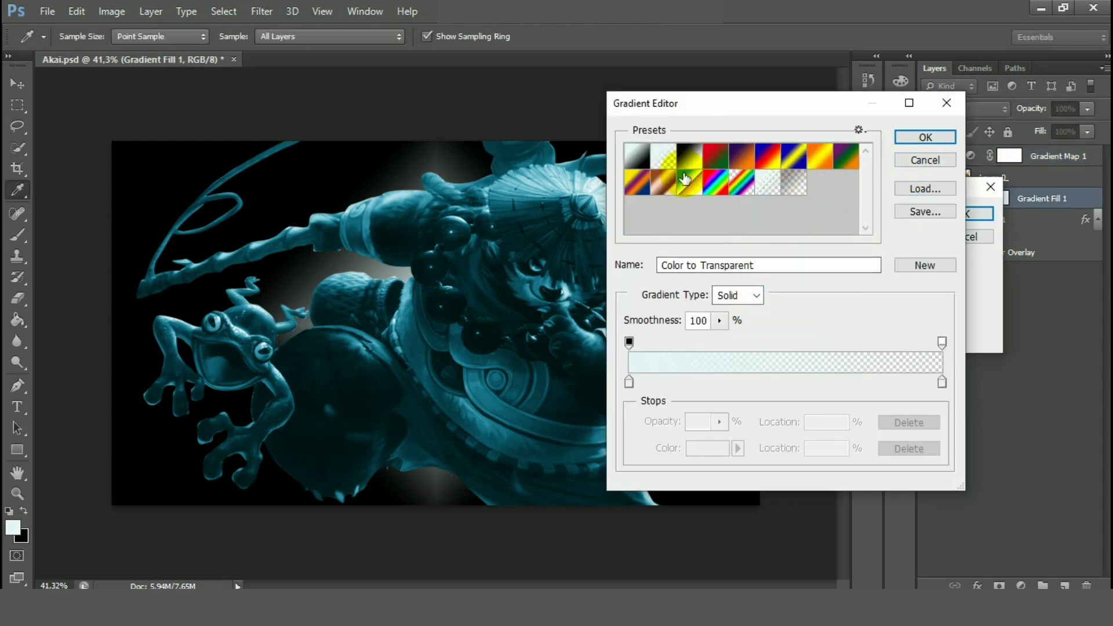
click(689, 155)
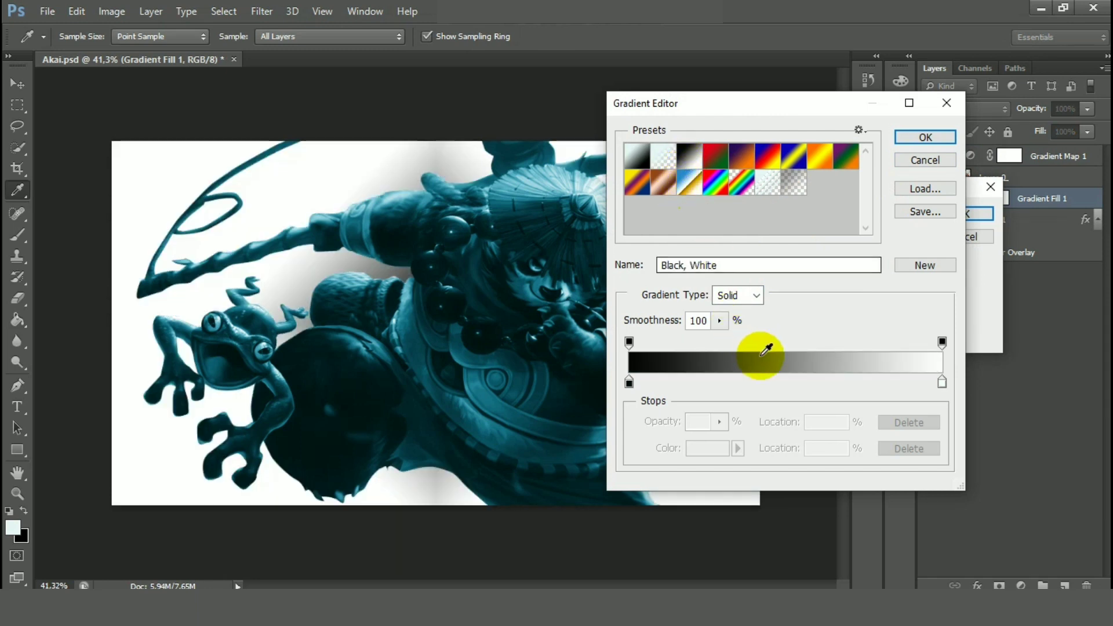
click(926, 139)
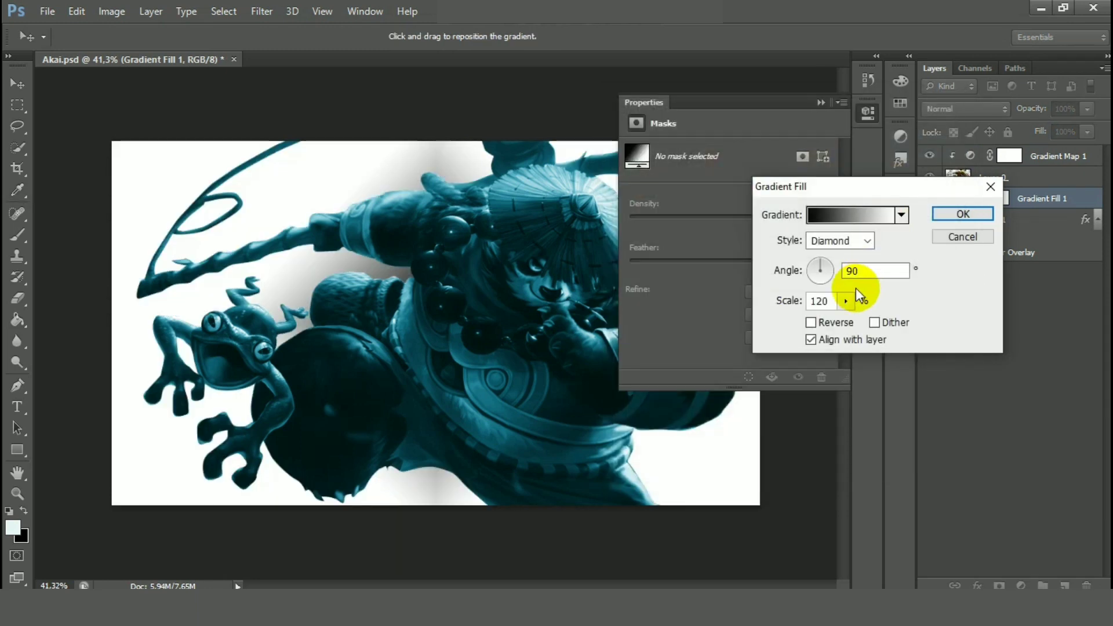
click(818, 323)
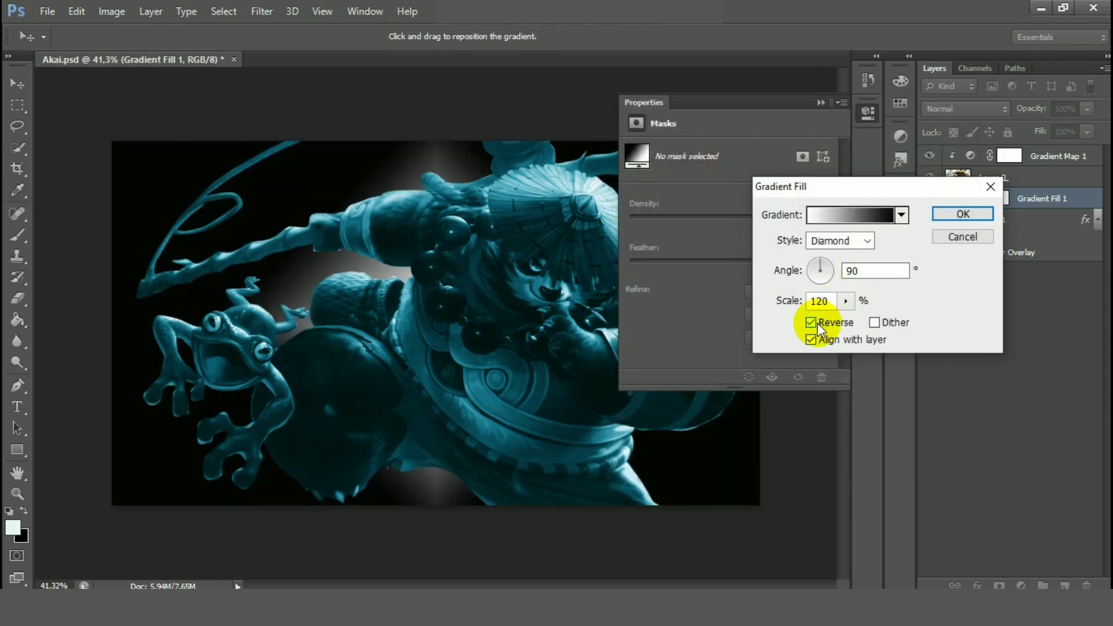
Recolour the gradient fill's white stop to pale teal #c6ebe8 and accept the fill settings.
click(847, 214)
click(942, 382)
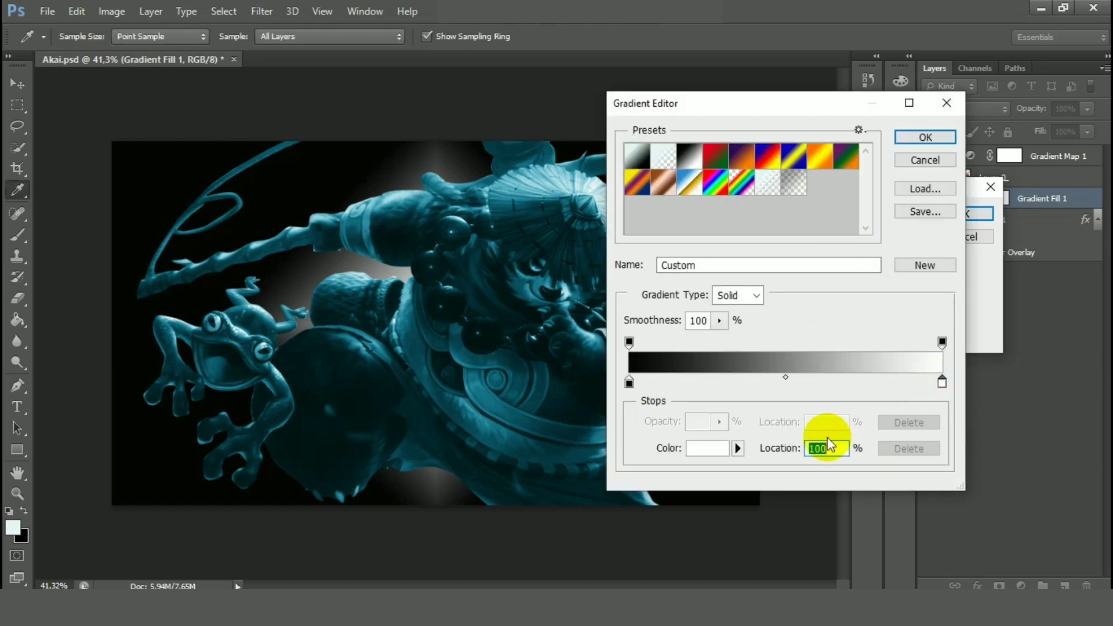
click(722, 448)
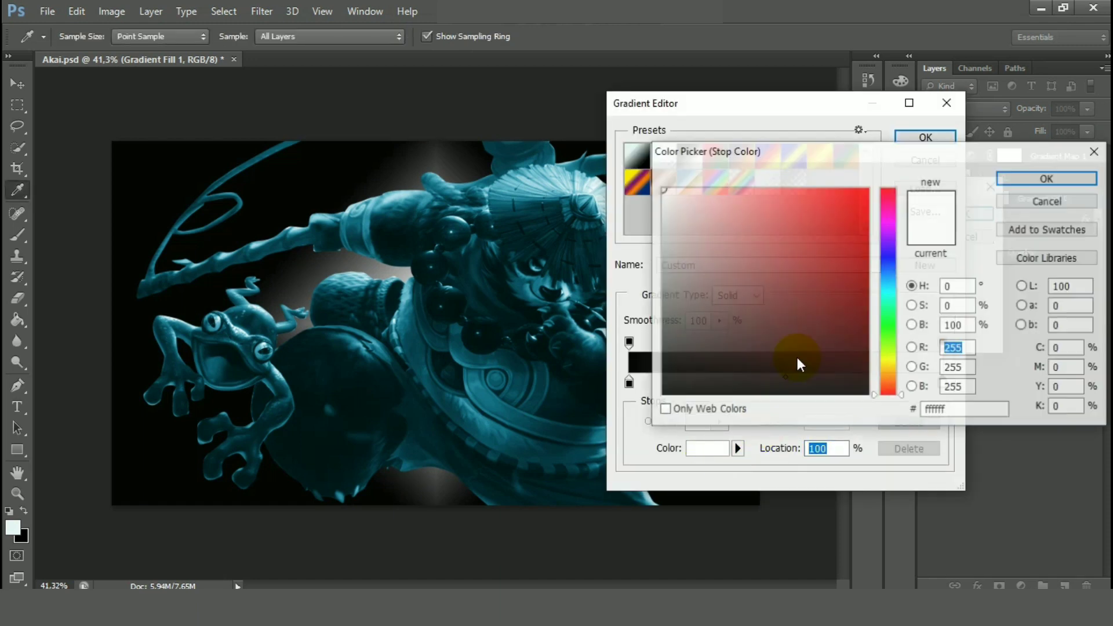
click(884, 295)
click(702, 201)
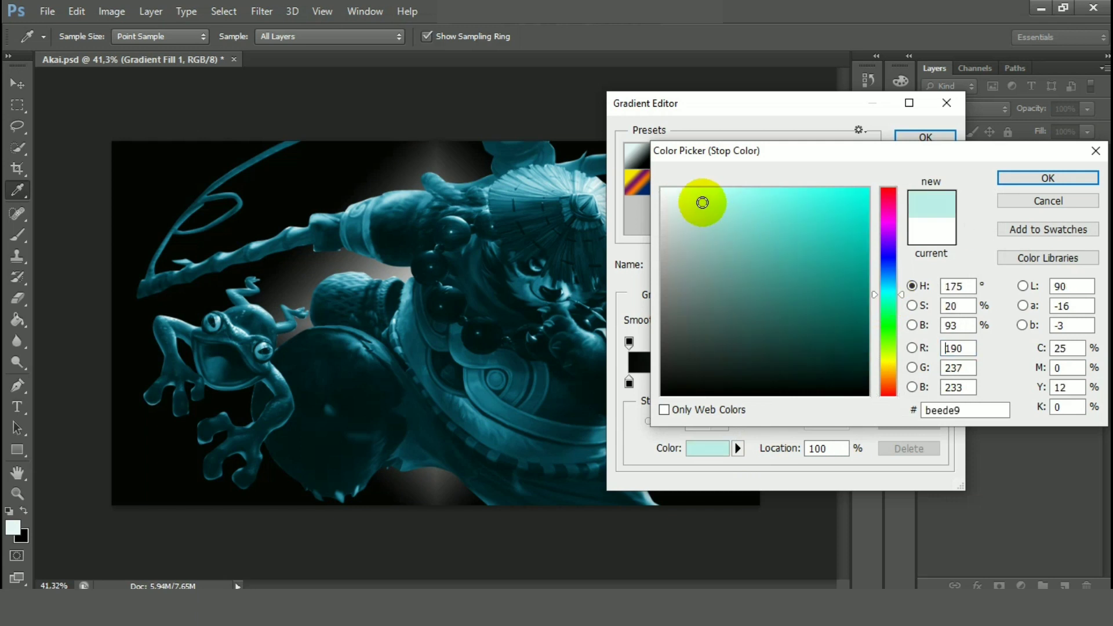
drag(702, 201, 721, 199)
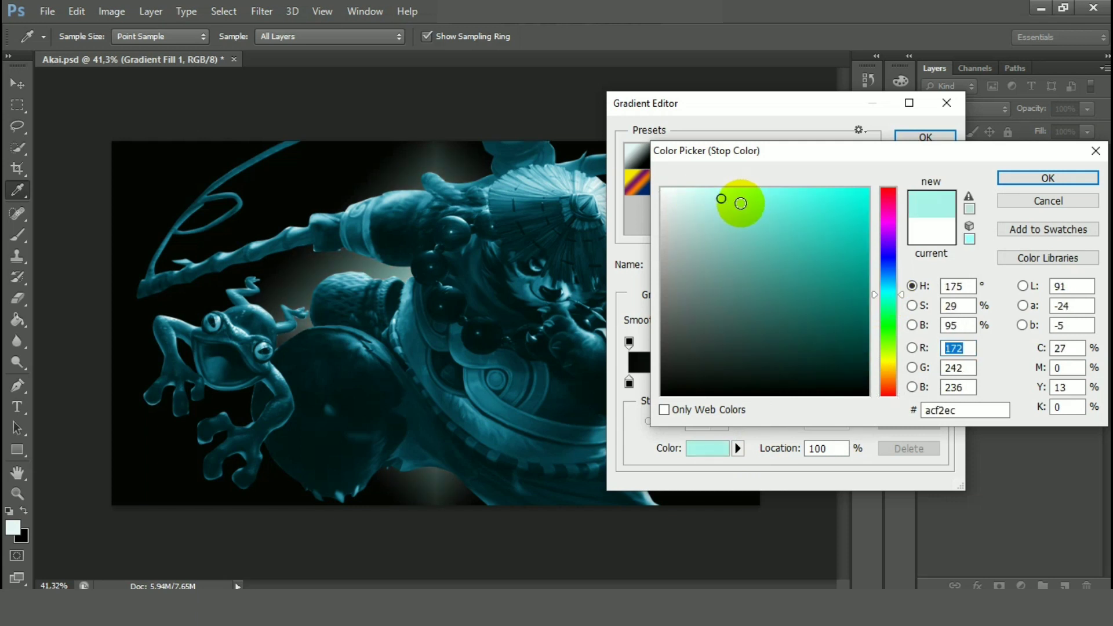
click(741, 203)
click(698, 205)
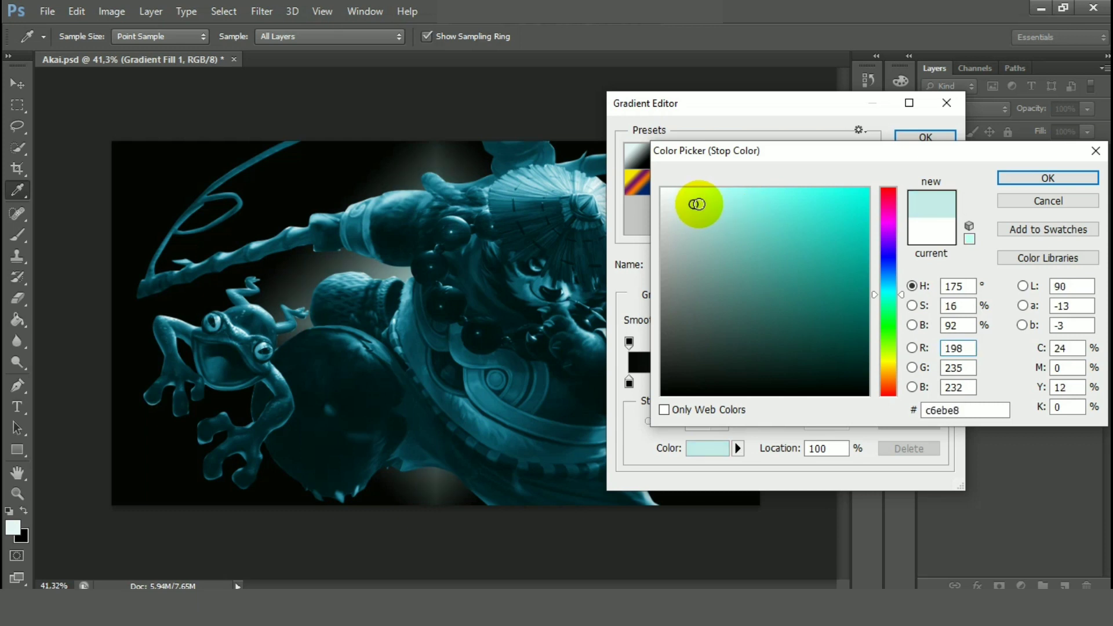
click(1037, 178)
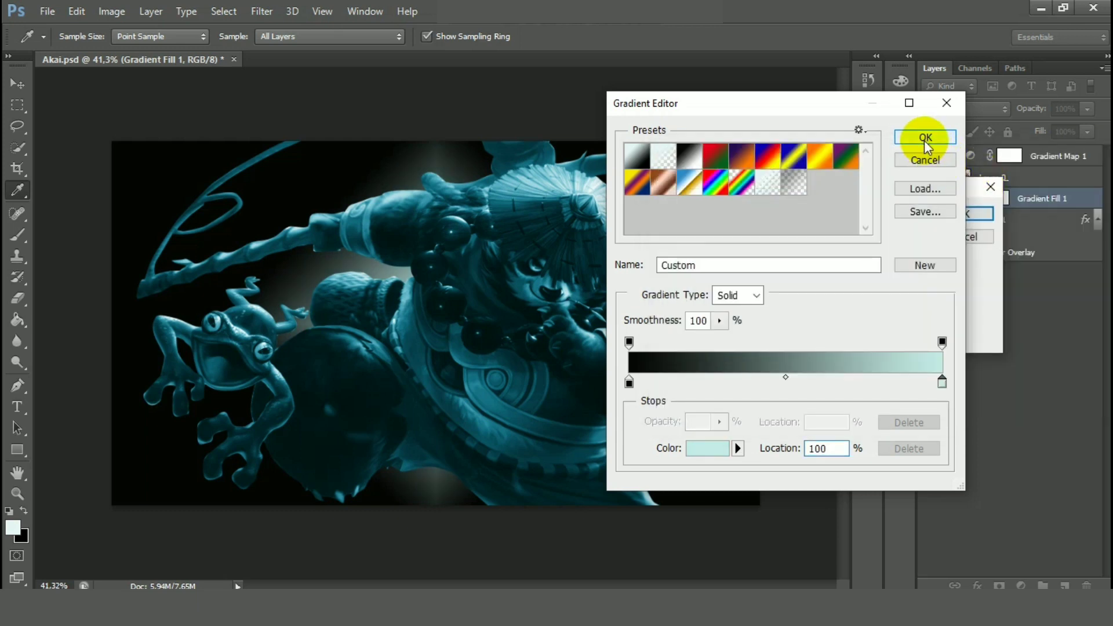
click(924, 141)
click(951, 215)
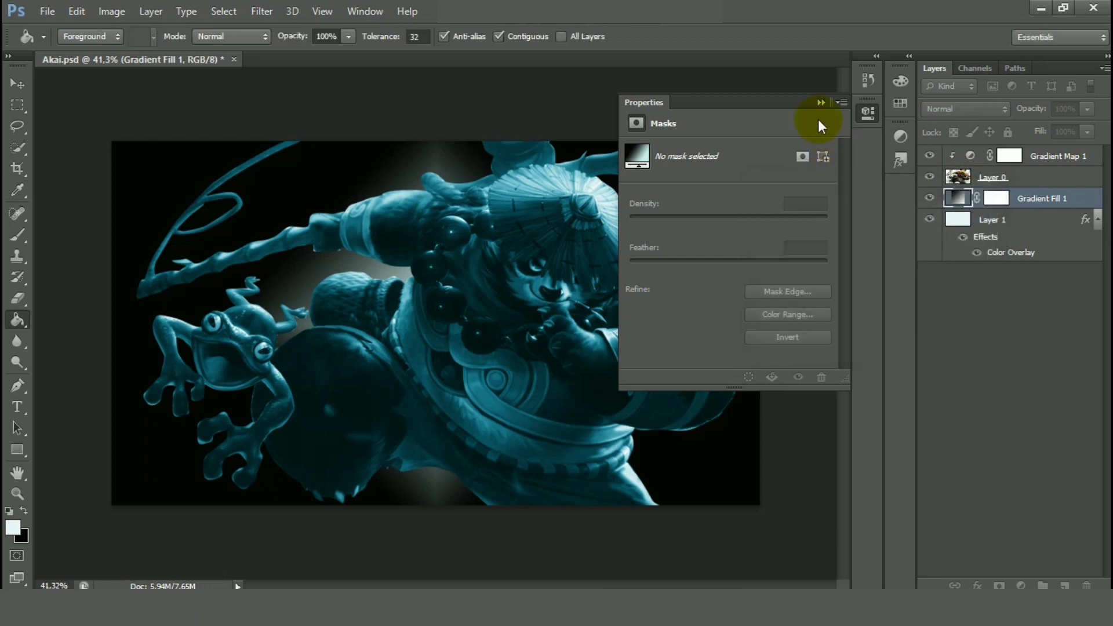
click(820, 104)
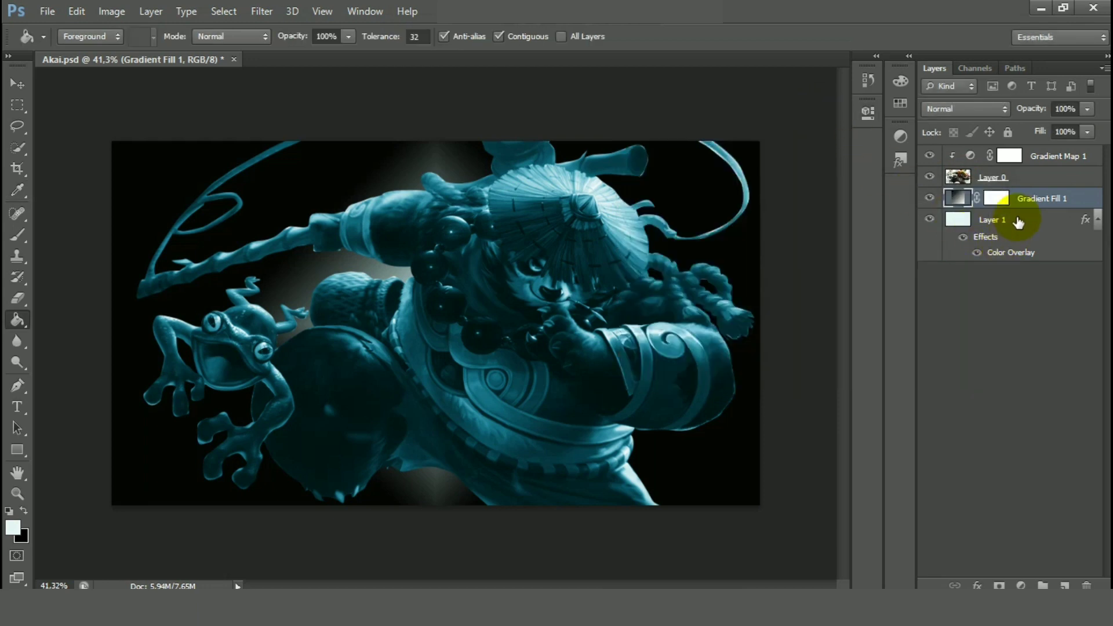
Select Layer 0, activate the Pen tool in Shape mode, and save the document.
click(1017, 220)
click(1014, 181)
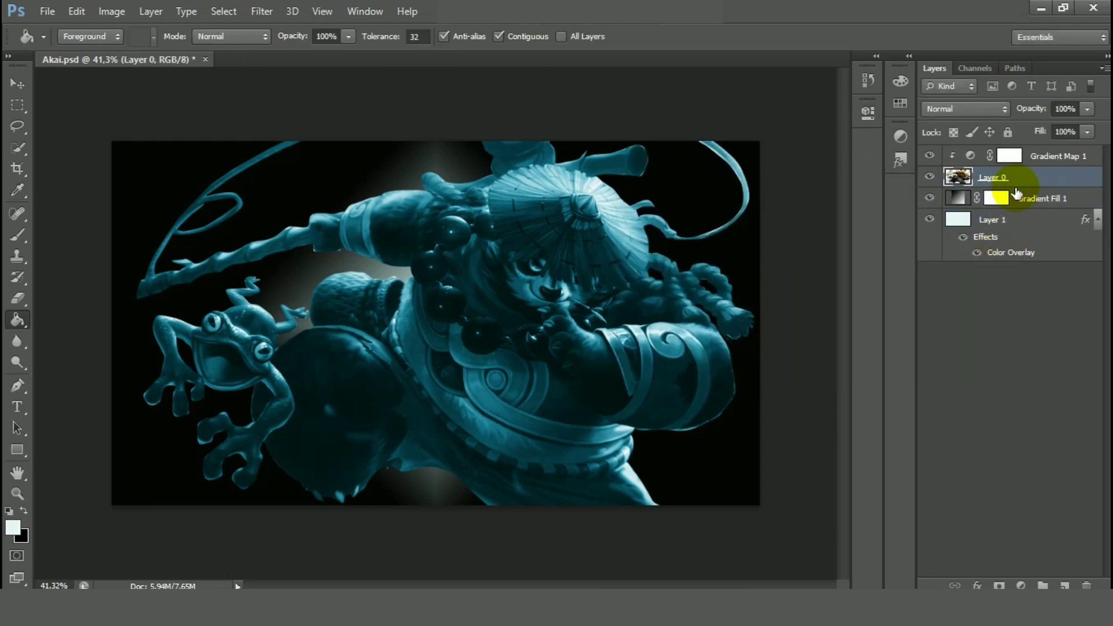
click(17, 385)
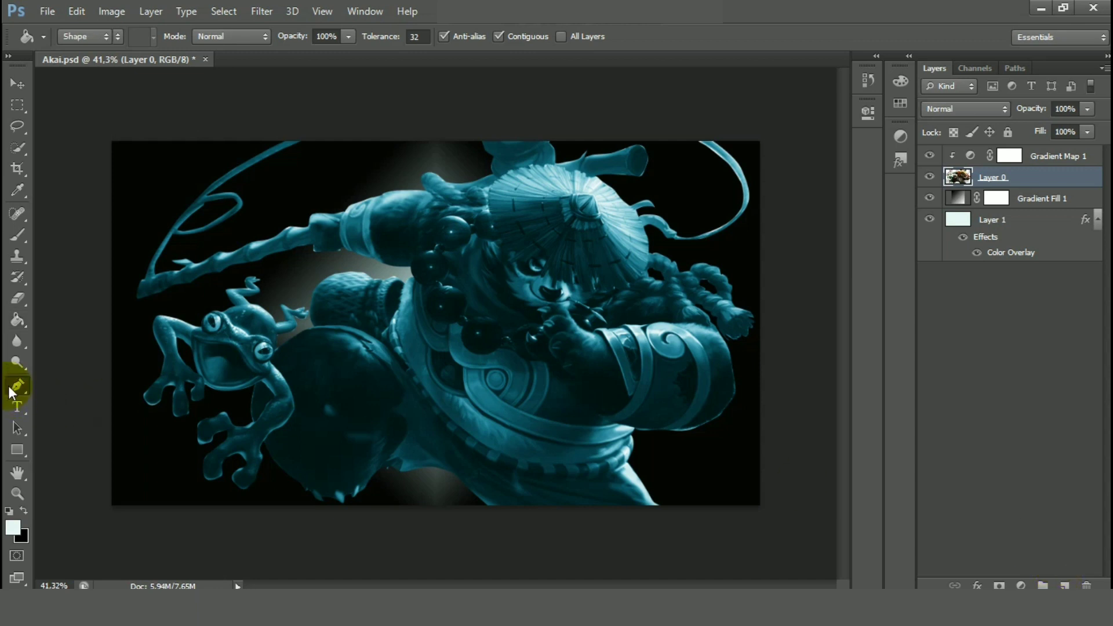
key(ctrl+s)
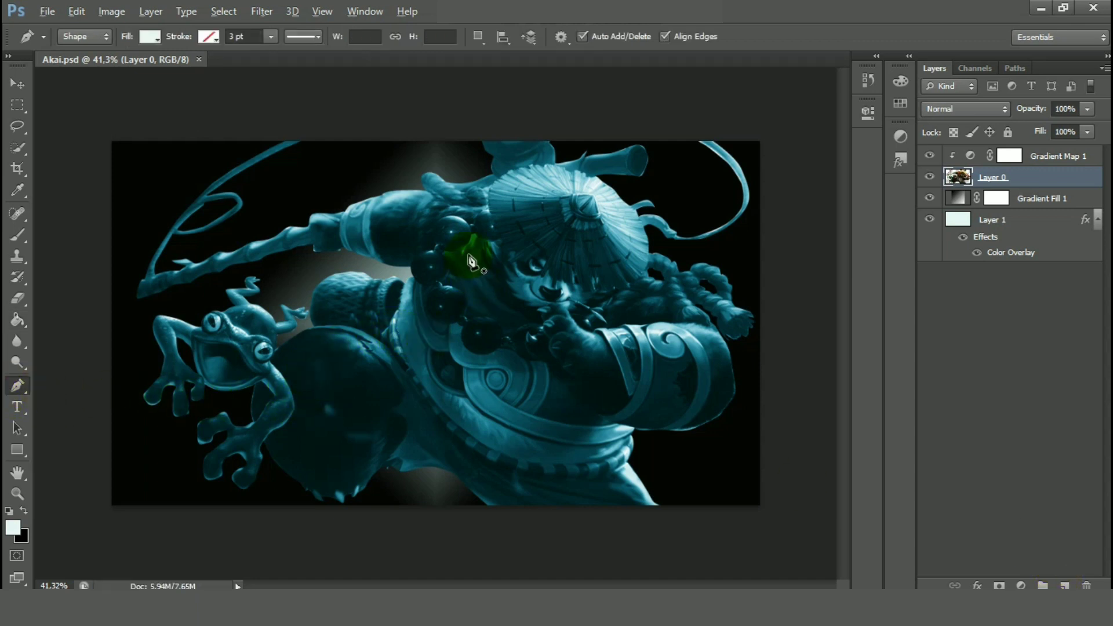
Draw a pale filled Pen shape about 50 by 52 px over the panda's eye, with a short pointed tip extending up and left.
scroll(554, 278, up, 2)
scroll(610, 232, up, 7)
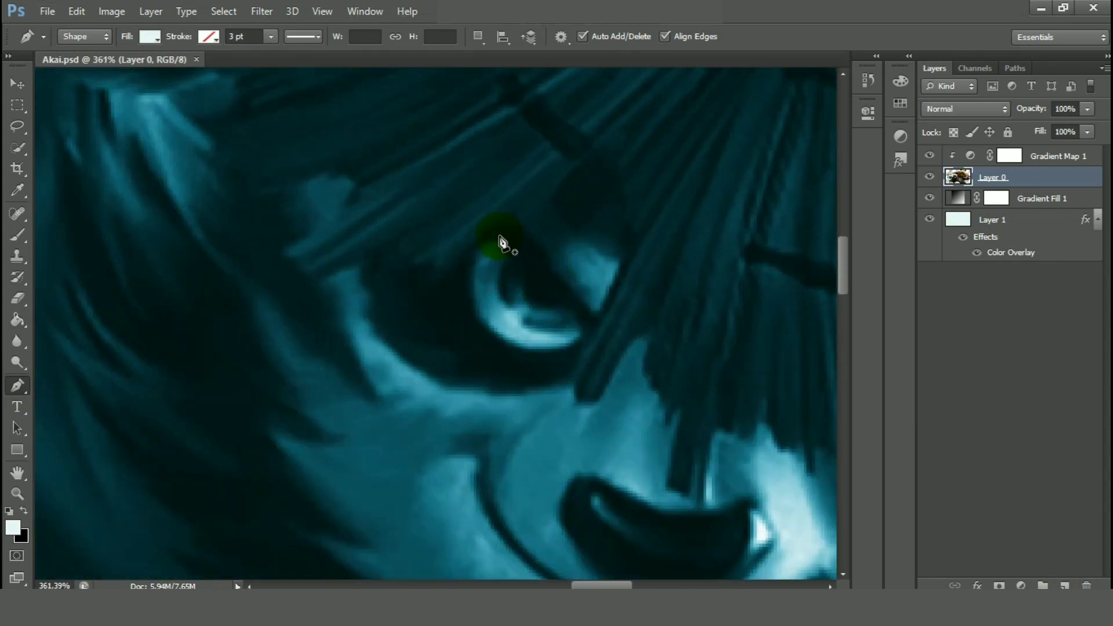
click(498, 240)
key(ctrl+z)
click(495, 225)
drag(581, 303, 530, 363)
drag(500, 348, 468, 283)
drag(494, 226, 475, 243)
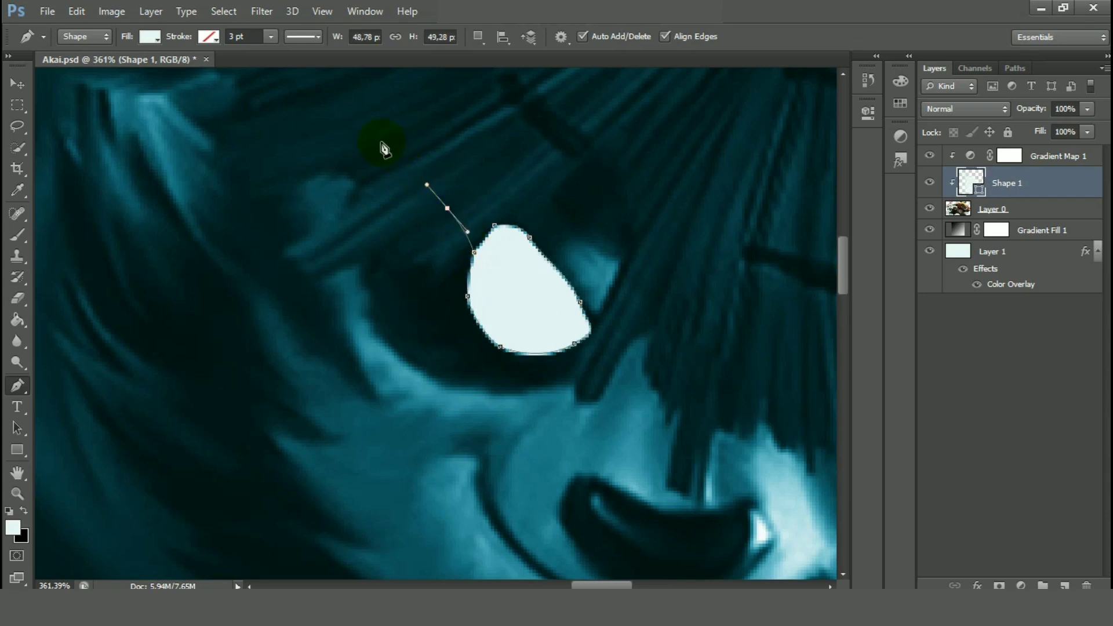
drag(379, 140, 398, 154)
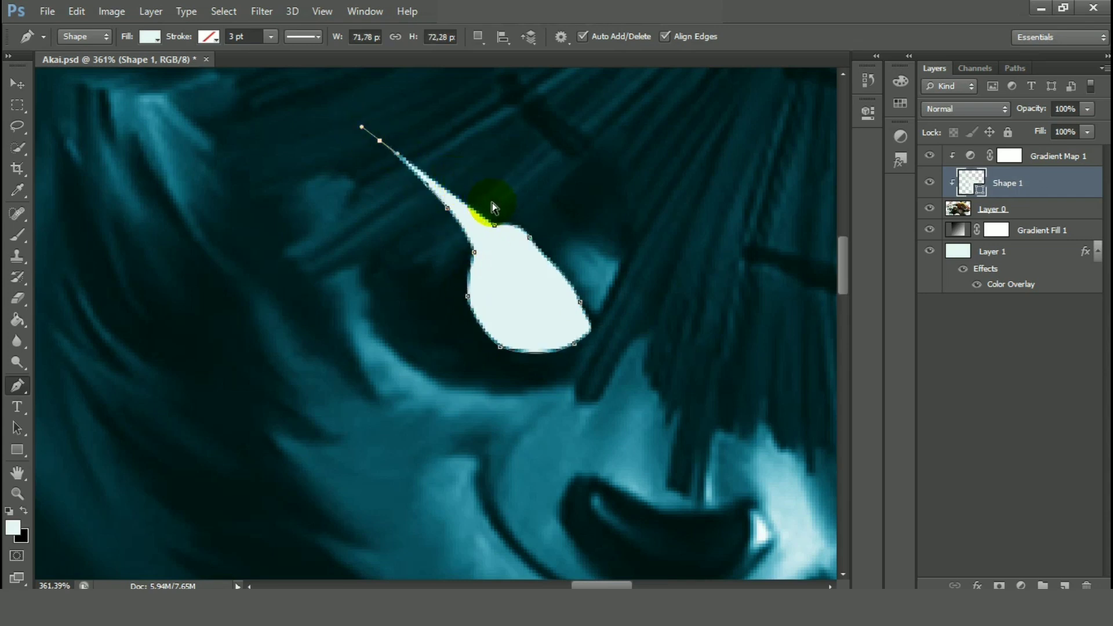
key(ctrl+z)
scroll(497, 234, down, 10)
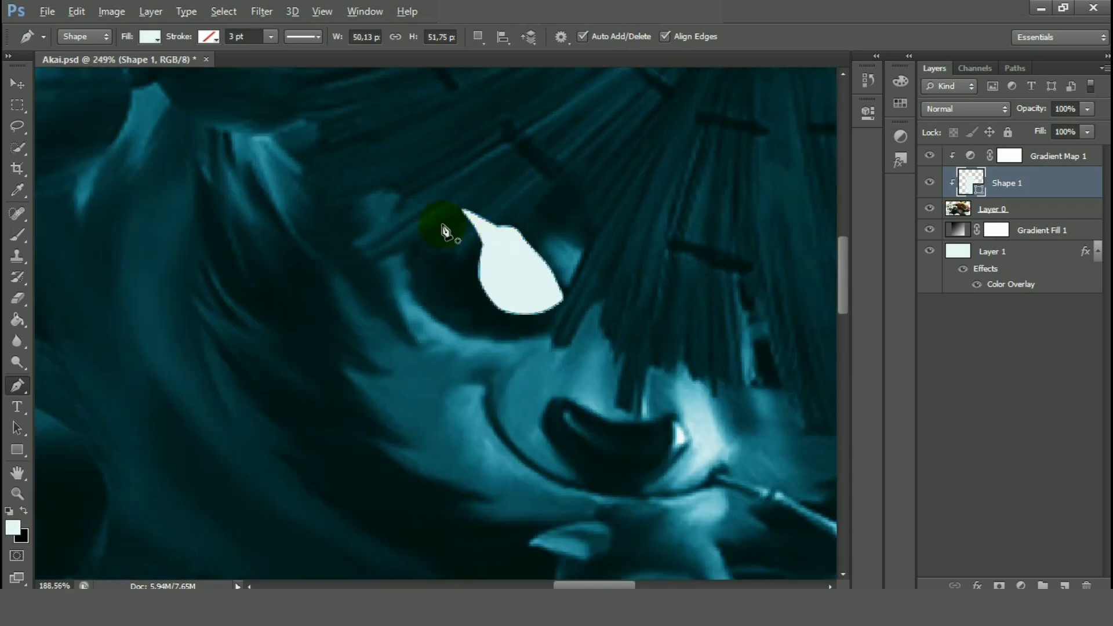
scroll(340, 211, up, 3)
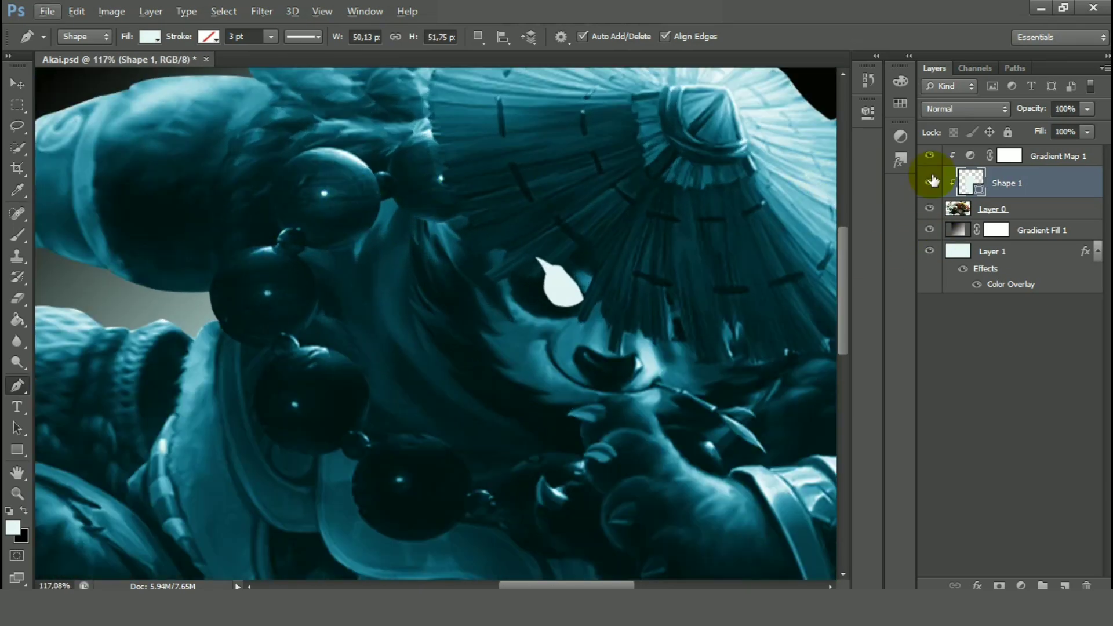
Lower Shape 1's fill to 86% and change its colour to pale blue #c6e5ed.
click(1087, 133)
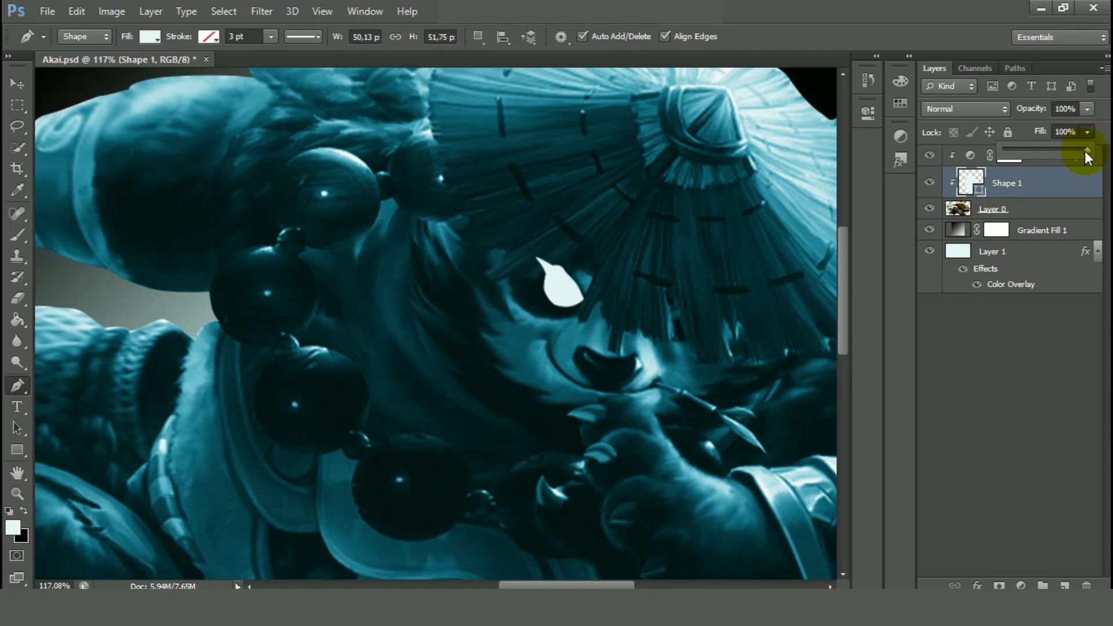
drag(1085, 151, 1076, 150)
double_click(974, 181)
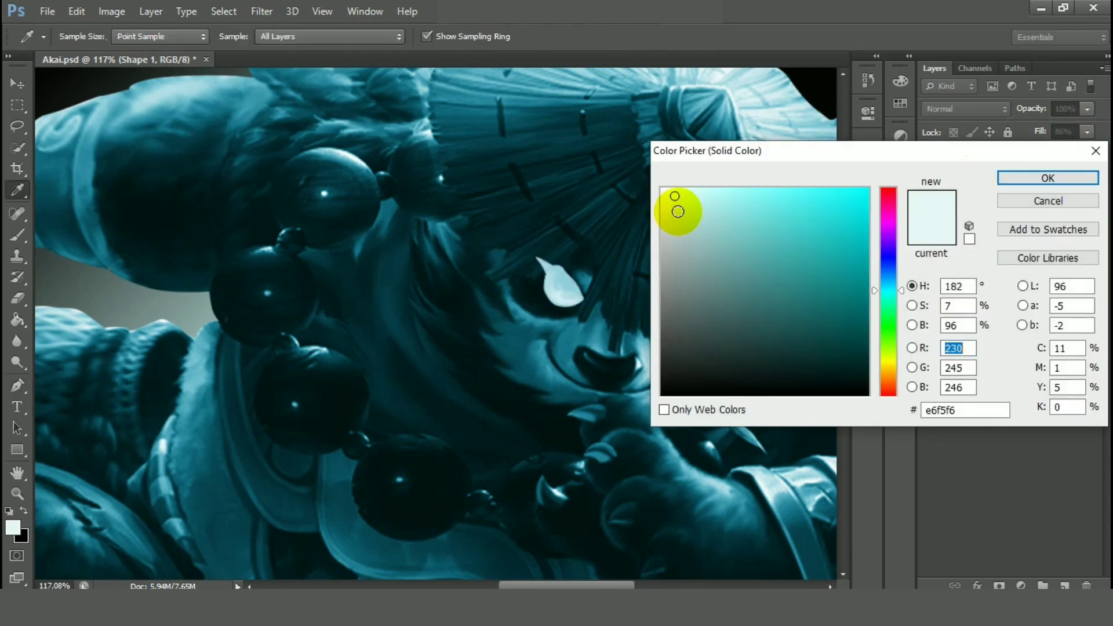
click(738, 117)
click(758, 112)
click(1046, 179)
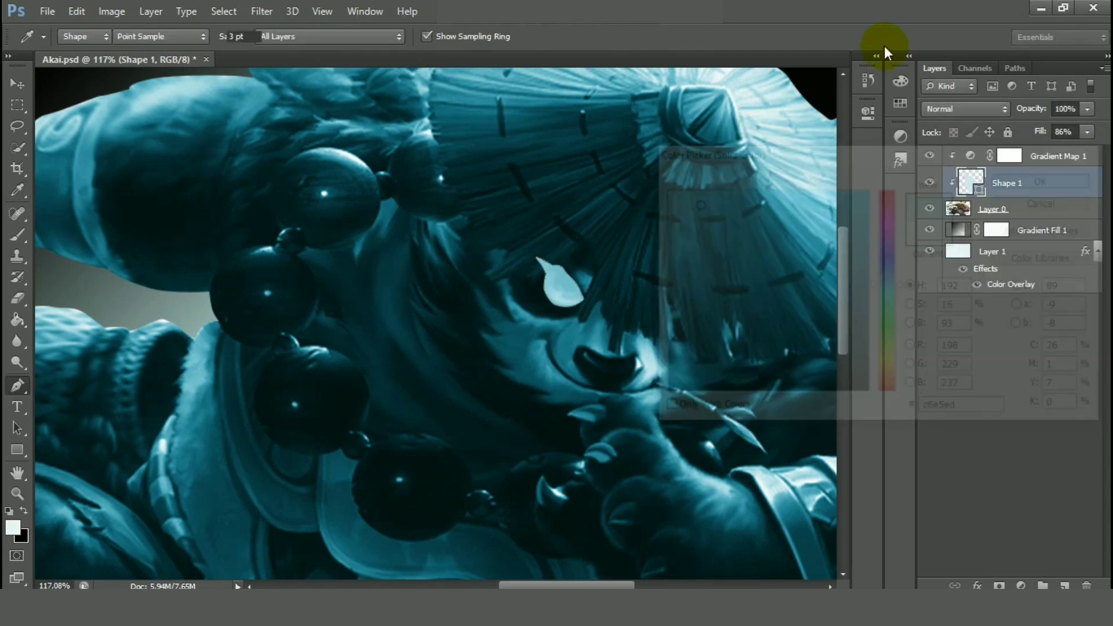
key(p)
Open the Liquify filter on Shape 1, agreeing to rasterize the shape layer.
drag(594, 306, 434, 179)
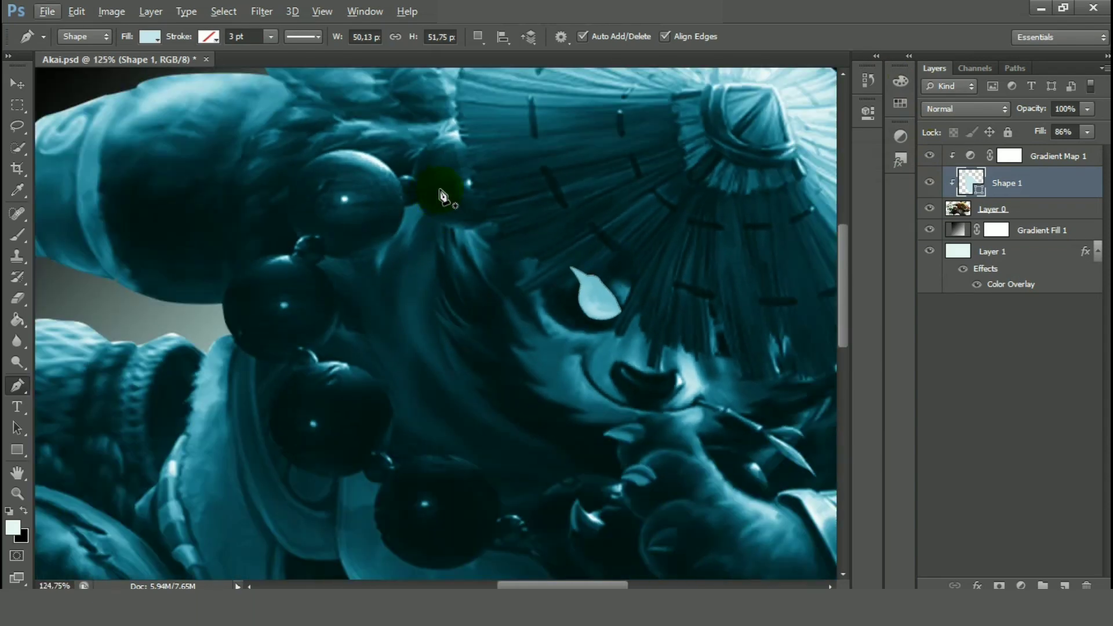
click(274, 9)
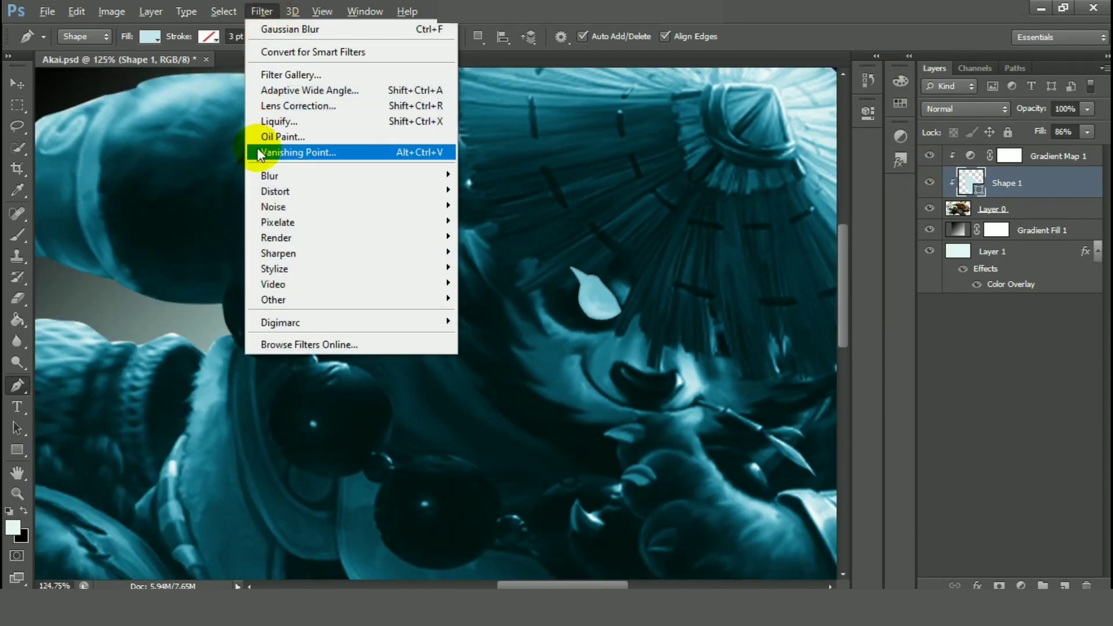
click(277, 122)
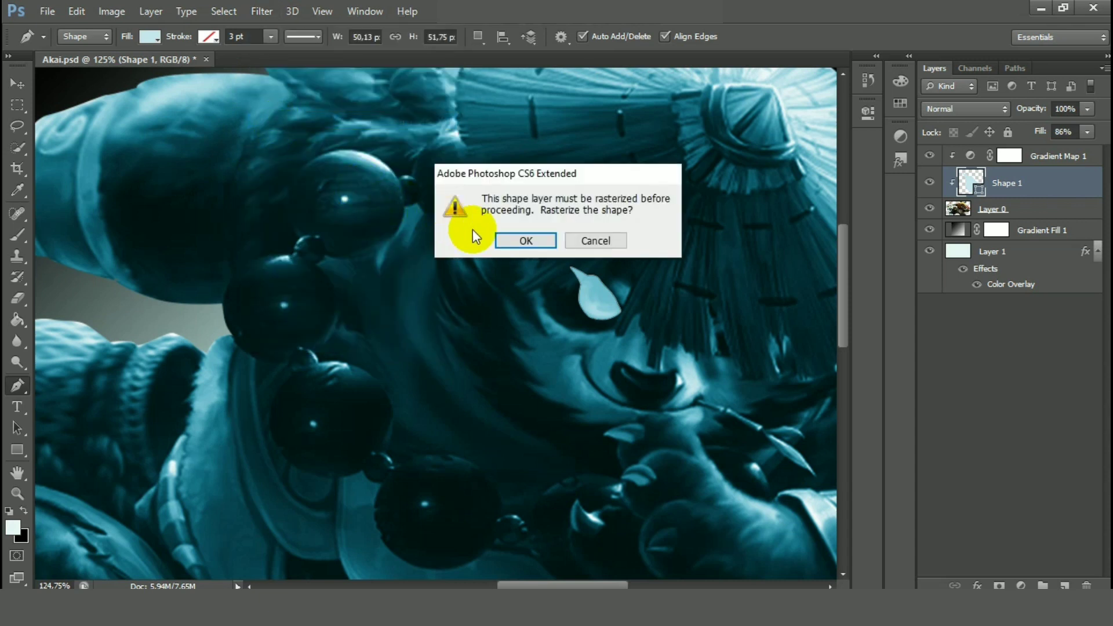
click(524, 242)
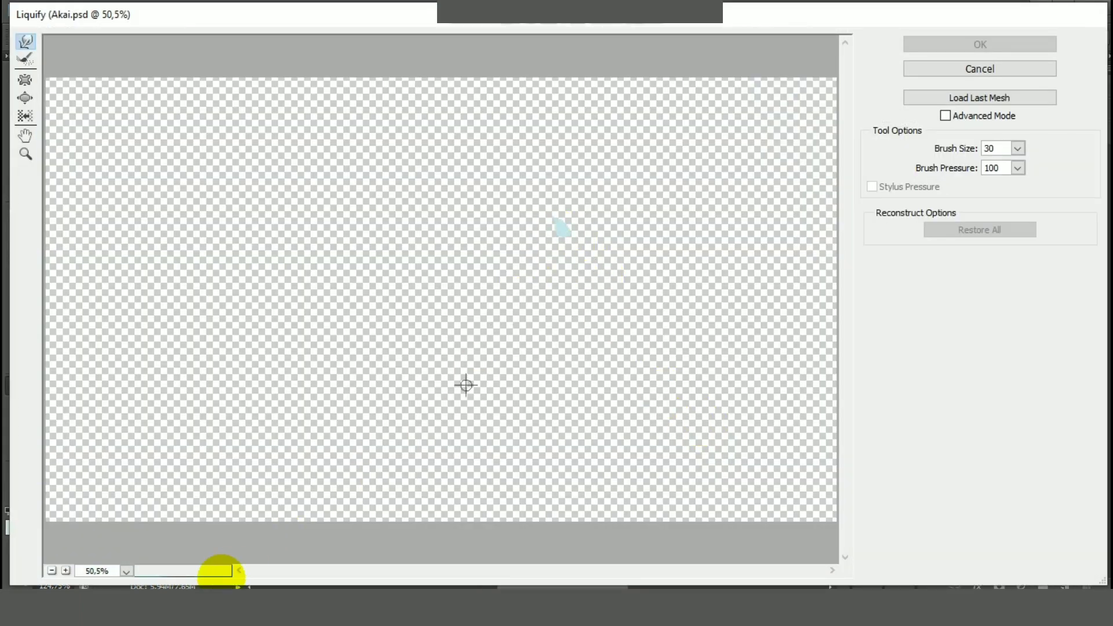
click(66, 571)
click(65, 571)
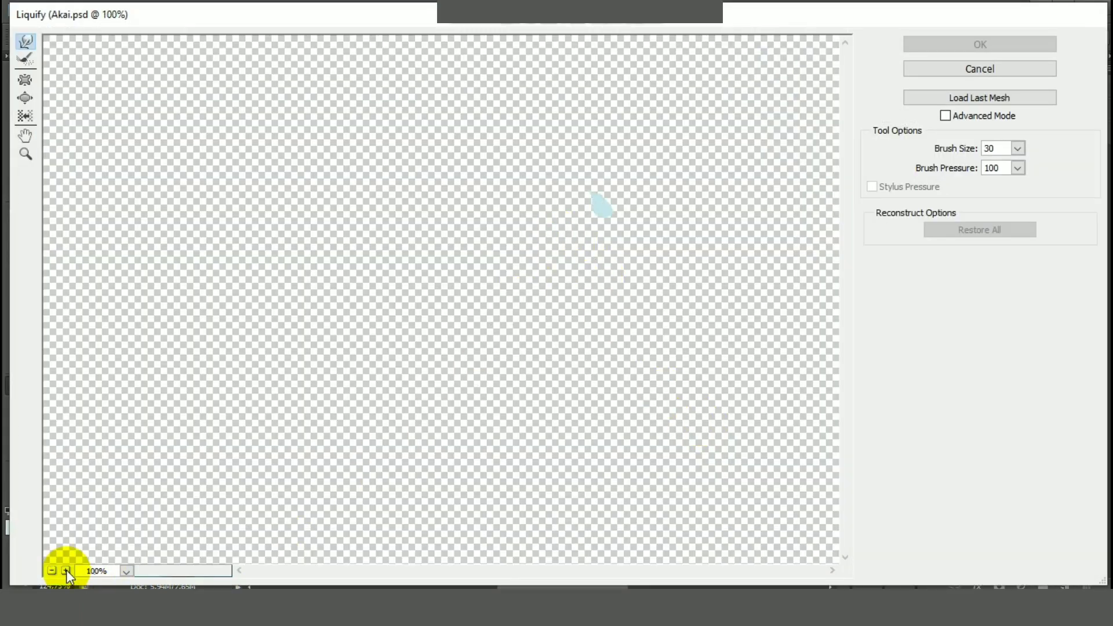
click(65, 571)
click(65, 571)
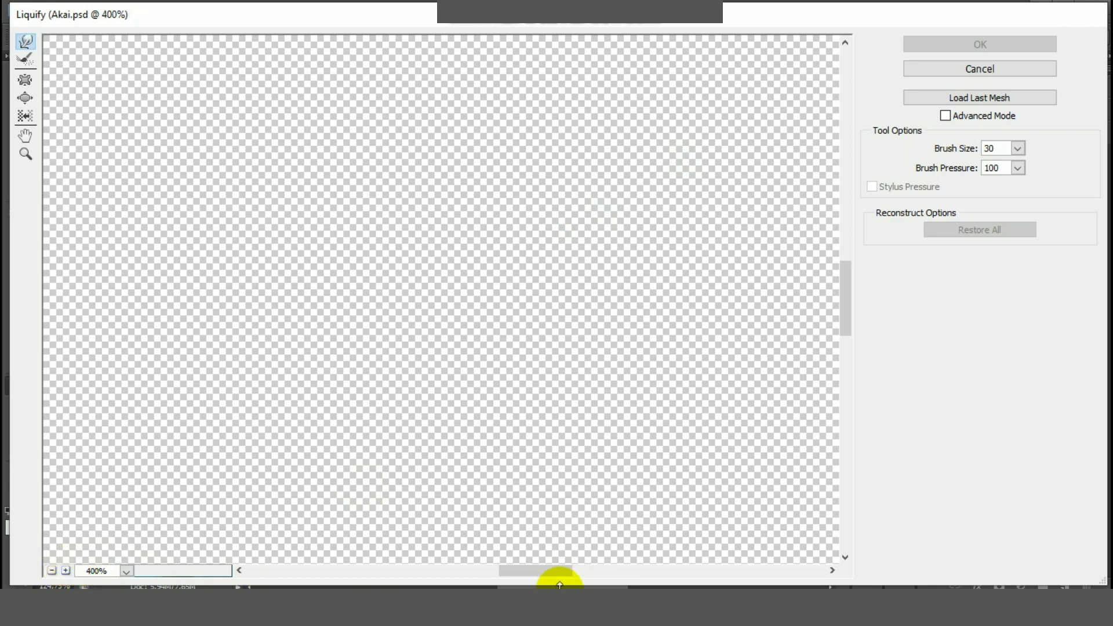
drag(556, 577, 705, 571)
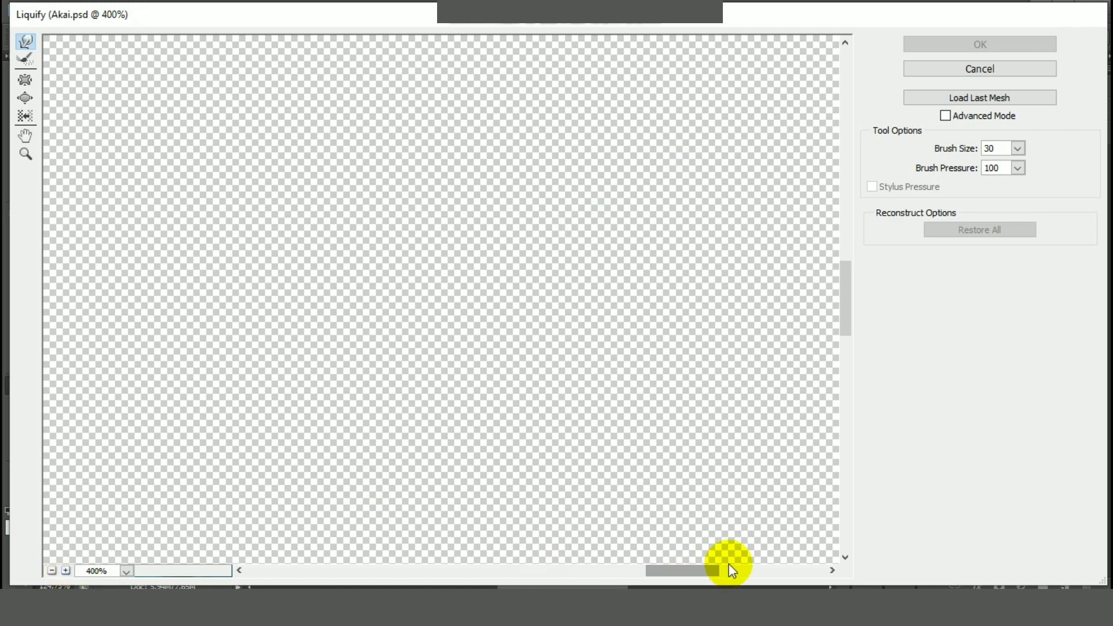
drag(801, 571, 803, 571)
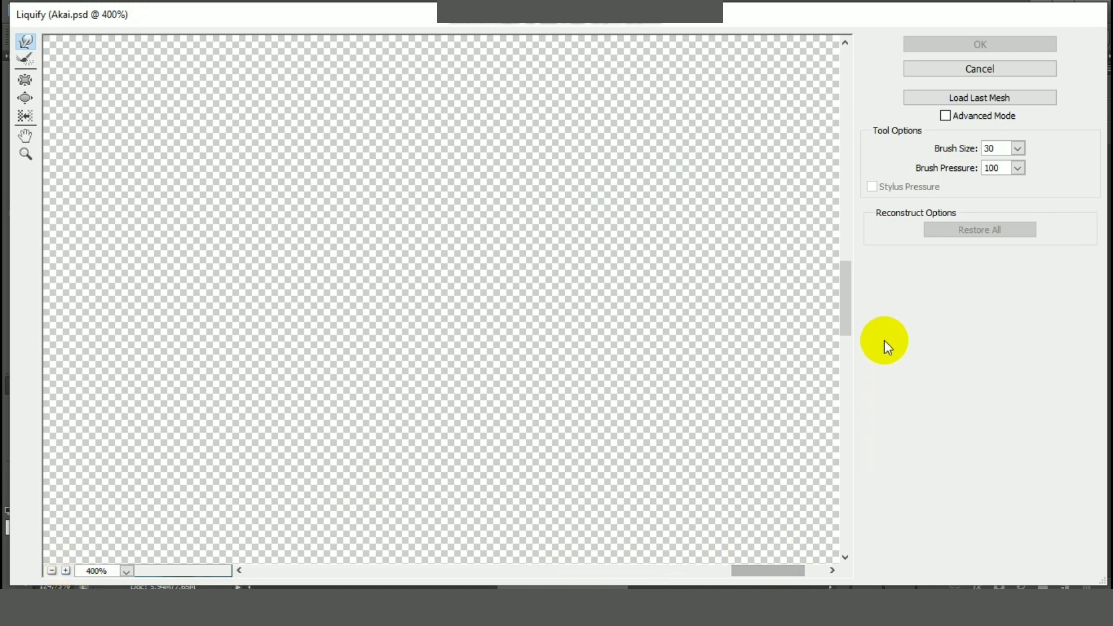
drag(848, 87, 888, 490)
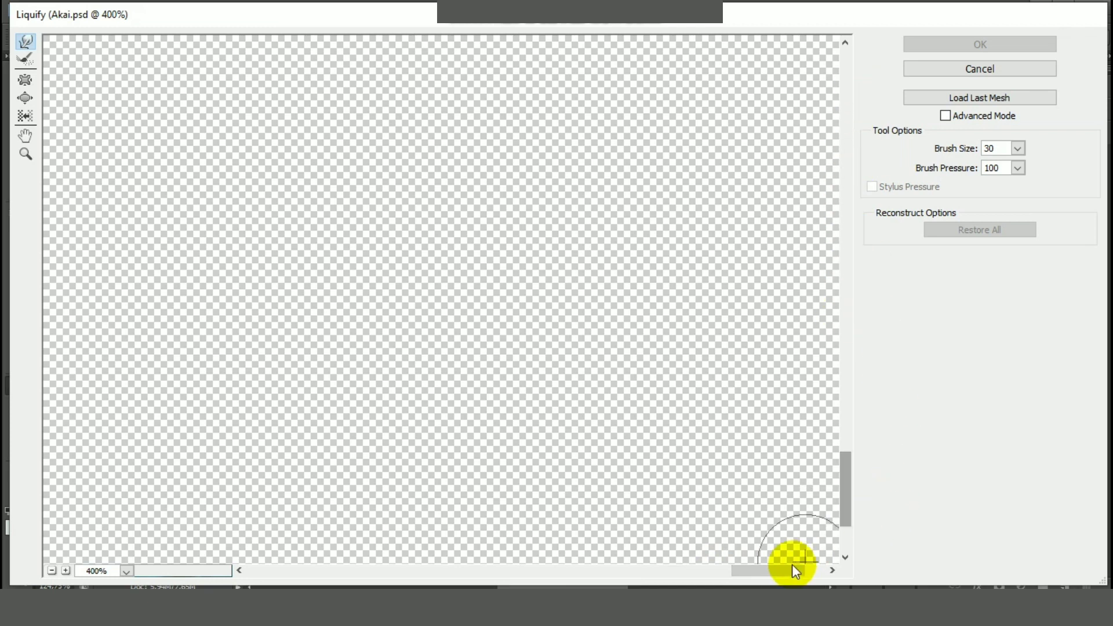
drag(790, 568, 562, 571)
click(51, 571)
click(51, 571)
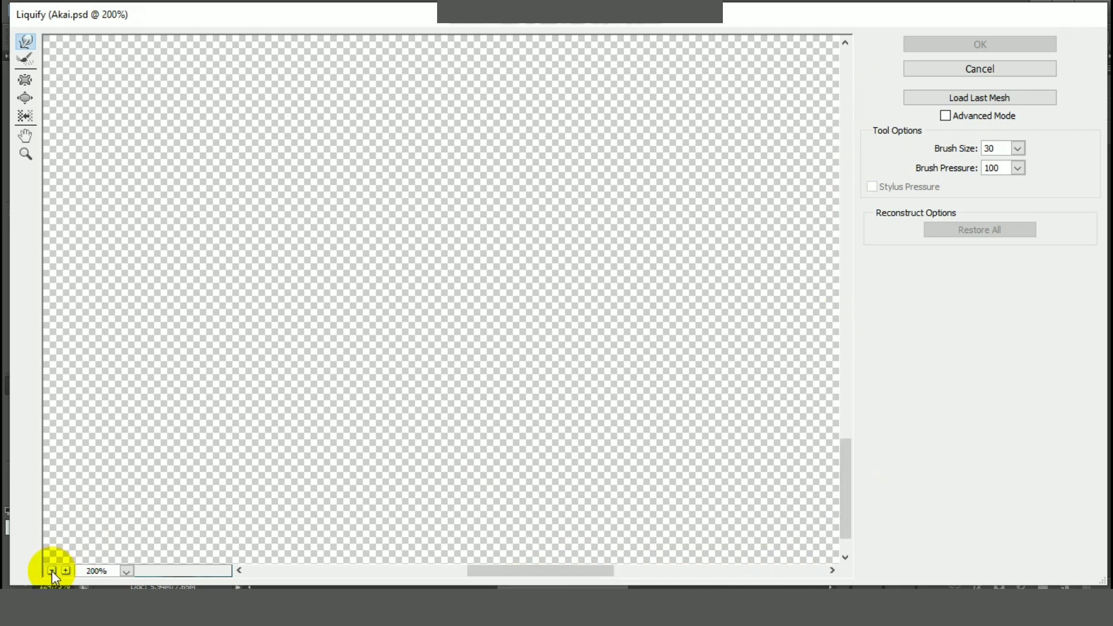
click(51, 571)
click(51, 571)
click(51, 570)
click(51, 571)
Stretch the eye shape's pointed tip up and left with the Forward Warp tool at brush size 30.
click(66, 571)
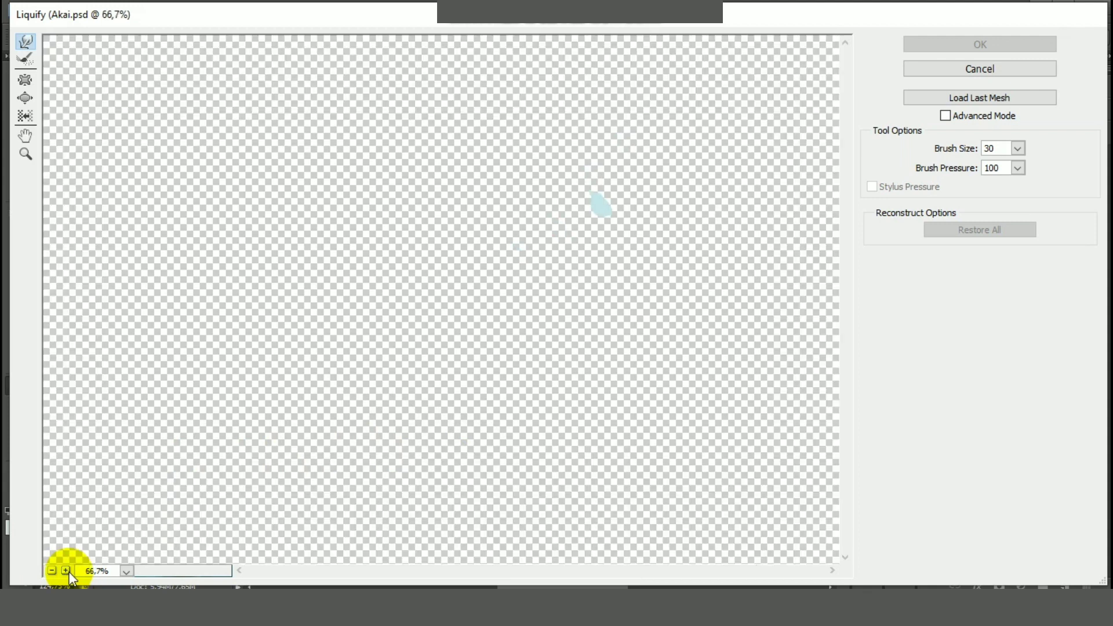
click(67, 572)
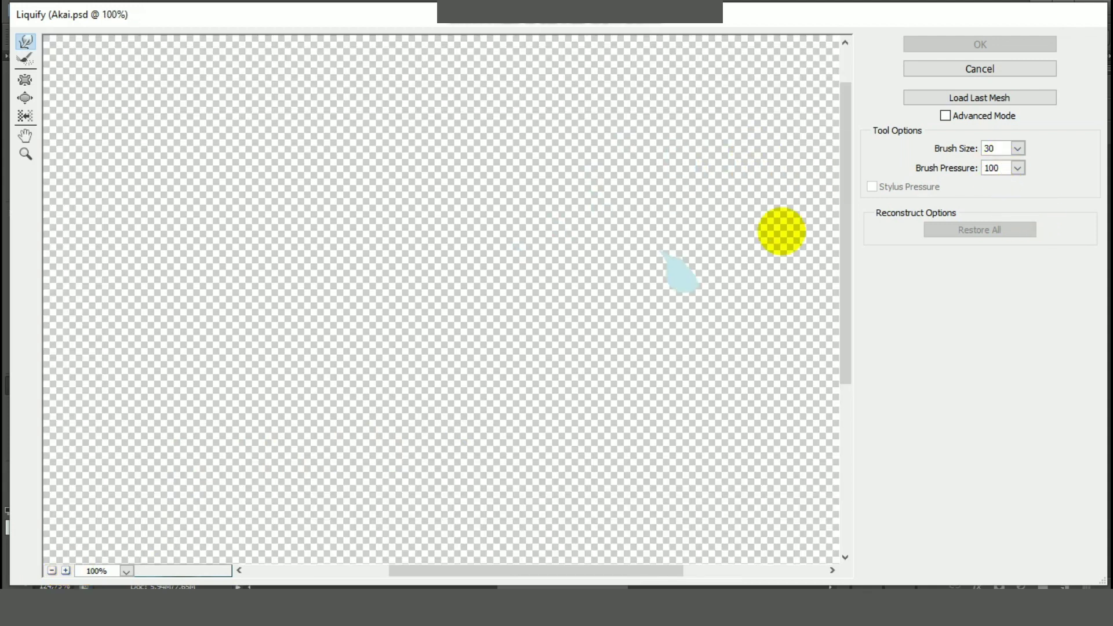
drag(673, 267, 651, 239)
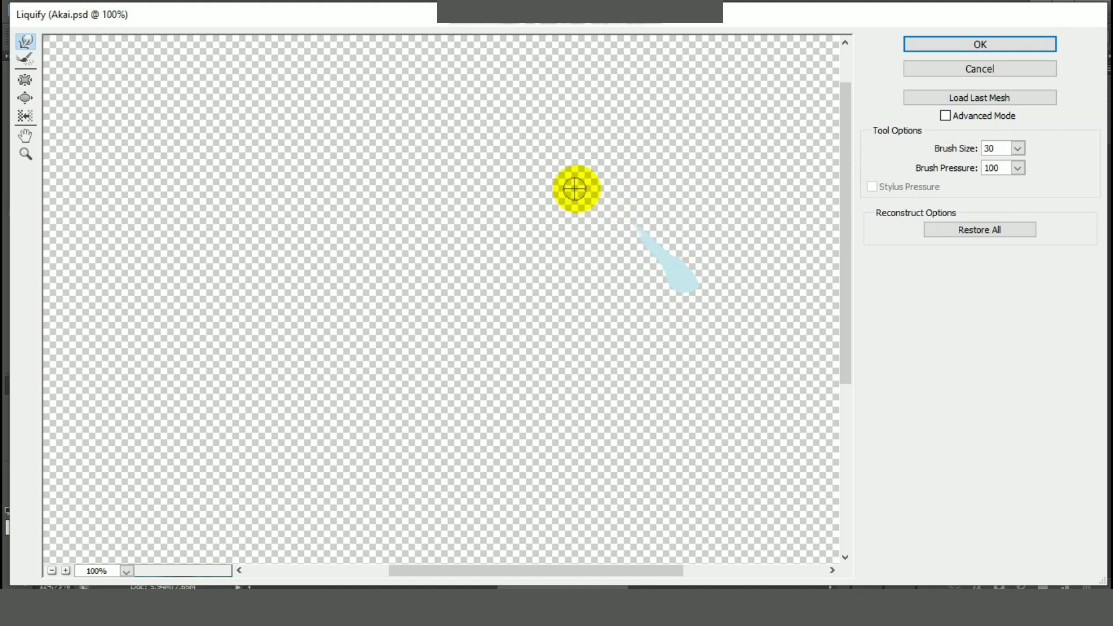
Set the Liquify brush size to 20 and pull the eye's tip further up and left into a thinner trail.
double_click(998, 148)
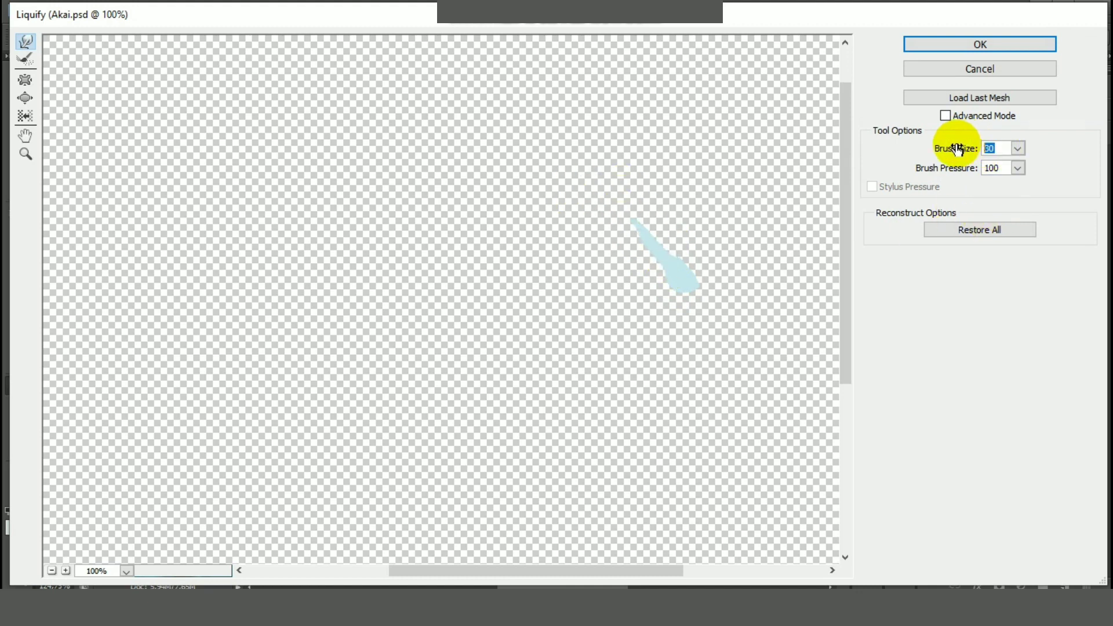
text(20)
drag(644, 238, 599, 172)
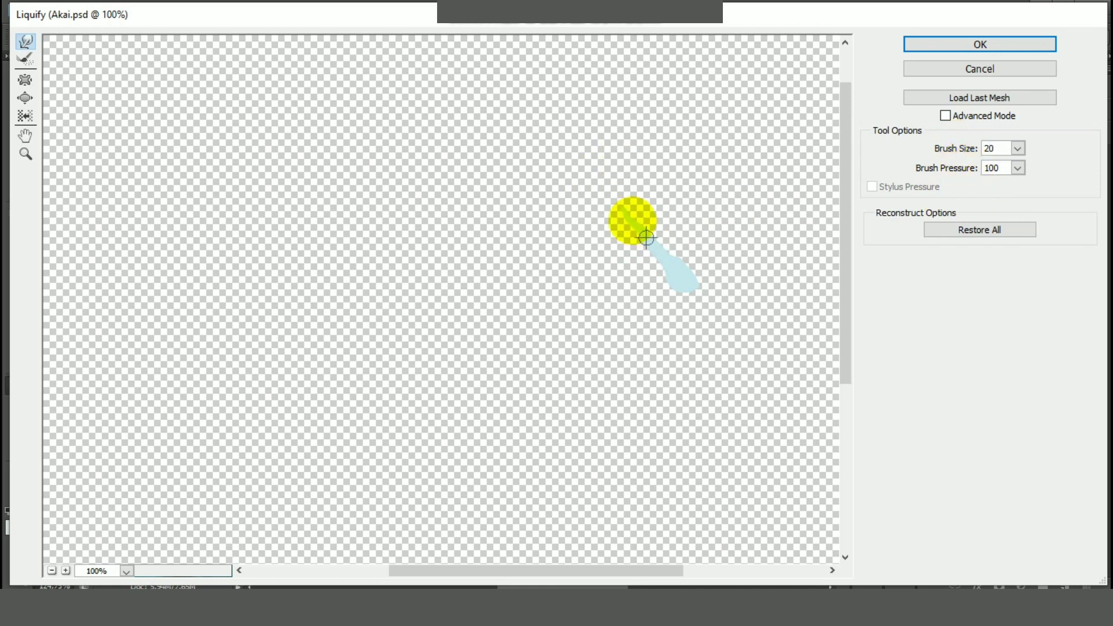
drag(644, 236, 606, 180)
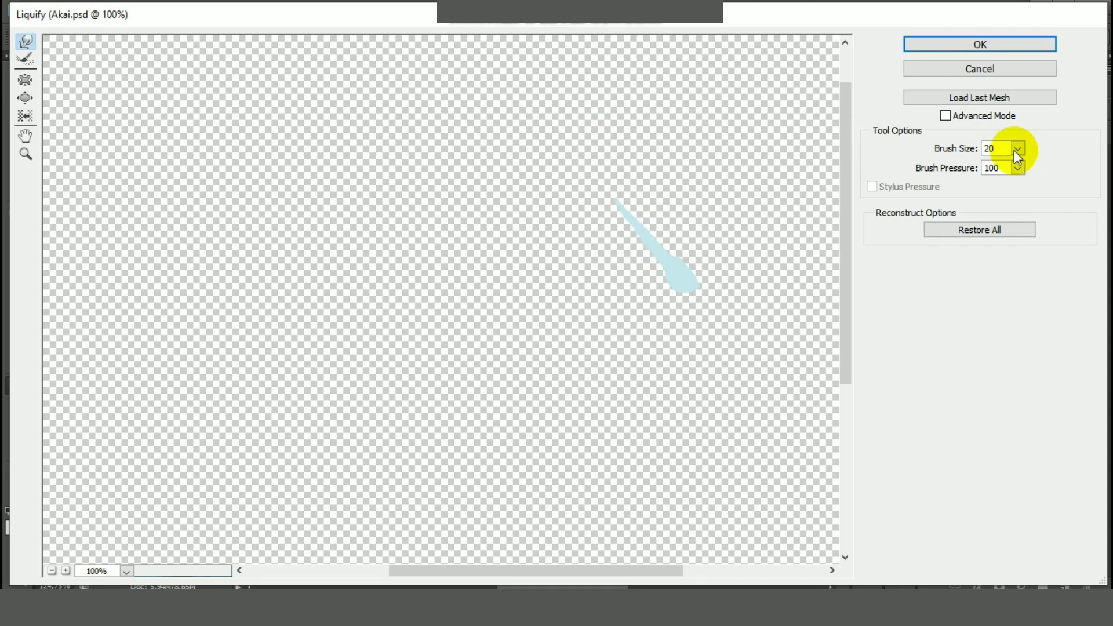
Refine and lengthen the eye's trail with a Liquify brush size of 15, and apply the filter.
click(996, 149)
text(15)
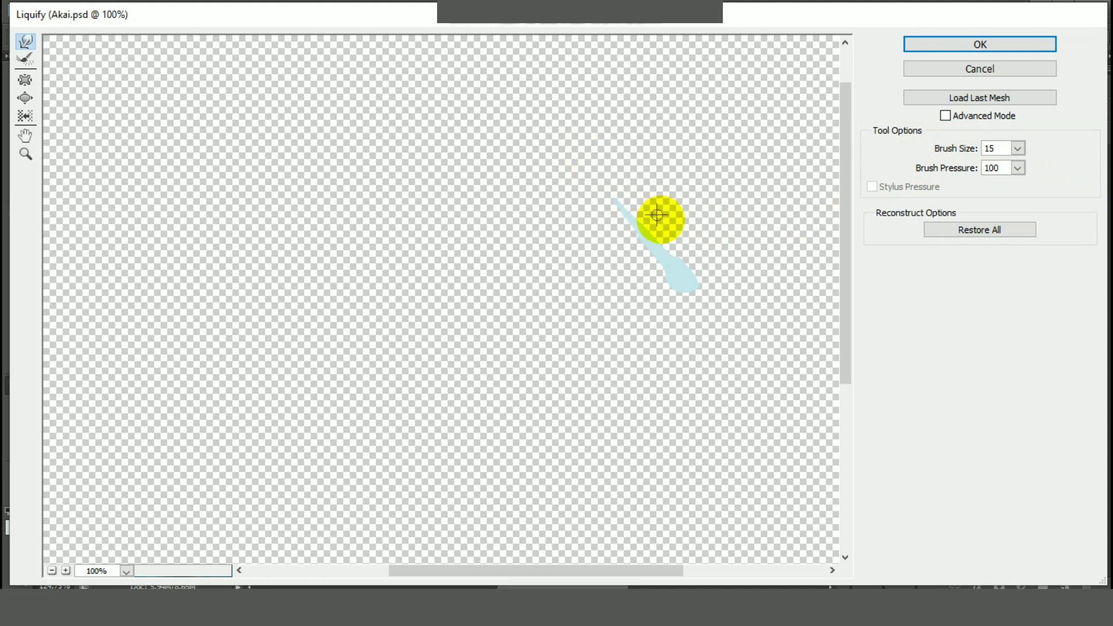
drag(676, 256, 611, 193)
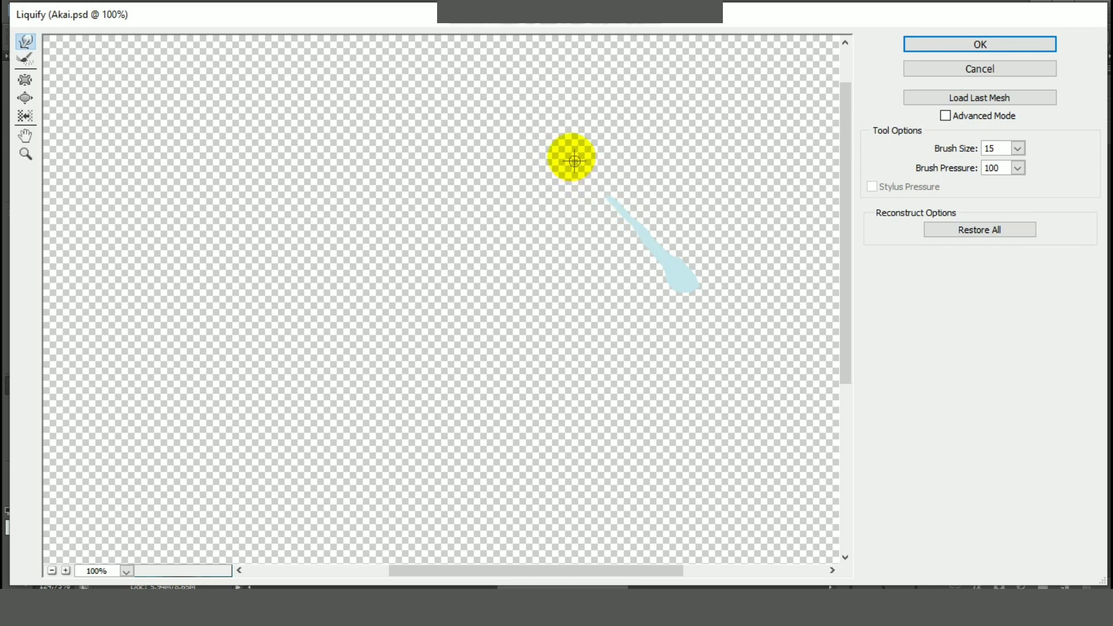
click(1004, 42)
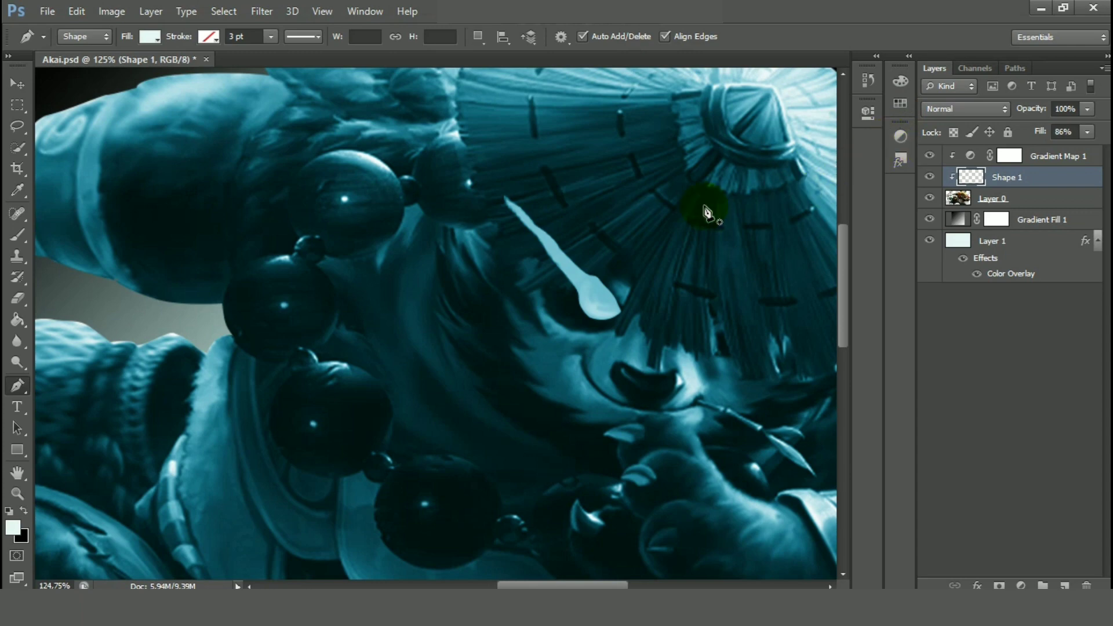
Lower Shape 1's fill to 80%.
scroll(707, 213, down, 5)
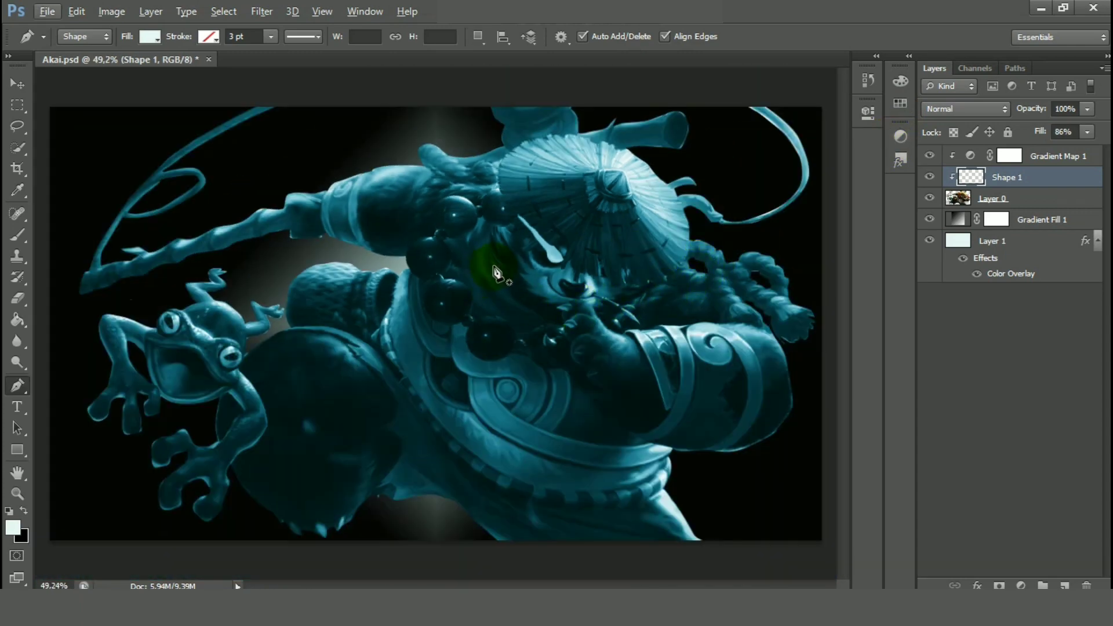
scroll(513, 232, up, 3)
scroll(530, 226, down, 4)
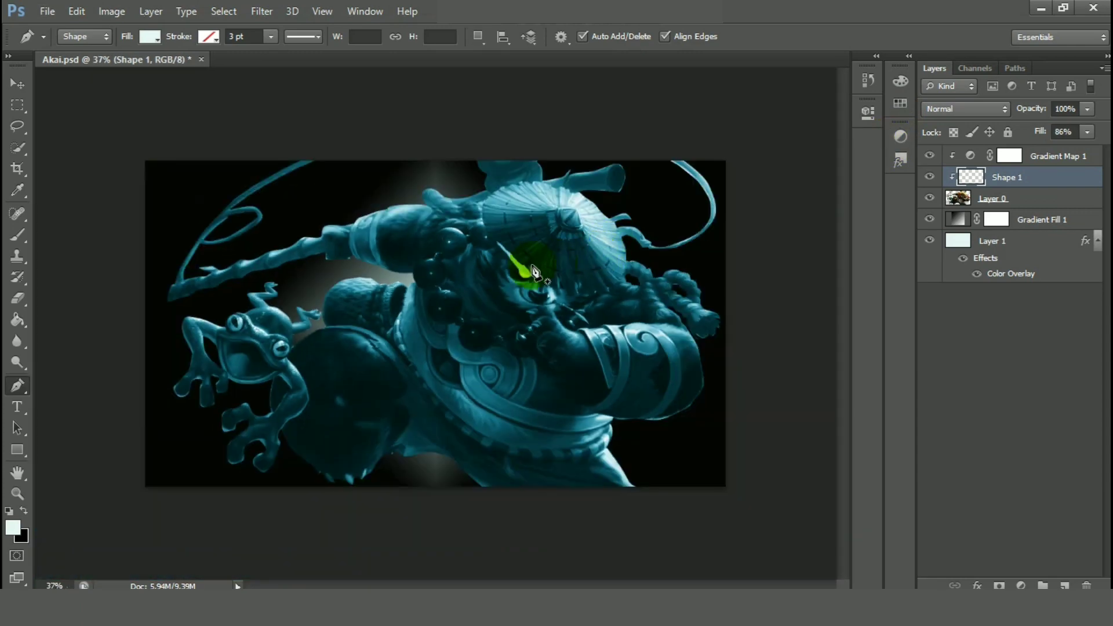
scroll(533, 273, up, 2)
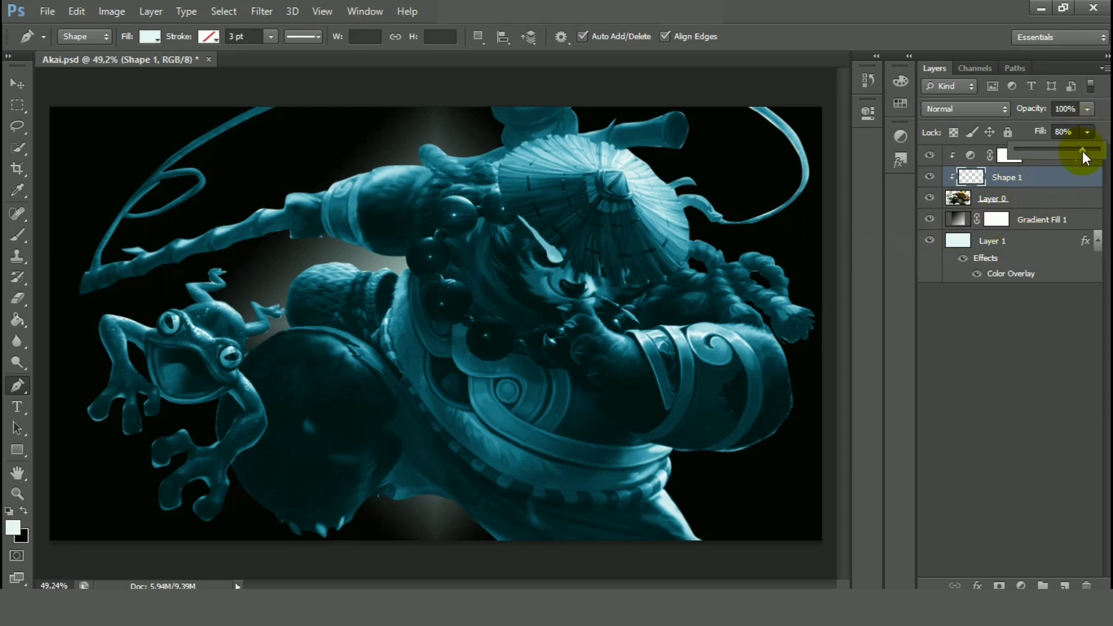
click(1041, 342)
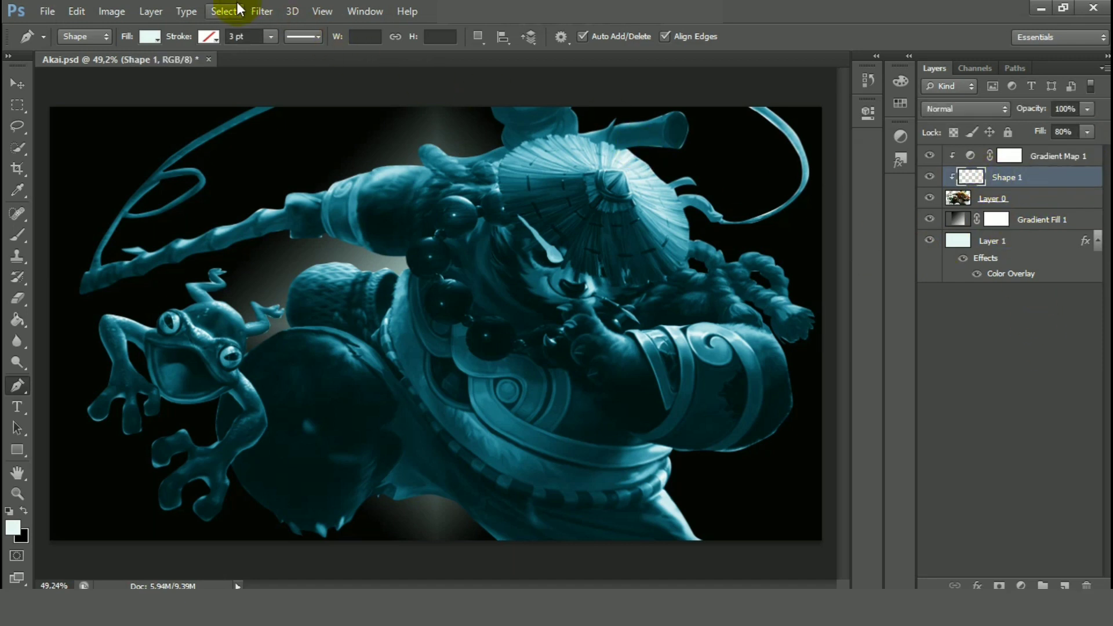
Apply a Gaussian Blur with a 3.0-pixel radius to Shape 1.
click(258, 11)
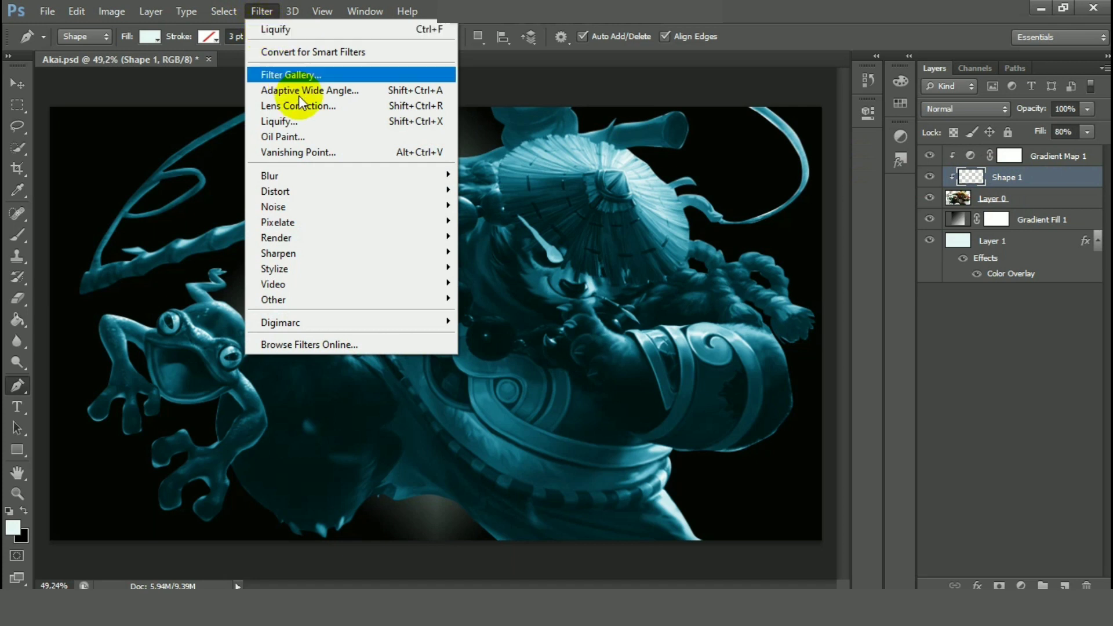
mouse_move(333, 177)
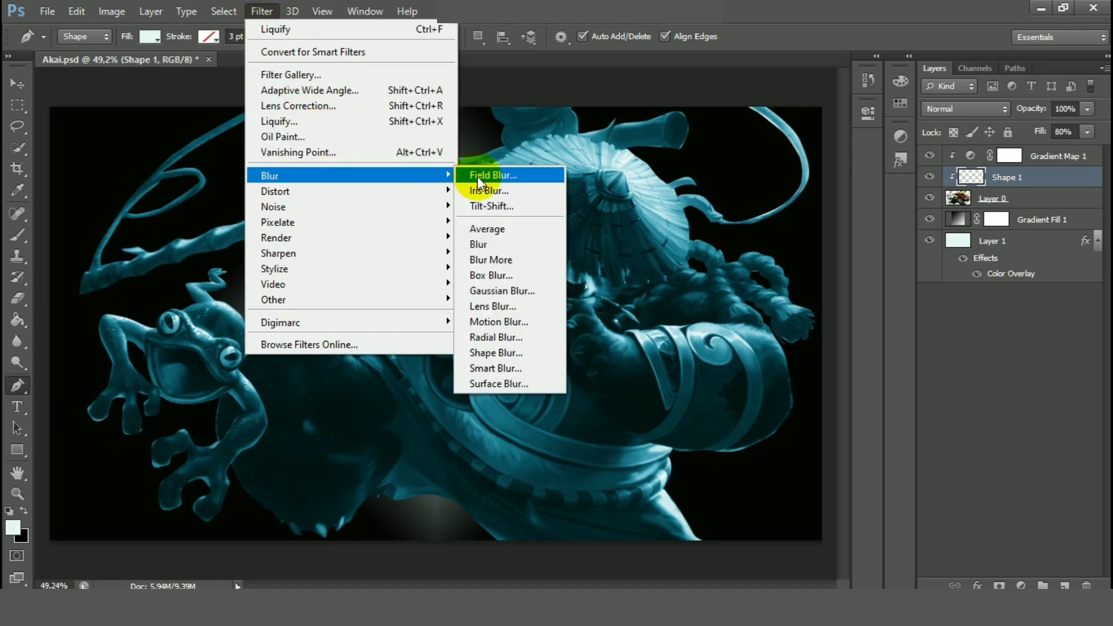
click(512, 291)
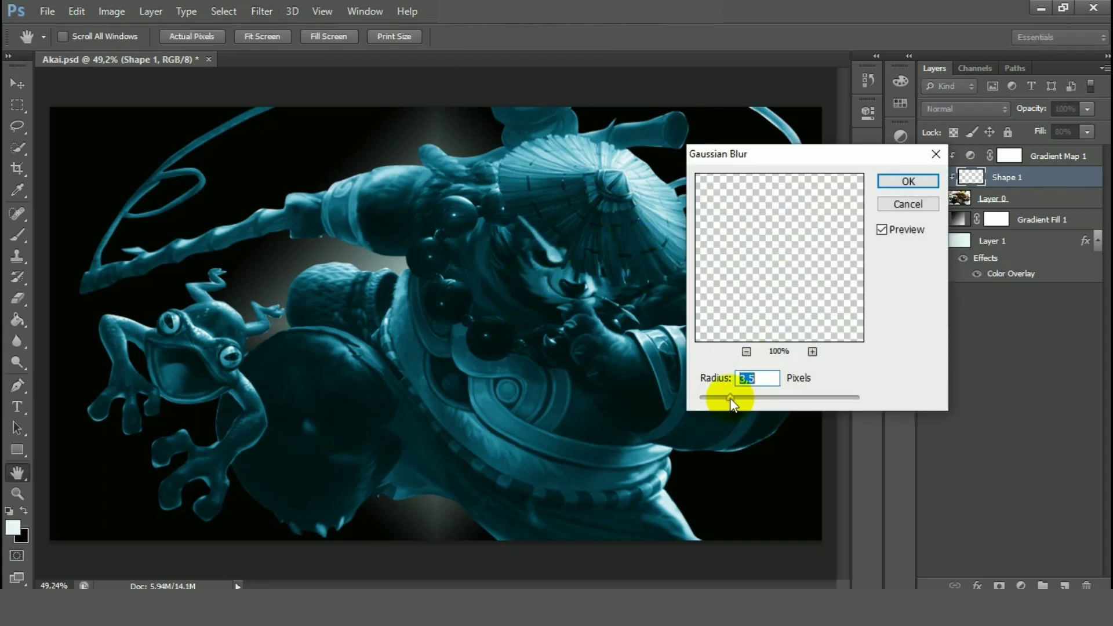
drag(730, 397, 726, 399)
click(725, 399)
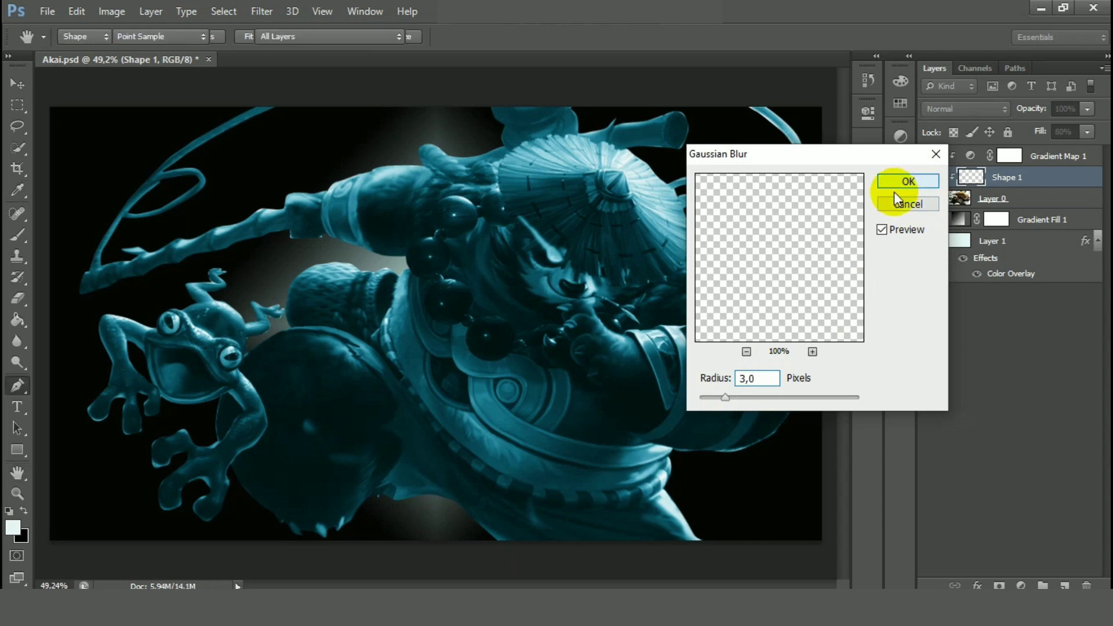
click(908, 181)
Lower Shape 1's opacity to 87% and deselect the layer.
scroll(545, 348, down, 1)
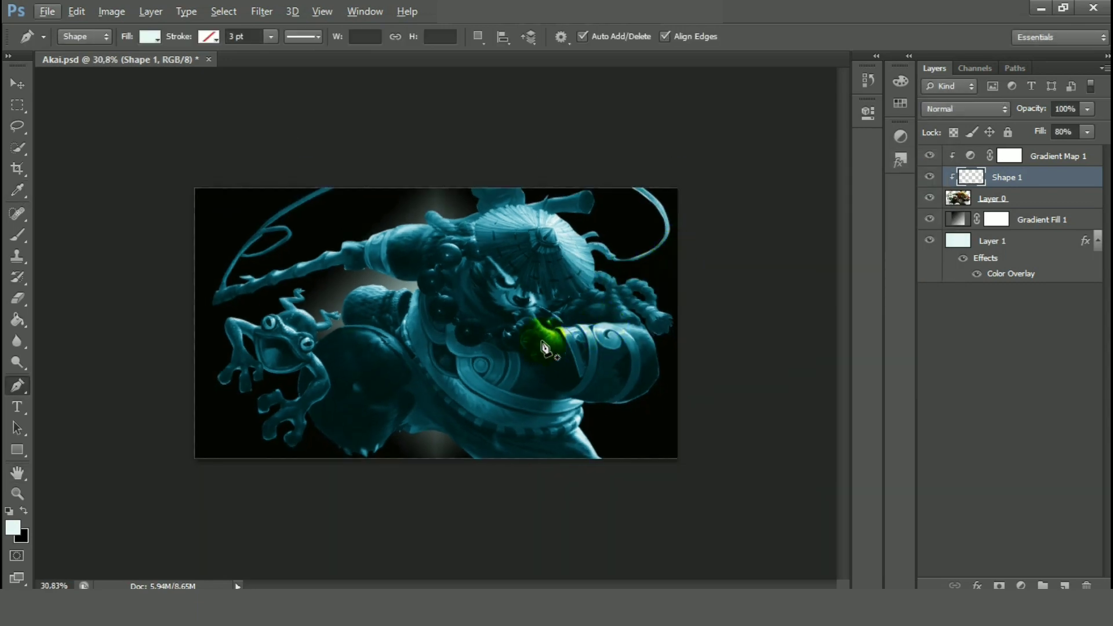
scroll(505, 271, up, 5)
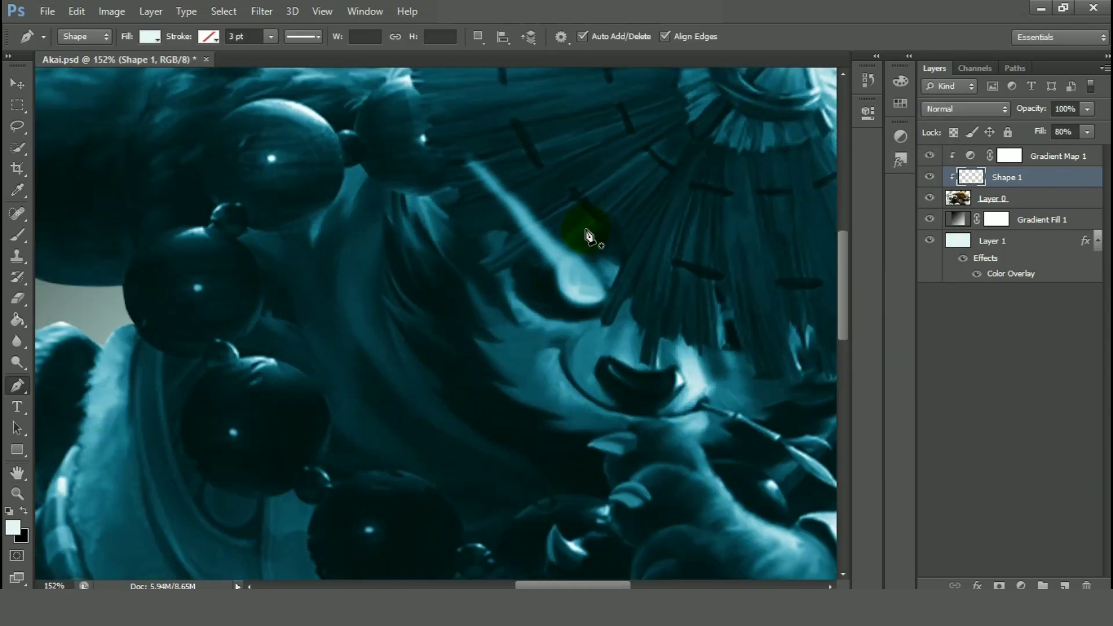
click(1087, 109)
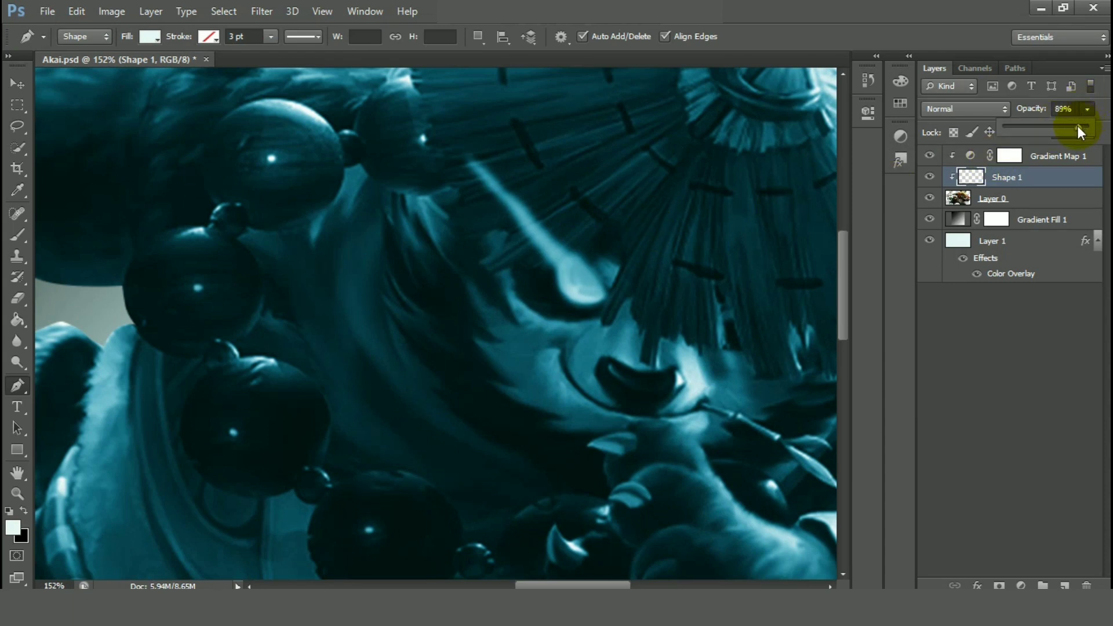
click(1073, 359)
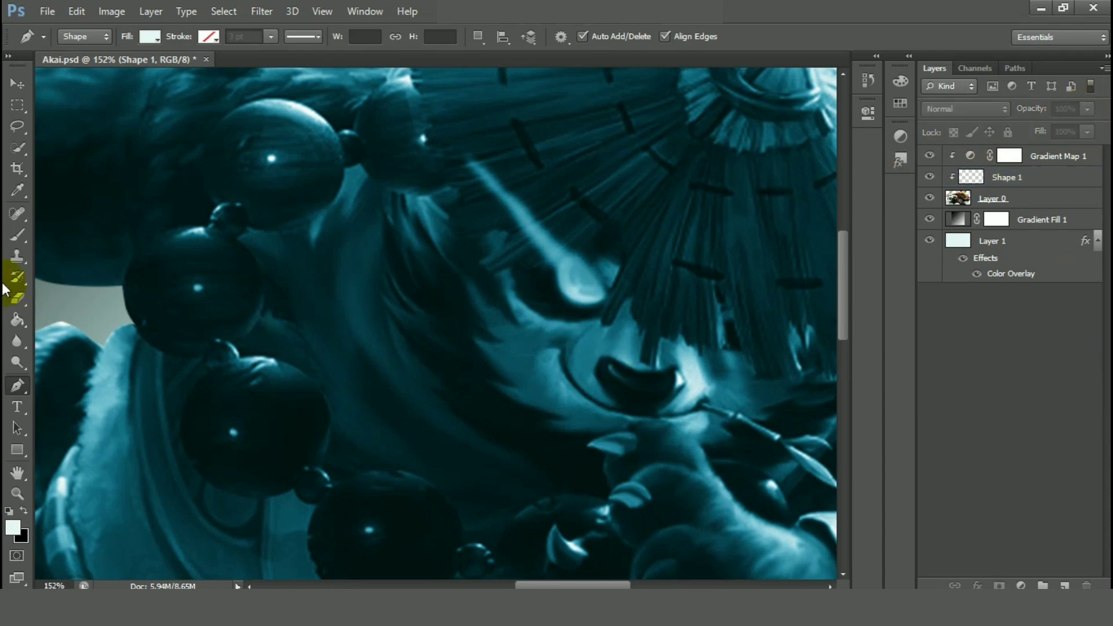
Select Shape 1 and soften the edge of the glowing eye's trail with the Eraser at size 45 and 68% opacity.
click(17, 298)
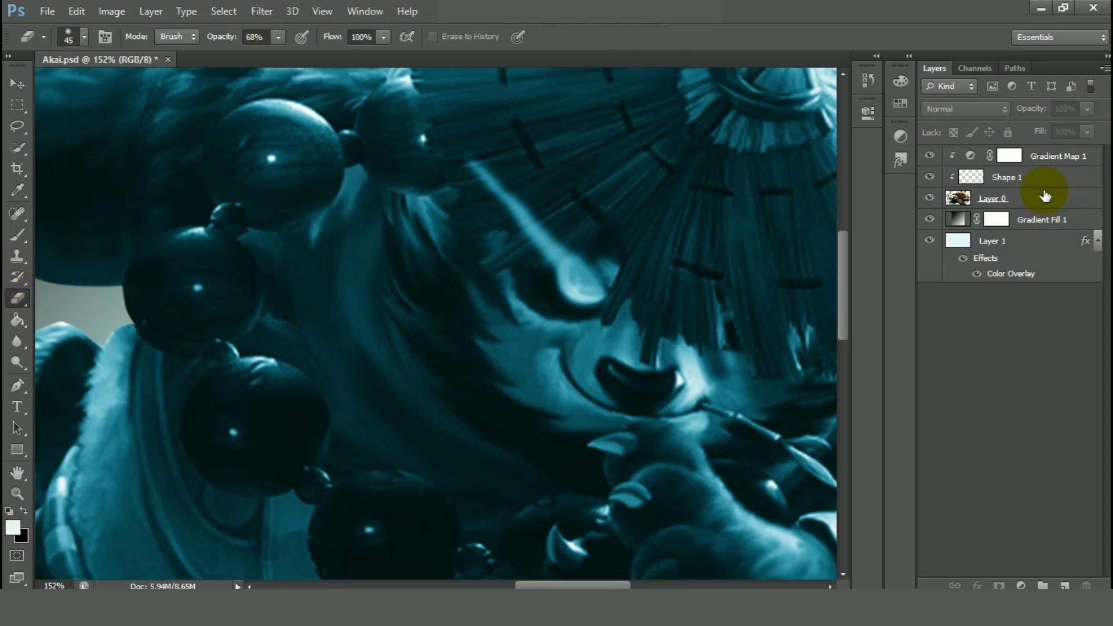
click(1012, 177)
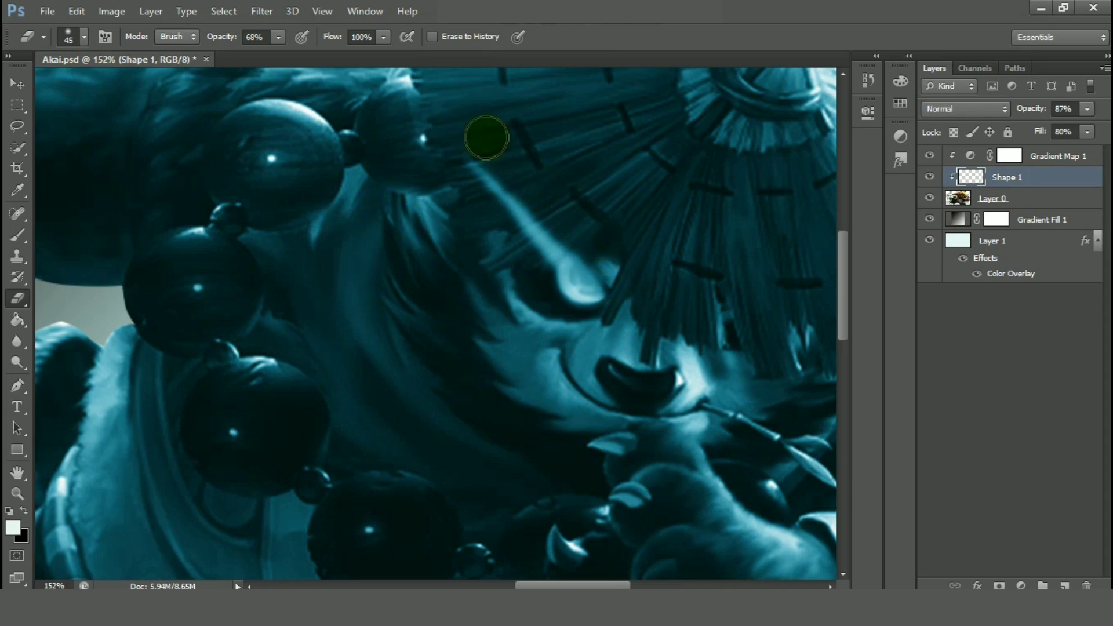
drag(516, 299, 515, 281)
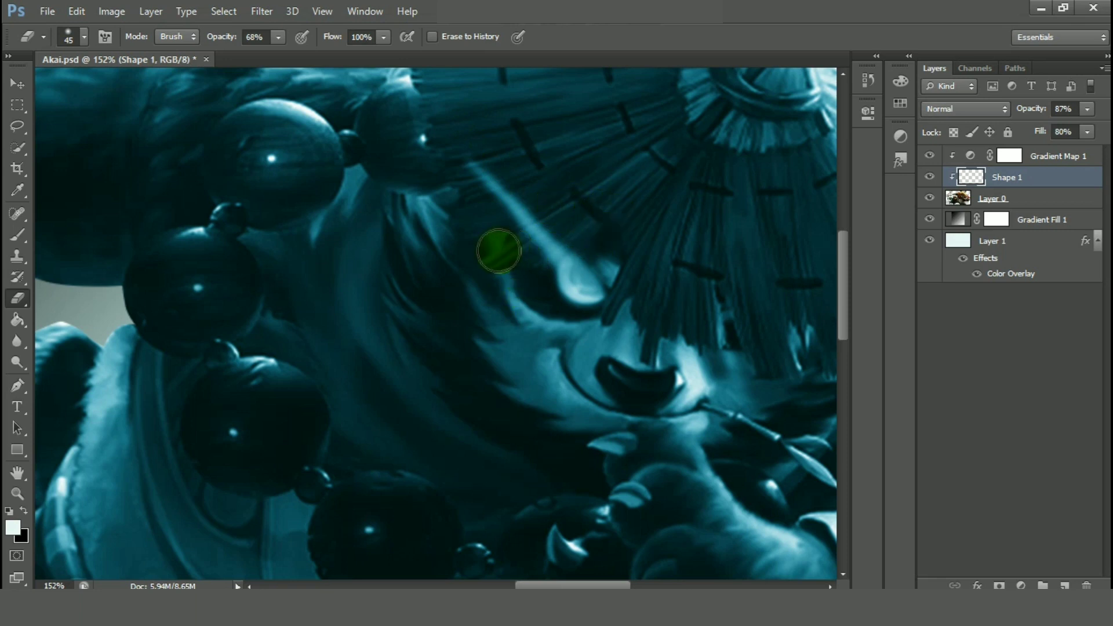
scroll(681, 304, down, 5)
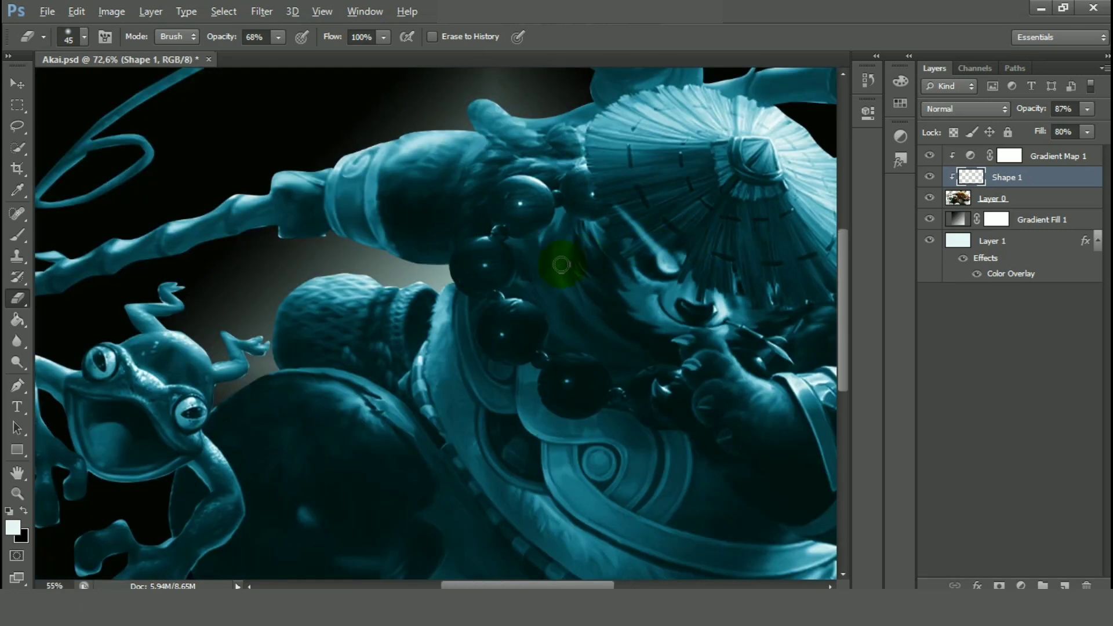
Bend the upper end of the glowing eye's trail upward on Shape 1 with Liquify's Forward Warp at brush size 30.
scroll(561, 264, down, 2)
scroll(721, 306, down, 3)
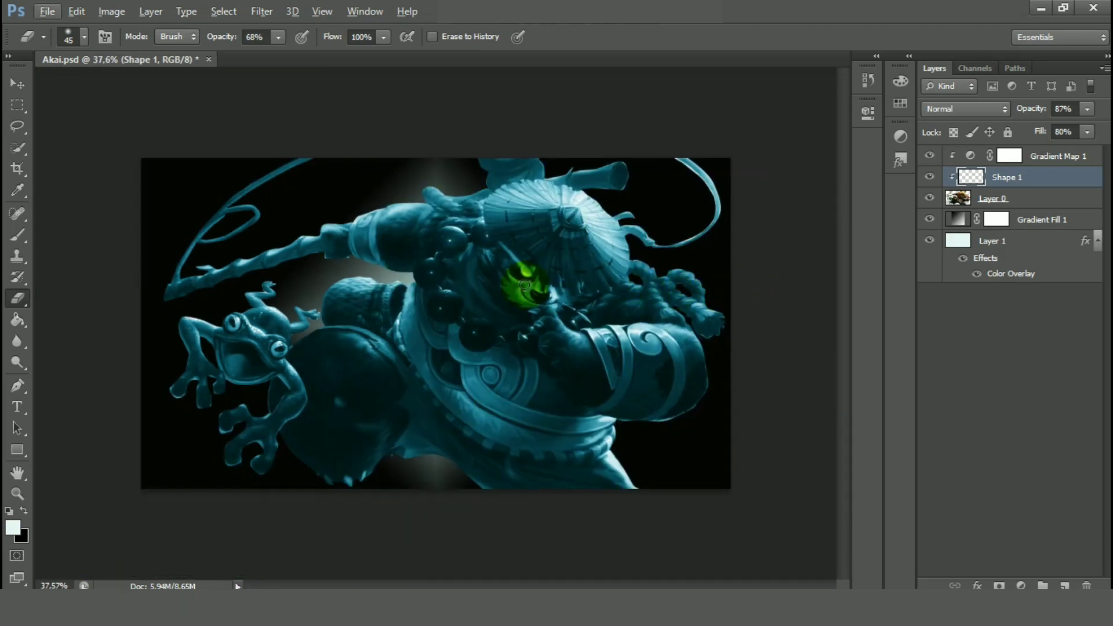
scroll(487, 232, up, 7)
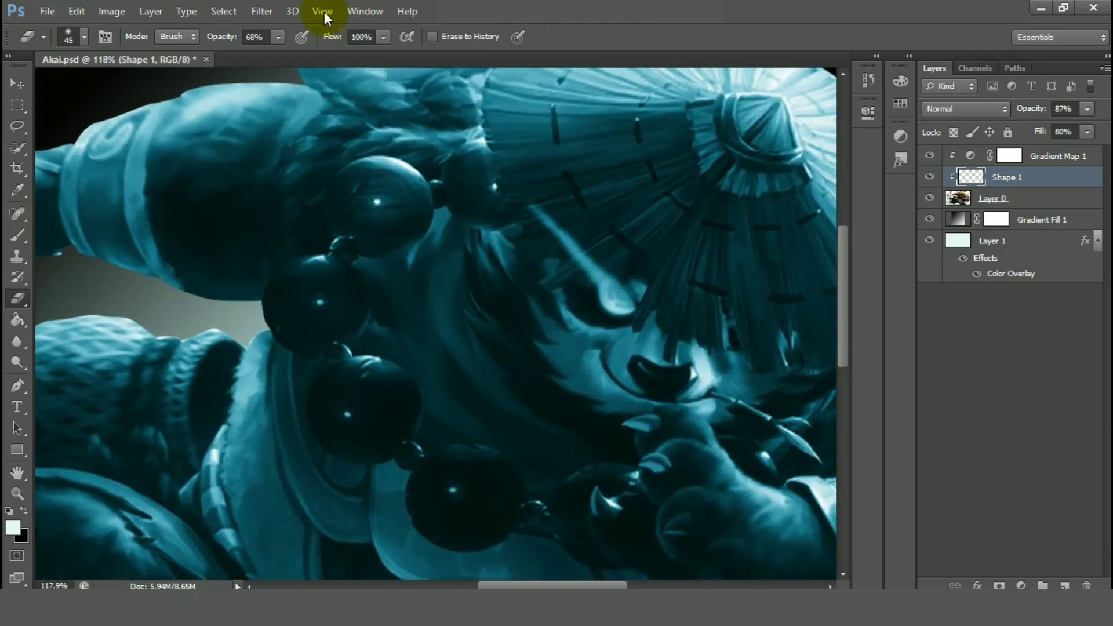
click(292, 11)
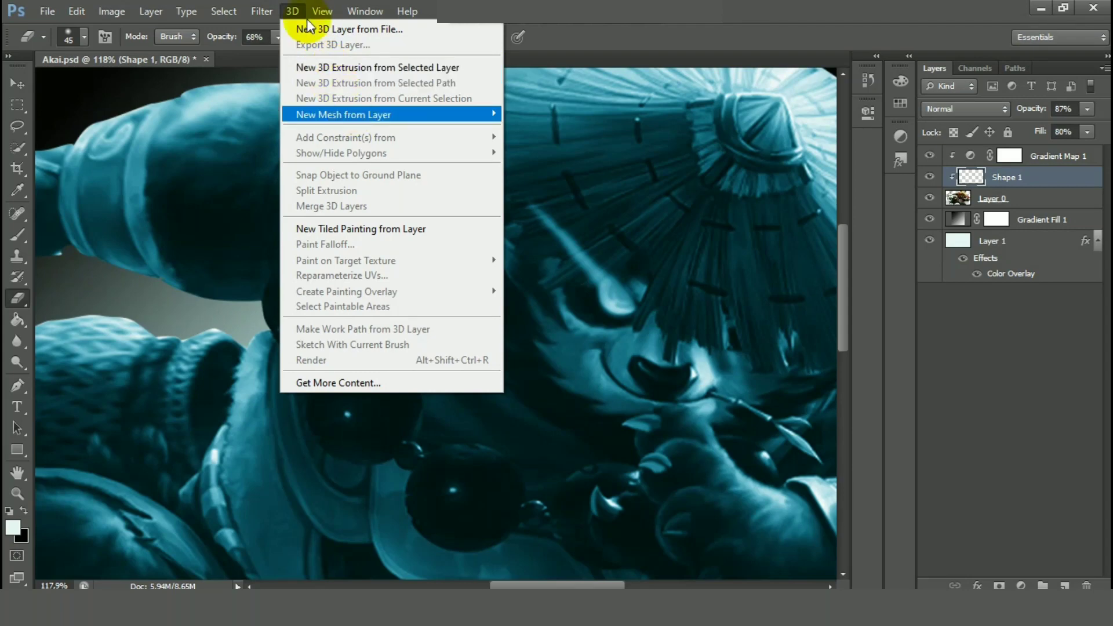
click(292, 11)
click(261, 11)
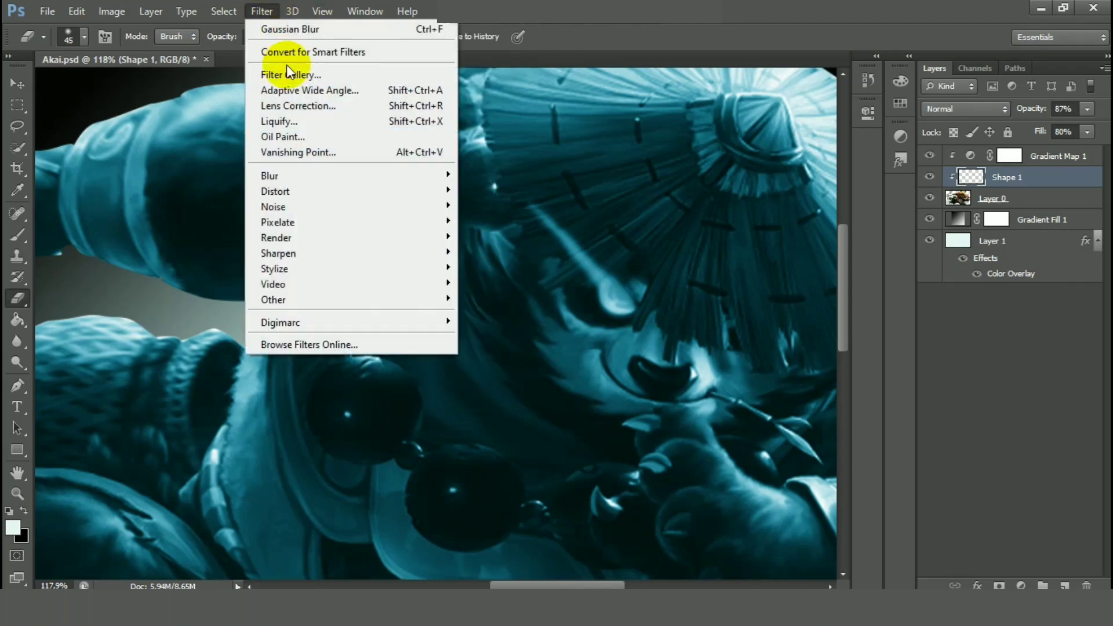
click(321, 123)
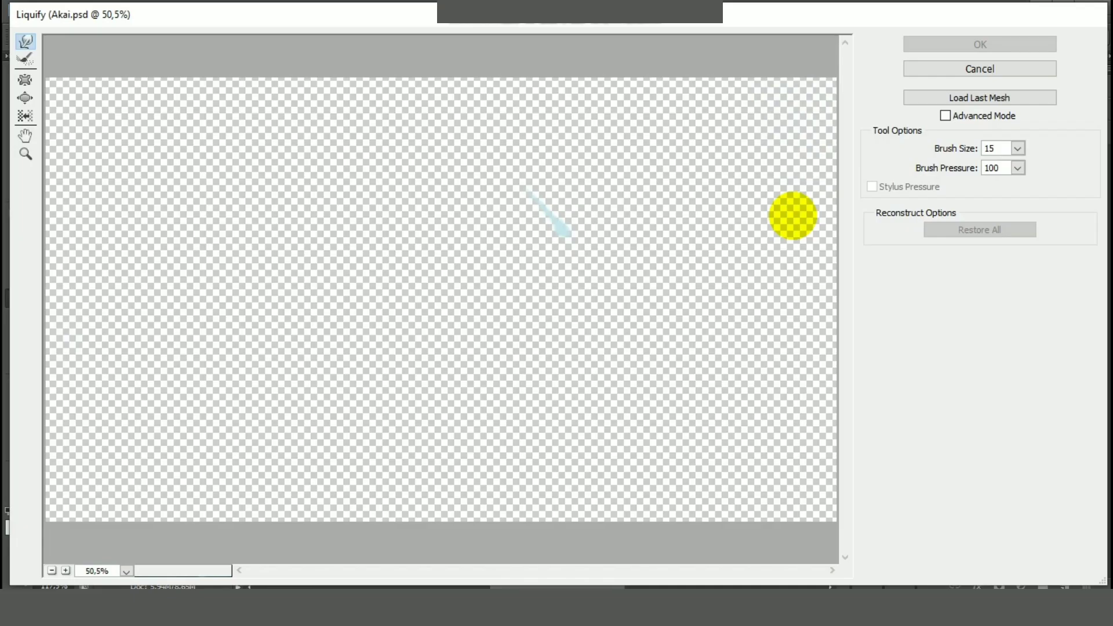
key(alt)
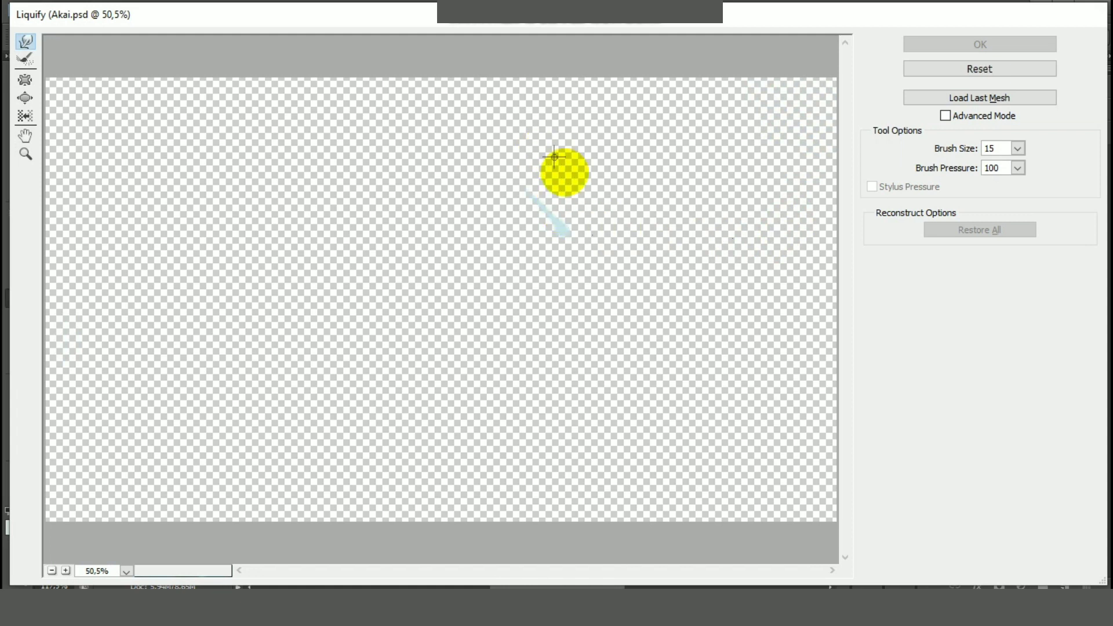
click(528, 188)
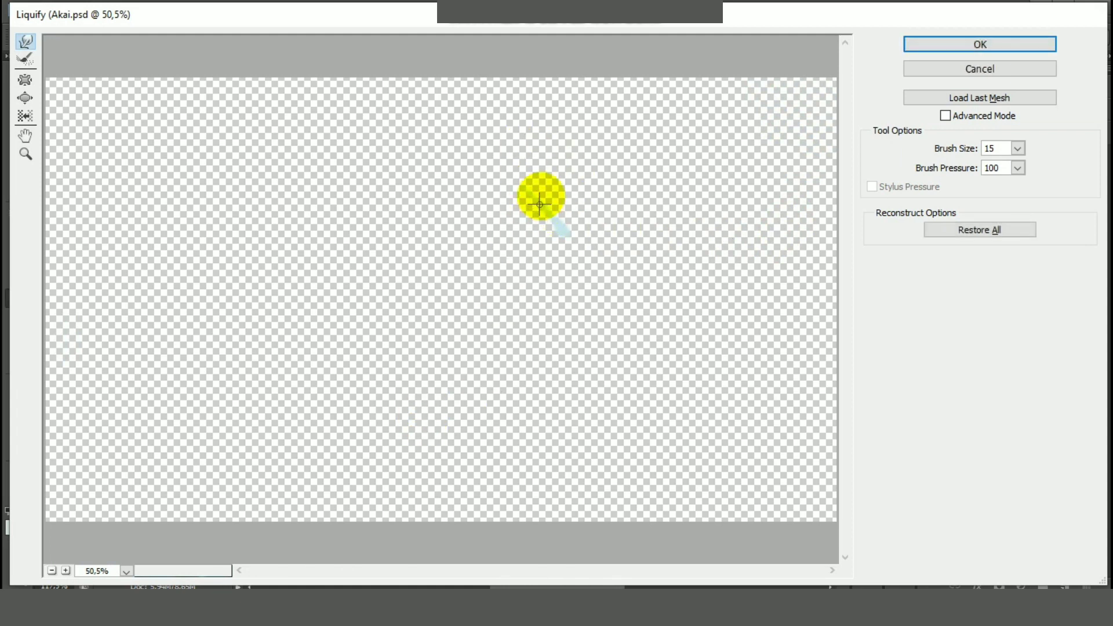
double_click(992, 147)
text(30)
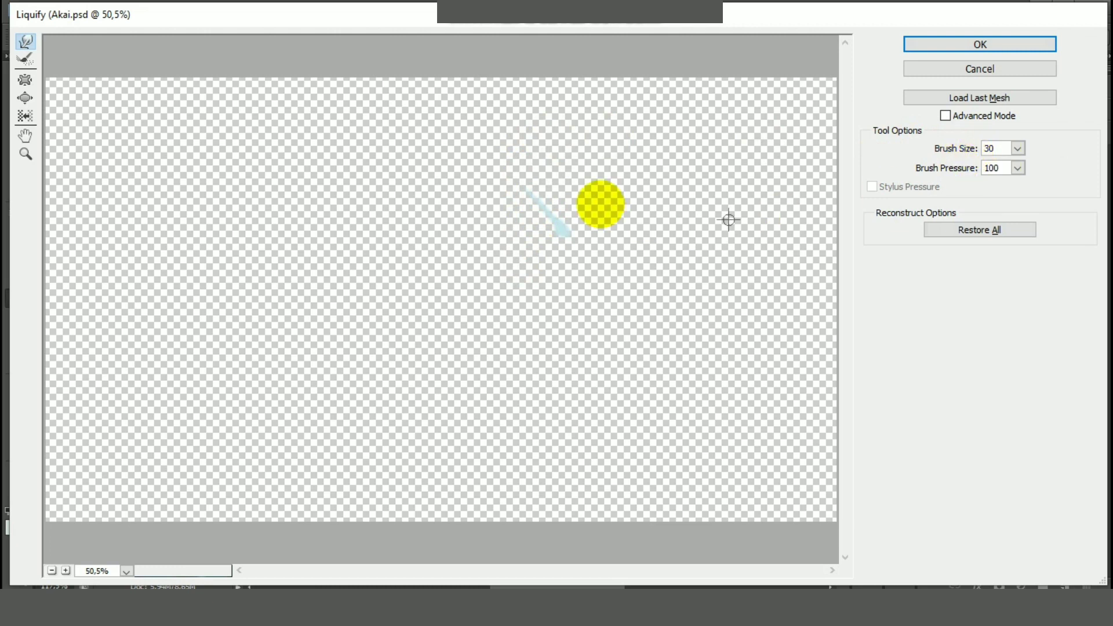
mouse_move(528, 153)
mouse_down()
mouse_move(535, 197)
mouse_move(522, 109)
mouse_move(539, 207)
mouse_move(526, 101)
mouse_up()
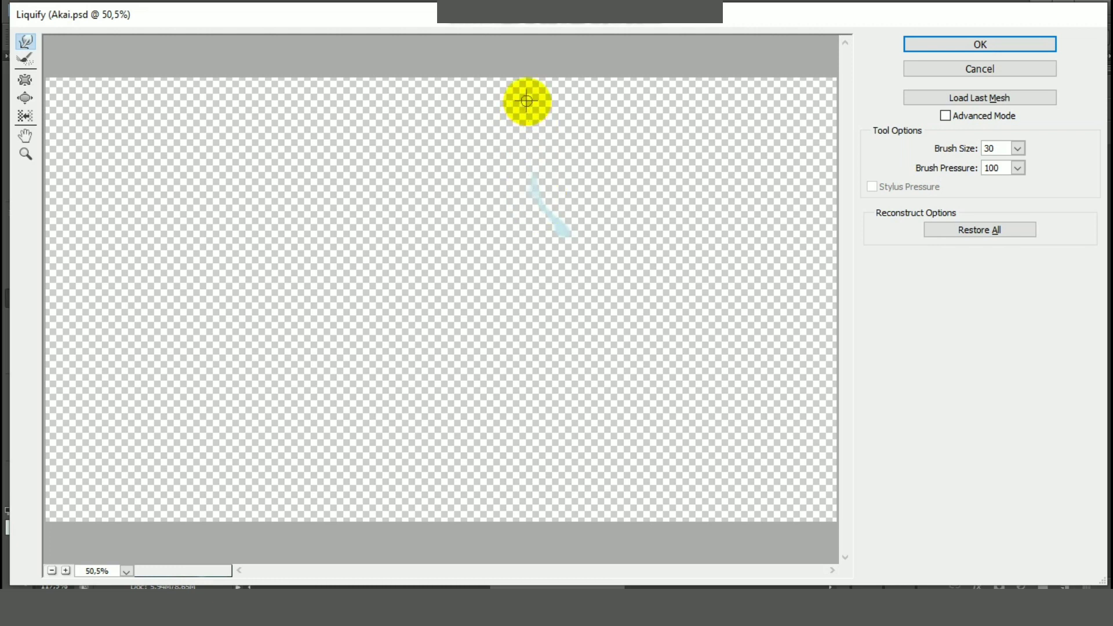
click(990, 47)
Fade the bent light trail above the panda's eye with the Eraser at size 45 and 68% opacity.
key(ctrl+minus)
key(ctrl+minus)
key(ctrl+minus)
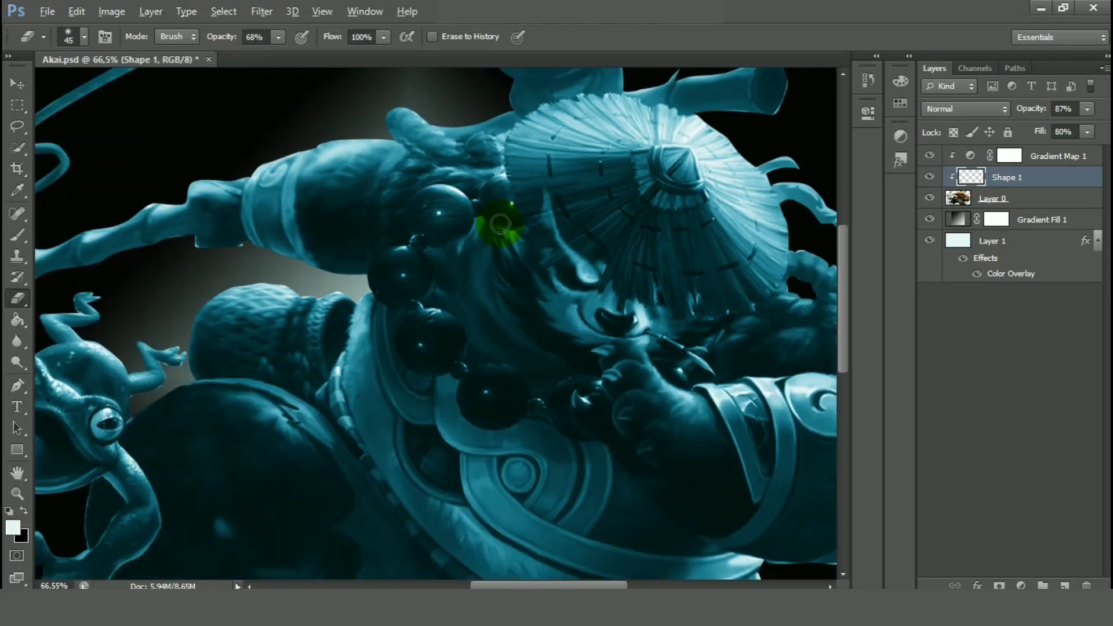
scroll(647, 287, down, 2)
scroll(580, 281, down, 1)
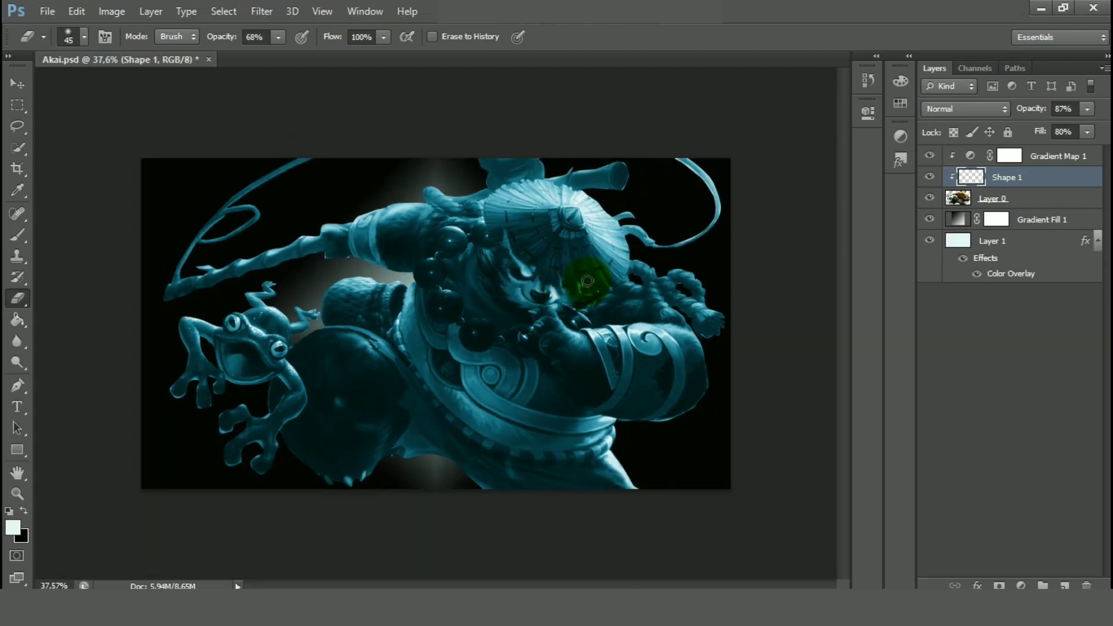
scroll(551, 281, up, 1)
scroll(550, 281, up, 1)
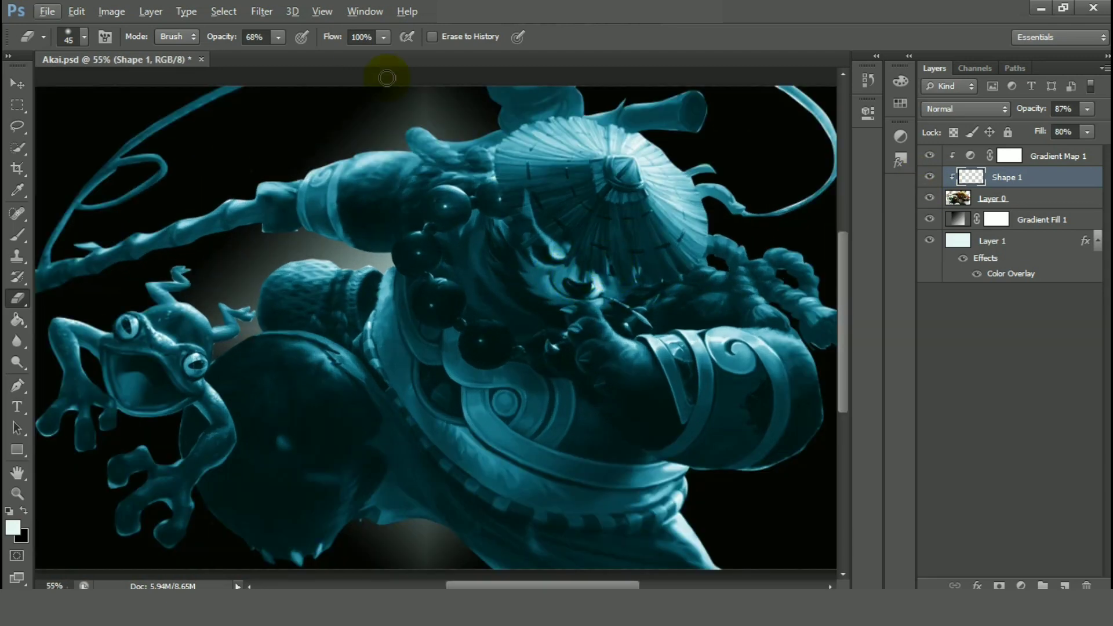
scroll(534, 248, up, 2)
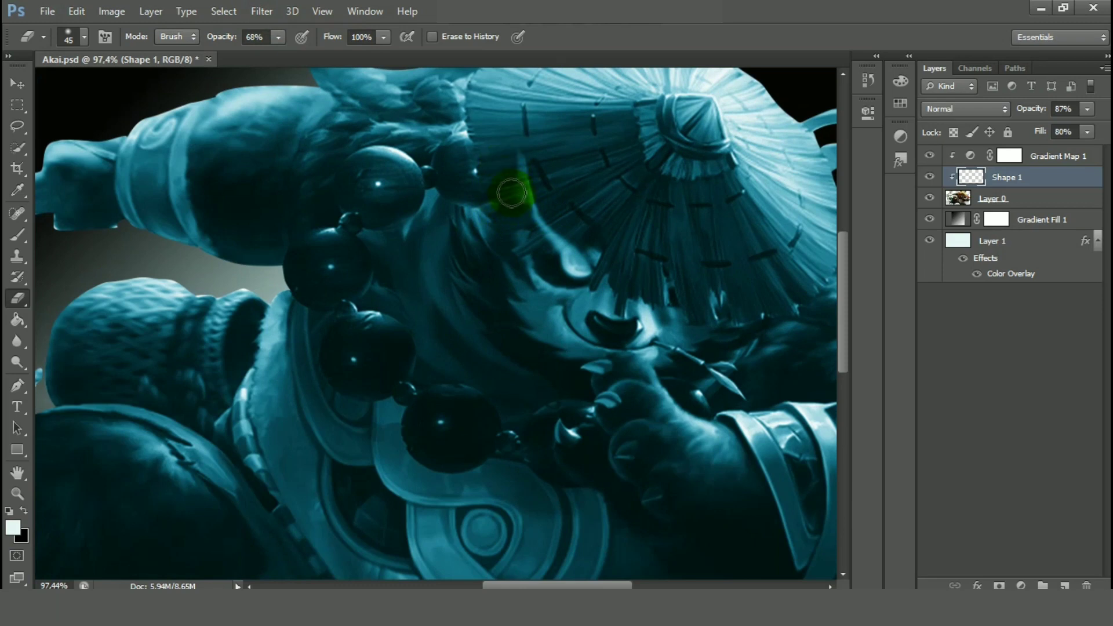
mouse_move(502, 154)
mouse_down()
mouse_move(541, 240)
mouse_move(523, 262)
mouse_move(559, 251)
mouse_up()
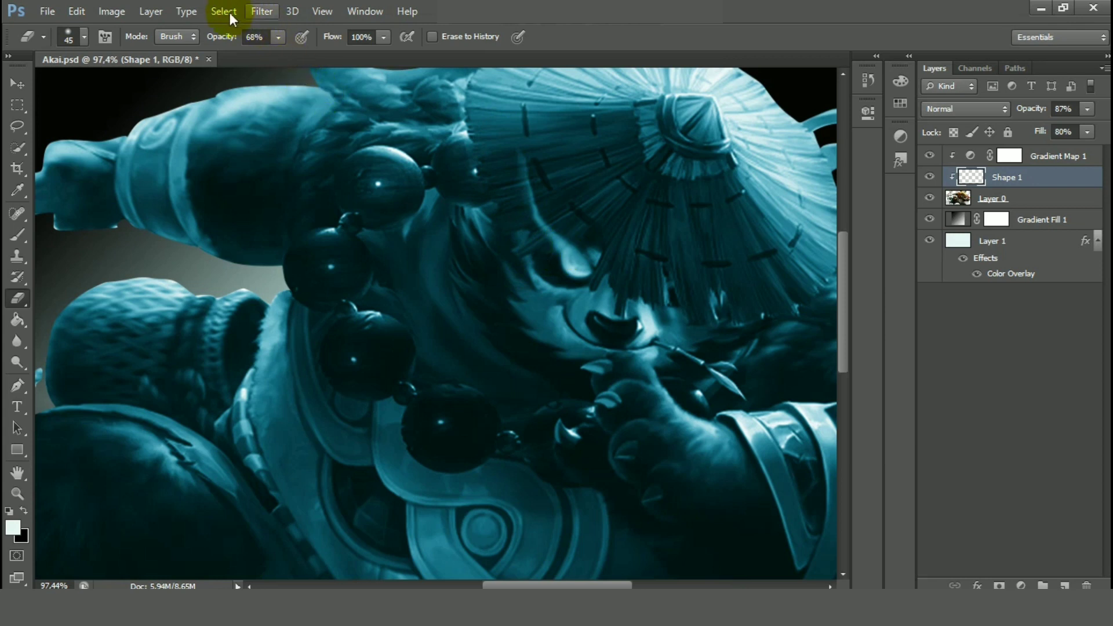
Apply a Gaussian Blur with a 3.7-pixel radius to Shape 1.
click(255, 10)
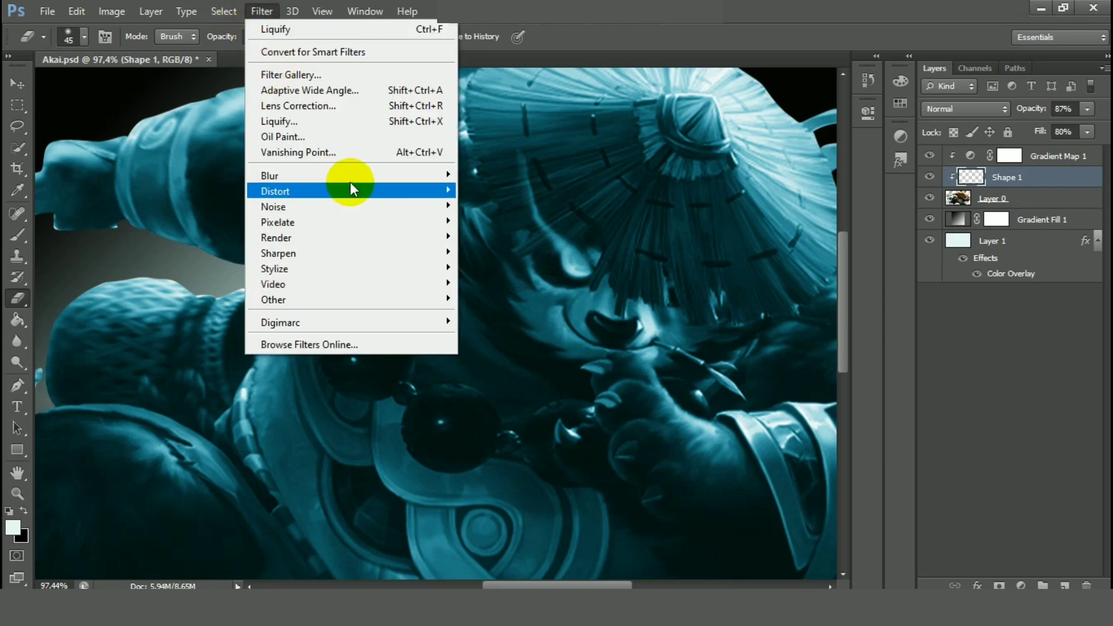
mouse_move(446, 175)
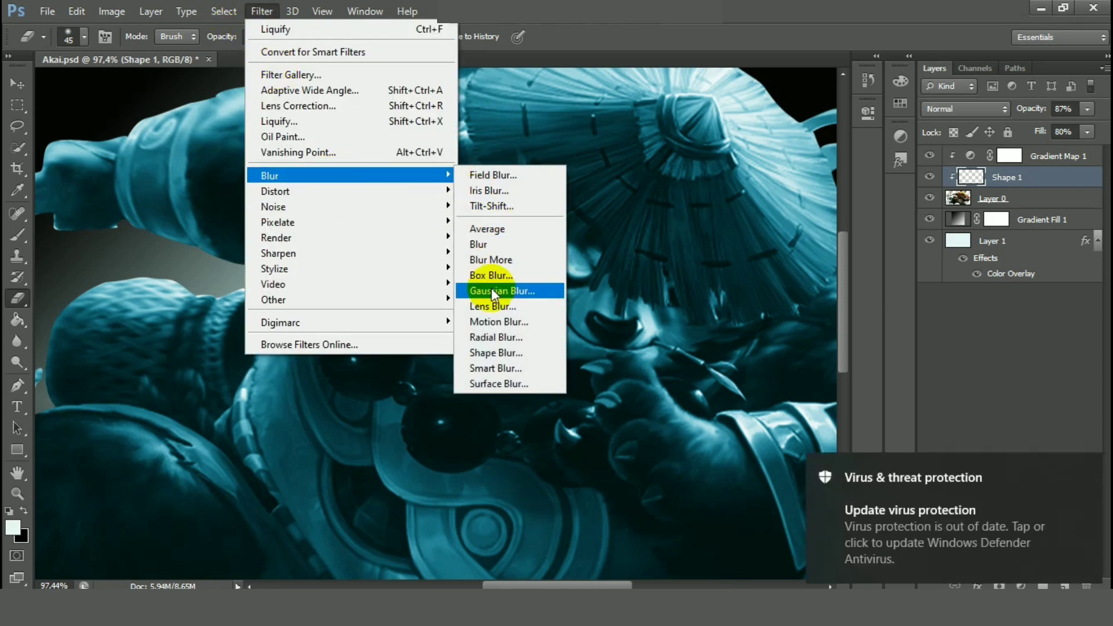
click(492, 290)
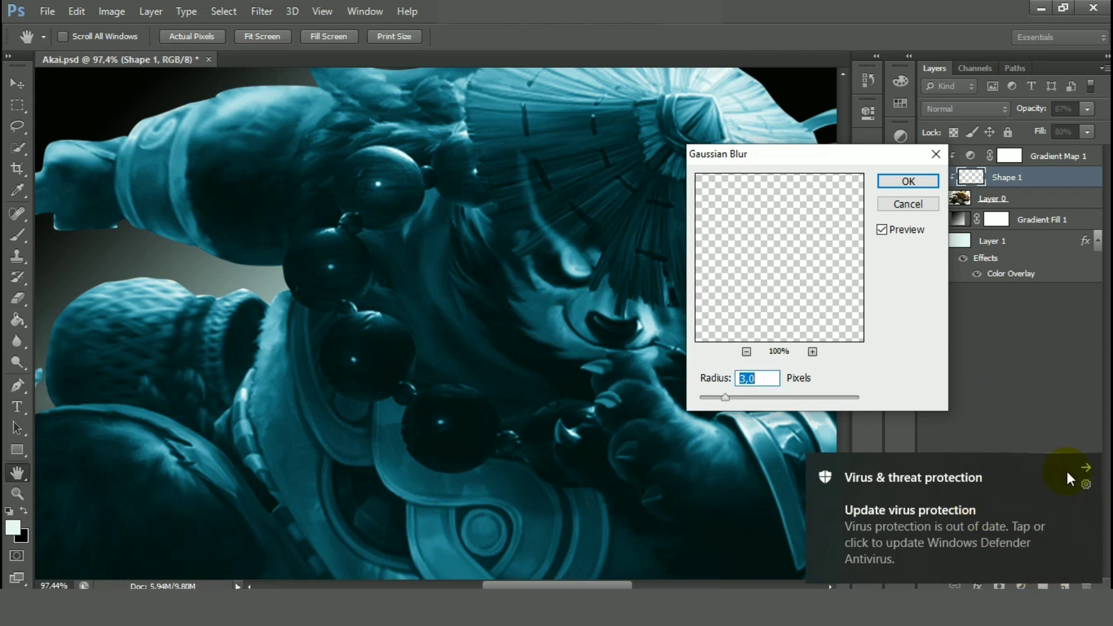
click(1085, 469)
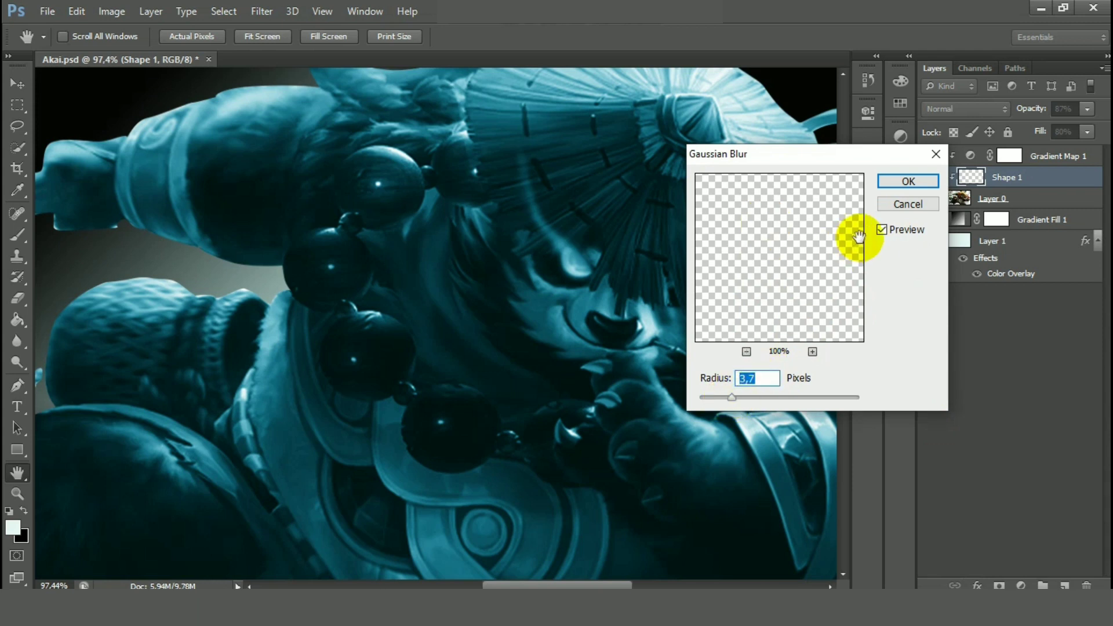
click(908, 181)
key(e)
Raise Shape 1's fill and opacity to strengthen the eye glow and deselect the layer.
click(1087, 133)
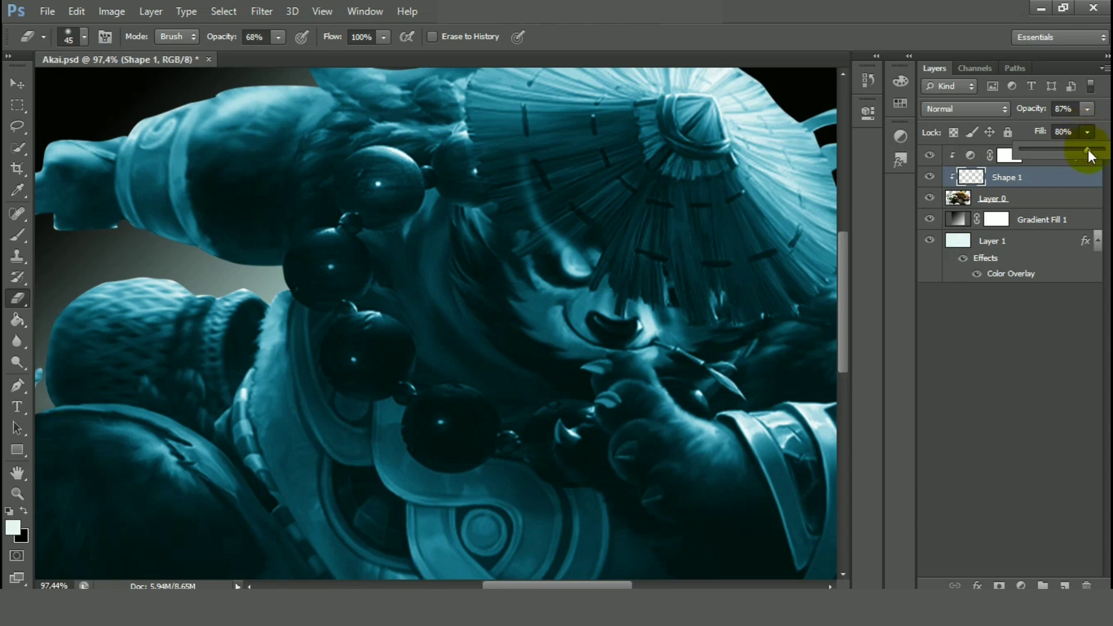
drag(1097, 151, 1106, 151)
click(1088, 113)
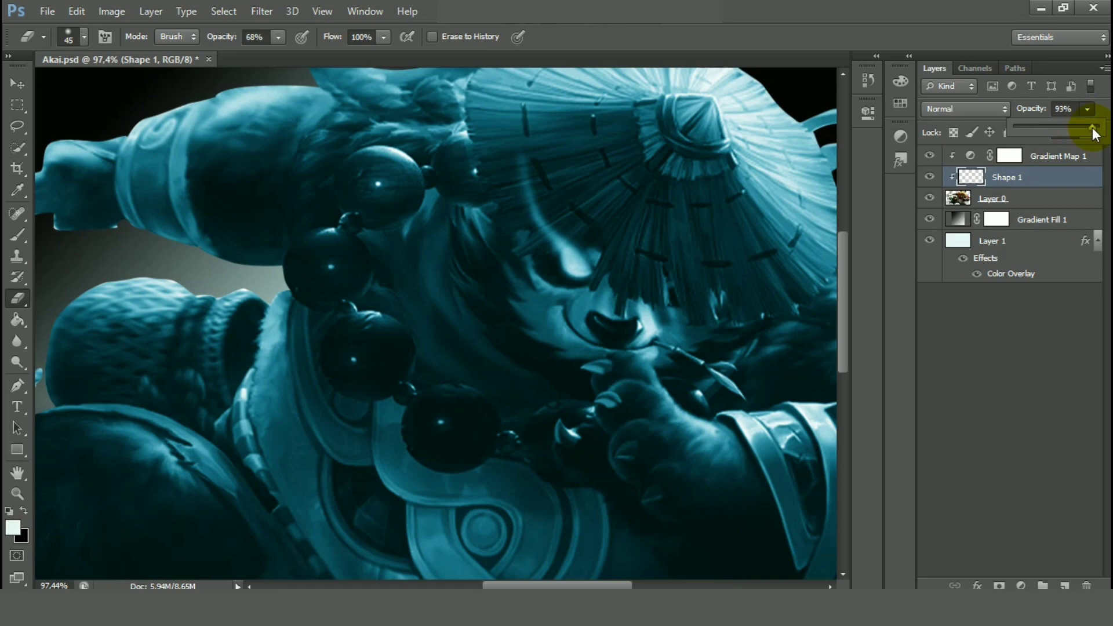
drag(1090, 129, 1088, 129)
scroll(659, 311, down, 6)
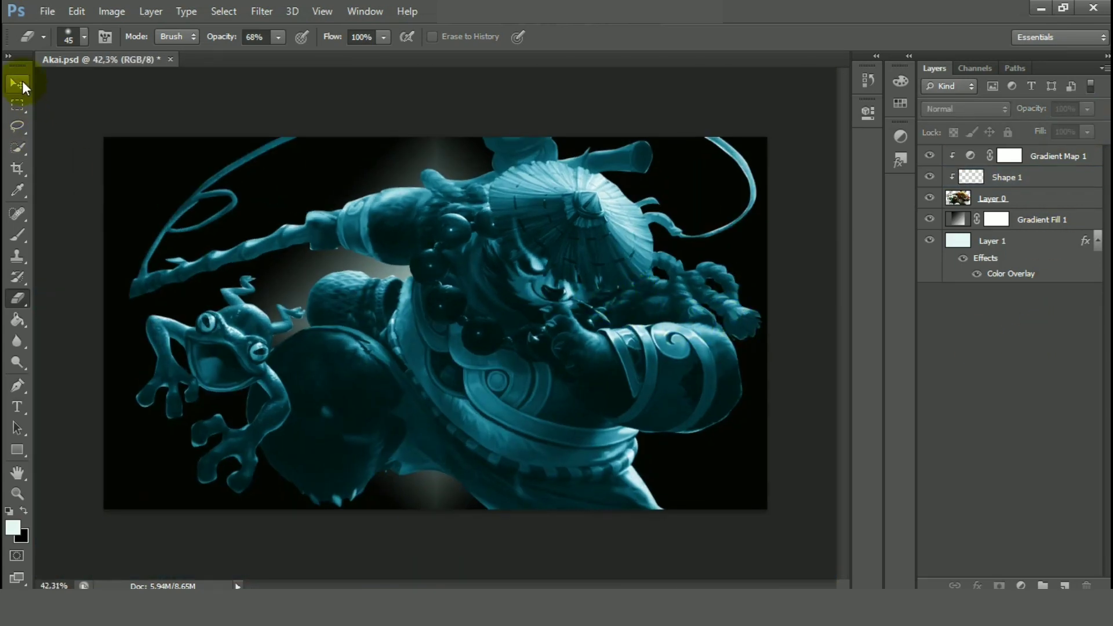
Add a new empty layer between Layer 0 and Gradient Fill 1.
click(23, 85)
scroll(373, 318, down, 2)
scroll(426, 327, up, 3)
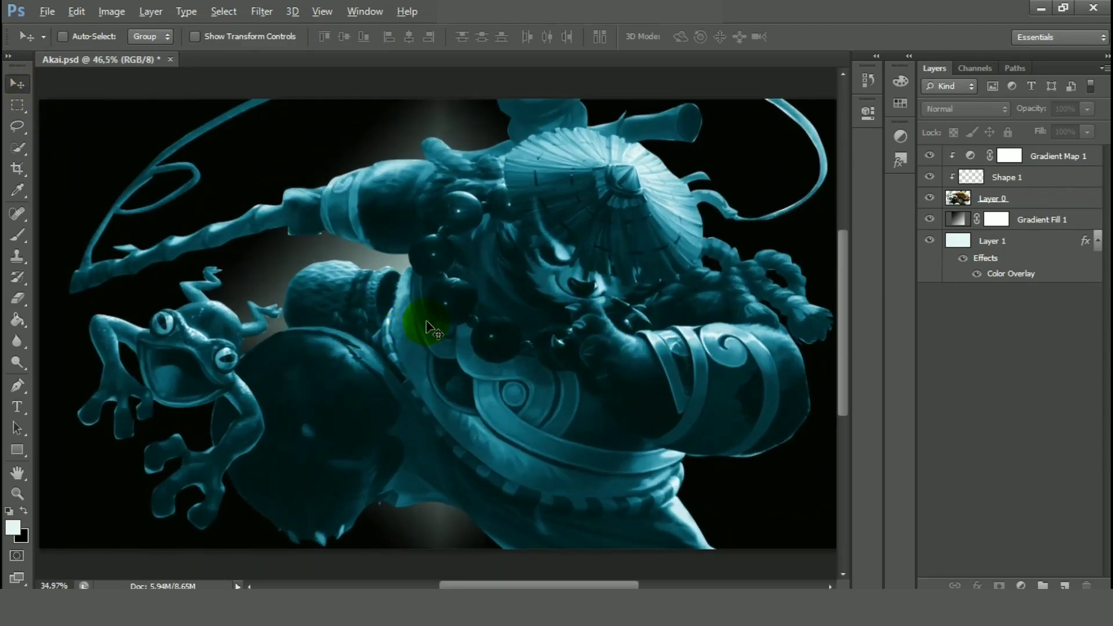
scroll(427, 328, down, 2)
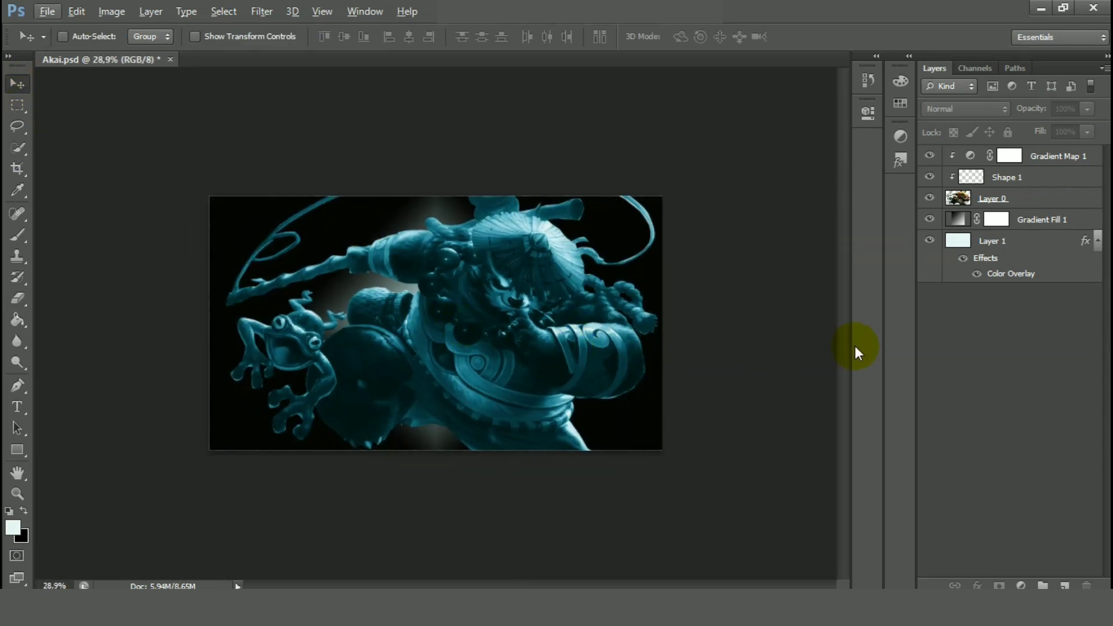
click(1065, 586)
drag(1009, 262, 999, 242)
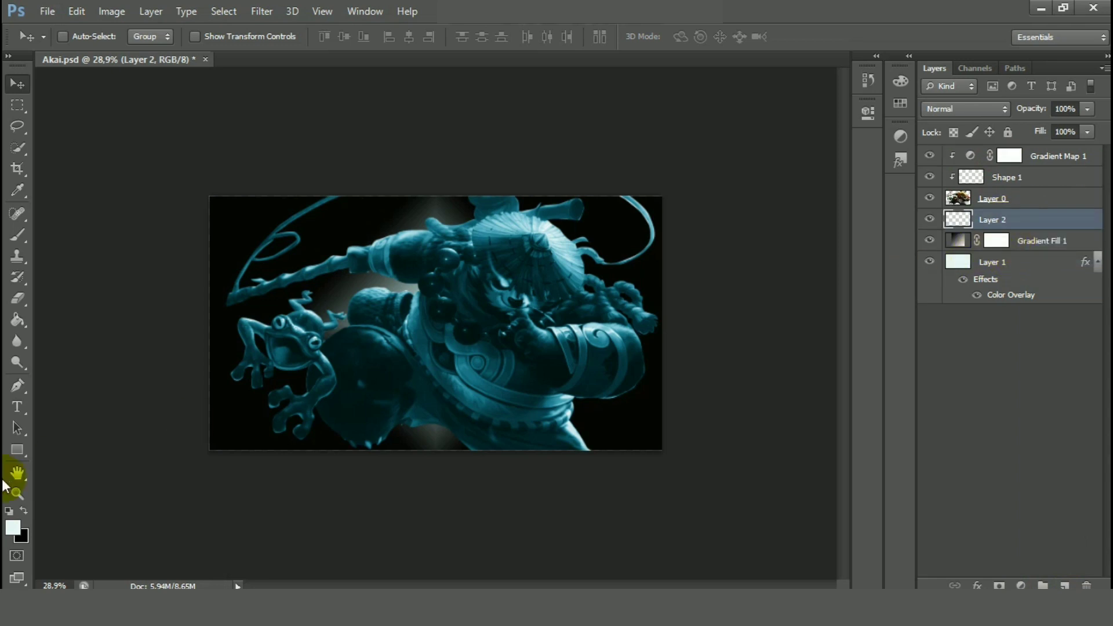
Draw a tall pale rectangle of about 195 x 951 px without stroke behind the frog and panda, and shift it upward.
click(18, 450)
scroll(328, 236, up, 2)
drag(265, 191, 332, 516)
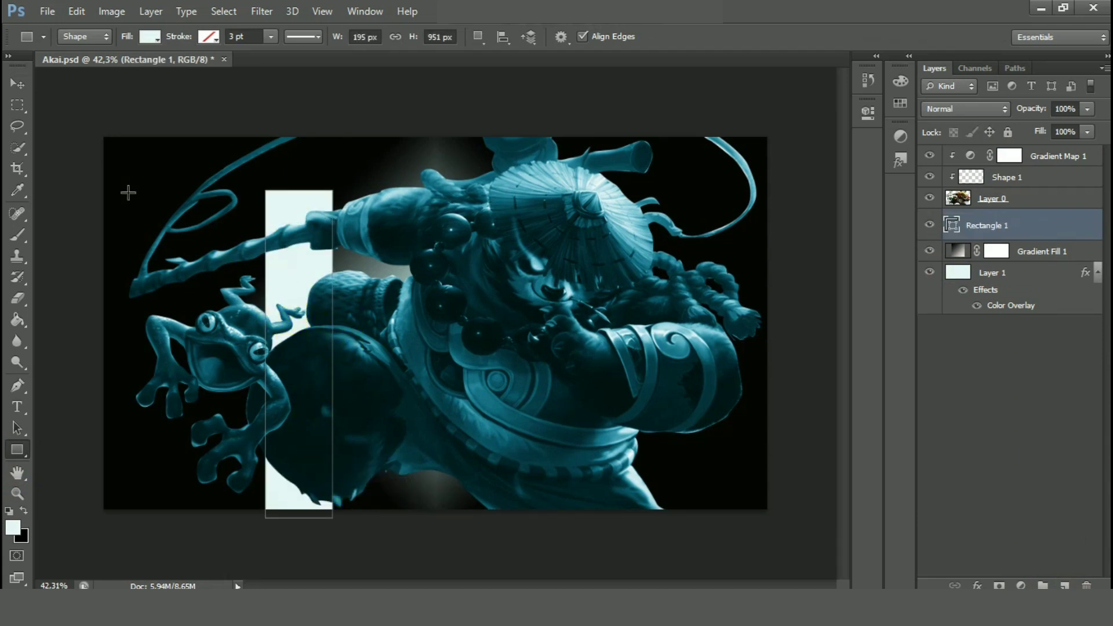
key(v)
drag(291, 265, 288, 226)
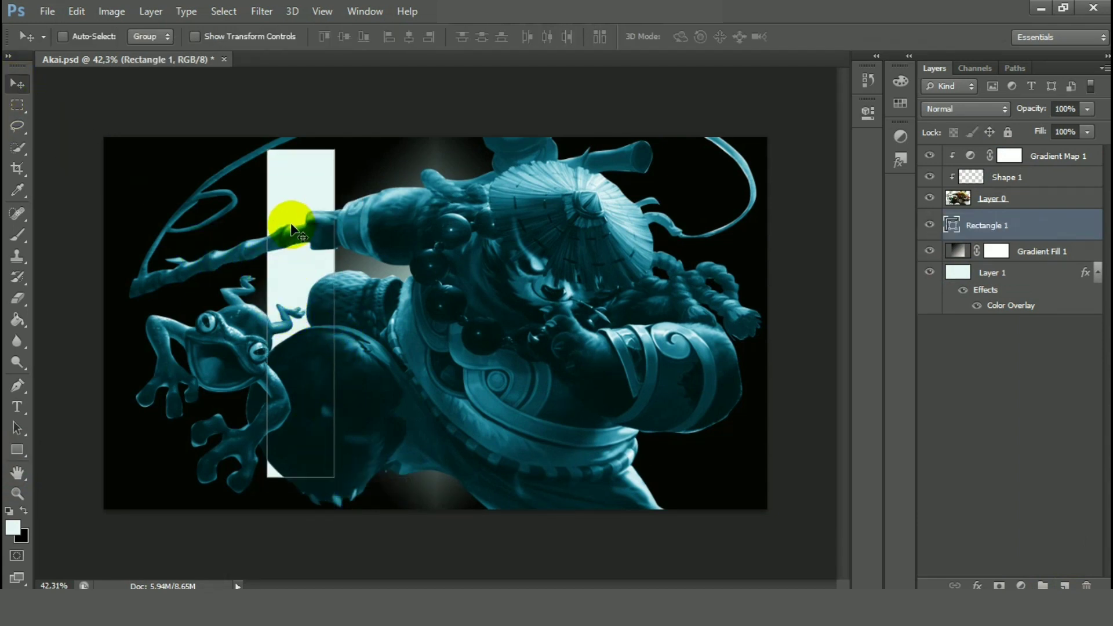
Rotate Rectangle 1 by about -18° and move it so its upper end extends past the canvas's top edge.
key(ctrl+t)
drag(373, 142, 339, 99)
drag(285, 248, 269, 187)
drag(356, 94, 330, 102)
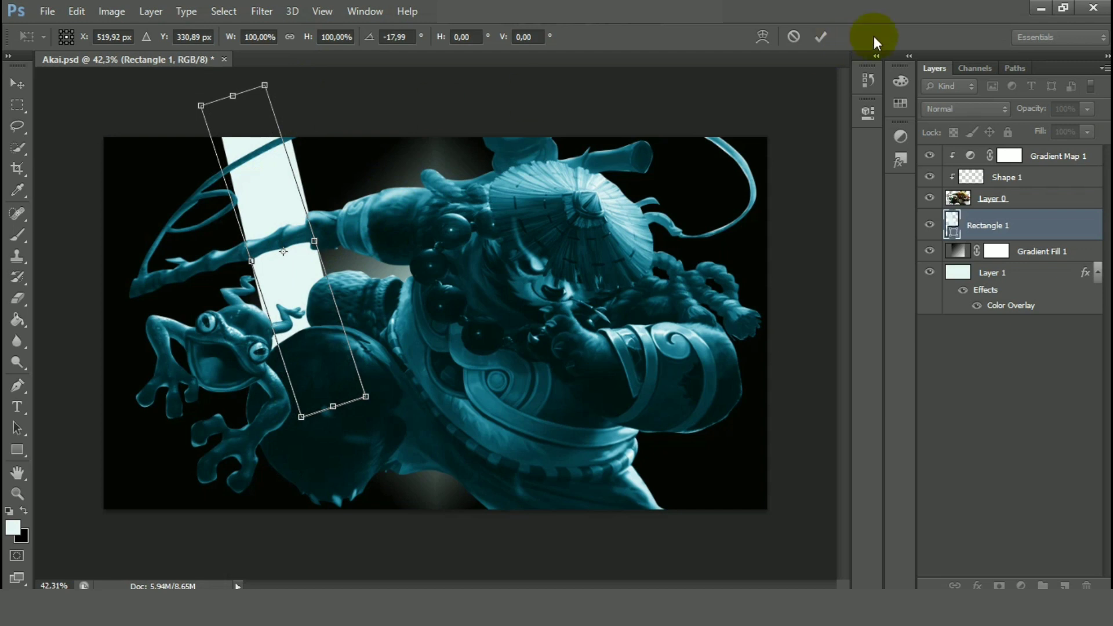
click(822, 36)
Duplicate Rectangle 1, place the copy to its right and rotate it by about 9.8° to fan out the rays.
key(ctrl+j)
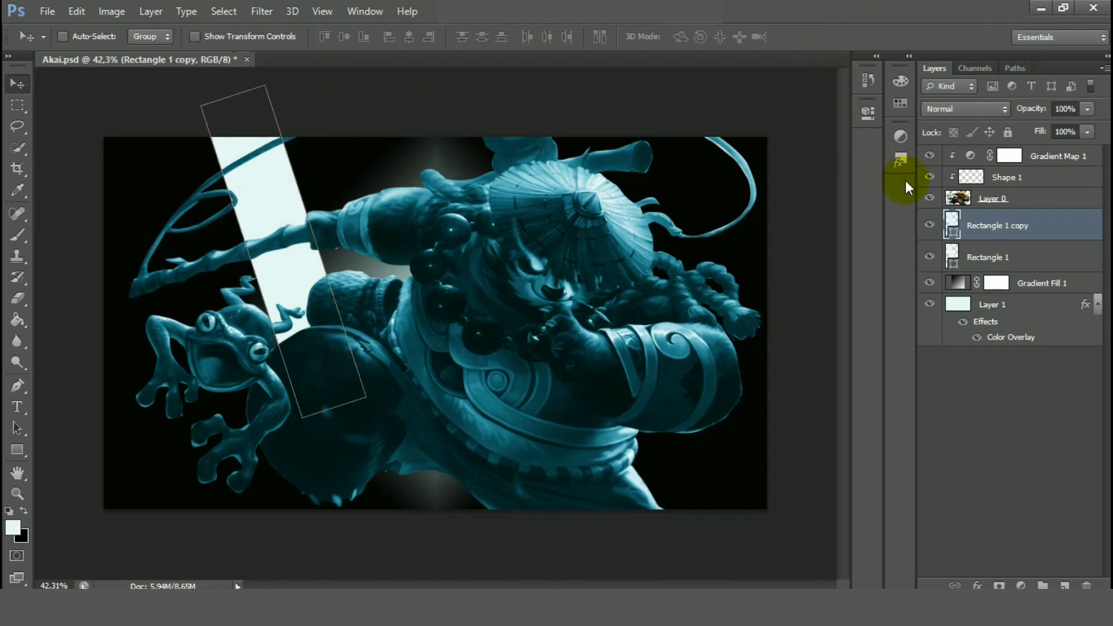
drag(410, 308, 486, 262)
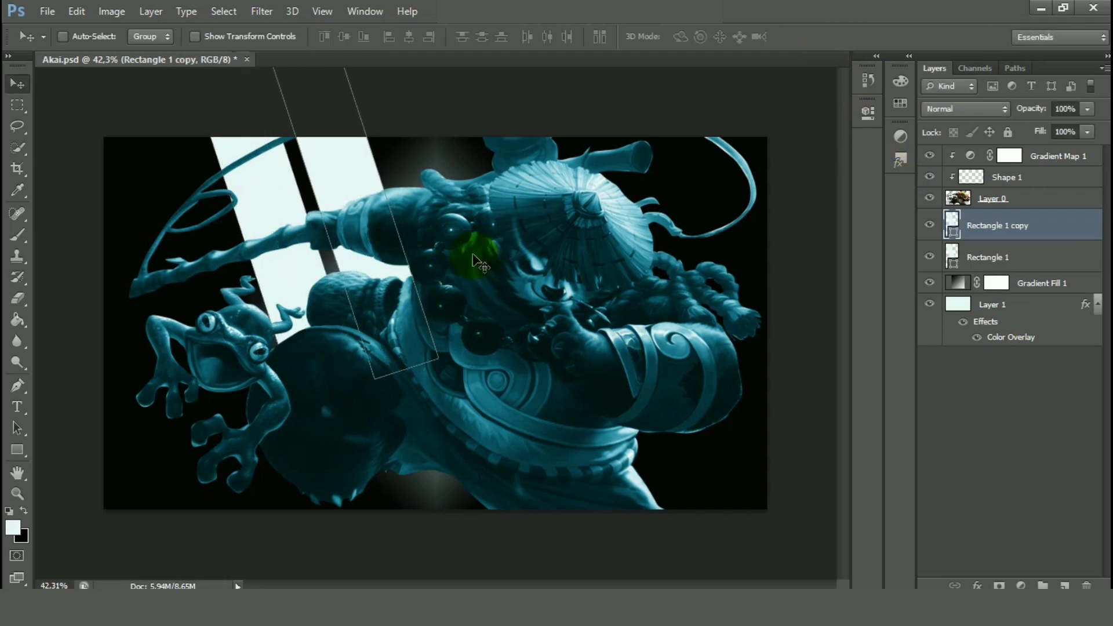
key(ctrl+t)
drag(465, 99, 501, 129)
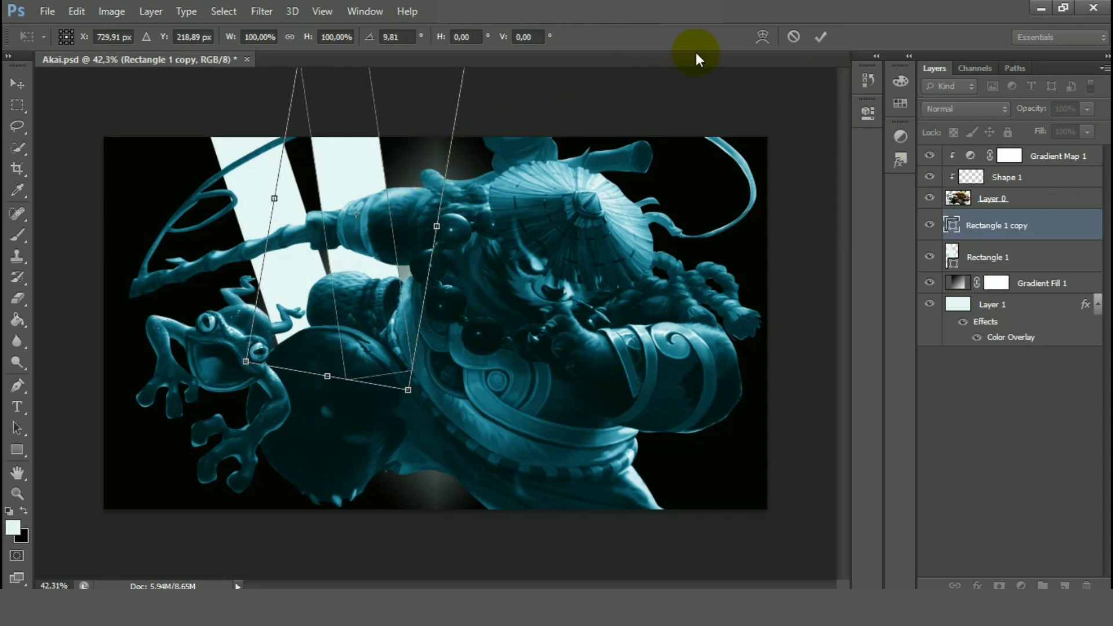
click(820, 36)
Duplicate the second ray, move the new copy right behind the panda's head and rotate it by about 16.7°.
key(ctrl+j)
mouse_move(628, 239)
mouse_down()
mouse_move(589, 249)
mouse_move(642, 236)
mouse_up()
key(ctrl+t)
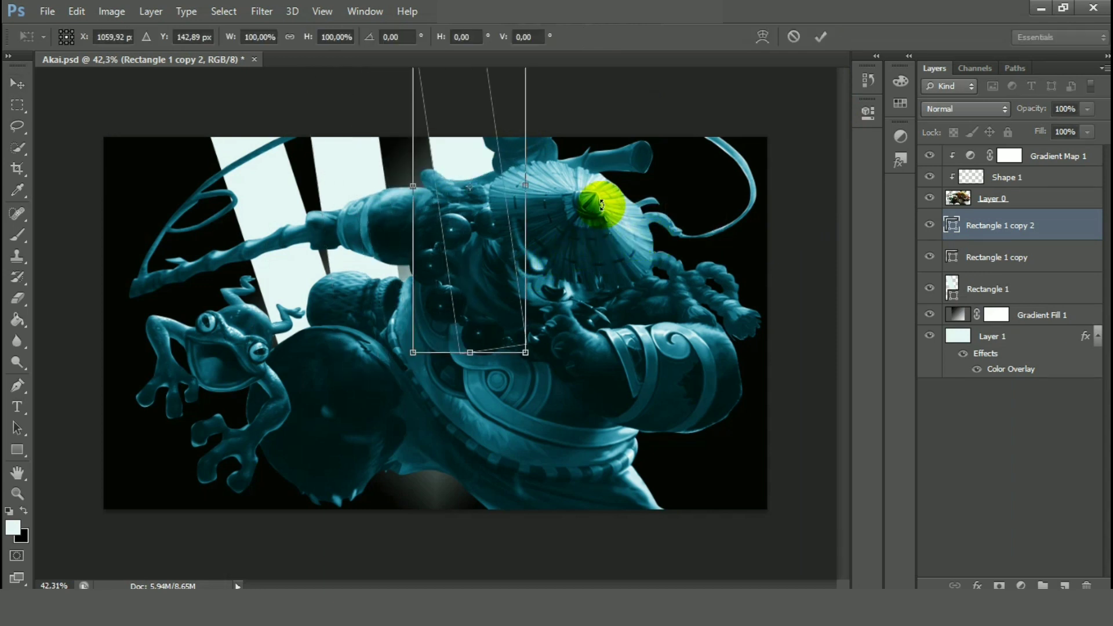
drag(604, 194, 585, 269)
drag(487, 261, 445, 269)
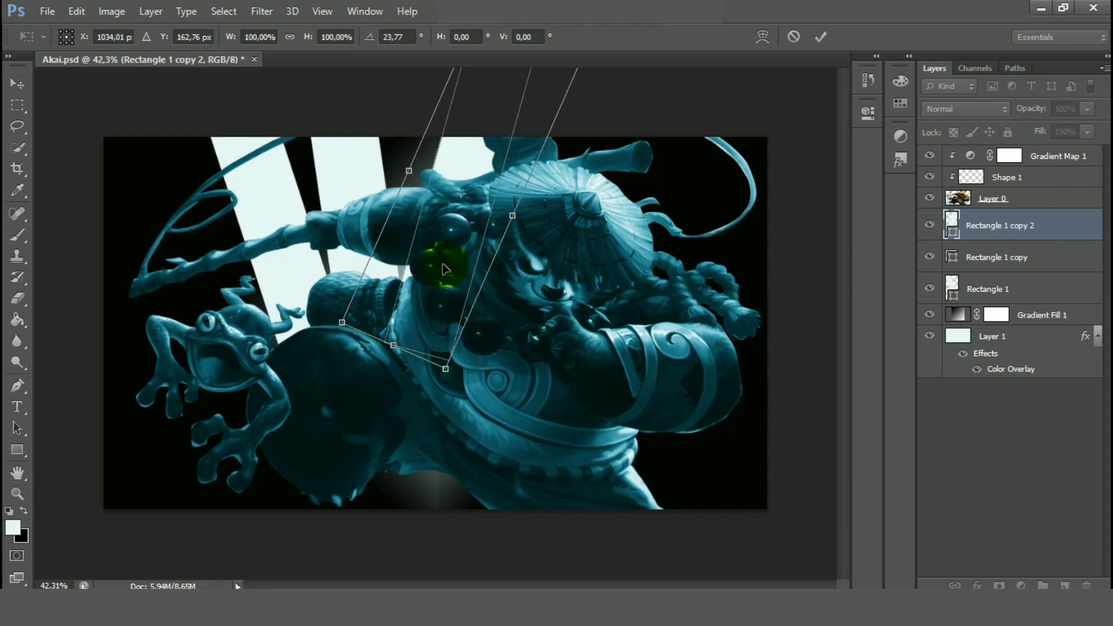
drag(619, 107, 603, 99)
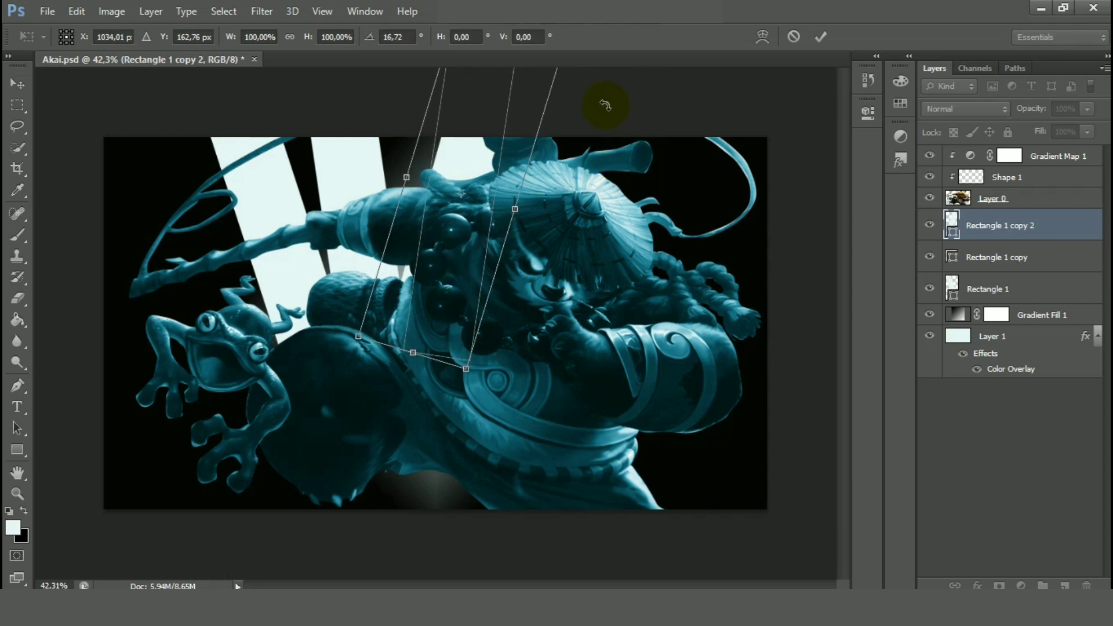
click(820, 37)
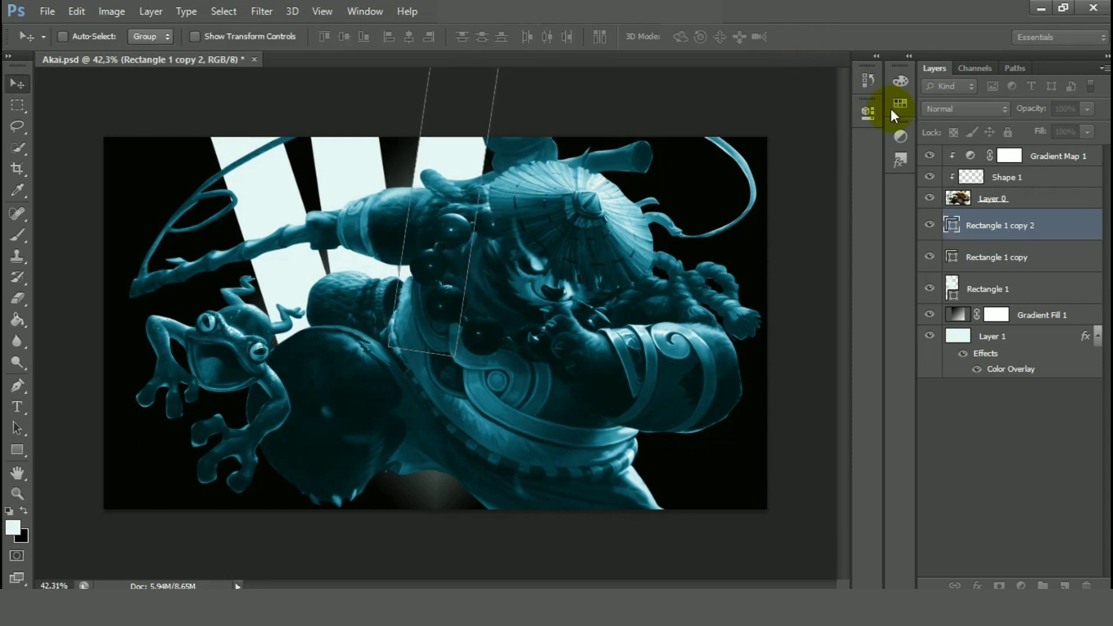
Group Rectangle 1 and its two copies and merge the group into a single layer.
shift+click(1042, 298)
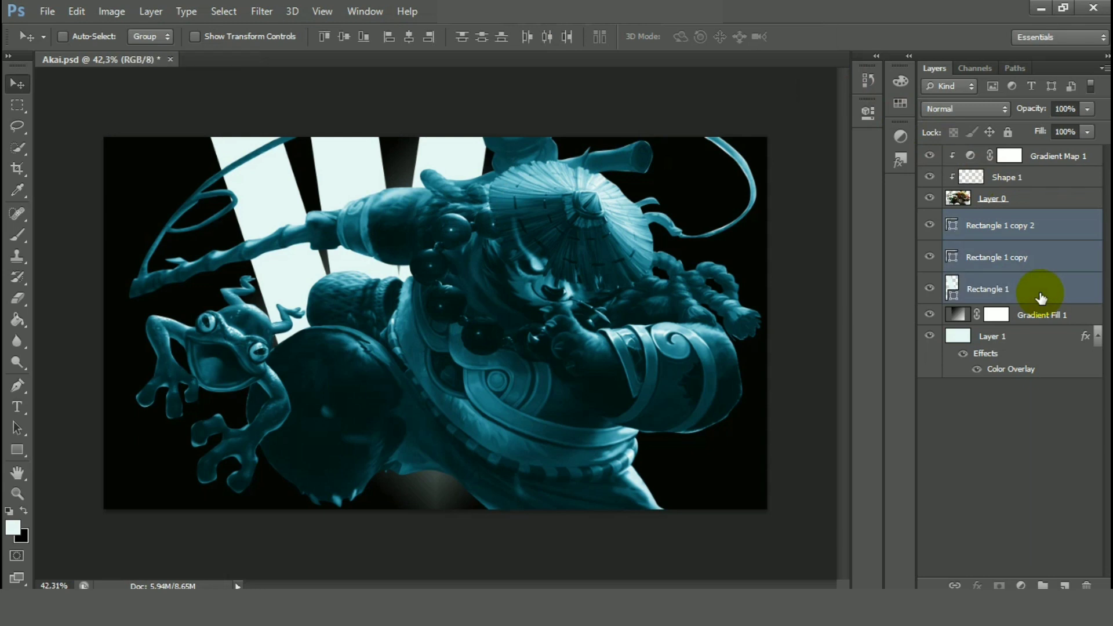
key(ctrl+g)
key(ctrl+e)
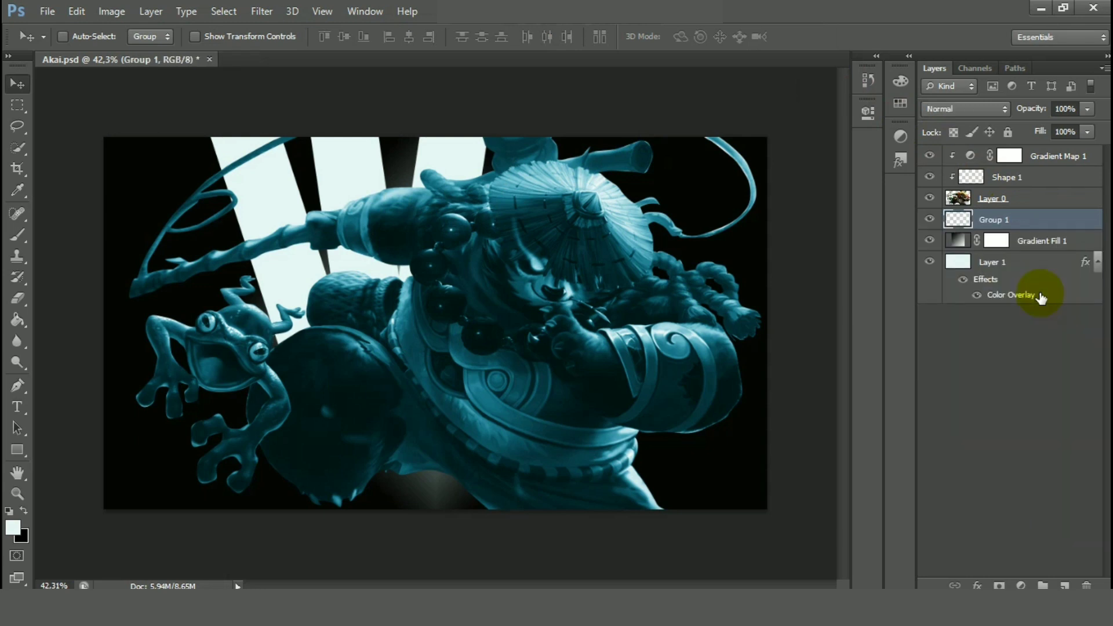
Rotate the merged rays of Group 1 by about -4° and shift them slightly up and to the right.
drag(454, 265, 451, 269)
key(ctrl+t)
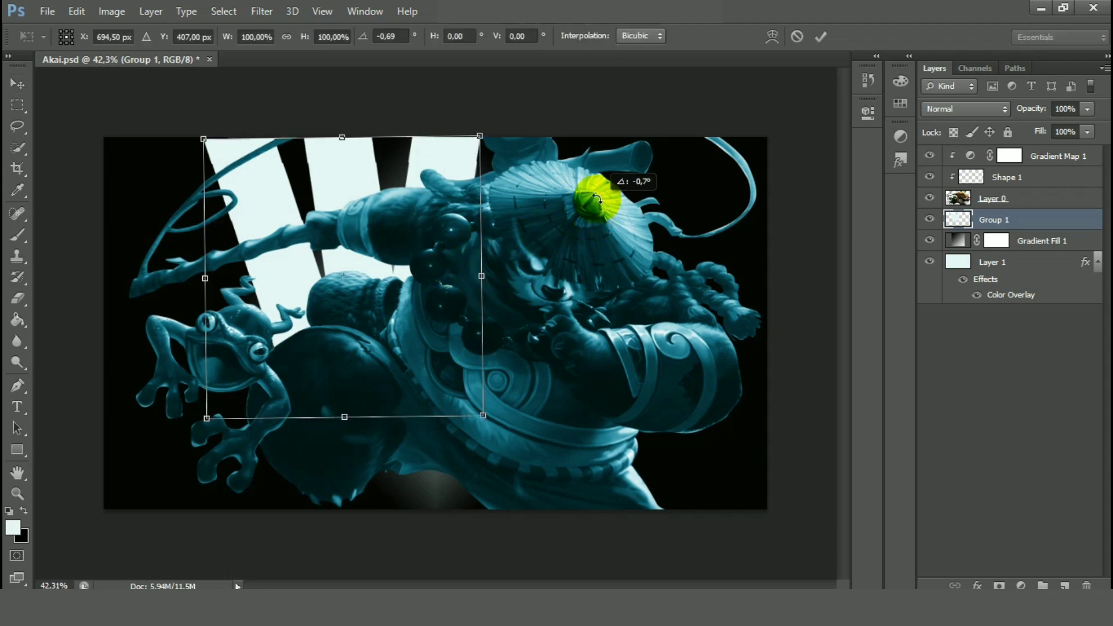
drag(596, 186, 597, 191)
drag(374, 281, 387, 261)
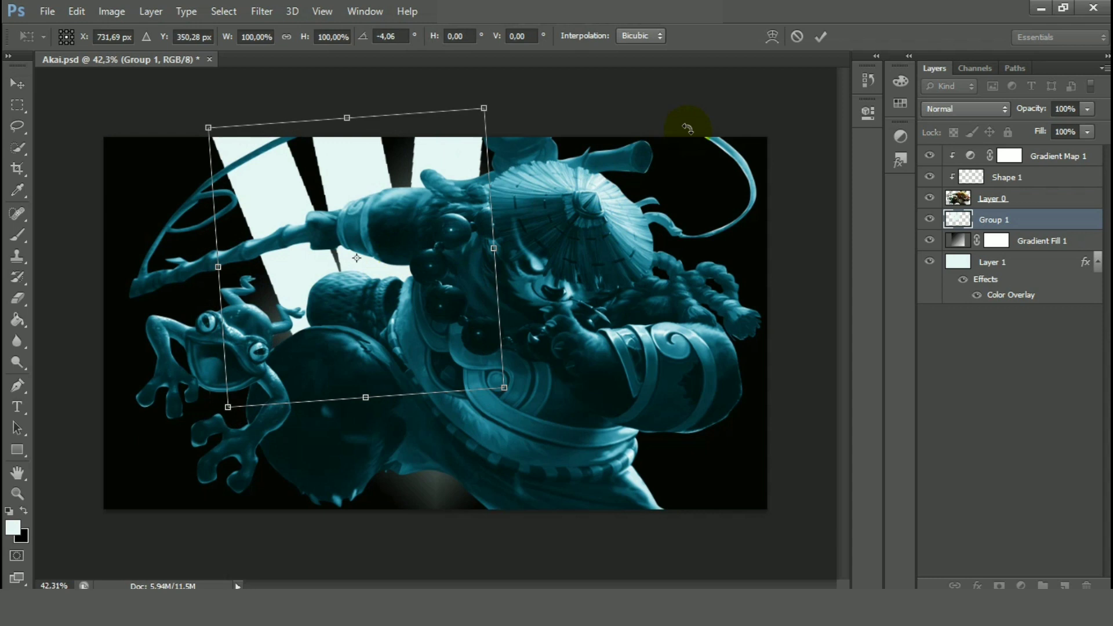
click(820, 38)
Scale the Group 1 rays to about 108% width and 110% height.
scroll(596, 224, down, 3)
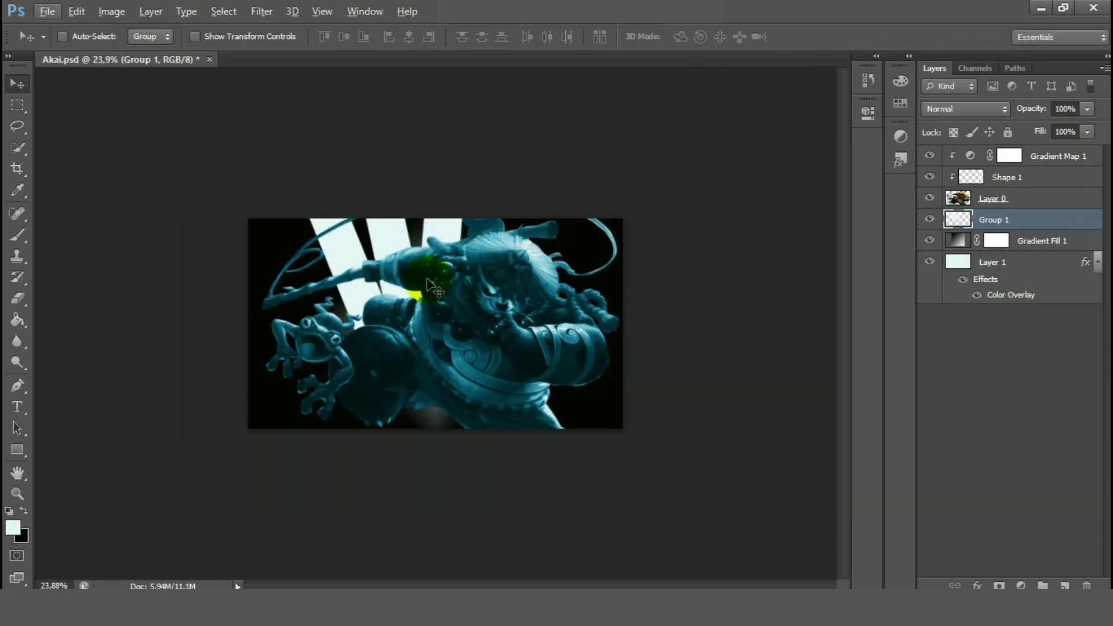
key(ctrl+t)
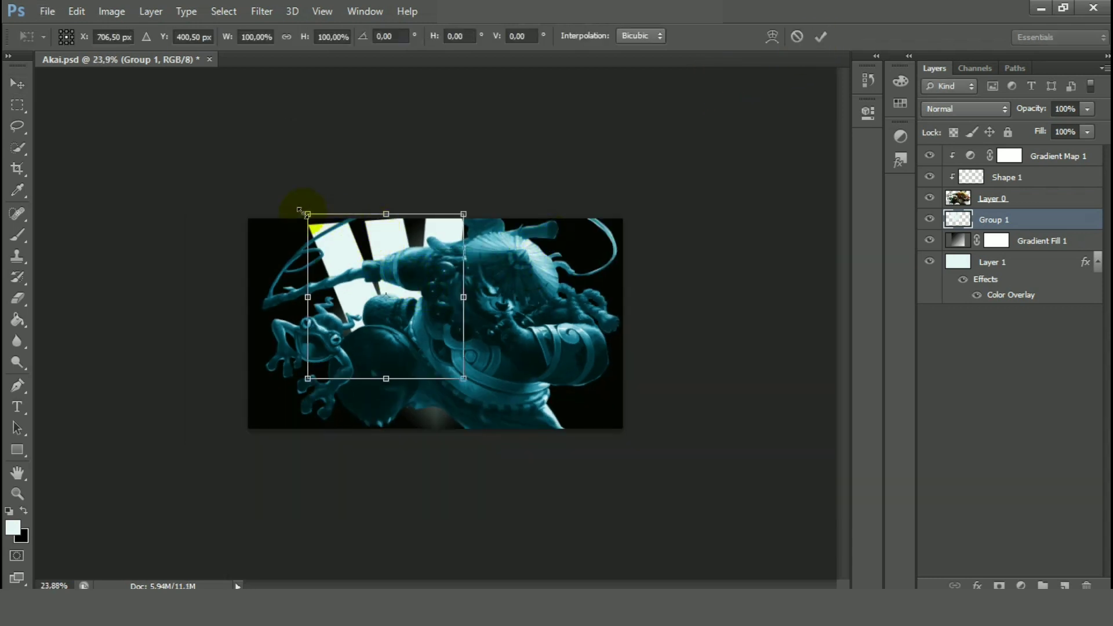
drag(304, 211, 296, 189)
drag(399, 297, 408, 312)
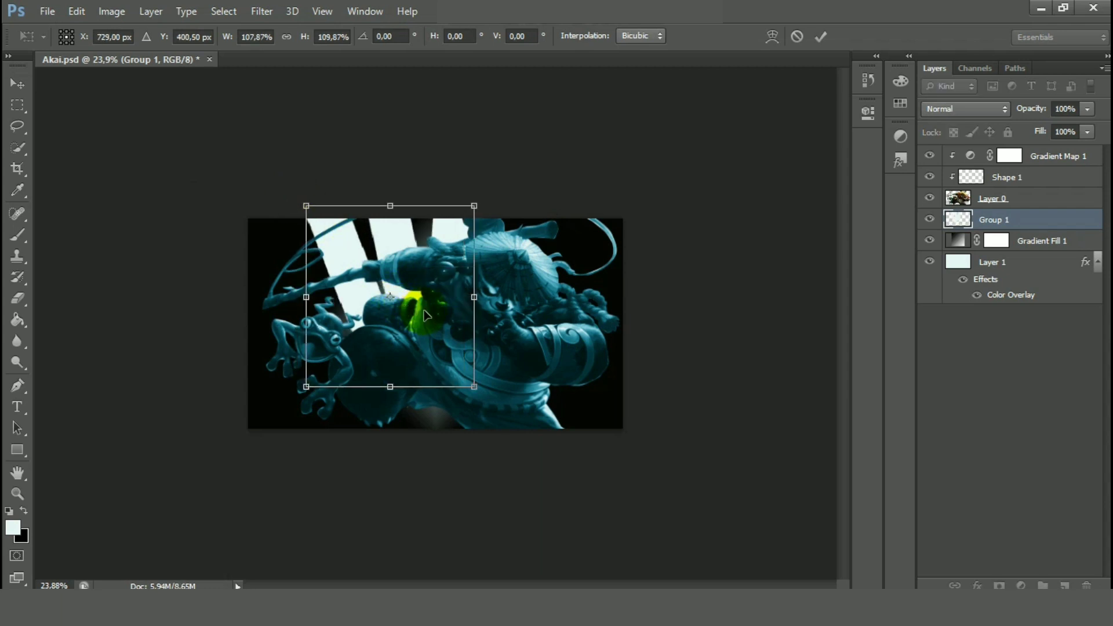
click(820, 36)
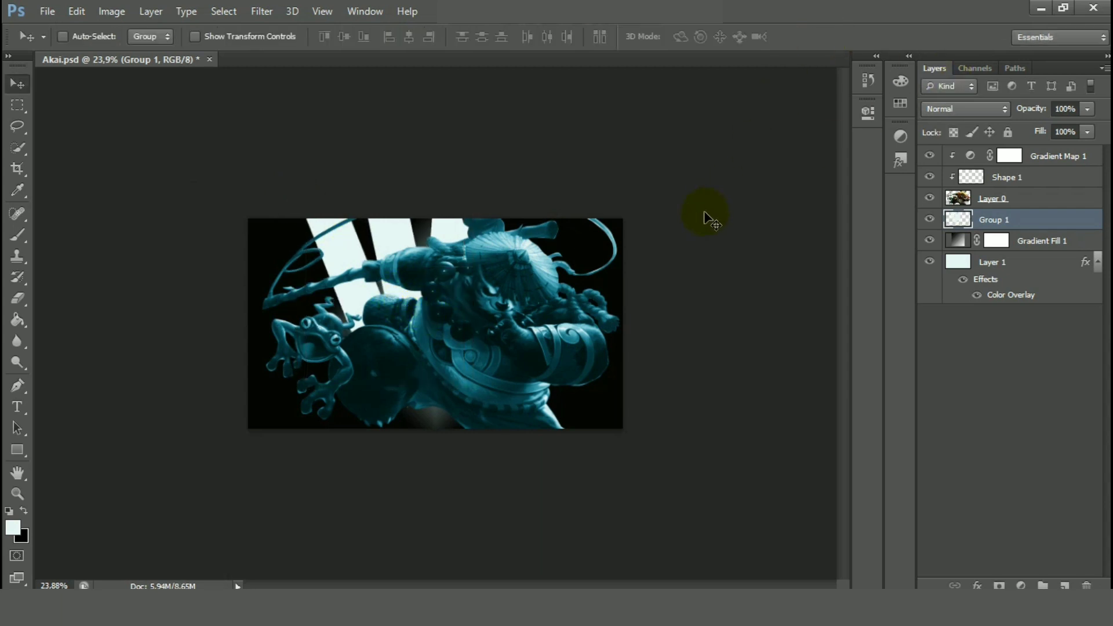
right_click(952, 219)
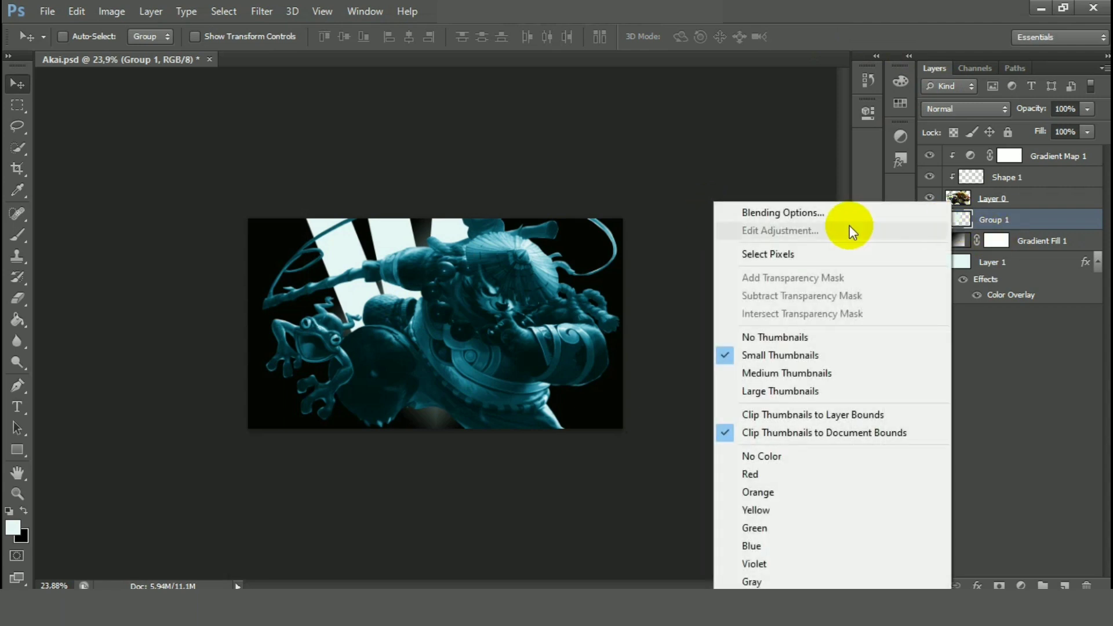
click(853, 214)
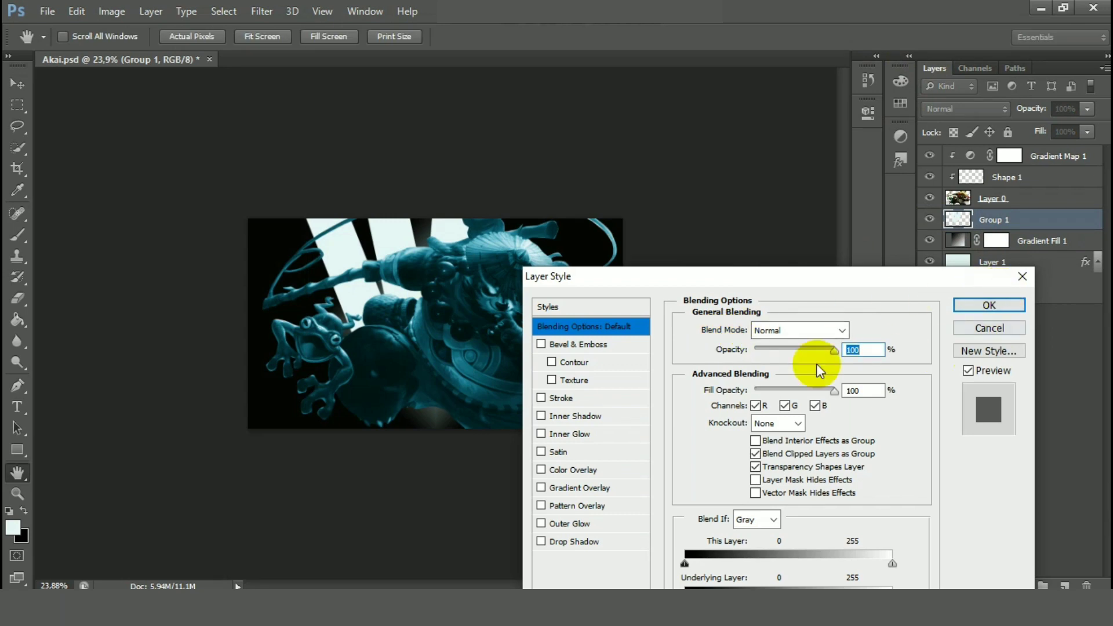
click(1006, 331)
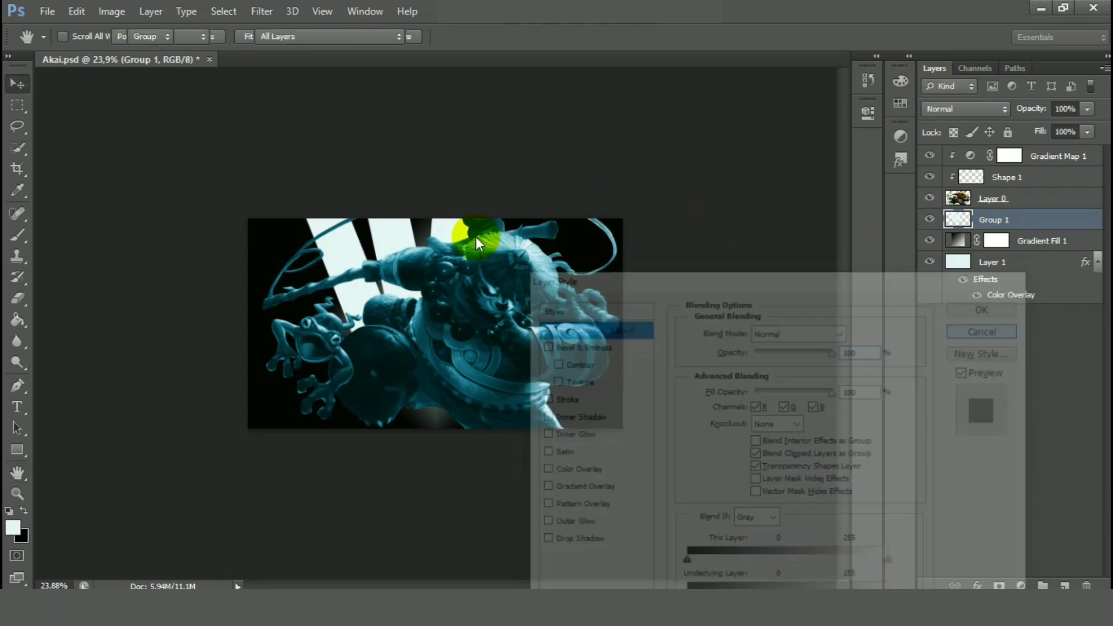
Add a gradient overlay to Group 1 and set its first colour stop to dark teal 0a4a5a sampled from the panda.
scroll(488, 238, up, 5)
right_click(976, 219)
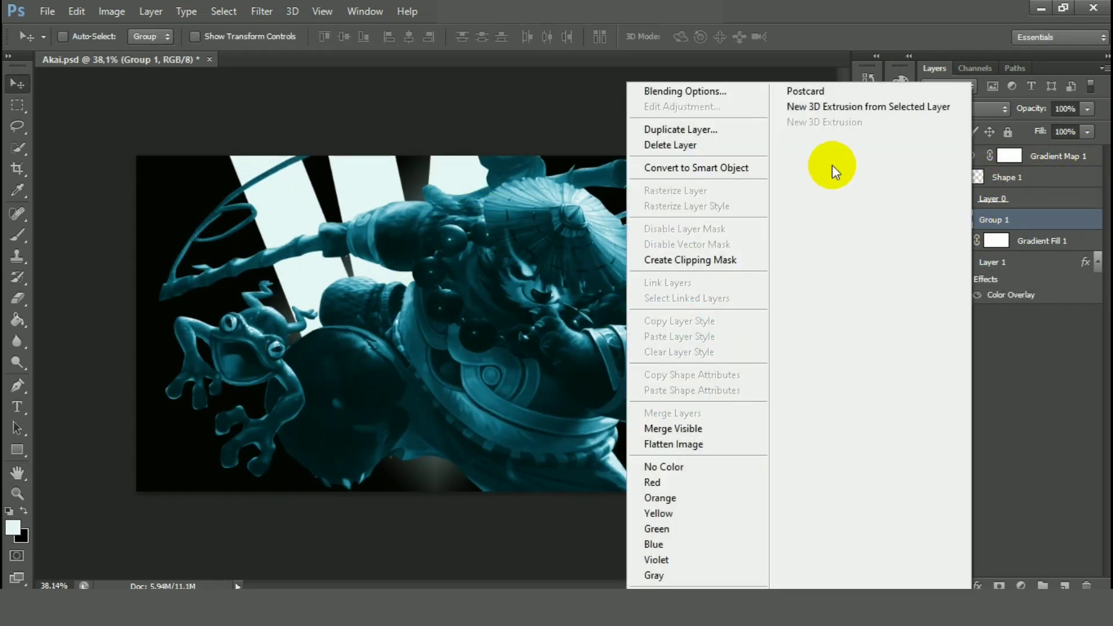
click(709, 97)
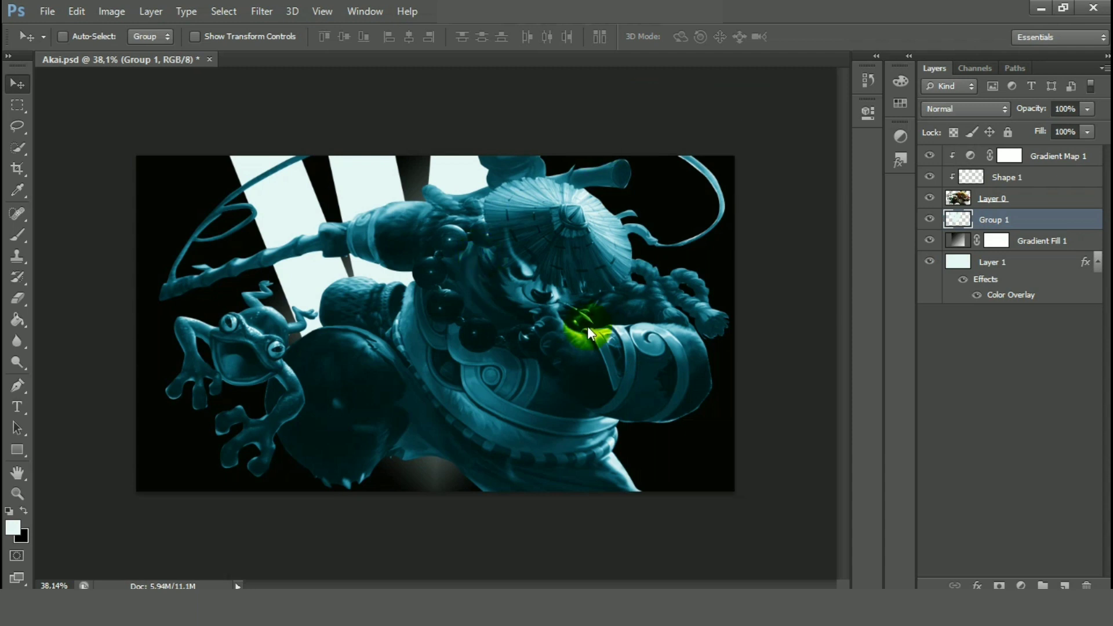
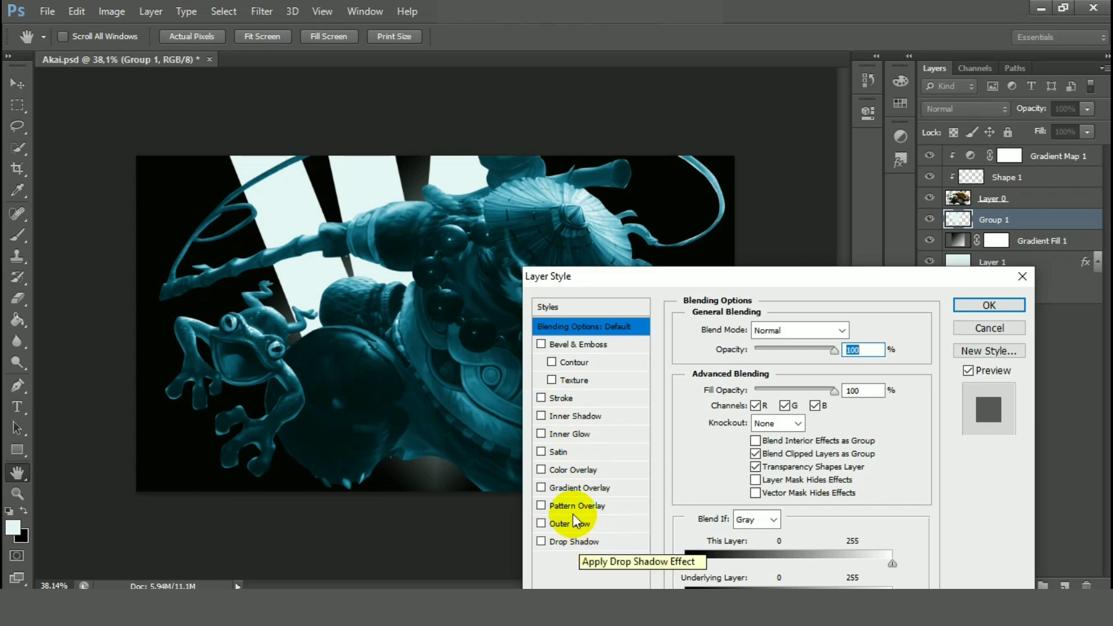
click(576, 487)
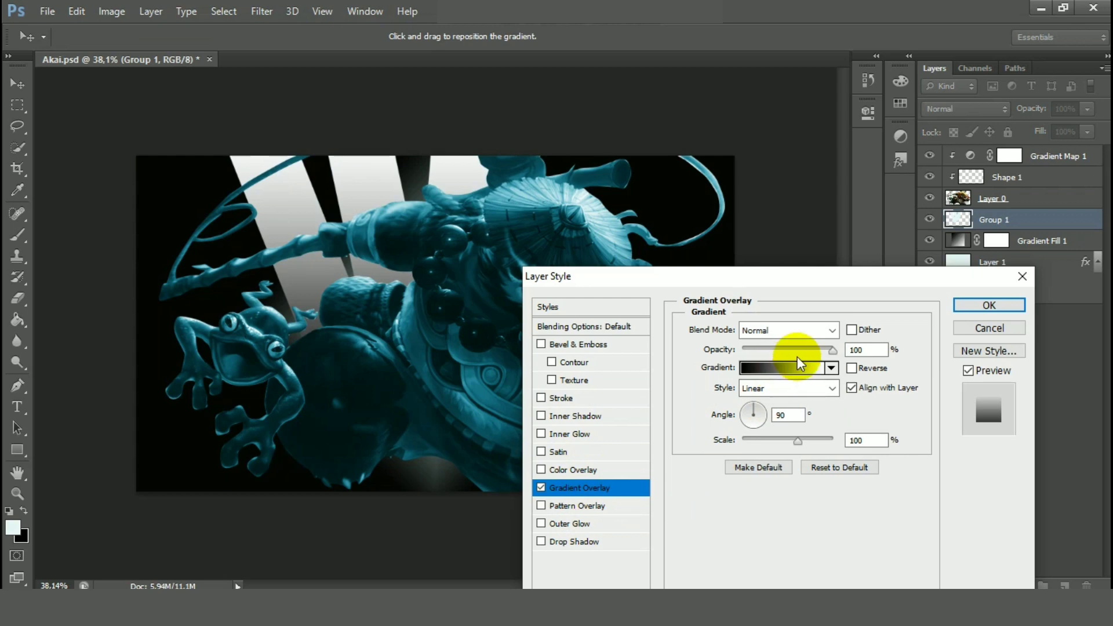
click(794, 367)
click(630, 381)
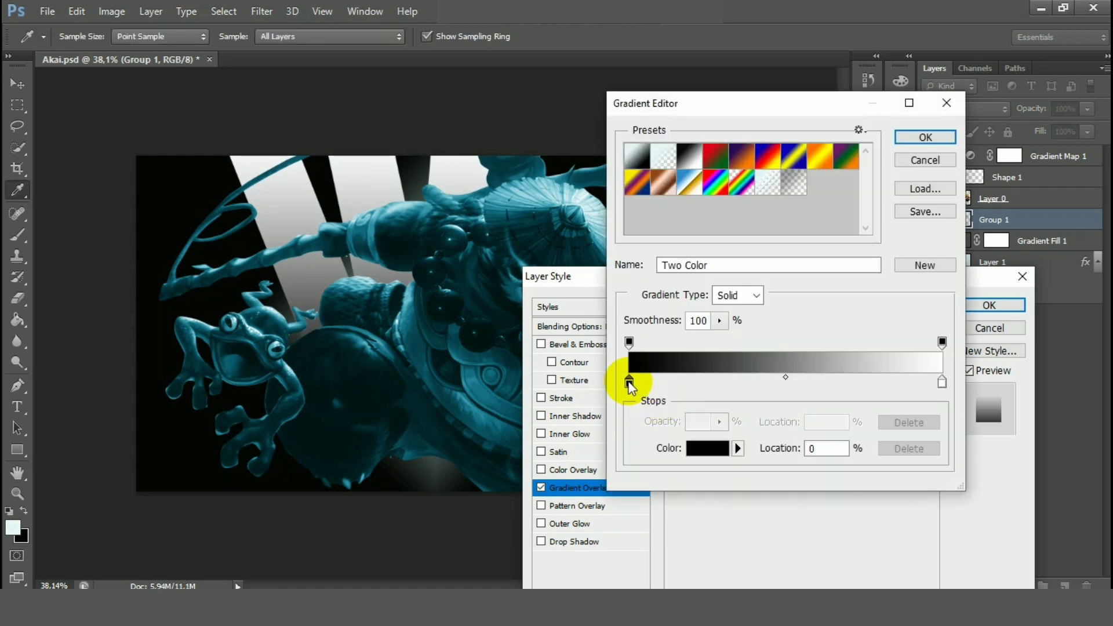
click(707, 447)
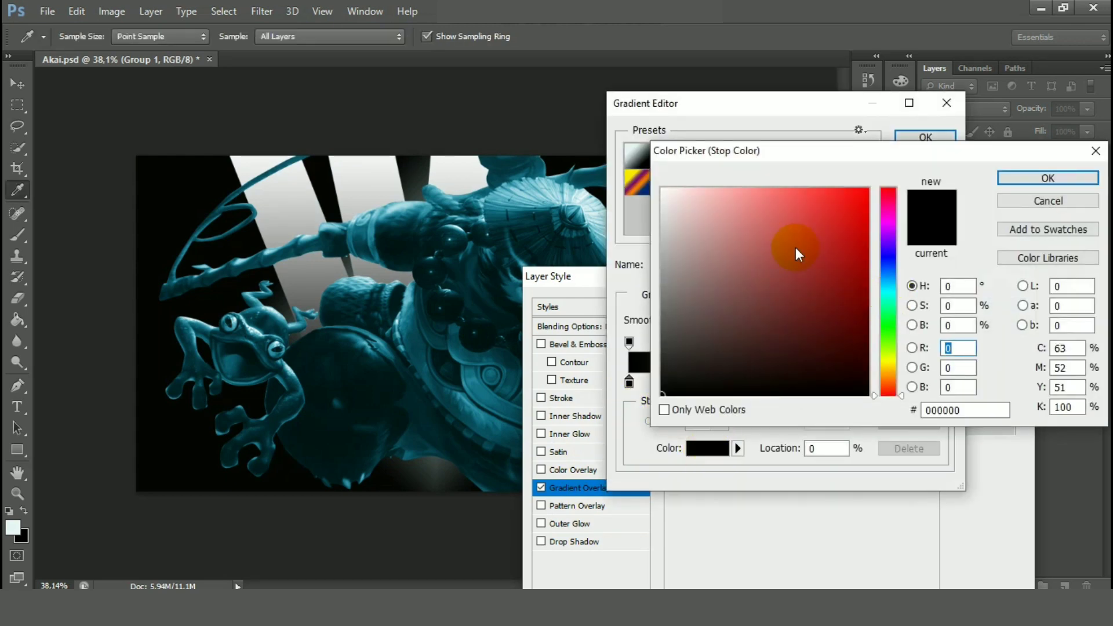
click(795, 246)
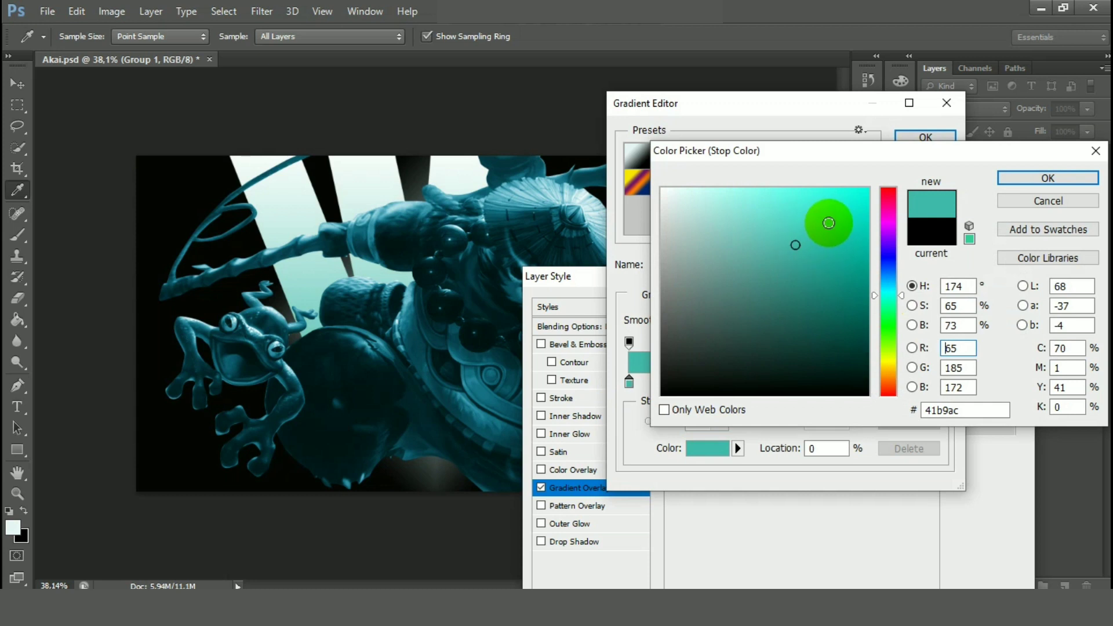
click(718, 198)
click(846, 201)
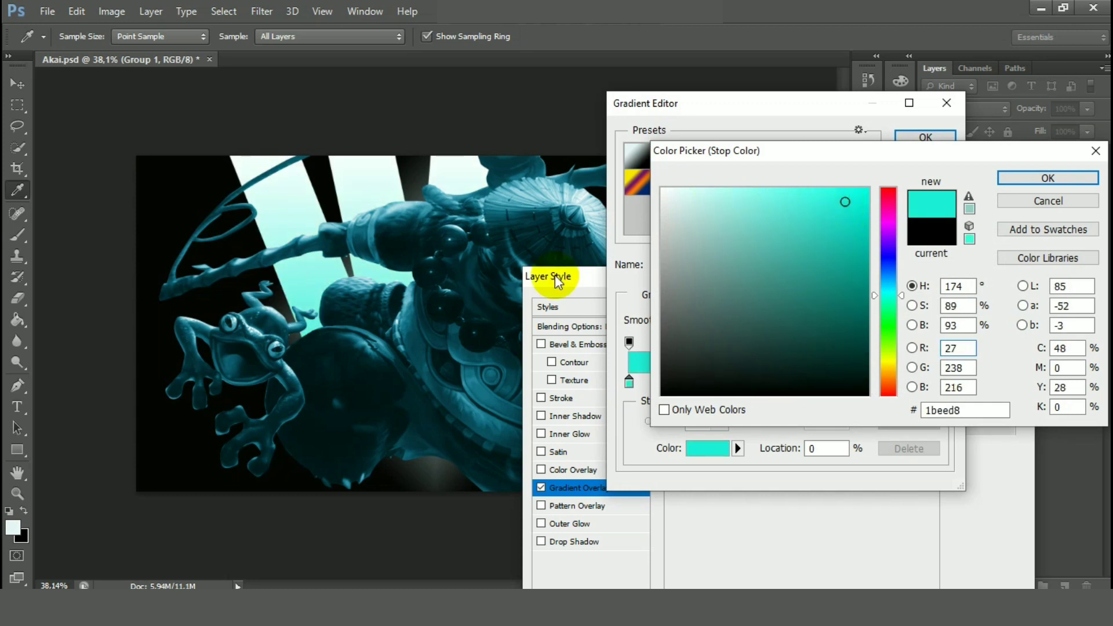
click(418, 317)
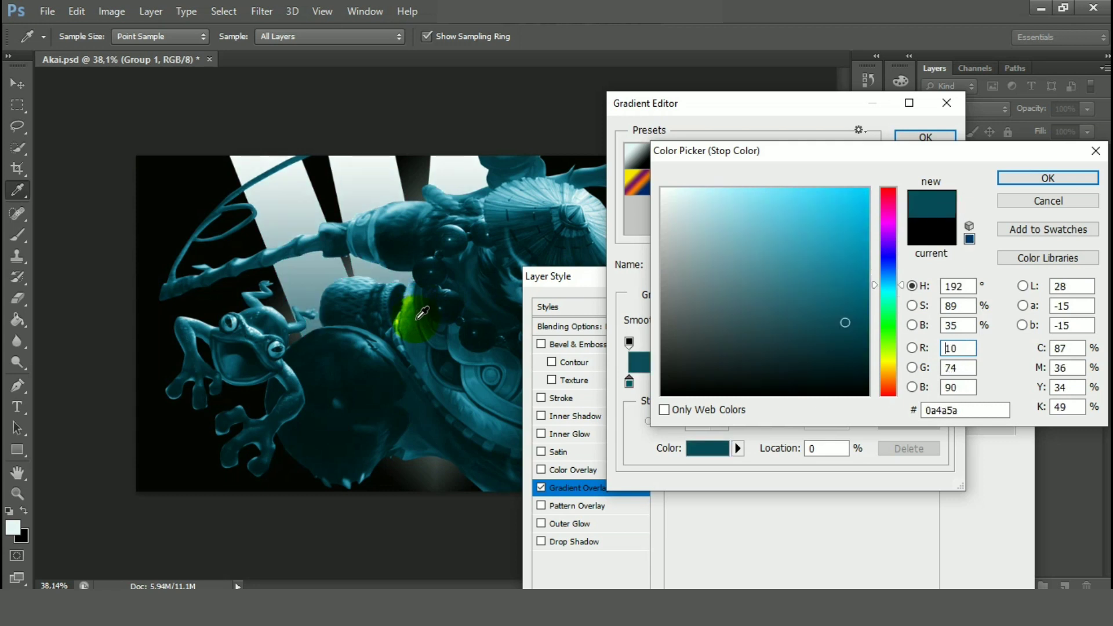
click(1048, 178)
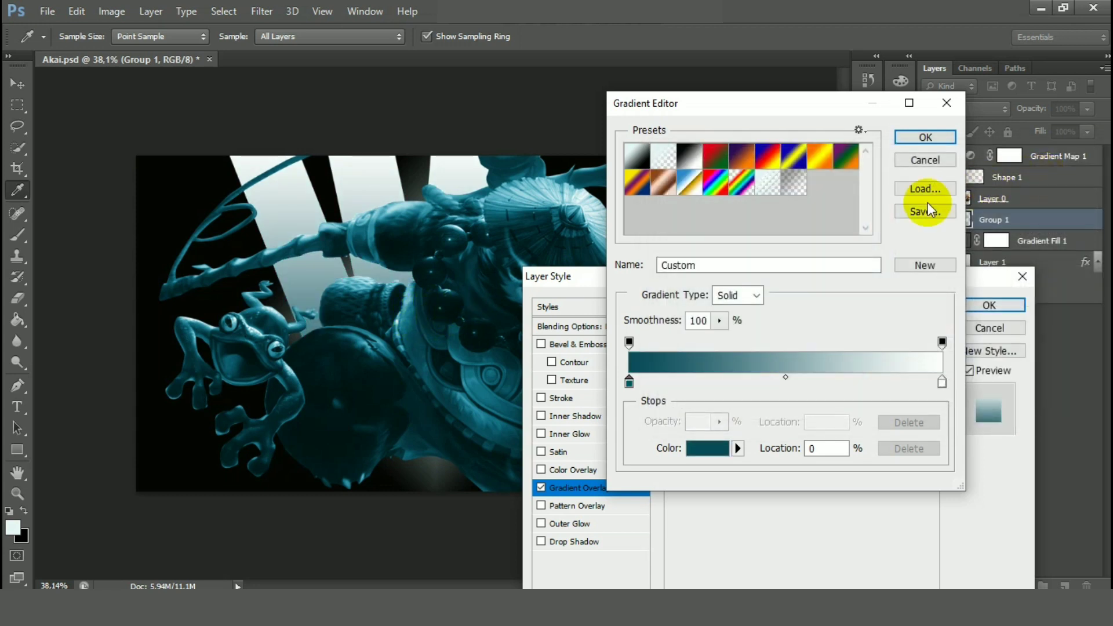
Add another dark teal colour stop to the overlay gradient at 33% and accept the gradient.
click(790, 381)
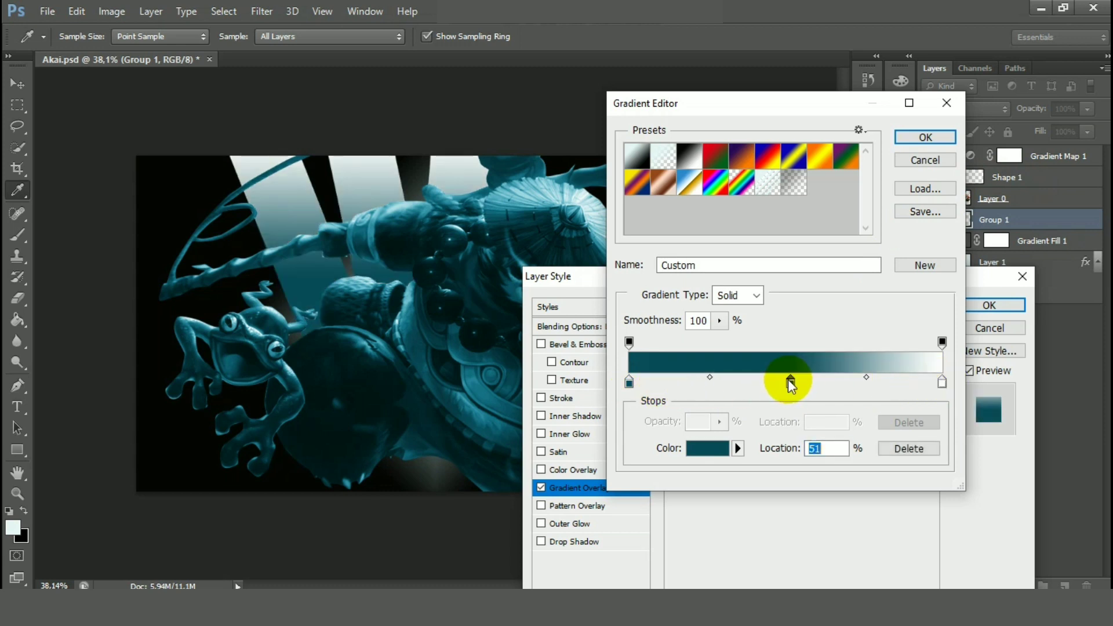
drag(789, 381, 731, 381)
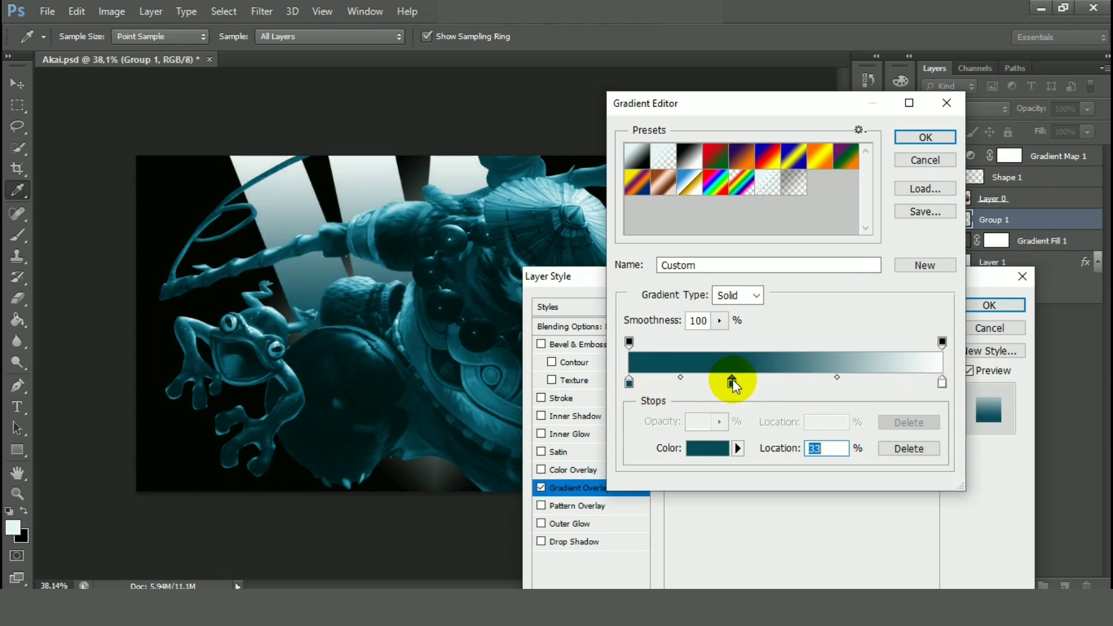
click(923, 138)
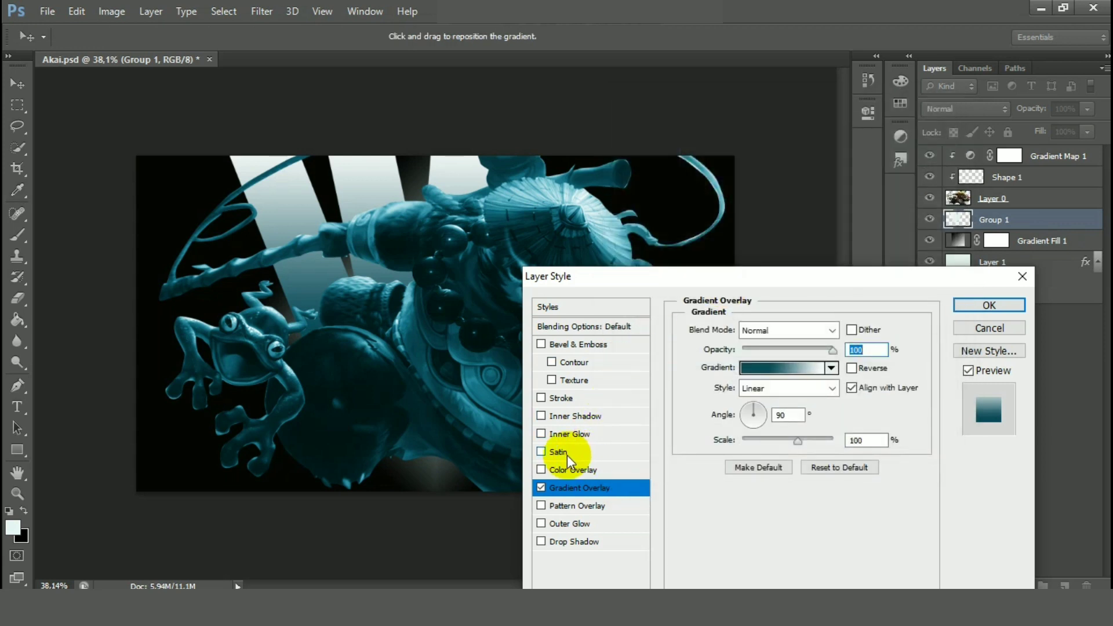
Enable the Satin effect on Group 1 and set its colour to white.
click(546, 455)
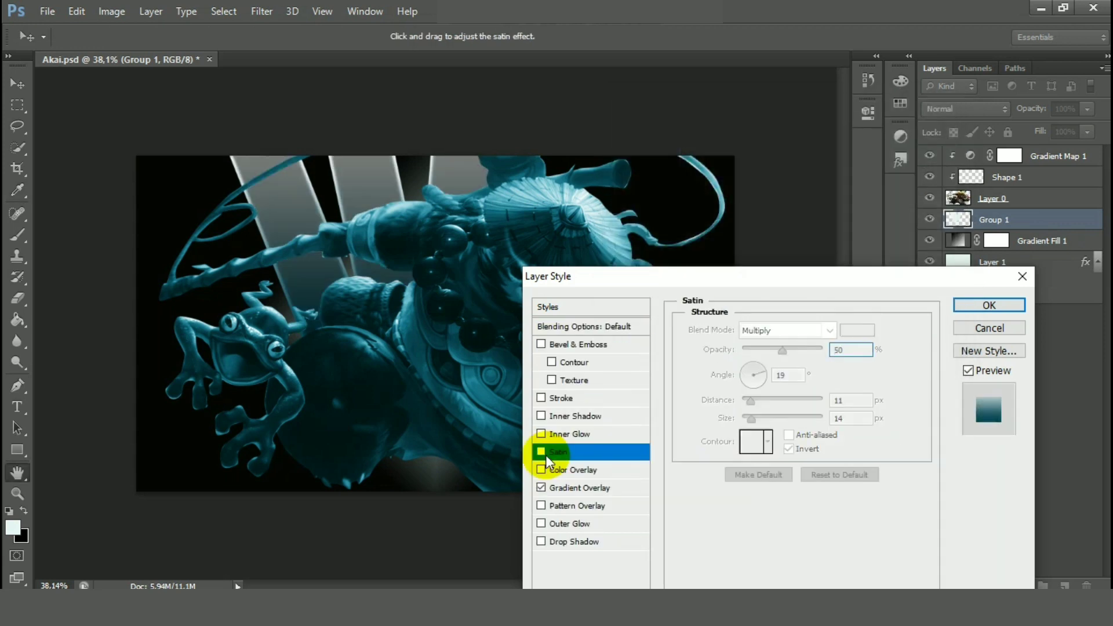
click(857, 330)
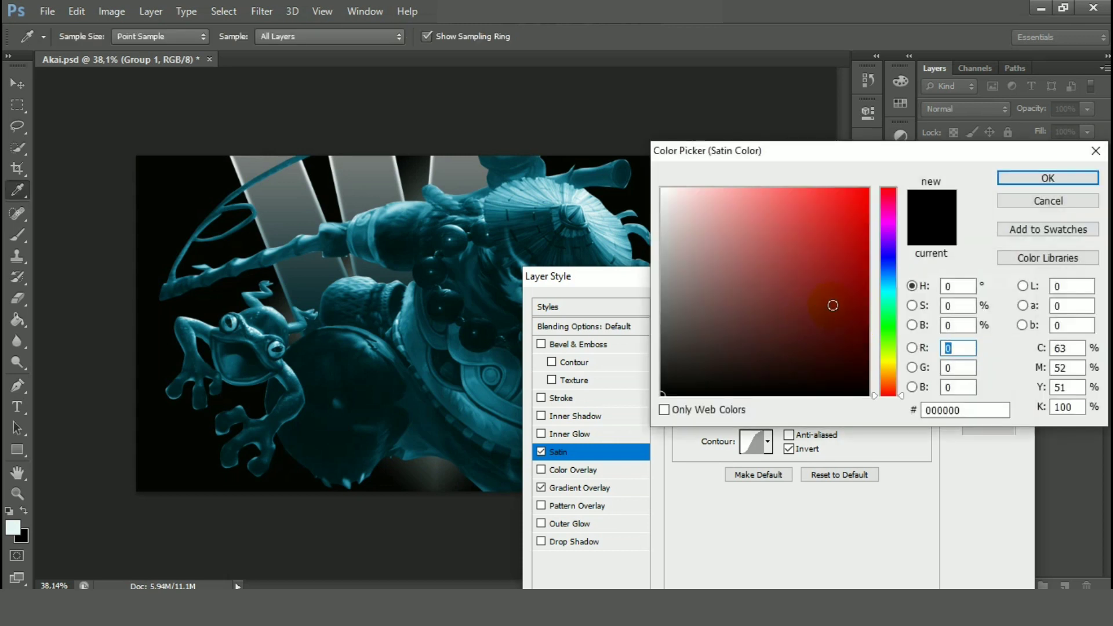
click(669, 193)
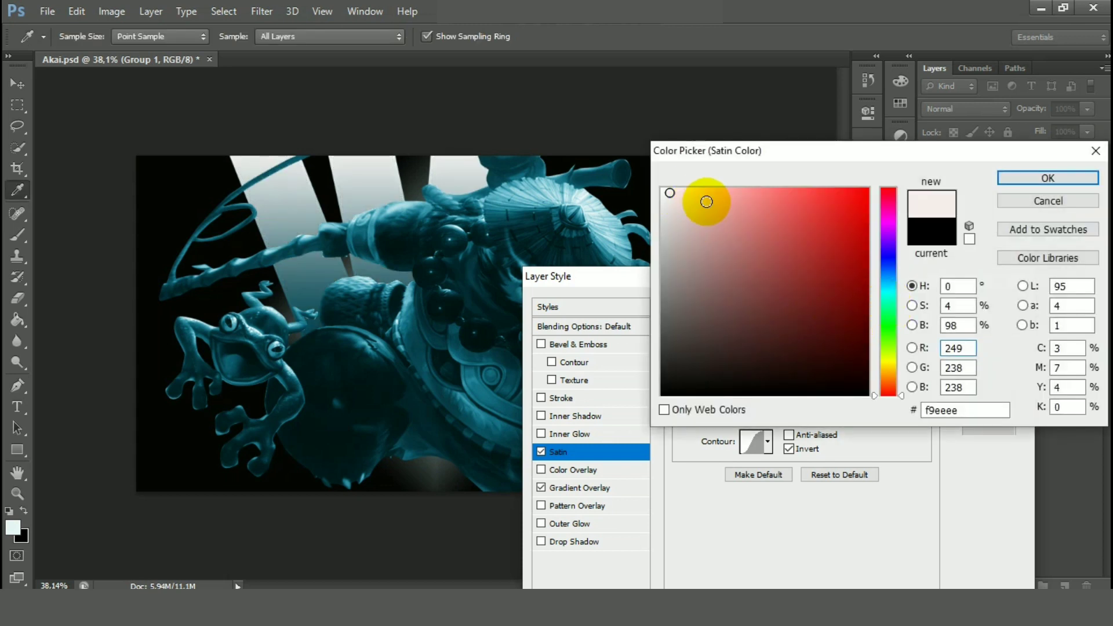
click(809, 265)
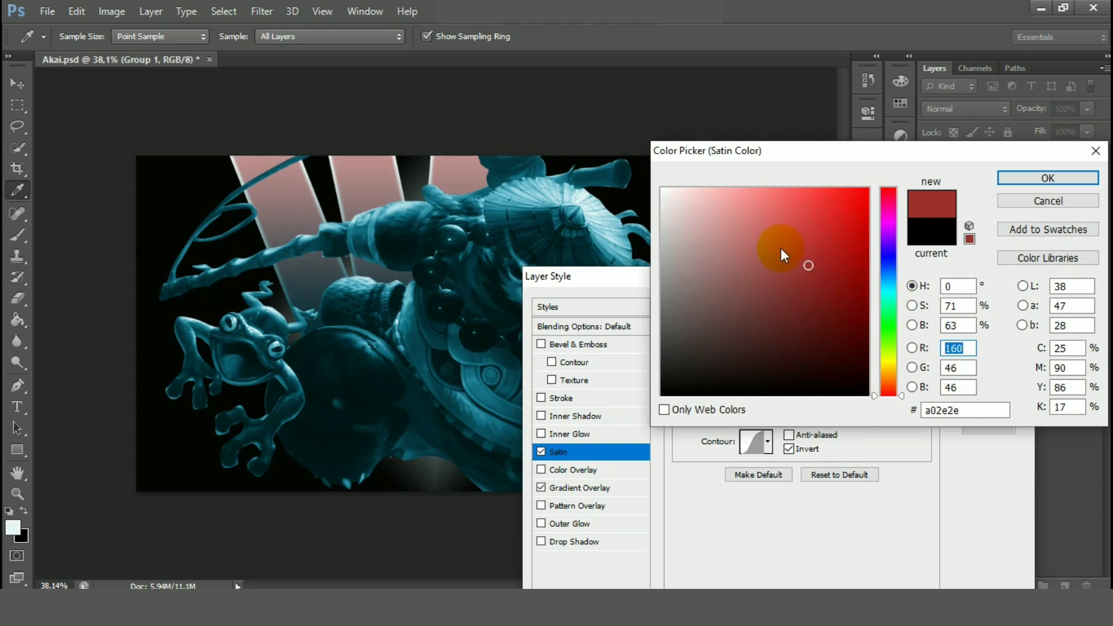
click(795, 231)
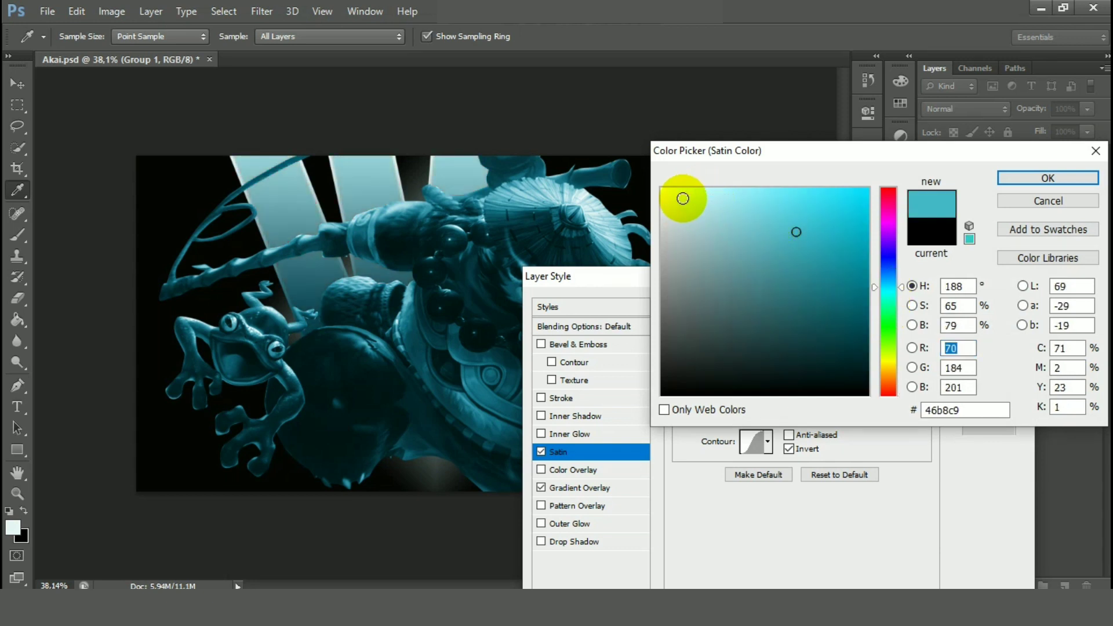
click(683, 198)
click(741, 212)
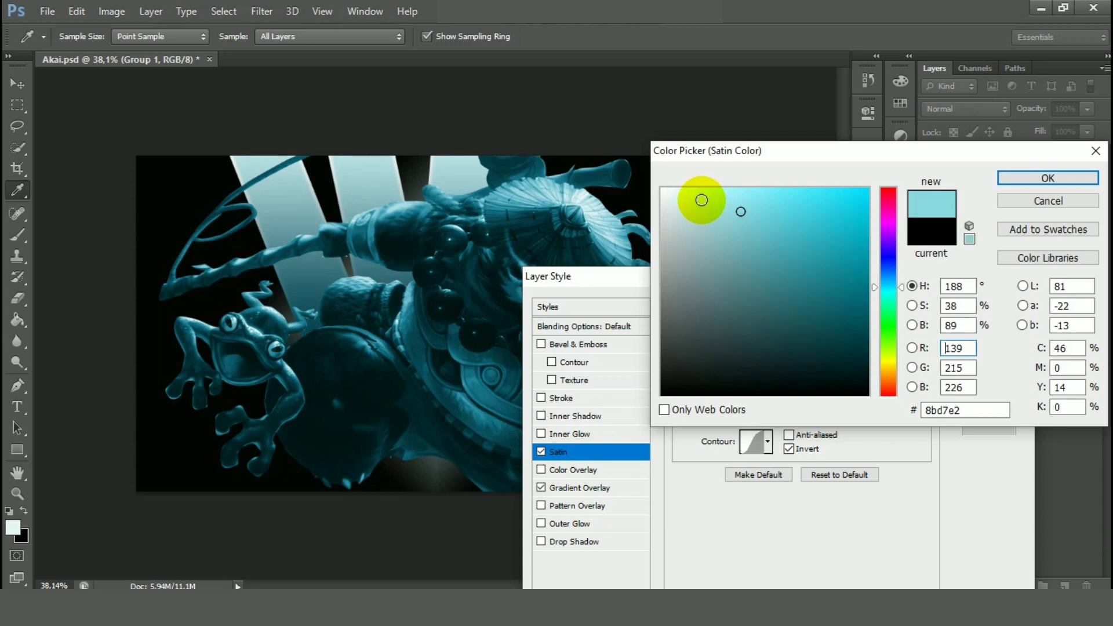
click(676, 196)
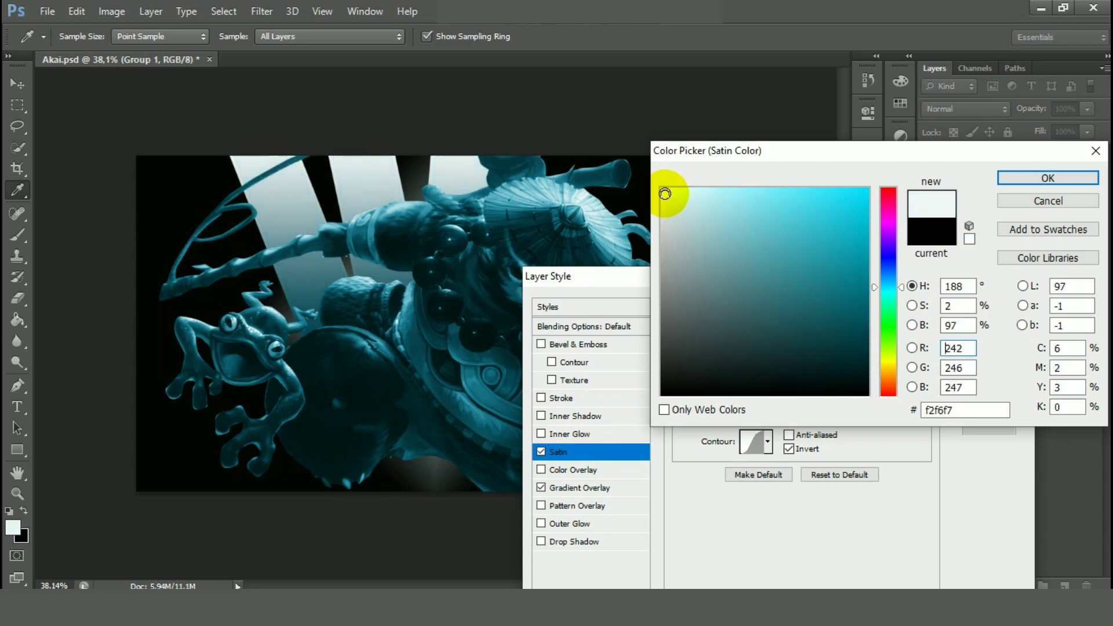
drag(665, 194, 658, 169)
click(1019, 175)
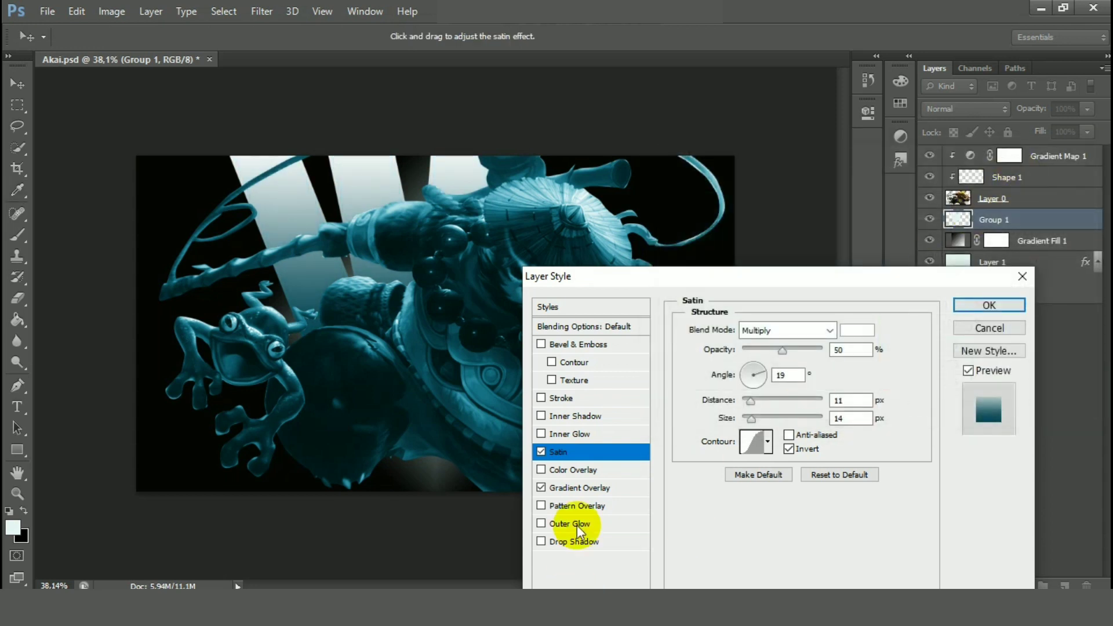
Add an inner glow to Group 1 with 100% opacity and 40% noise, and apply the layer style.
click(555, 434)
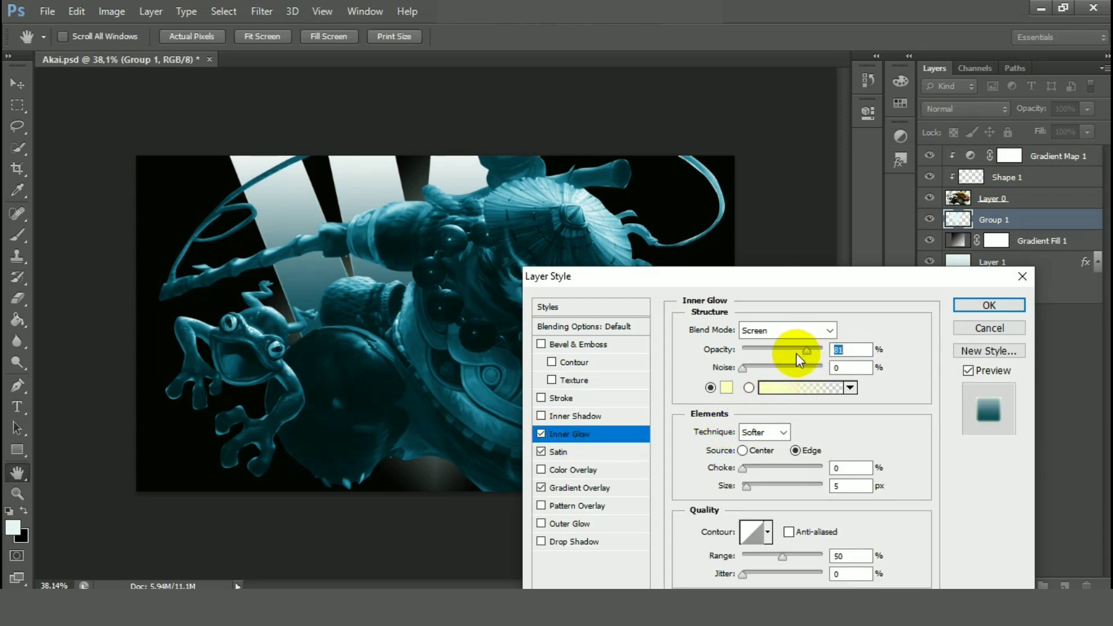
text(100)
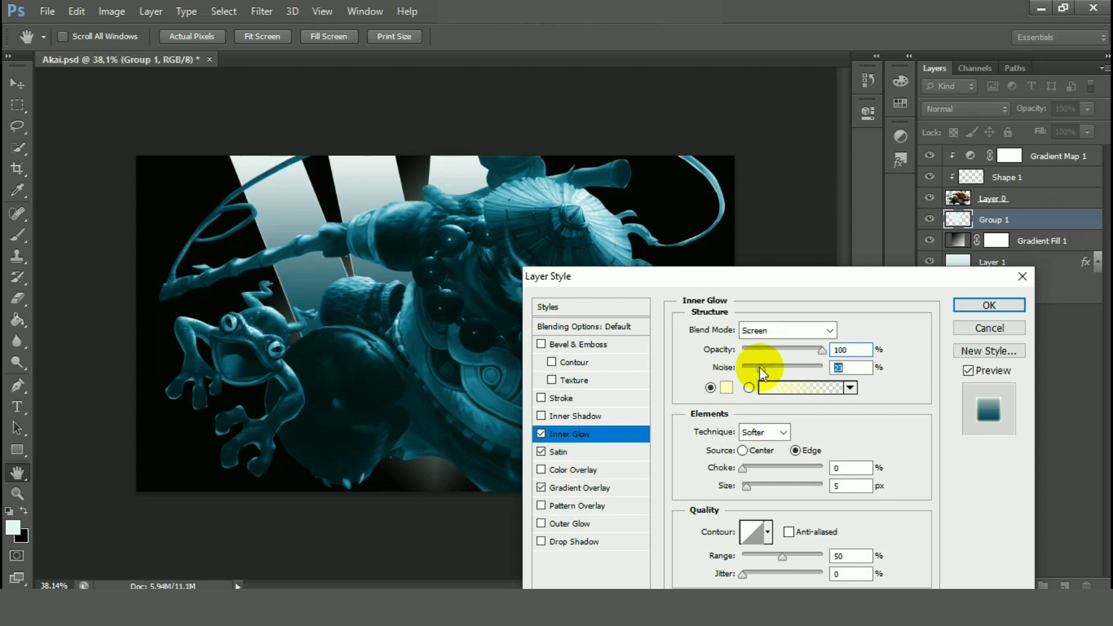
text(40)
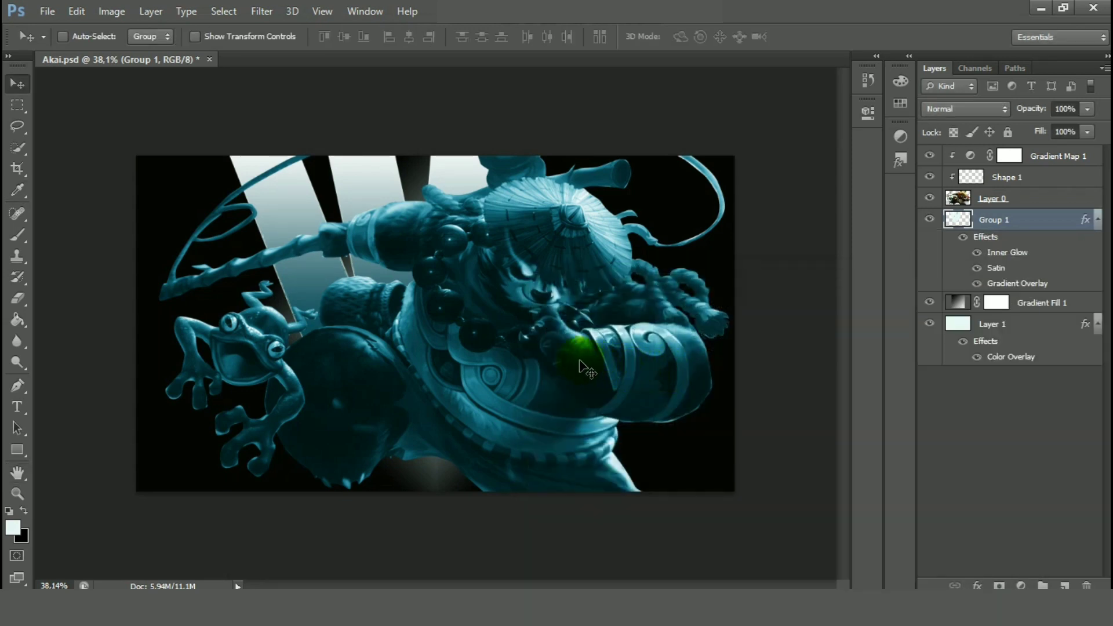
Add a new layer directly above Group 1 and select the rough 23 px brush tip for the Brush tool.
alt+scroll(493, 371, down, 3)
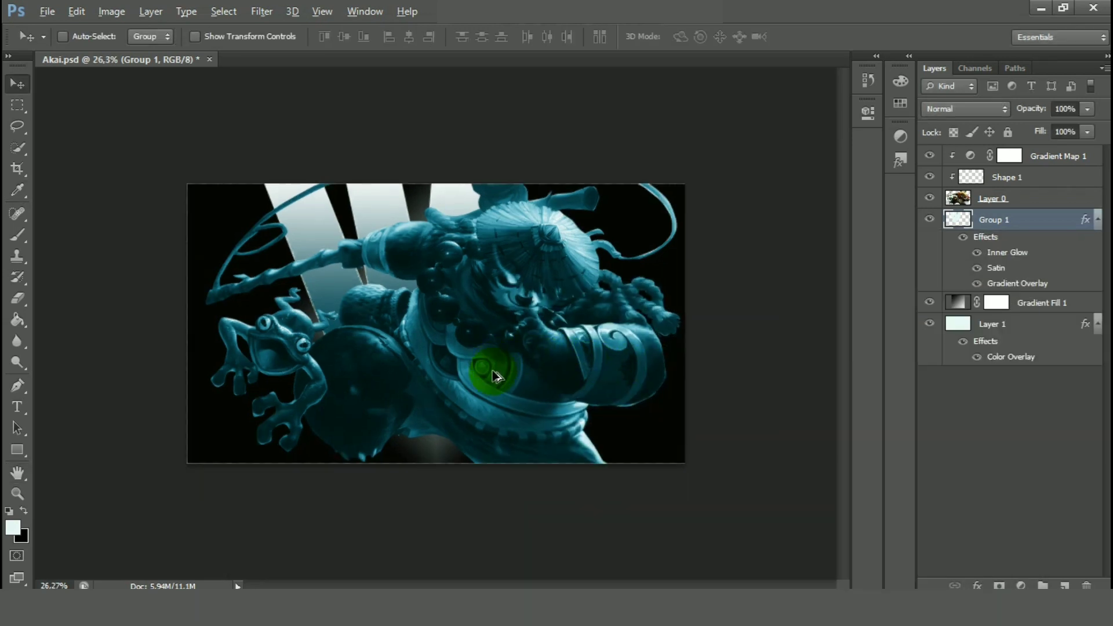
alt+scroll(476, 367, up, 5)
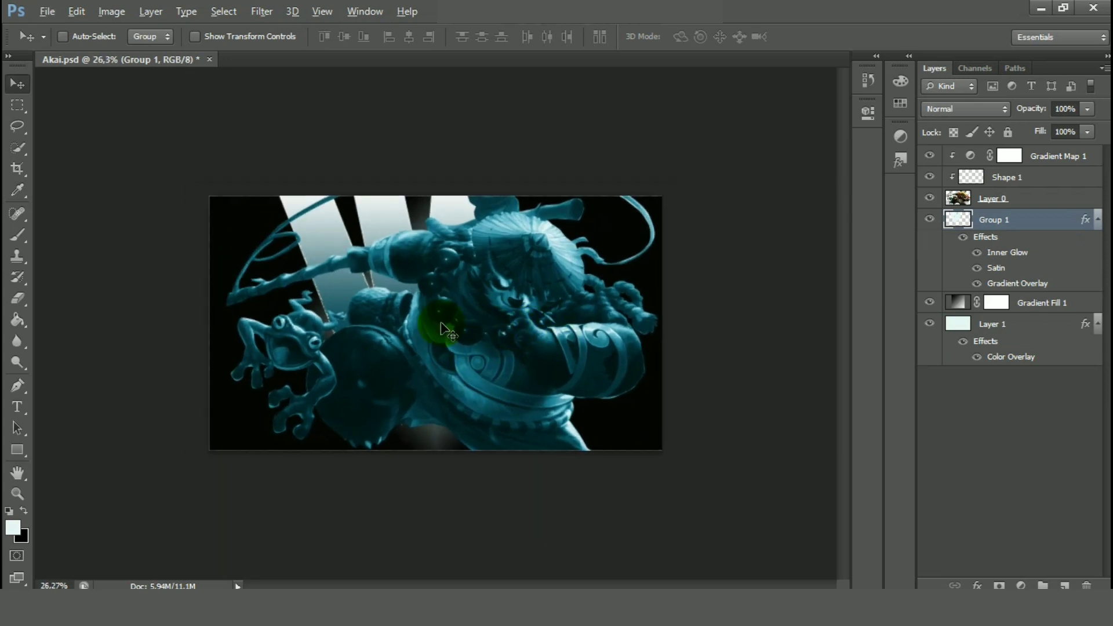
alt+scroll(383, 313, down, 2)
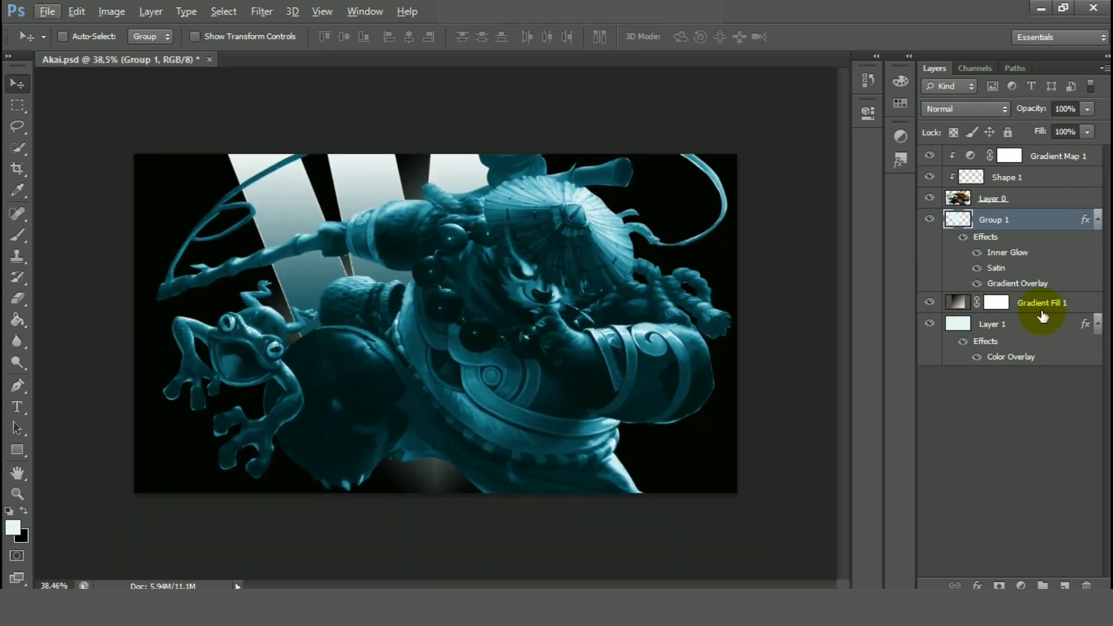
click(1064, 585)
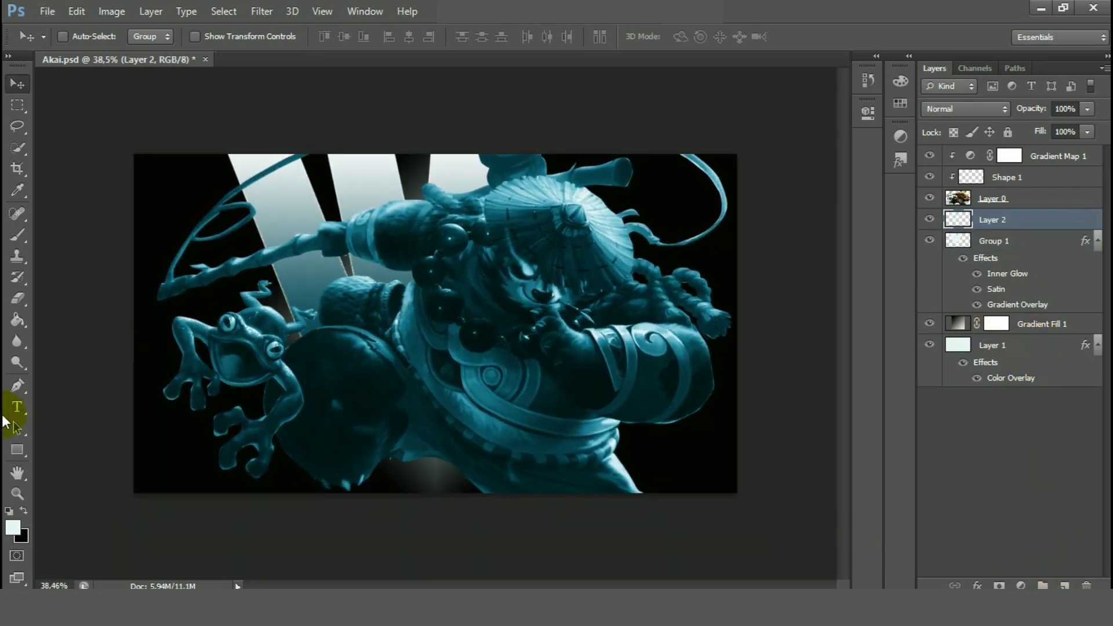
click(21, 237)
click(100, 37)
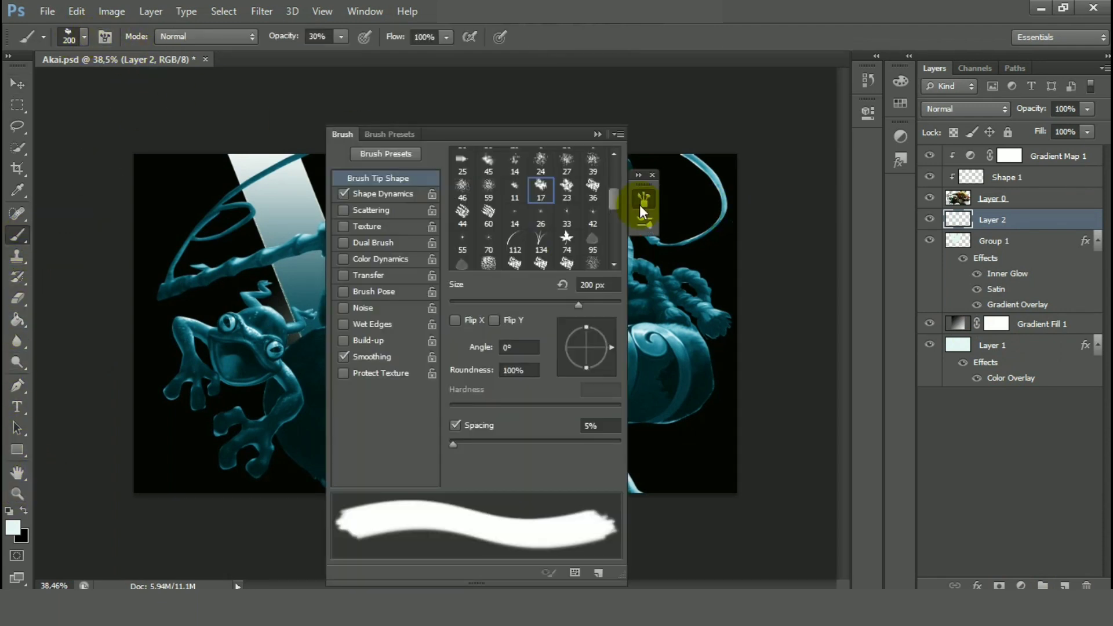
click(574, 187)
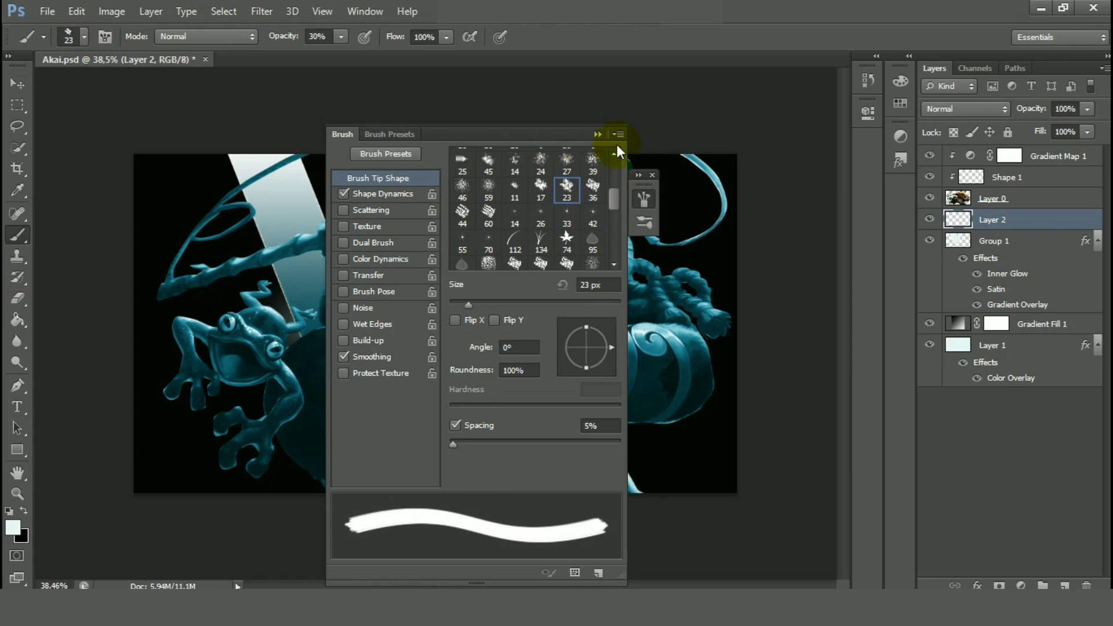
drag(617, 144, 808, 145)
mouse_move(899, 206)
mouse_down()
mouse_move(895, 180)
mouse_move(895, 205)
mouse_up()
click(857, 204)
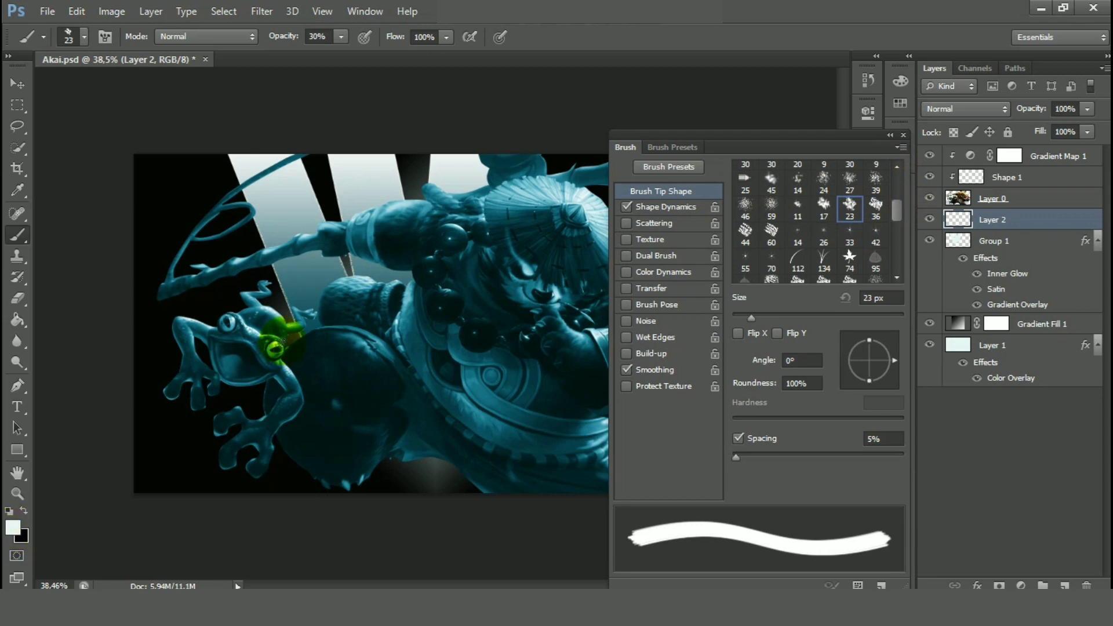
Enlarge the brush to 400 px and raise its opacity to 49%.
key(bracketright)
key(bracketright)
key(bracketright)
key(bracketright)
key(bracketright)
key(bracketright)
key(bracketright)
key(bracketright)
key(bracketright)
key(bracketright)
key(bracketright)
key(bracketright)
key(bracketright)
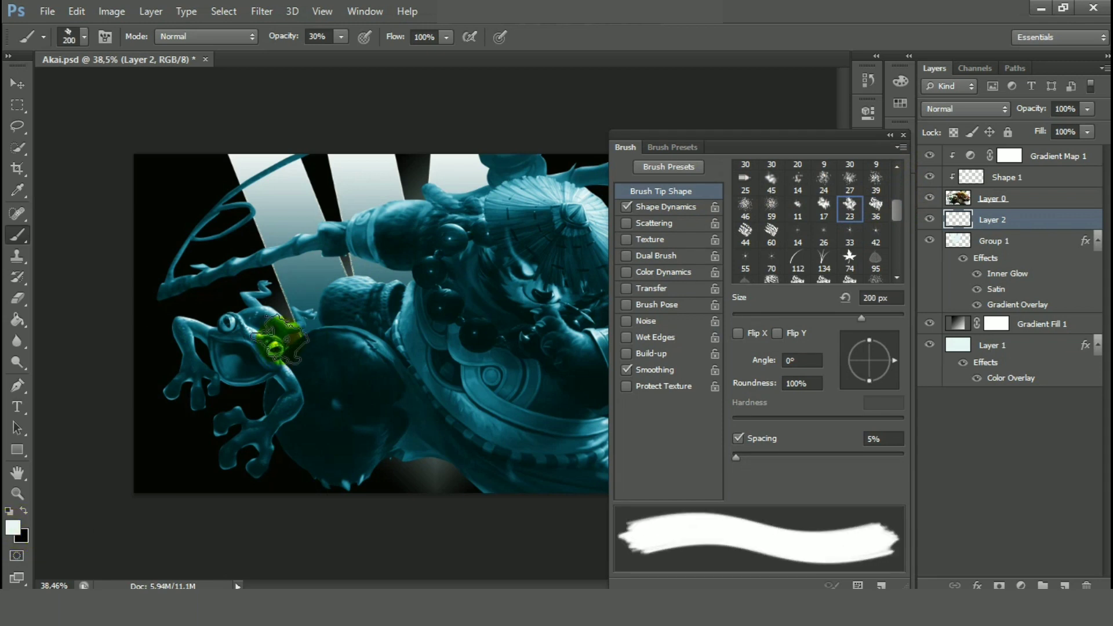
key(bracketright)
key(bracketright)
key(bracketright)
key(bracketright)
key(bracketright)
key(bracketright)
key(bracketright)
key(bracketright)
key(bracketleft)
key(bracketleft)
key(bracketleft)
key(bracketleft)
key(bracketleft)
key(bracketleft)
key(bracketleft)
key(bracketleft)
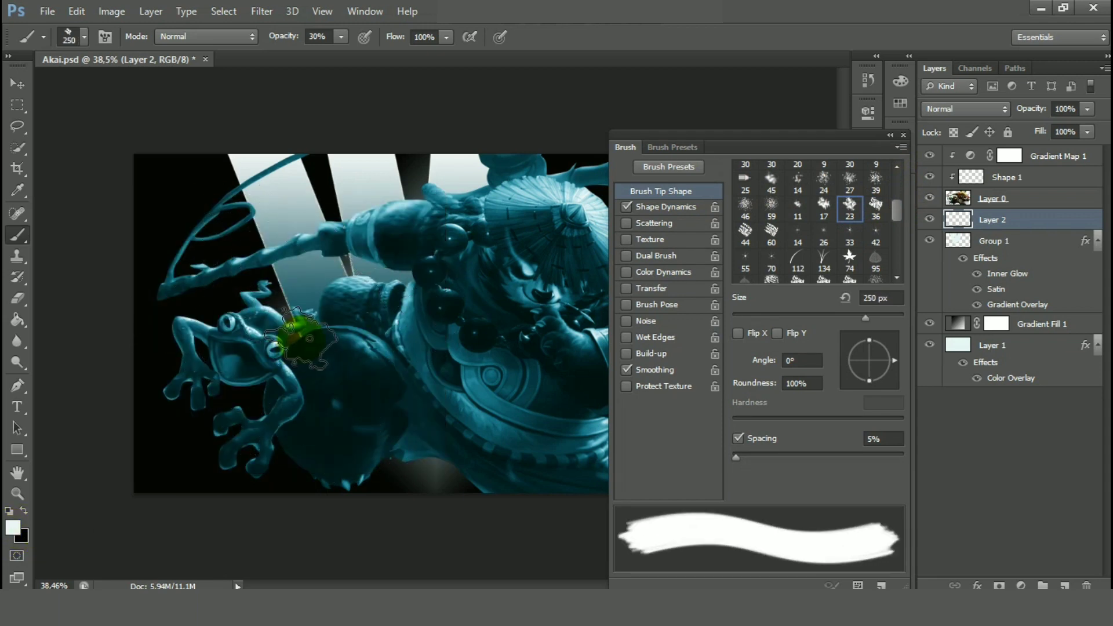
key(bracketright)
key(bracketright)
key(bracketright)
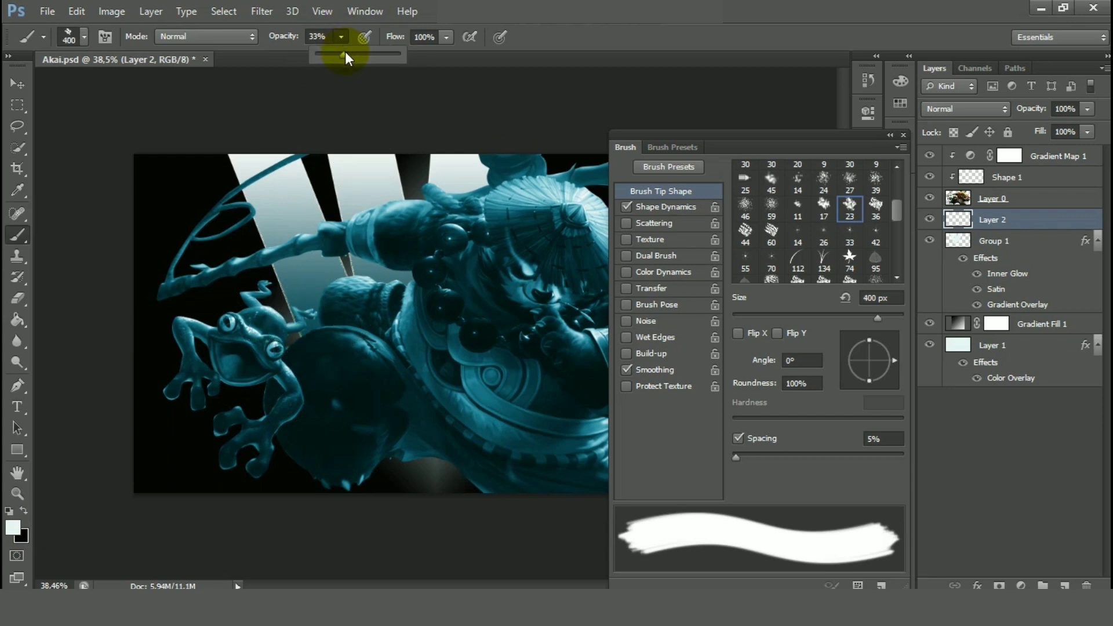
click(659, 65)
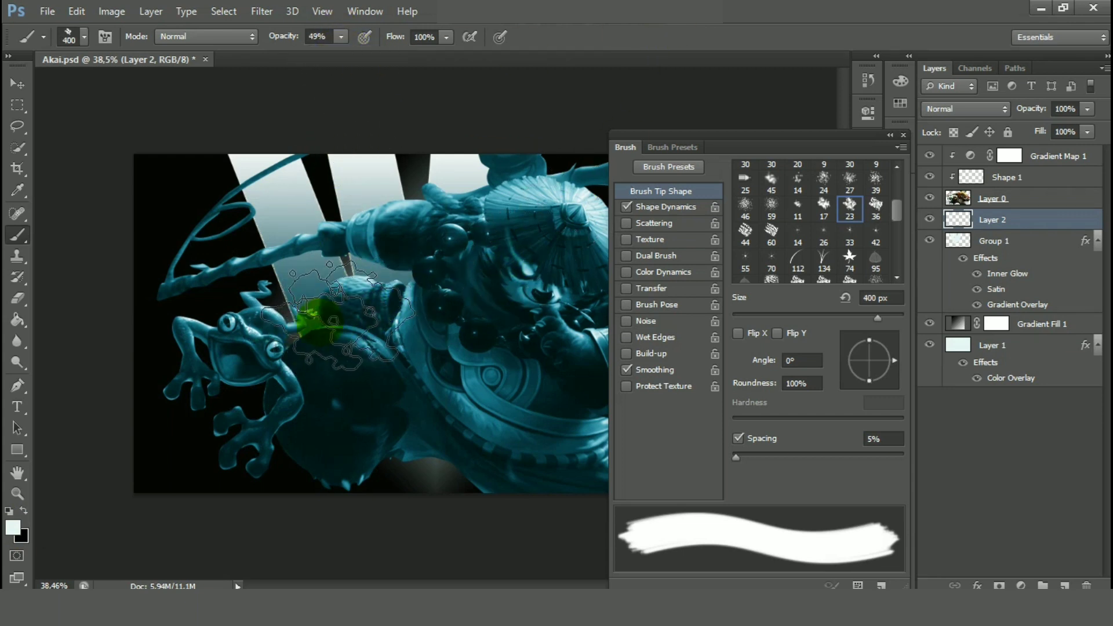
Dab texture over the light rays beside the frog, enlarge the brush to 500 px, and move Layer 2 below Group 1.
click(318, 326)
key(bracketright)
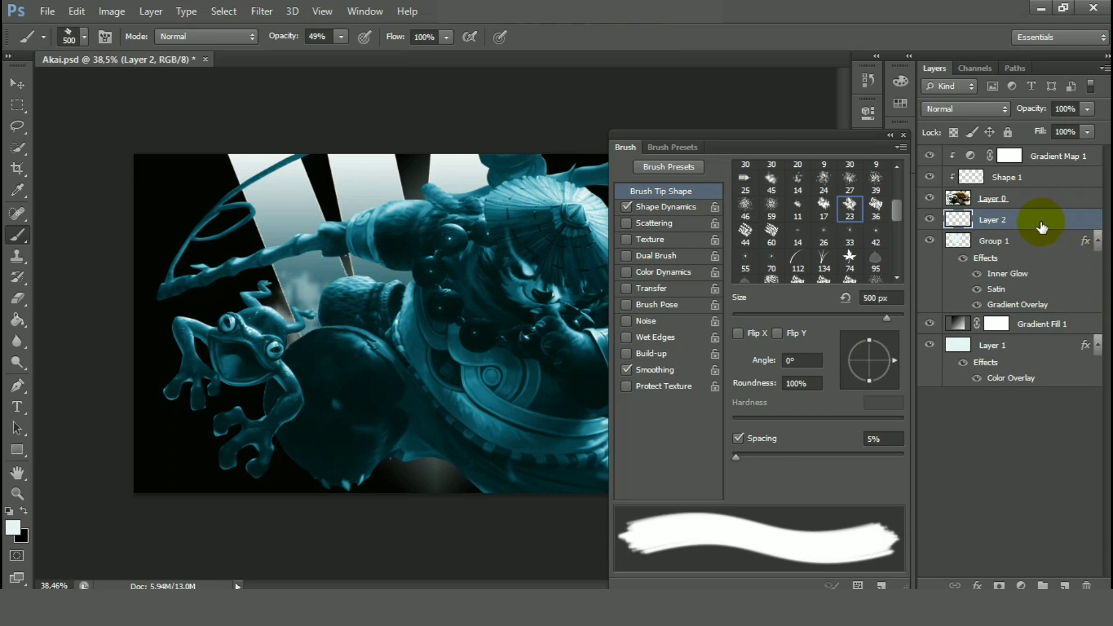
drag(1042, 228, 957, 313)
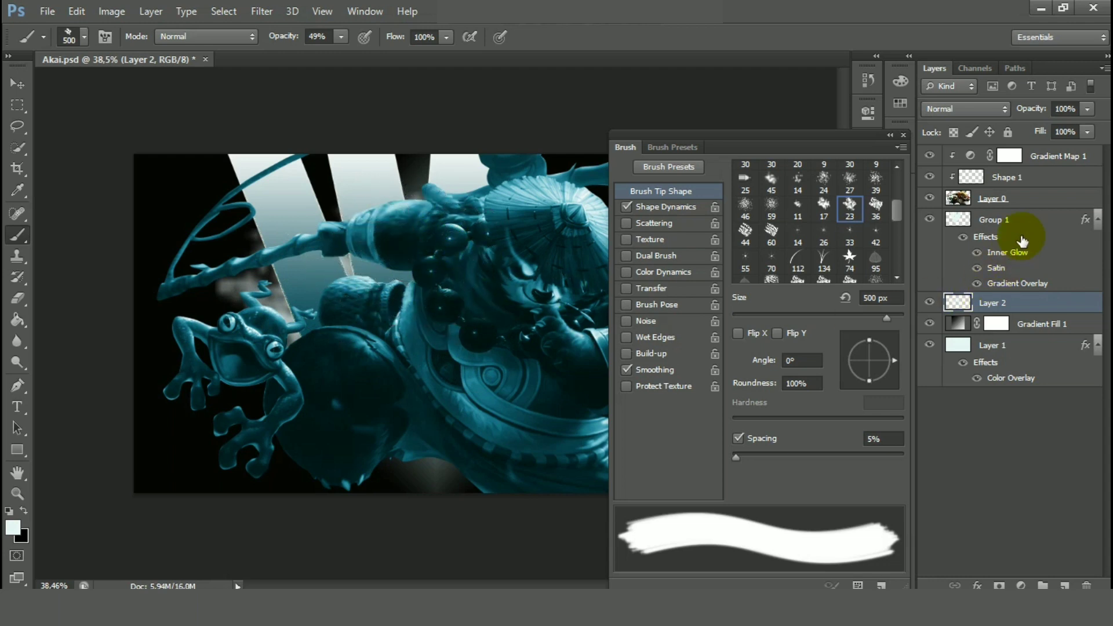
Dab pale smoke texture behind the light rays and the panda's raised arm on Layer 2.
click(436, 205)
click(351, 249)
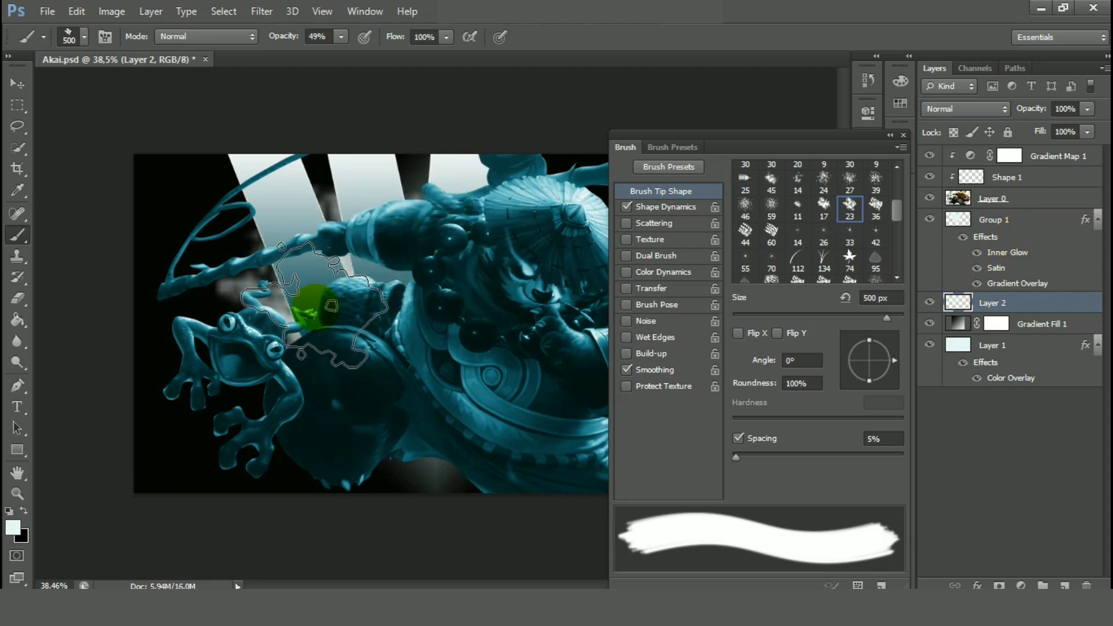
click(291, 257)
click(364, 196)
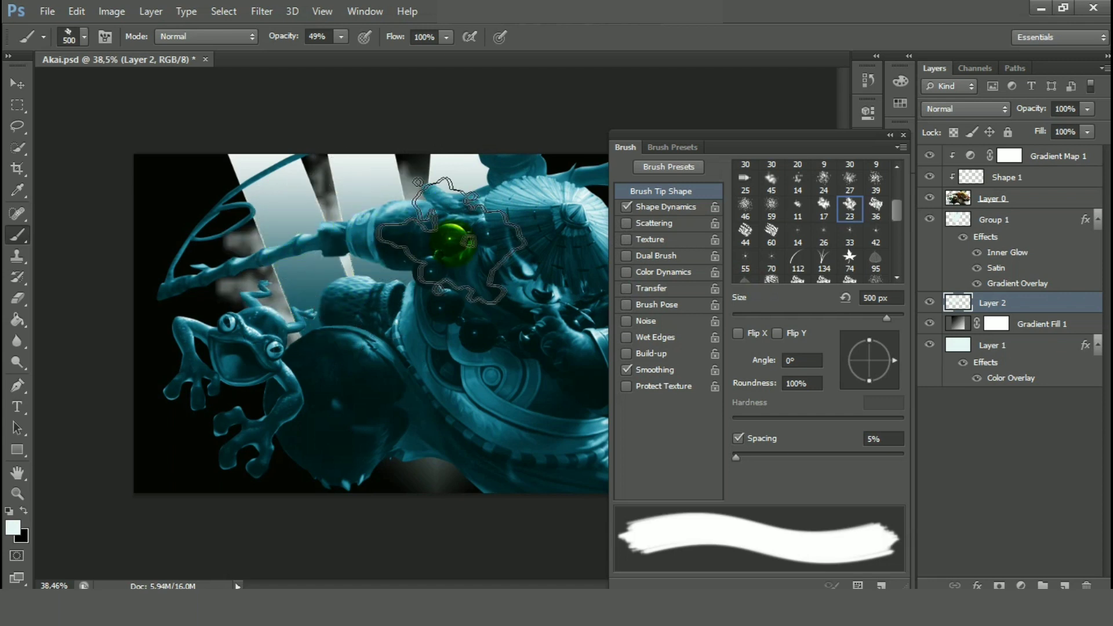
Paint smoke down the ray beside the frog with the brush at 27% opacity, 252 px and a -86° angle.
scroll(438, 324, down, 2)
drag(341, 36, 366, 50)
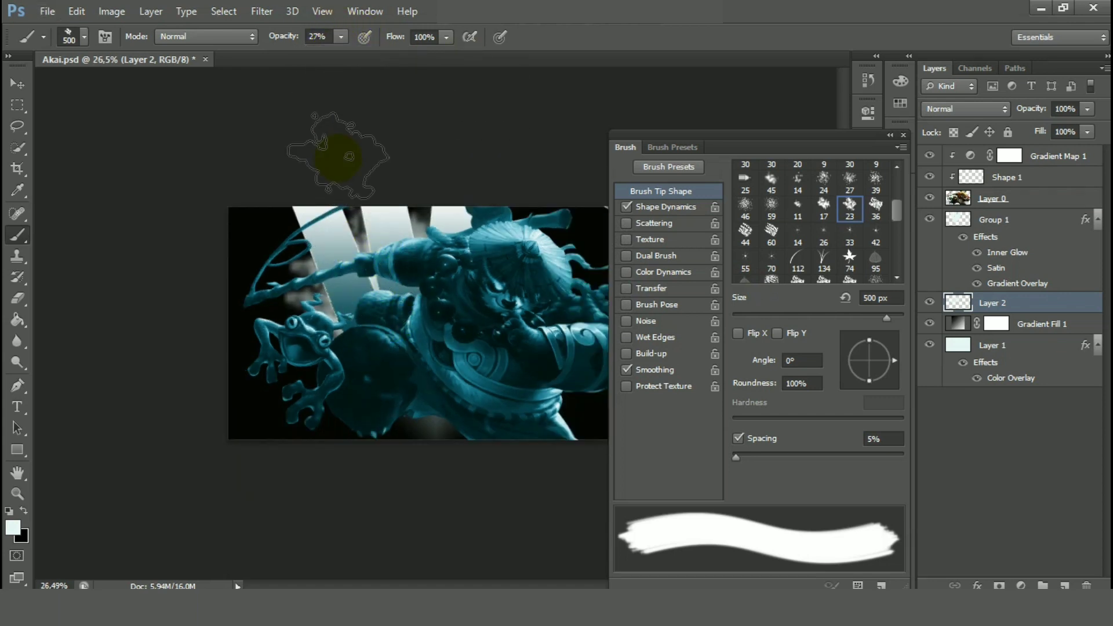
key(bracketleft)
key(bracketleft)
key(bracketleft)
drag(882, 387, 880, 398)
drag(293, 226, 331, 325)
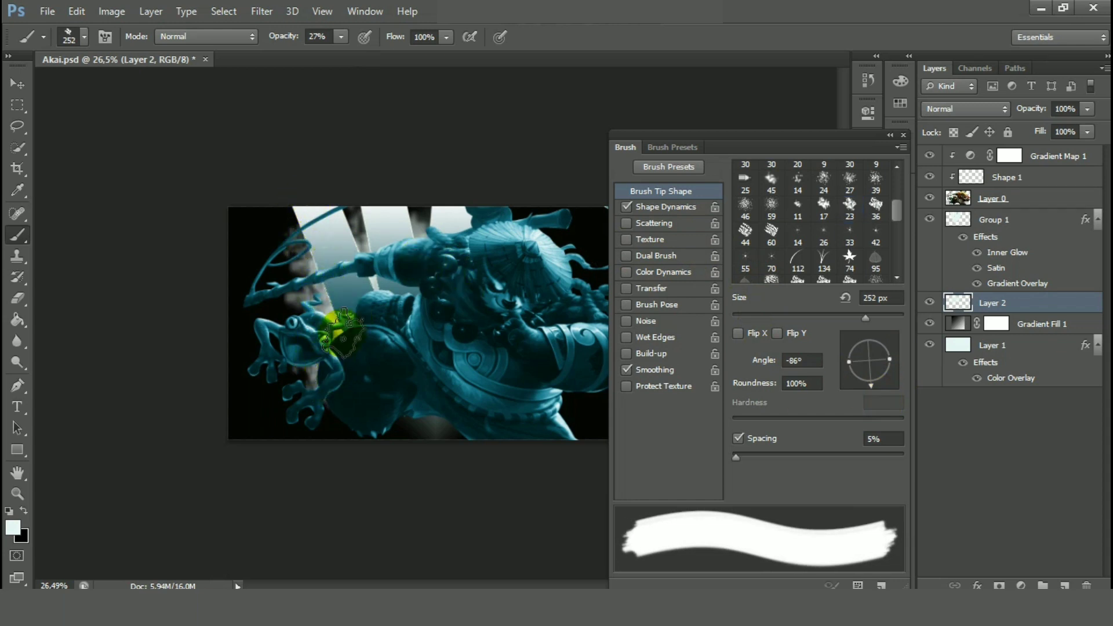
Switch to the 59 px spatter brush tip, enlarge it to 400 px, and paint smoke around the upper light rays.
drag(886, 365, 849, 375)
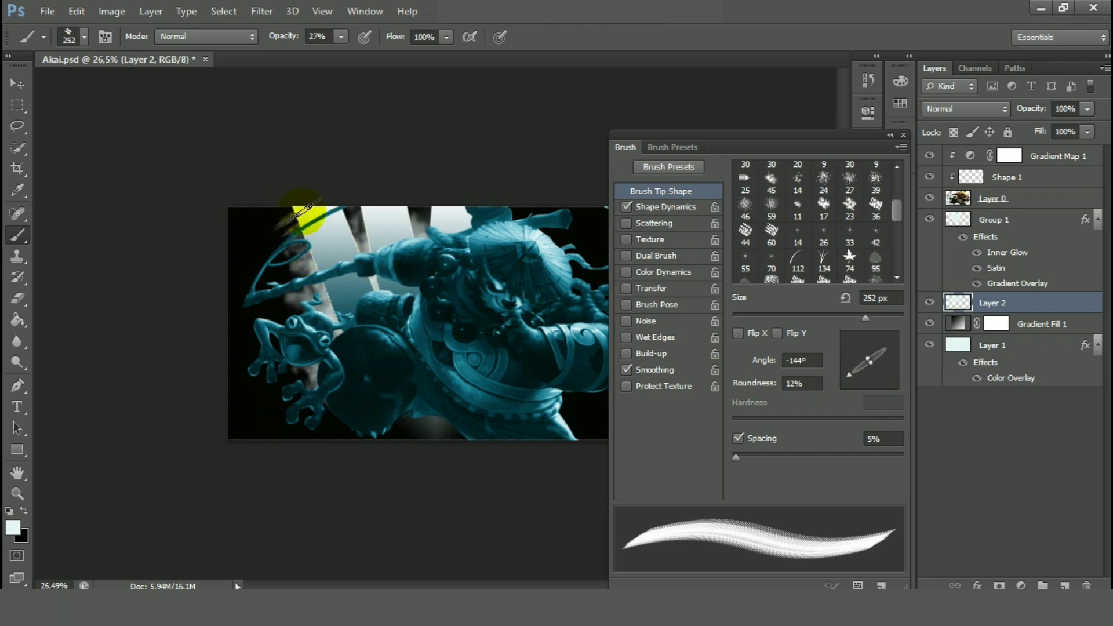
key(period)
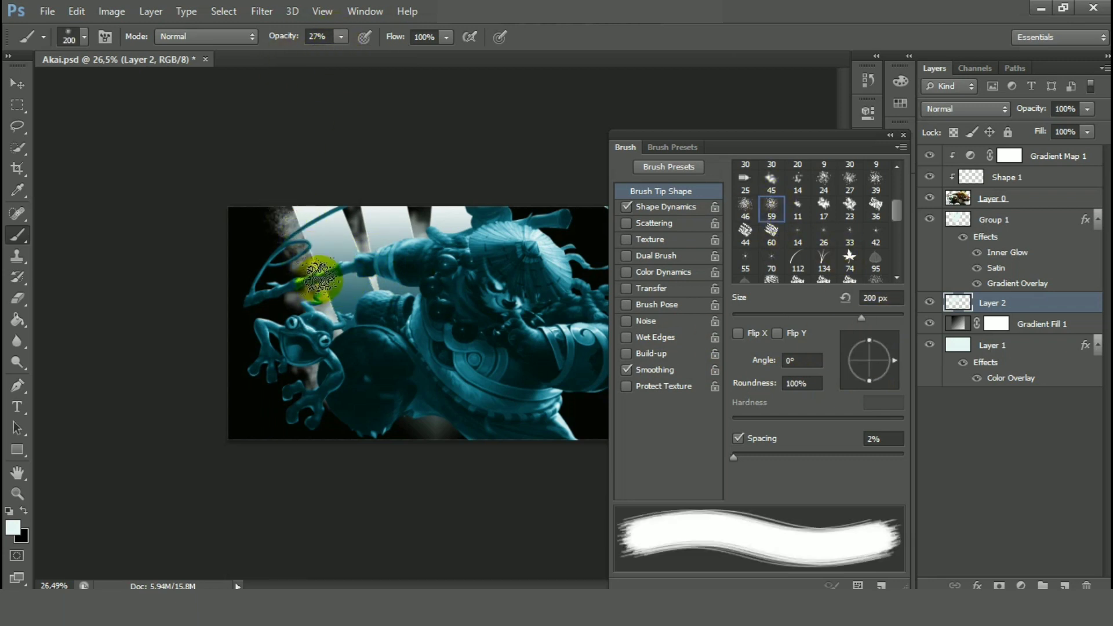
key(bracketright)
key(bracketright)
key(bracketright)
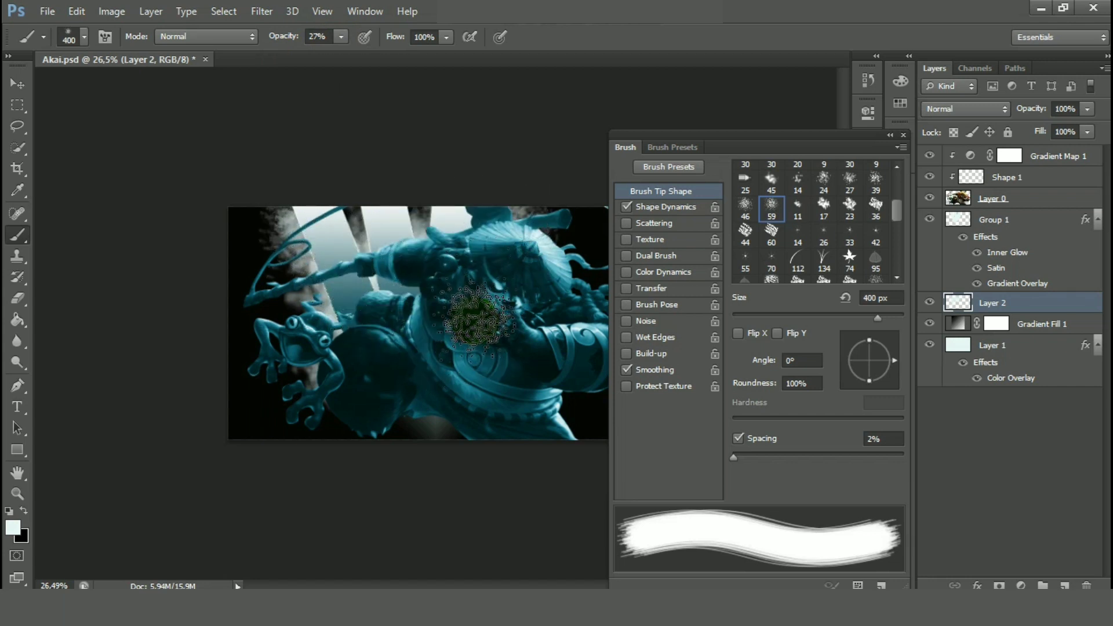
Paint smoke texture on Layer 2 along the lower edge of the image, behind the panda's legs.
scroll(441, 325, down, 2)
scroll(435, 330, up, 1)
drag(382, 416, 360, 410)
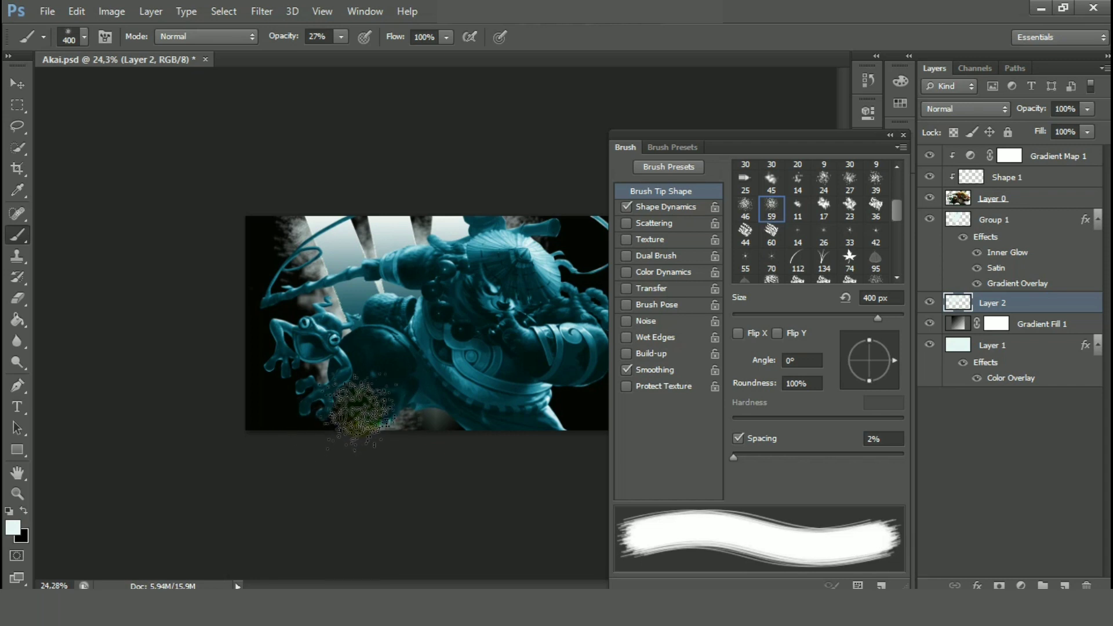
scroll(562, 363, down, 2)
scroll(562, 363, up, 2)
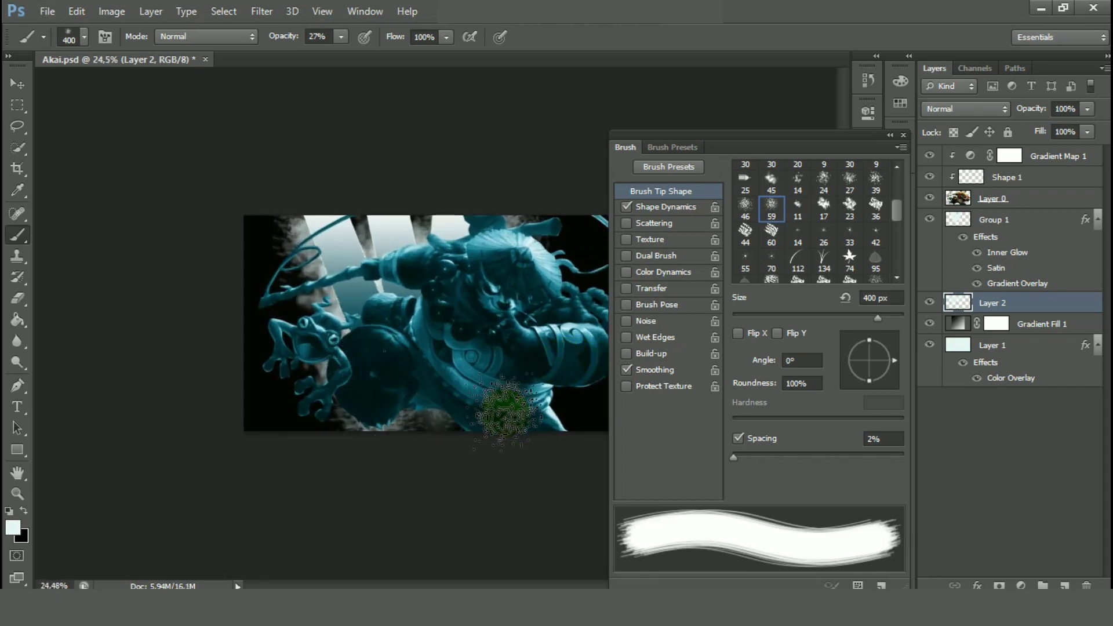
scroll(565, 324, down, 2)
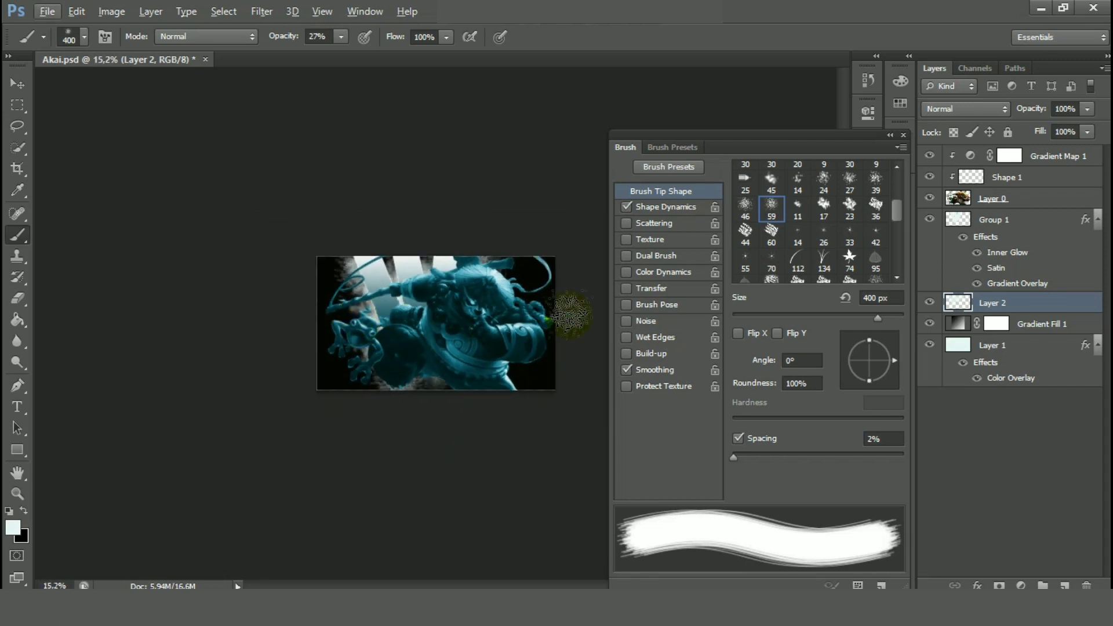
scroll(571, 267, up, 4)
scroll(522, 273, down, 2)
Close the brush settings and reduce Layer 2's fill to 65%.
key(F5)
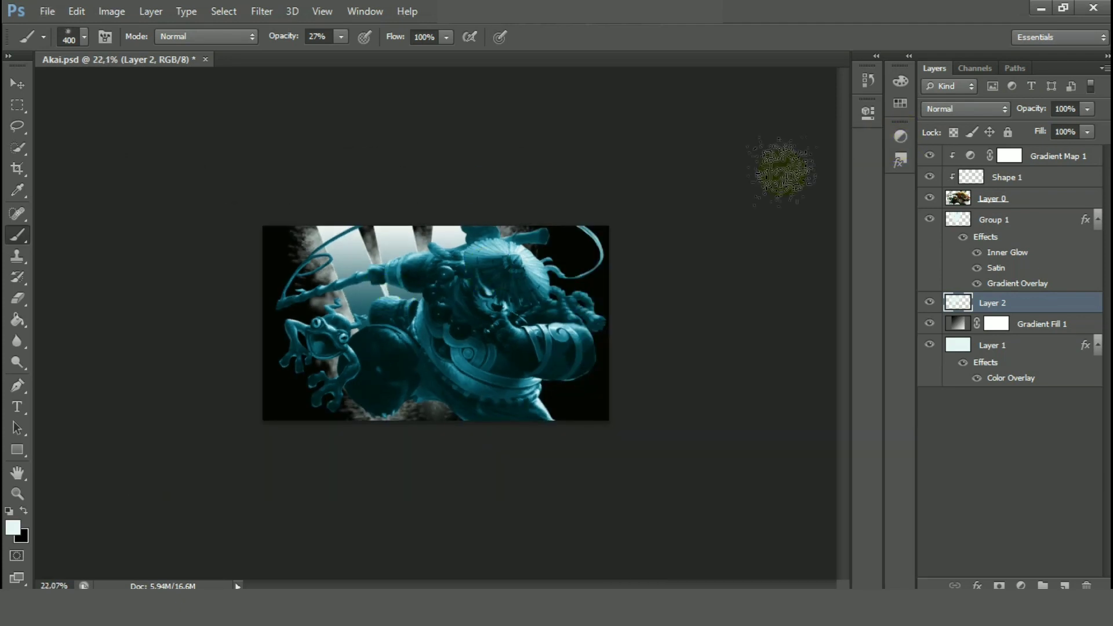
scroll(783, 169, up, 2)
mouse_move(1088, 132)
mouse_down()
mouse_move(1079, 154)
mouse_move(1060, 149)
mouse_up()
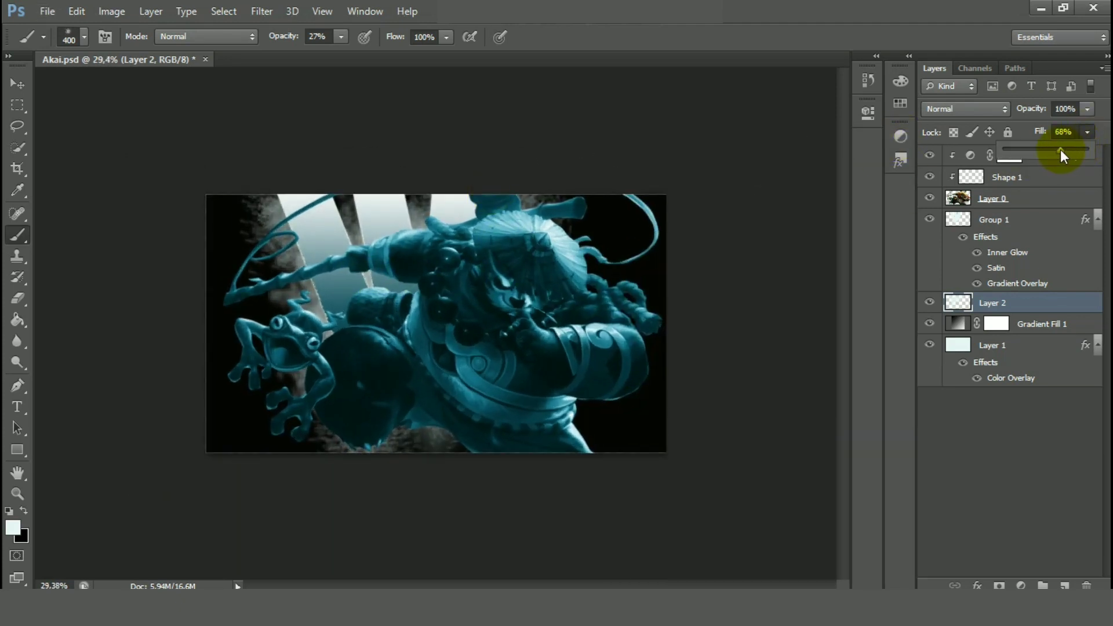
Add a new layer at the top of the layer stack and choose the soft round 30 px brush with black paint.
click(1065, 586)
drag(993, 199, 1006, 146)
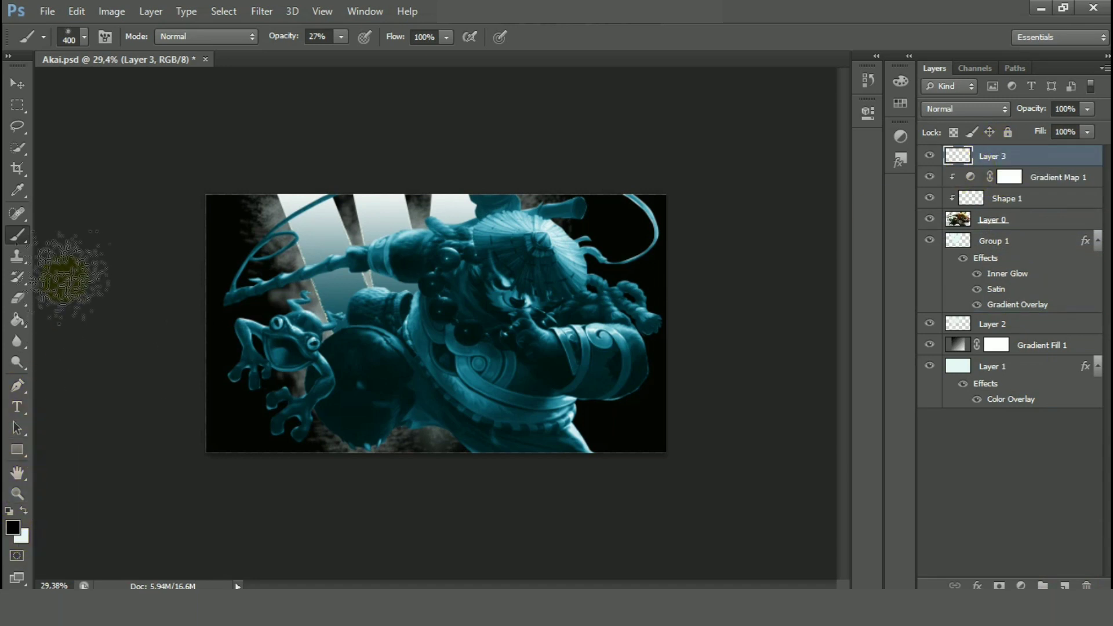
click(104, 36)
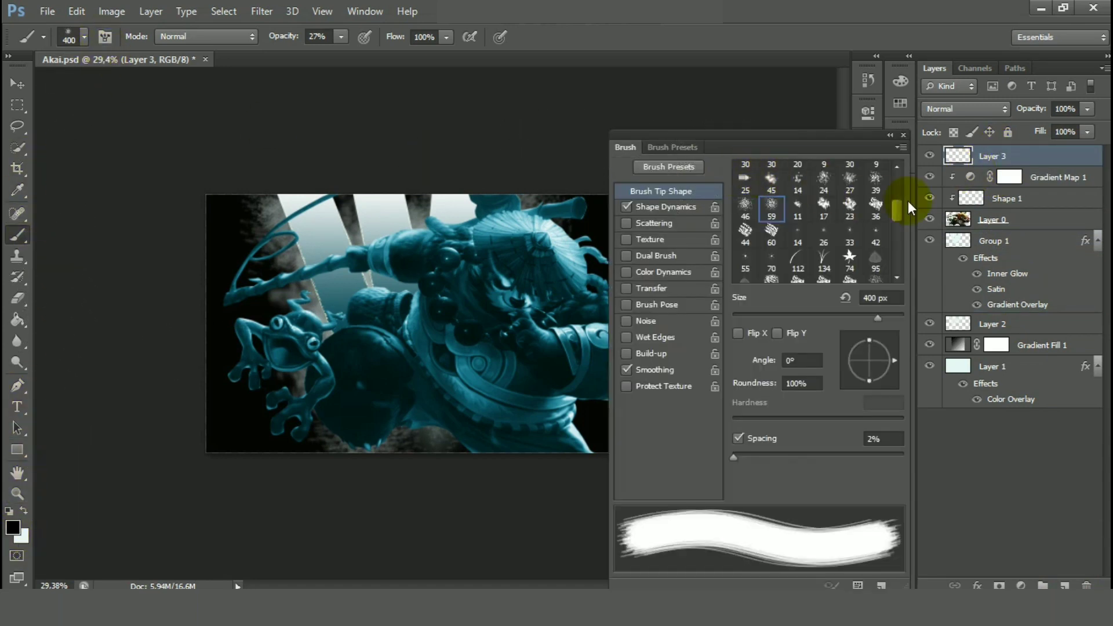
drag(909, 206, 896, 163)
click(747, 171)
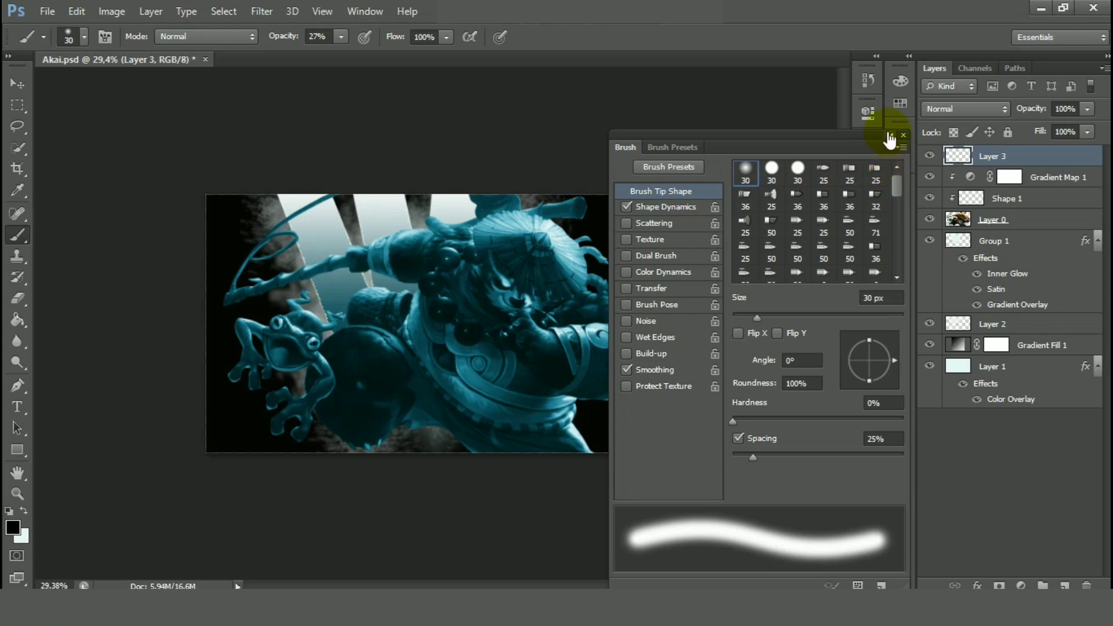
click(891, 137)
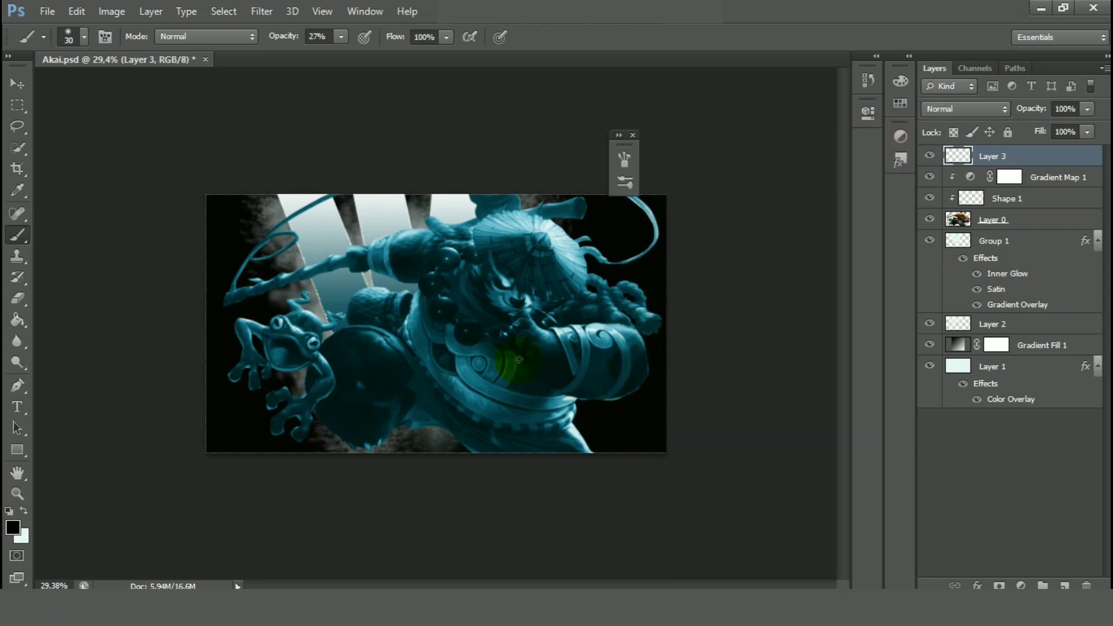
Darken the lower-right corner and bottom edge on Layer 3 with a 600 px soft black brush at 44% opacity.
key(bracketright)
key(bracketright)
key(bracketright)
key(bracketright)
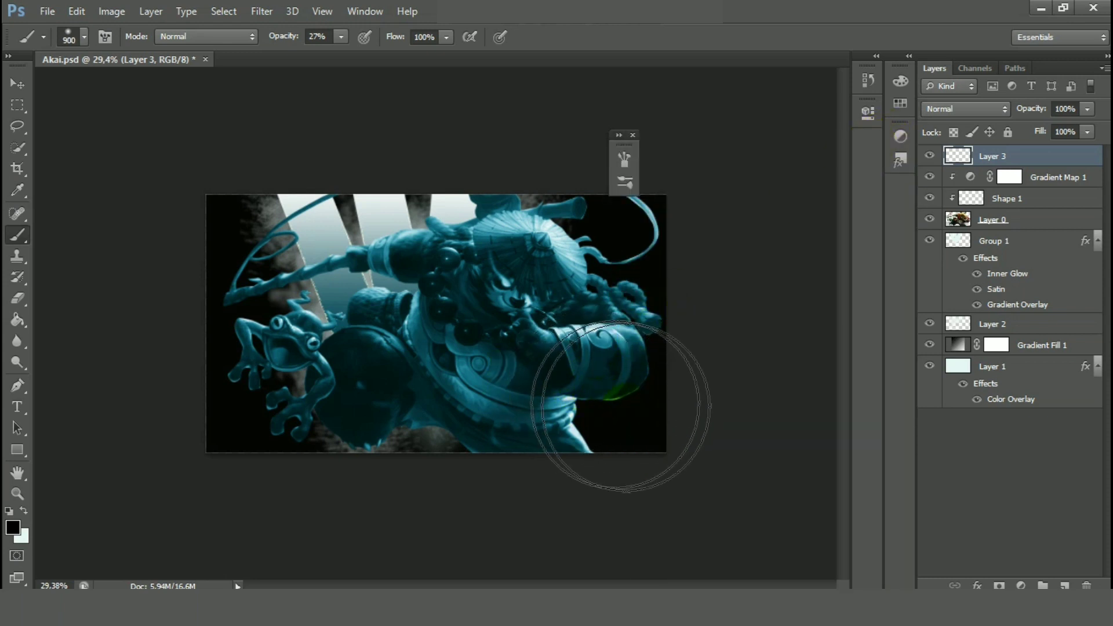
drag(341, 37, 351, 51)
mouse_move(646, 446)
mouse_down()
mouse_move(570, 486)
mouse_move(503, 483)
mouse_move(613, 451)
mouse_move(477, 484)
mouse_up()
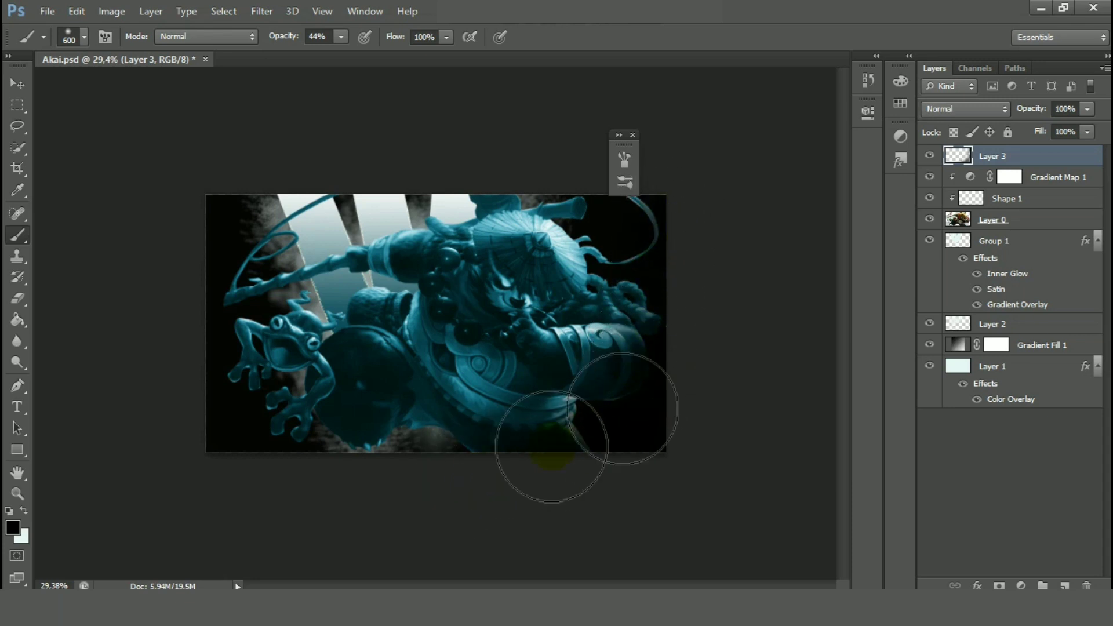
mouse_move(559, 447)
mouse_down()
mouse_move(264, 433)
mouse_move(210, 400)
mouse_move(279, 462)
mouse_up()
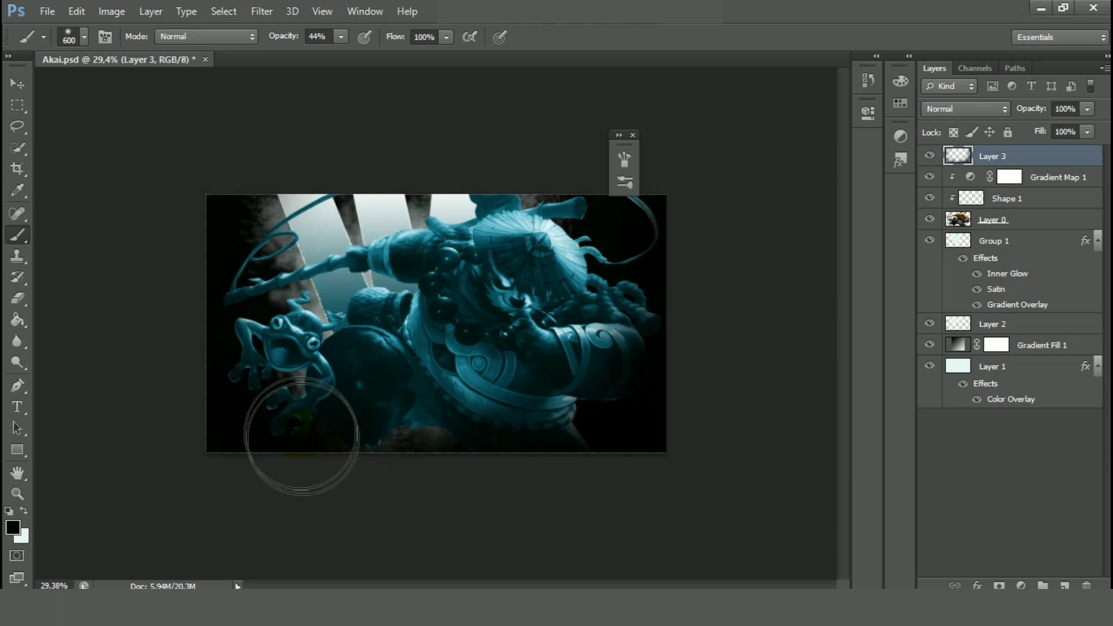
Reduce the brush to 300 px and shade the area between the frog and the panda's shoulder in black.
key(bracketleft)
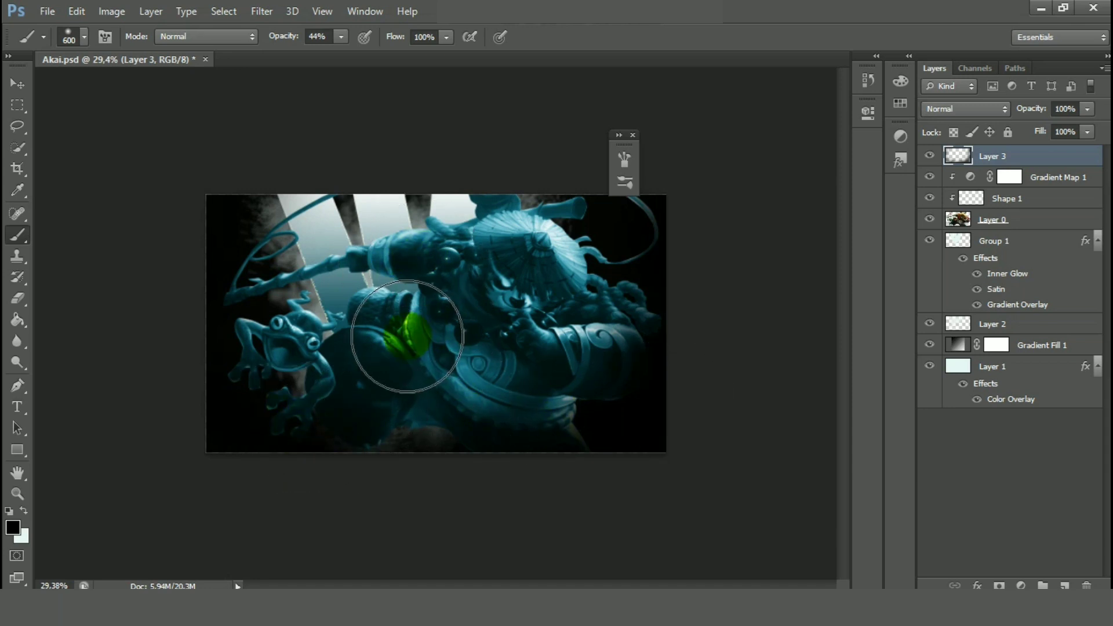
scroll(432, 327, up, 3)
key(bracketleft)
key(bracketleft)
mouse_move(323, 318)
mouse_down()
mouse_move(281, 319)
mouse_move(370, 309)
mouse_move(392, 292)
mouse_move(374, 330)
mouse_move(409, 296)
mouse_move(410, 309)
mouse_move(458, 280)
mouse_up()
Select Layer 2 and hide and reshow it to compare the background with and without the smoke texture.
scroll(453, 313, down, 3)
scroll(390, 298, up, 3)
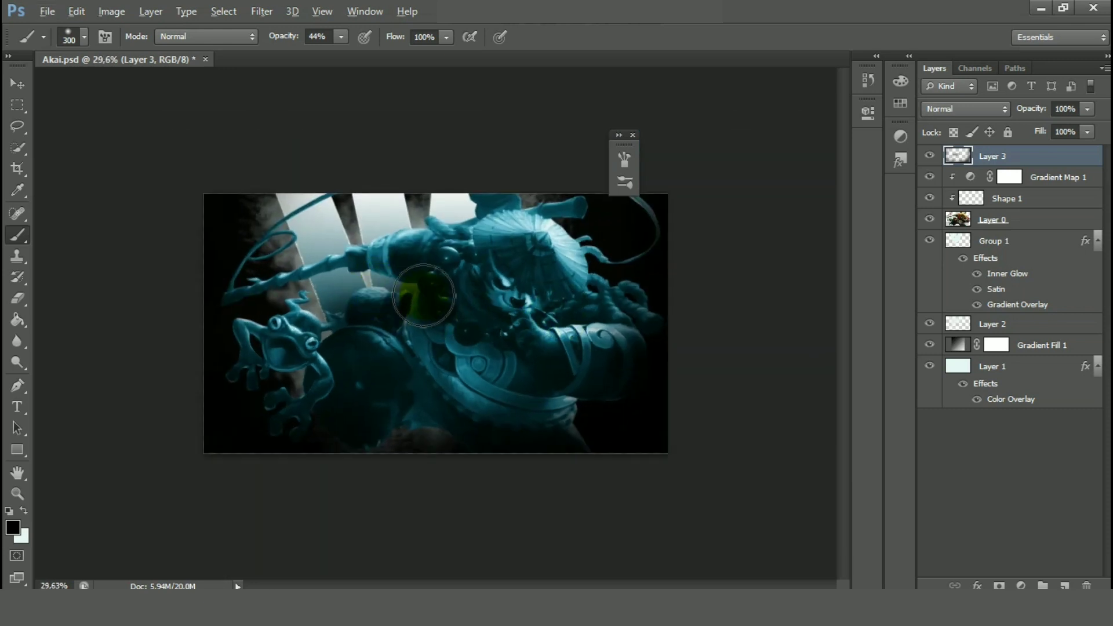
click(980, 325)
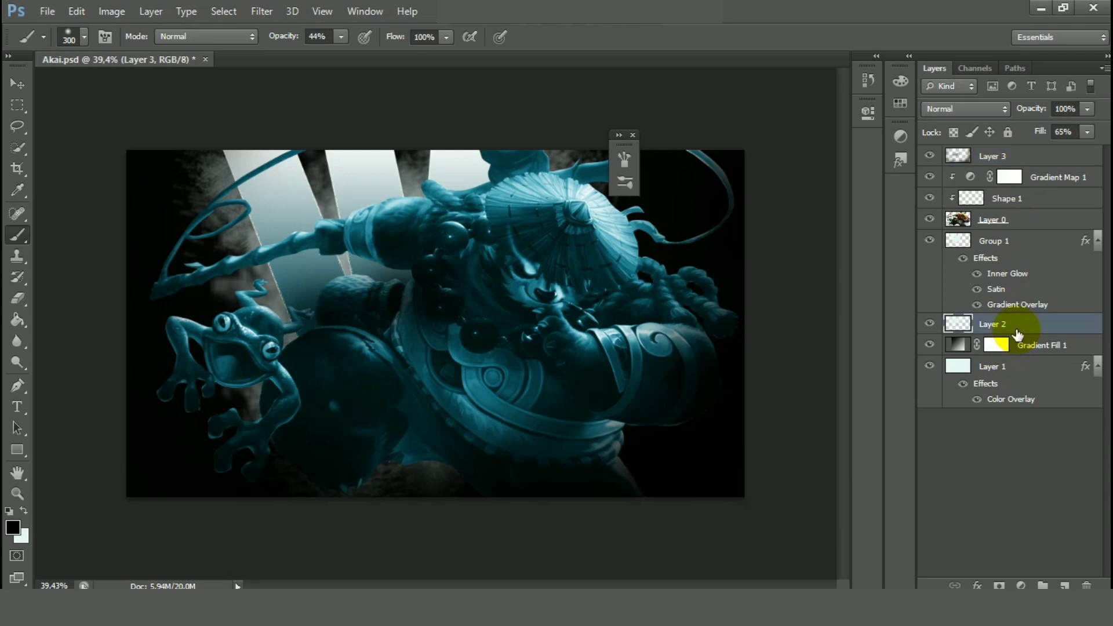
click(929, 325)
click(929, 324)
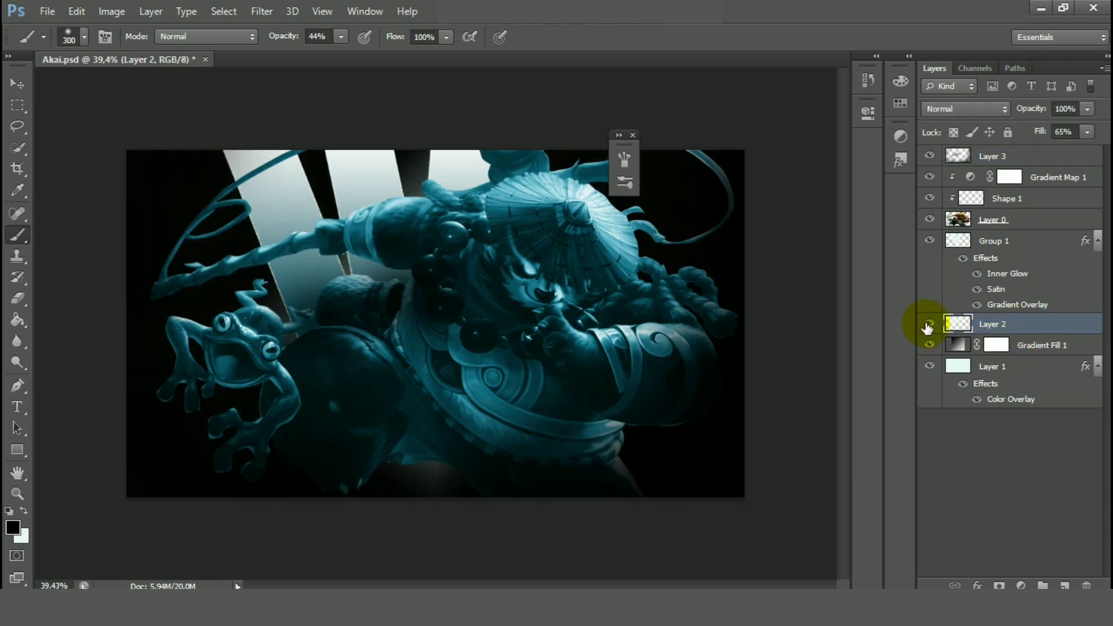
Apply a Gaussian Blur with a 1.5 pixel radius to Layer 2's smoke and close the floating brush panel.
click(276, 15)
mouse_move(291, 175)
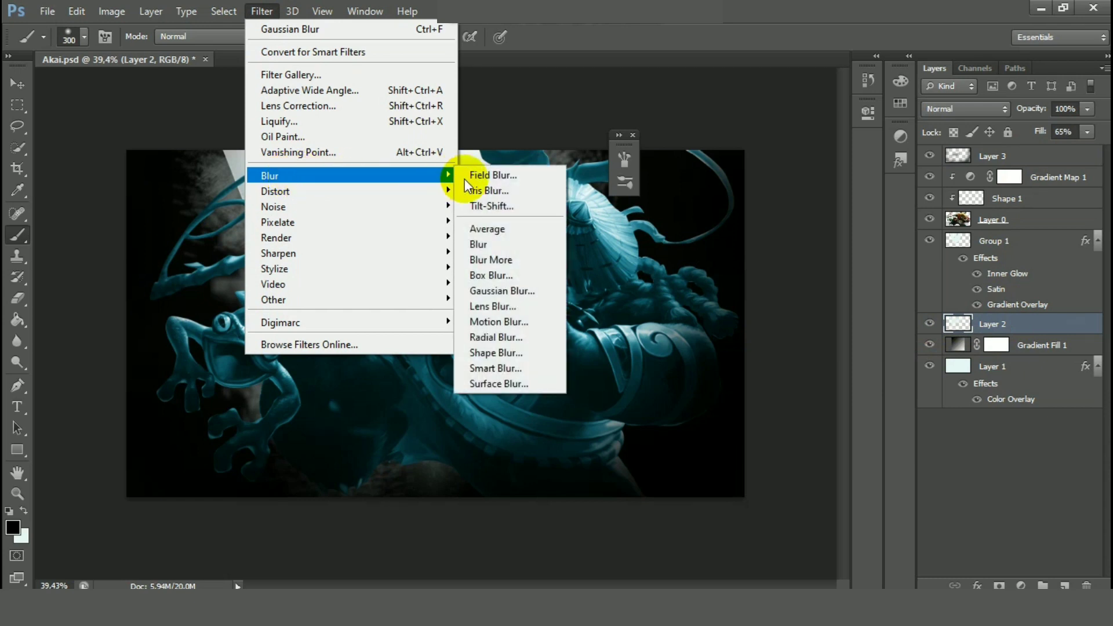
click(493, 290)
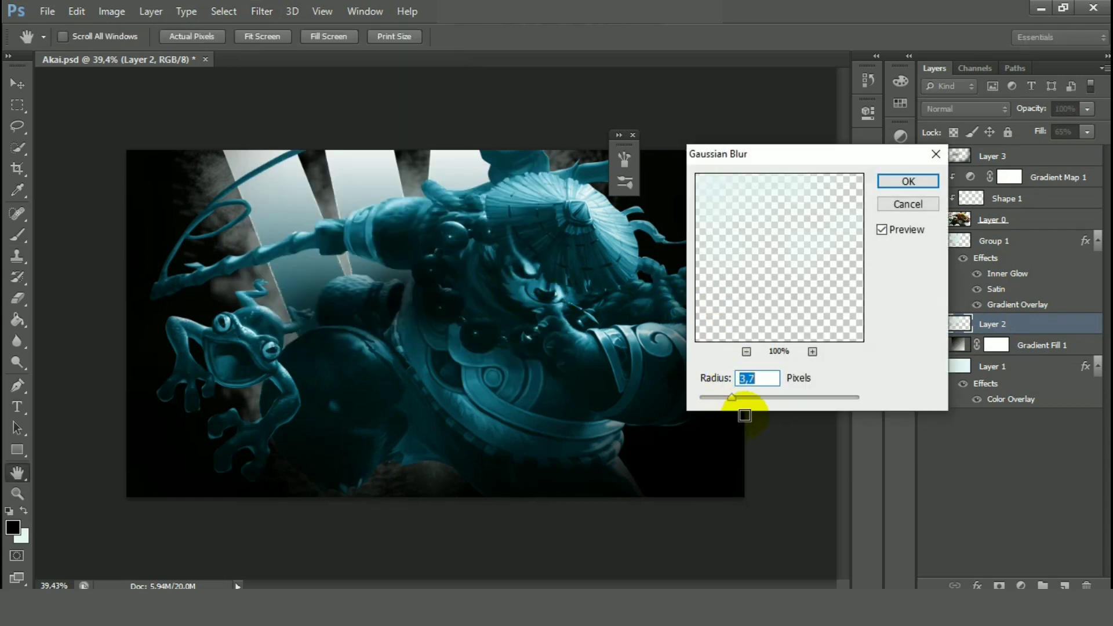
drag(734, 402, 712, 399)
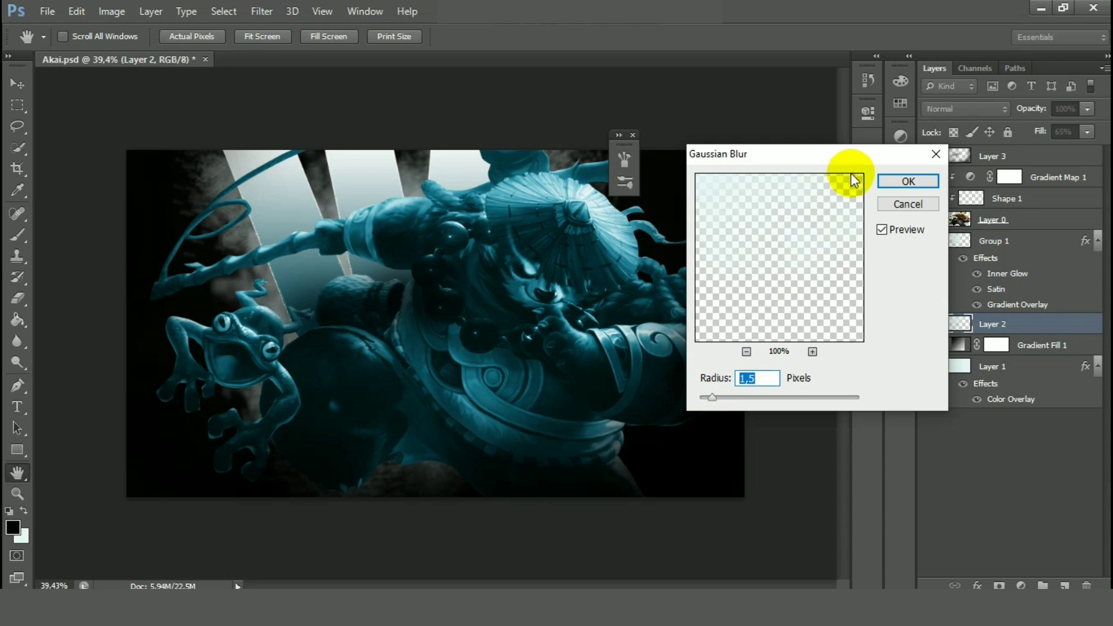
click(908, 182)
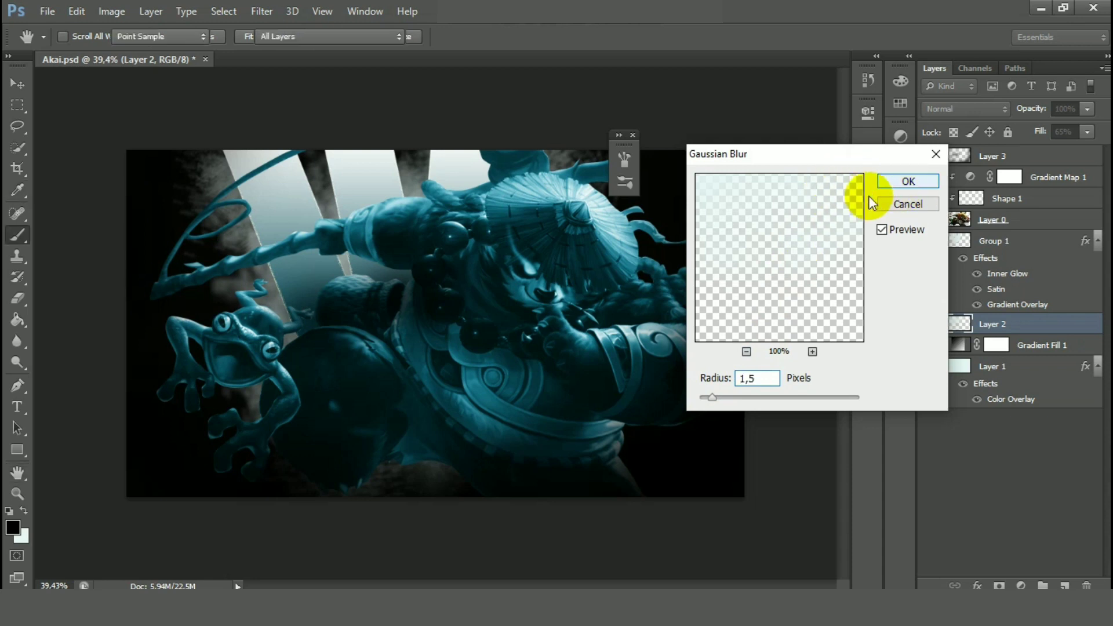
click(634, 135)
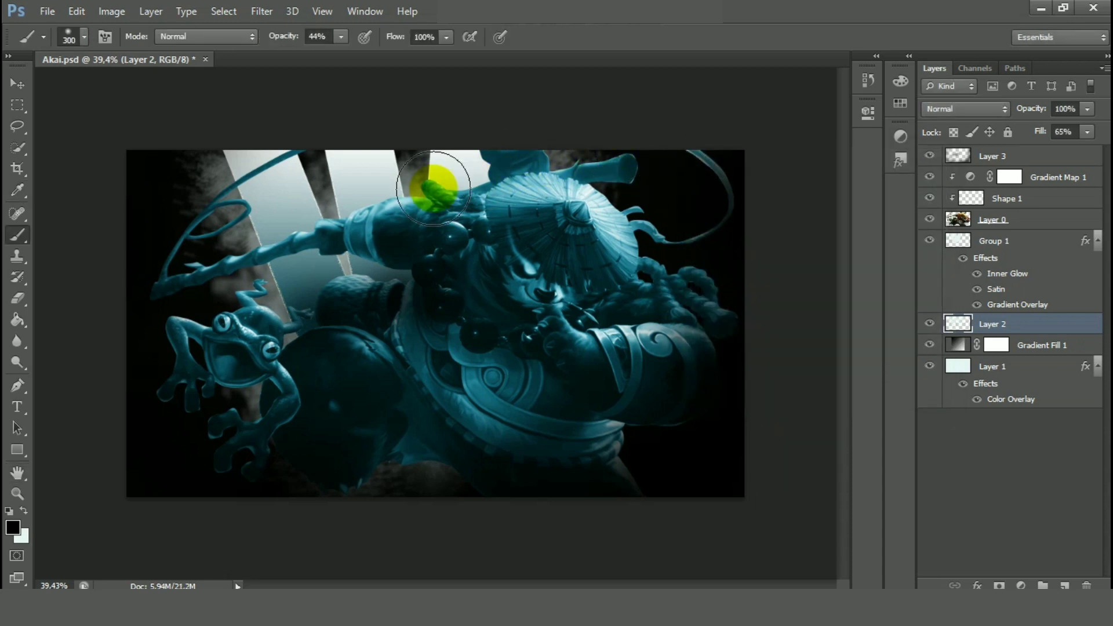
scroll(435, 191, down, 1)
scroll(242, 268, up, 3)
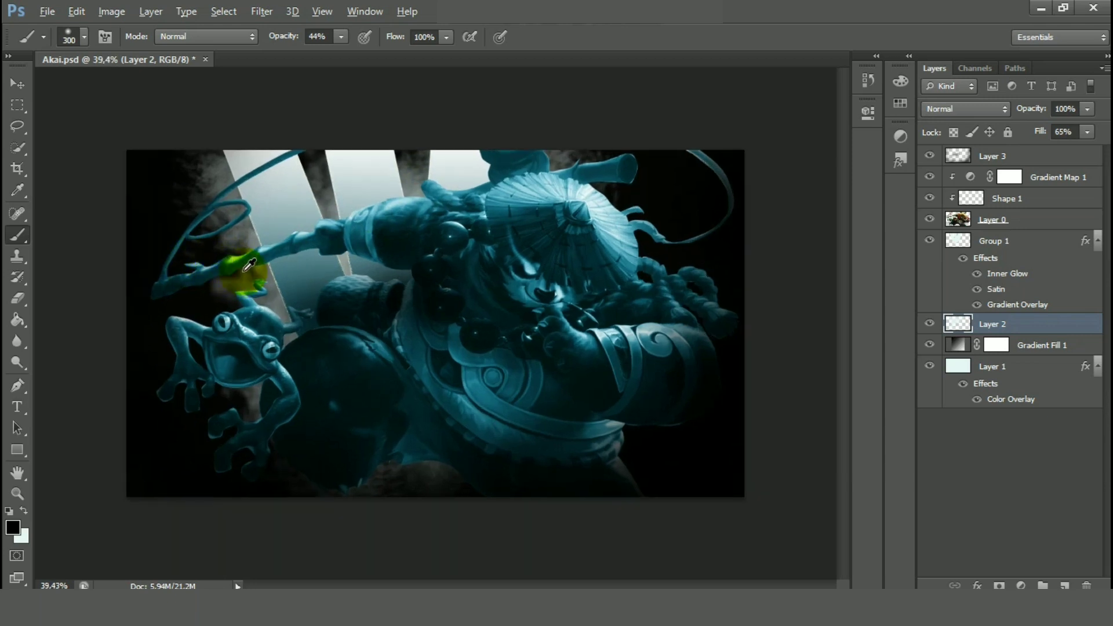